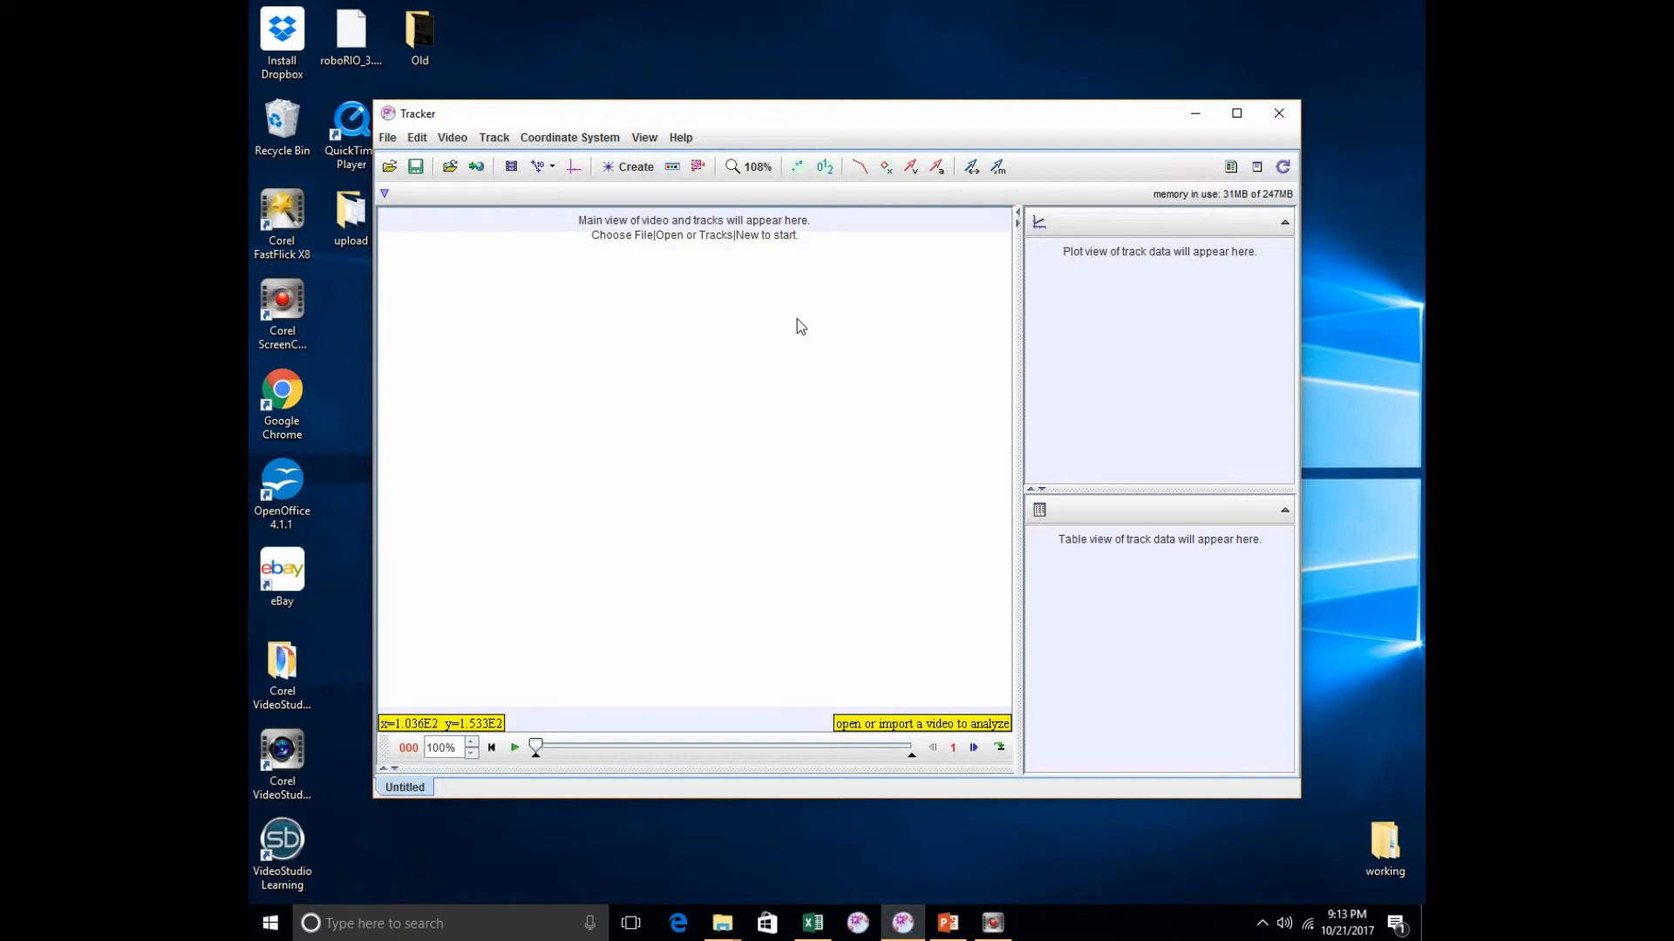
Start a video import and browse to the TLab005b folder inside Tracker_labs on the desktop.
left_click(387, 140)
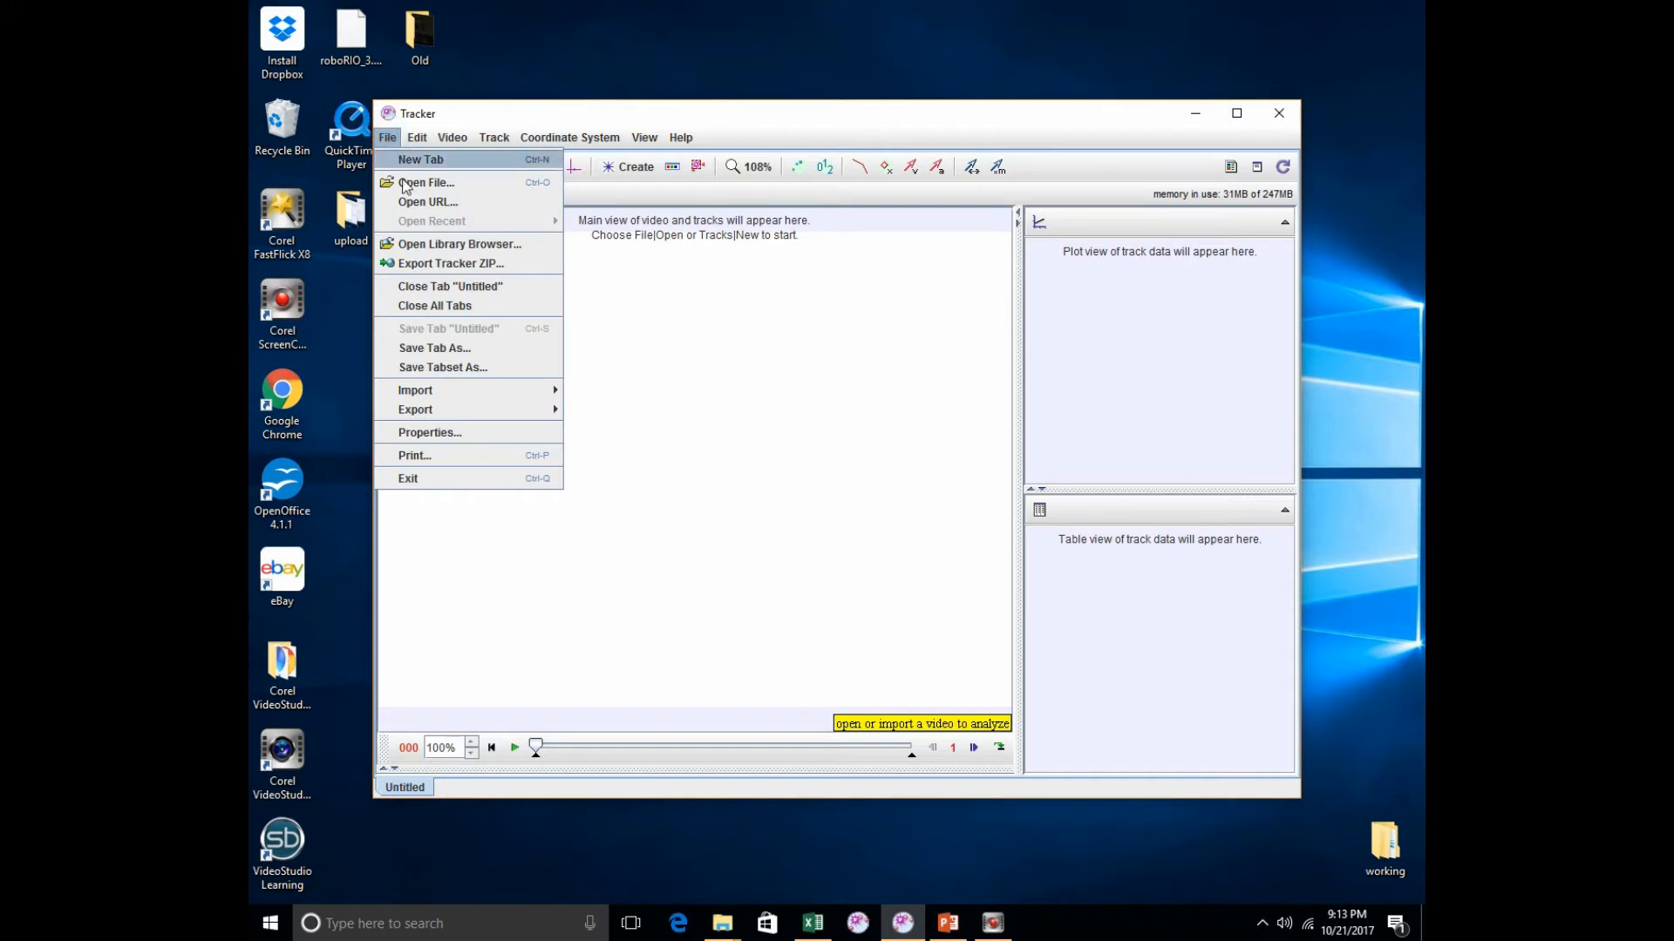
mouse_move(462, 392)
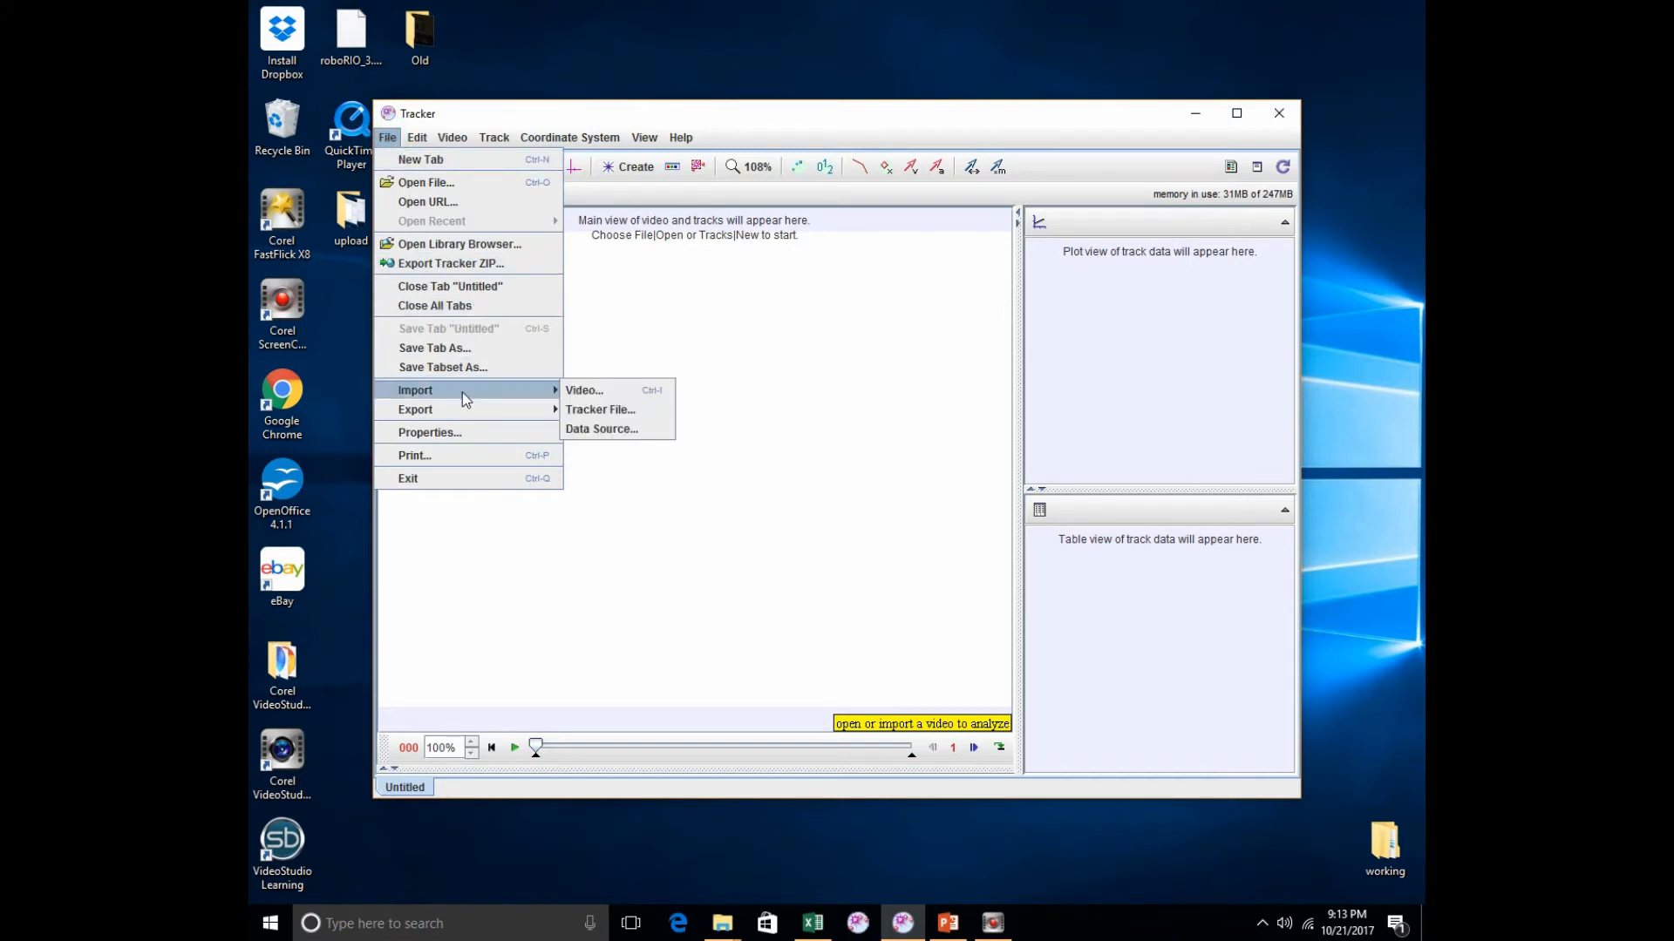
left_click(598, 391)
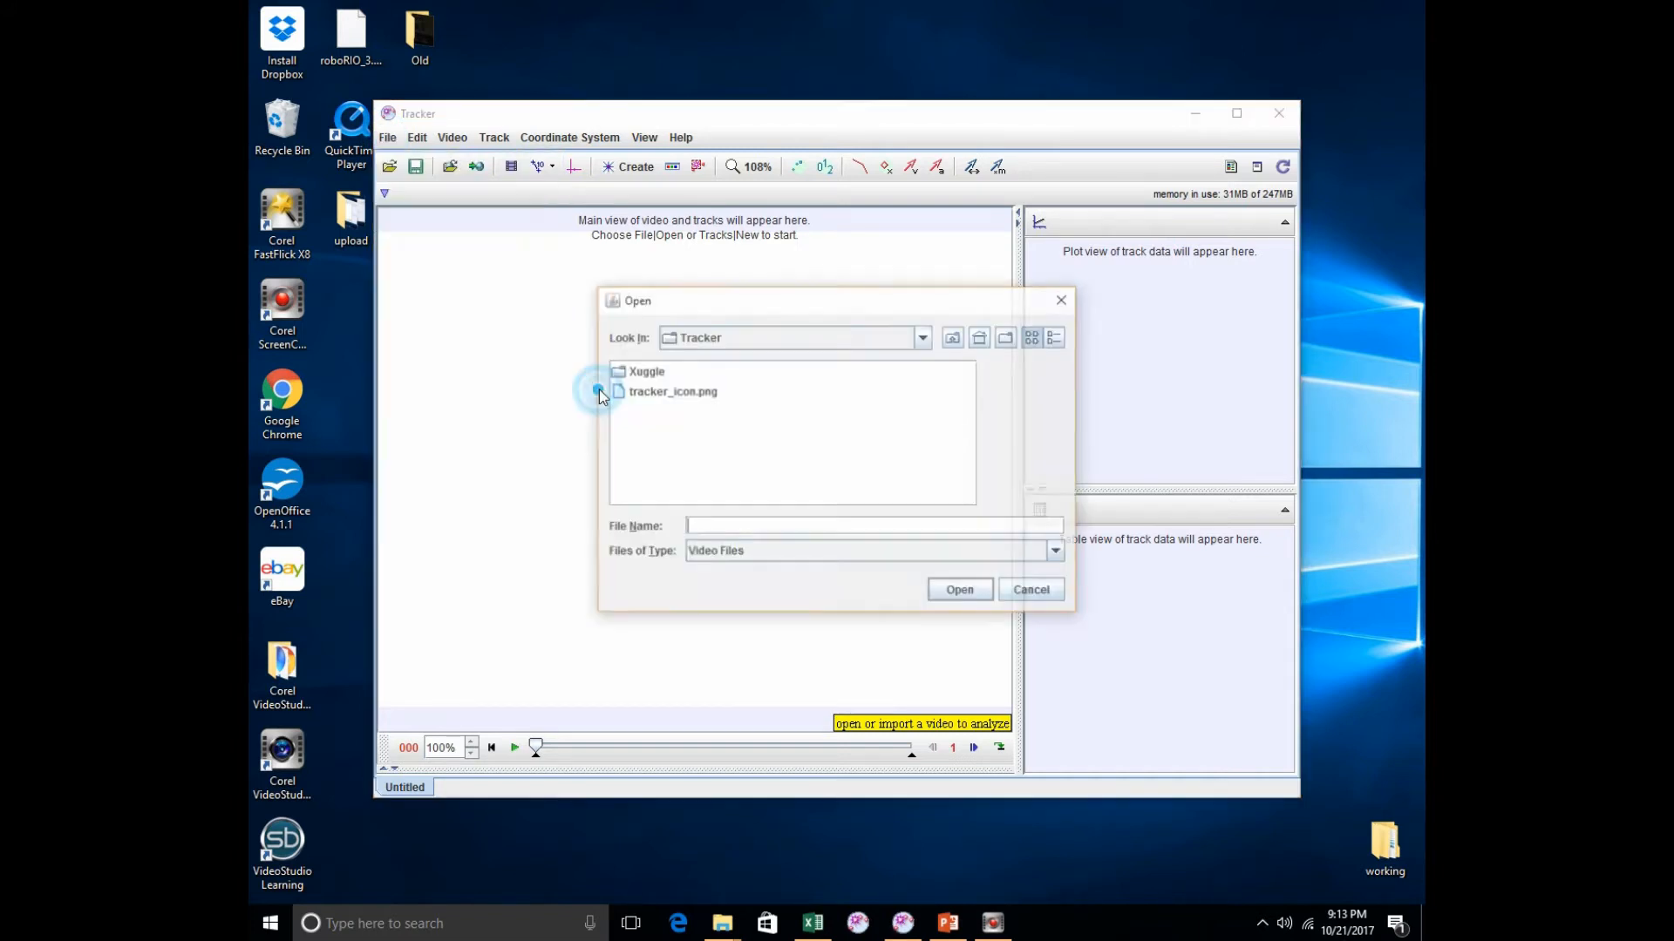
left_click(981, 336)
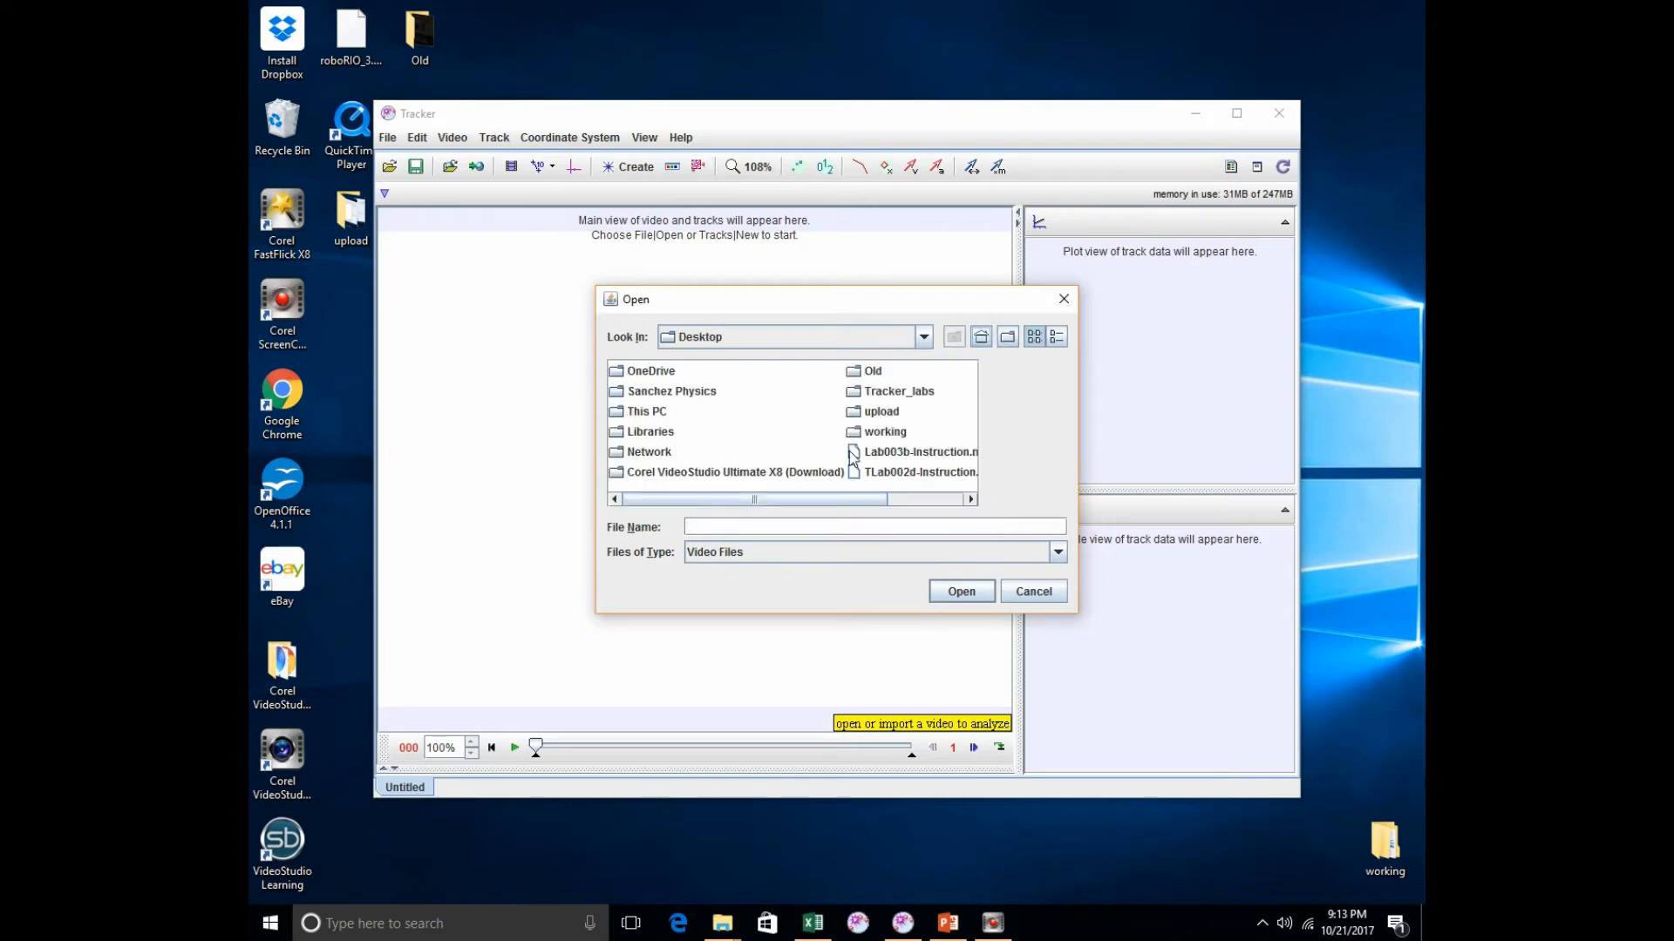
double_click(856, 394)
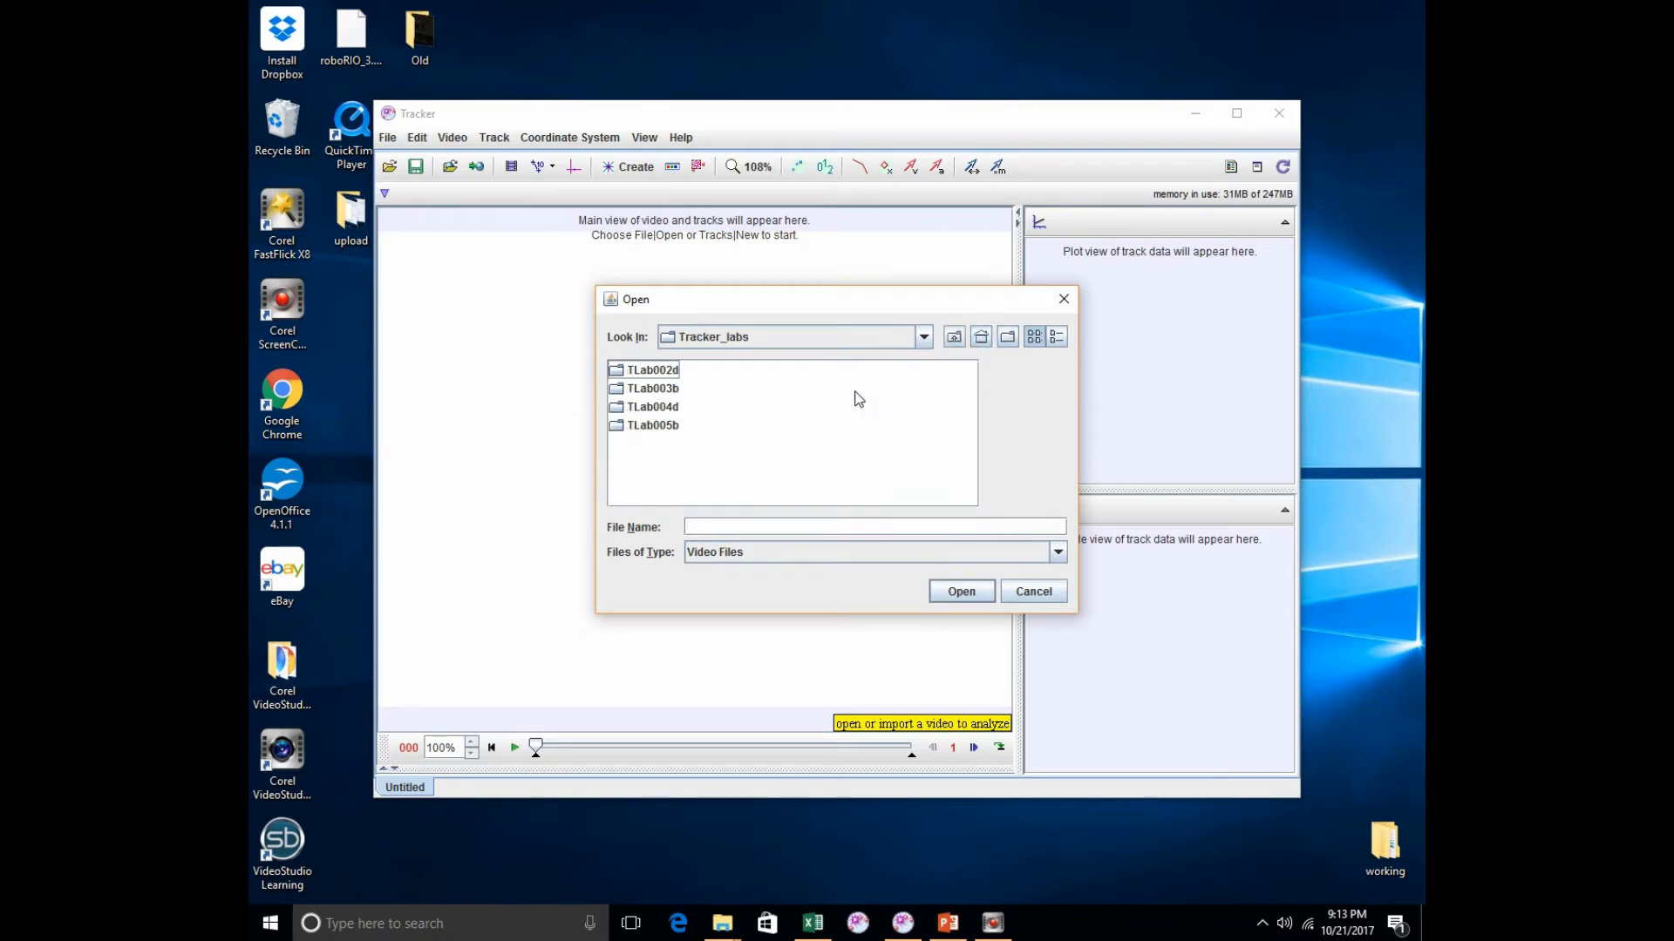
left_click(620, 427)
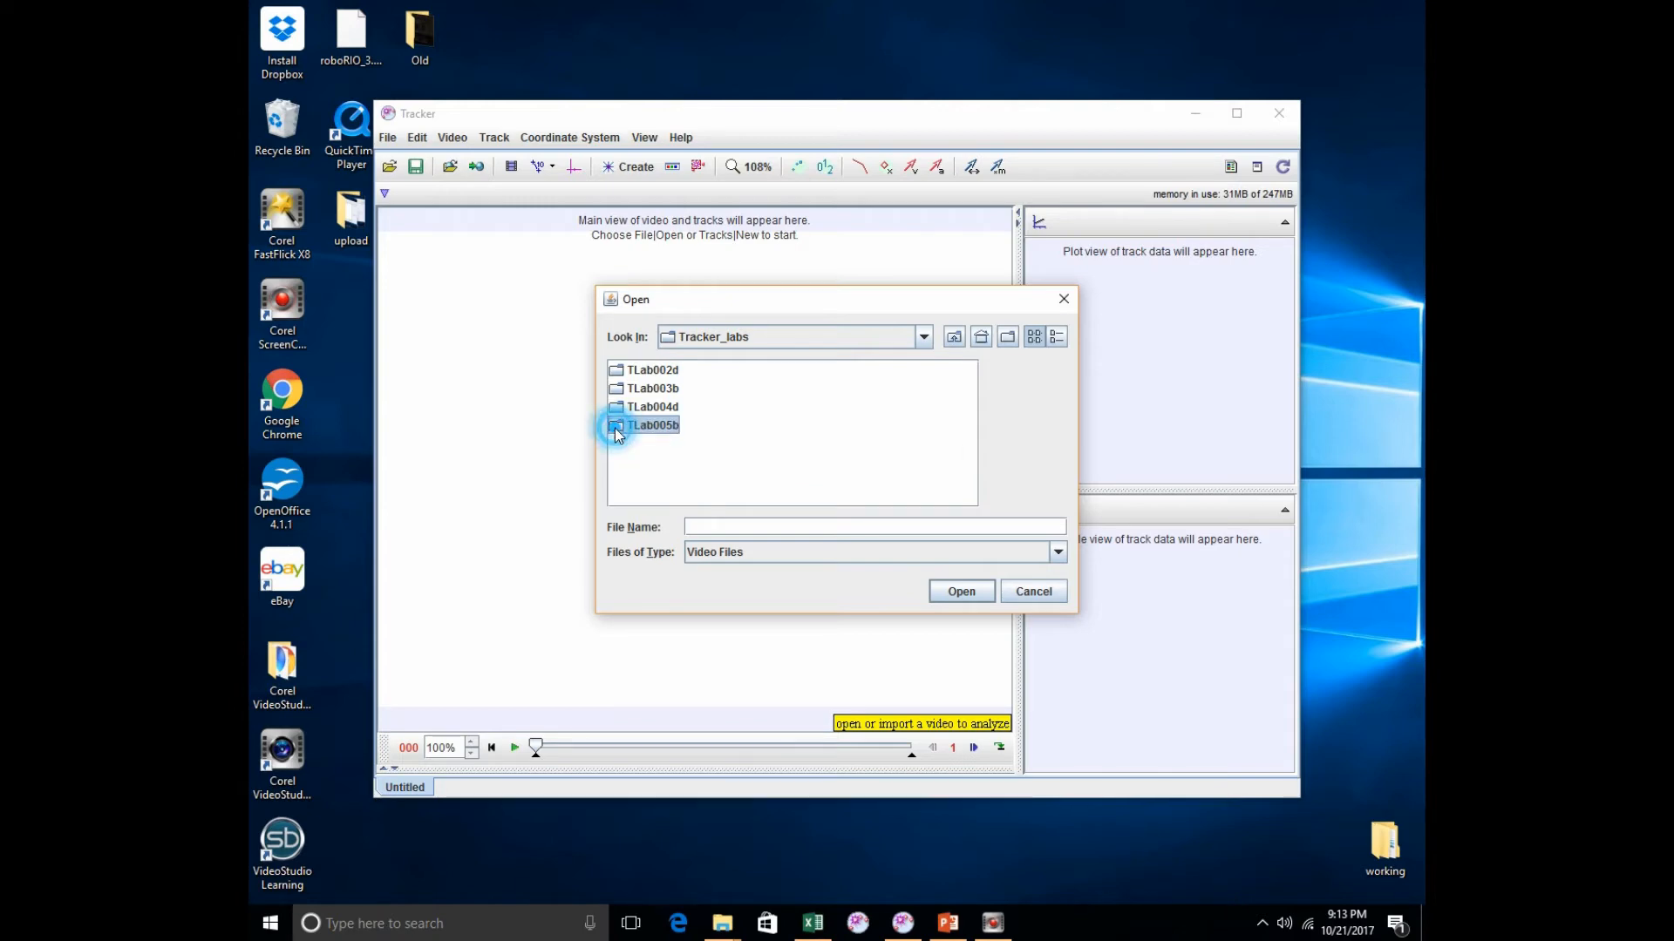
double_click(615, 427)
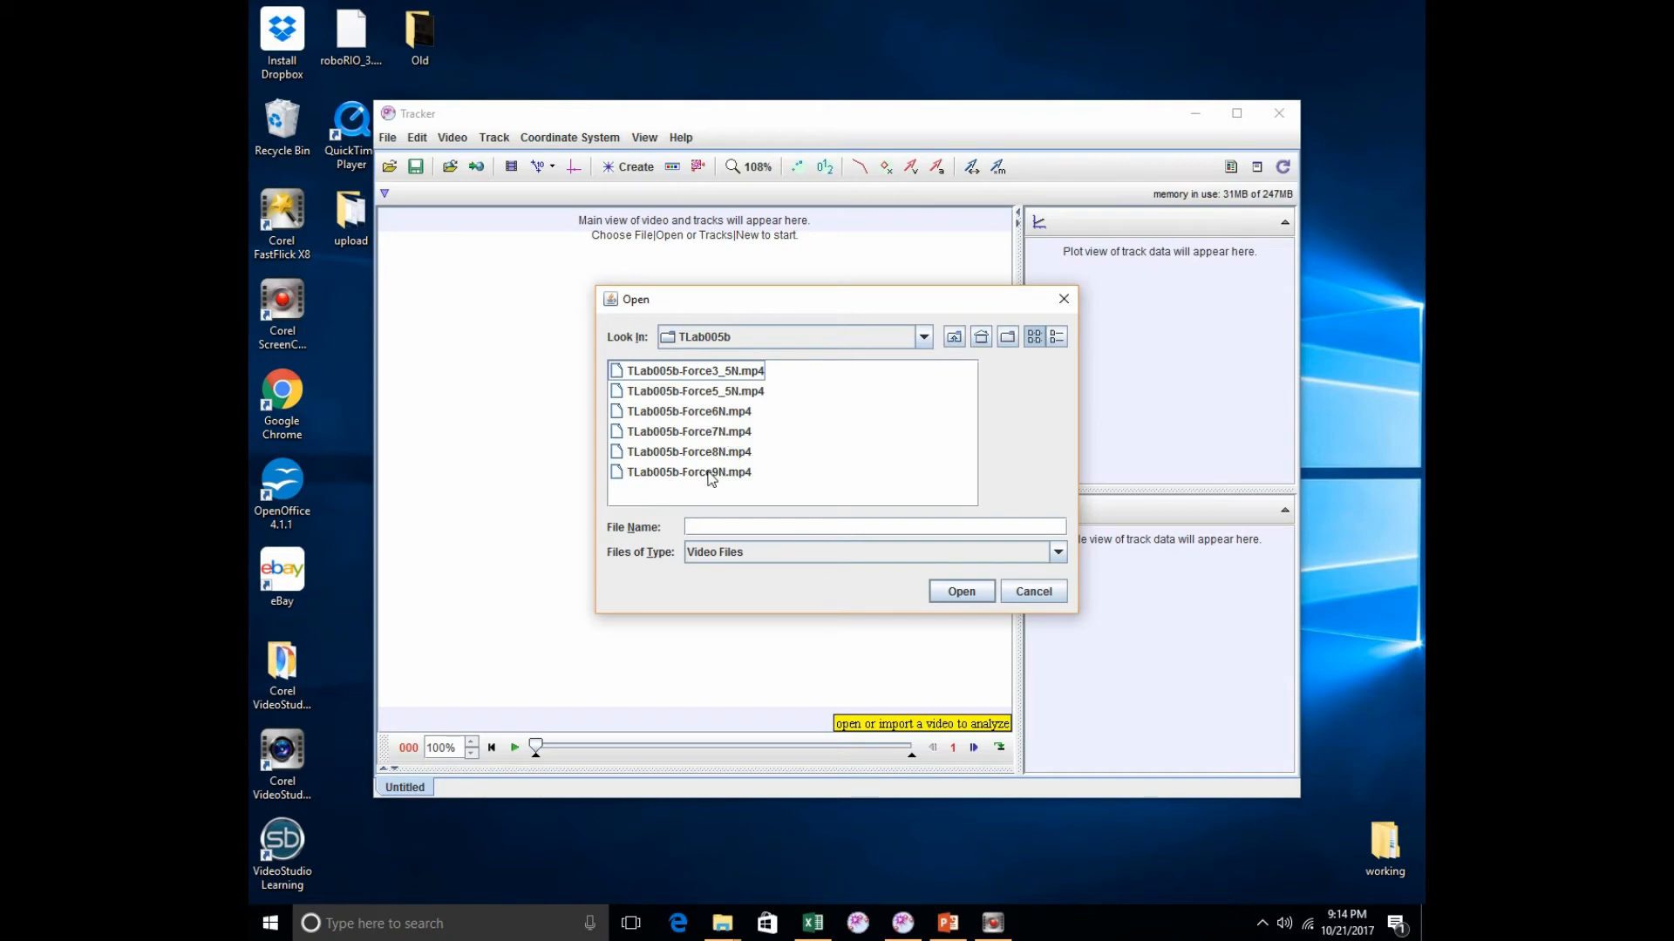
Switch to the blank Excel workbook and enter the column heading F (N) in cell B2.
left_click(813, 922)
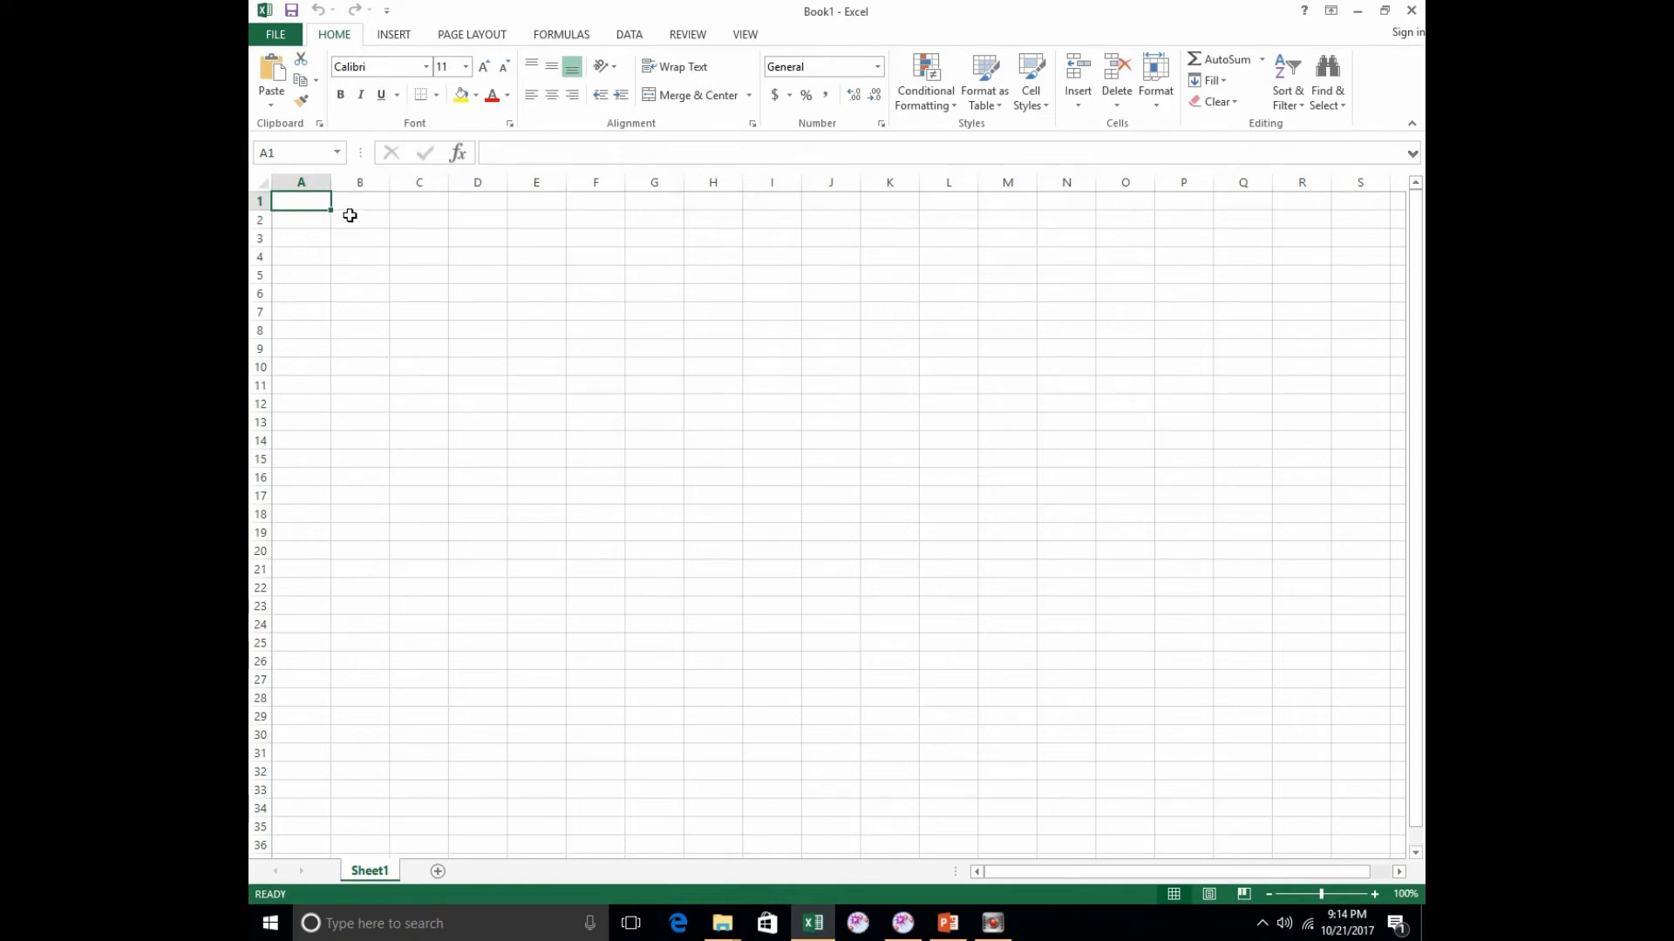
left_click(351, 217)
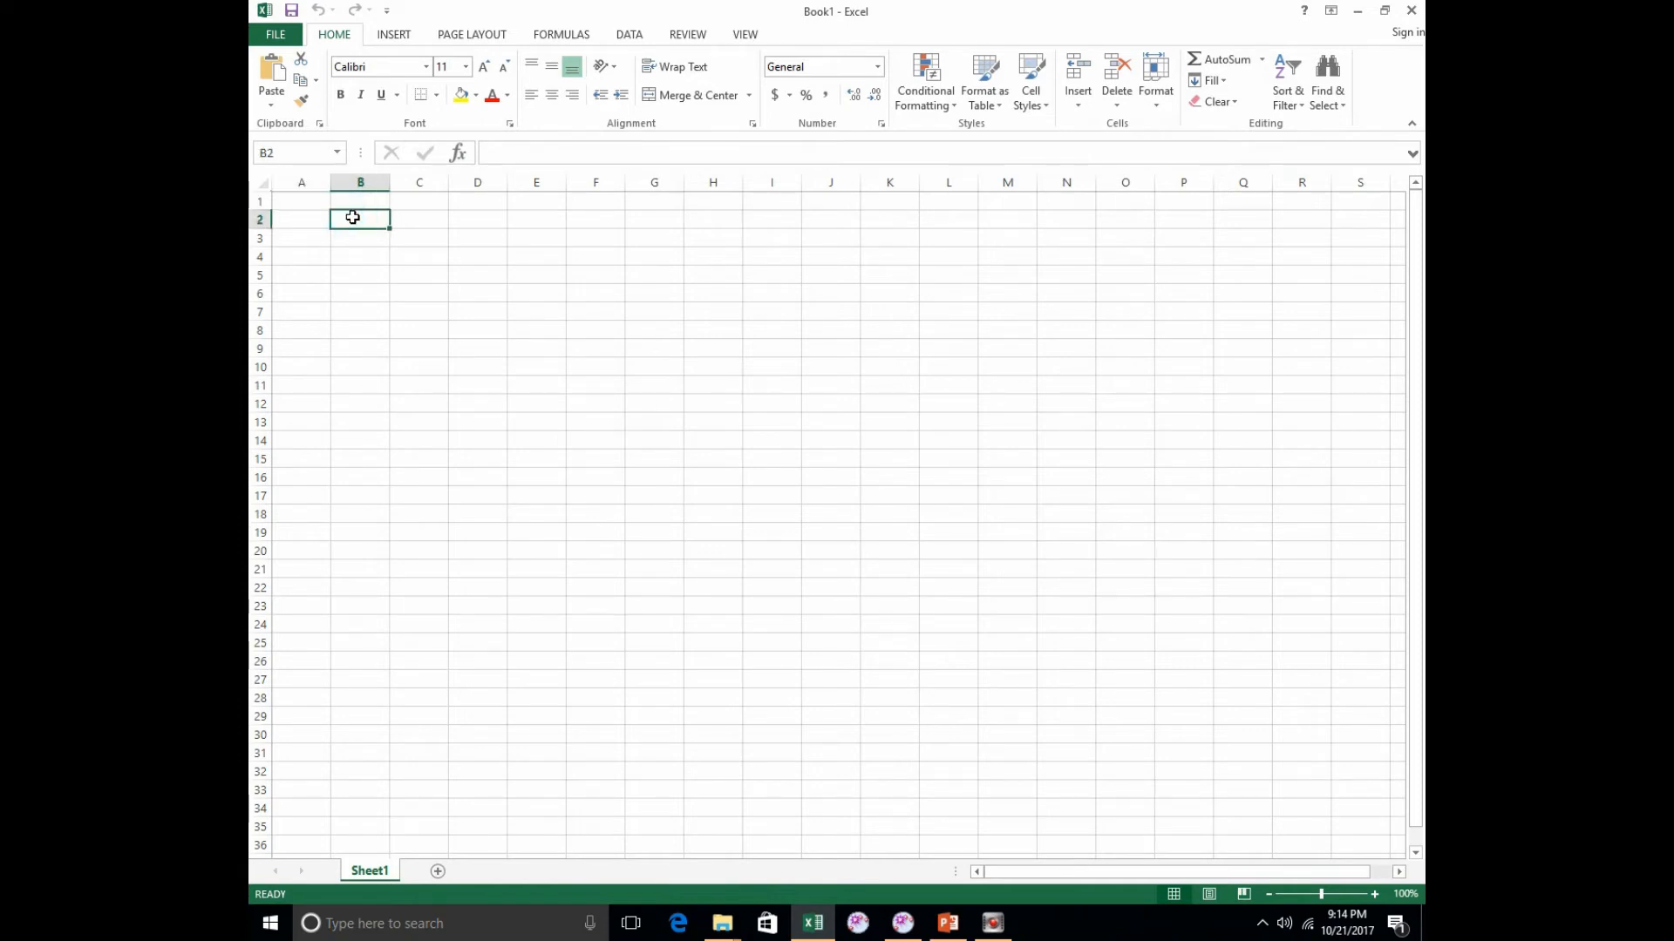
type("FN")
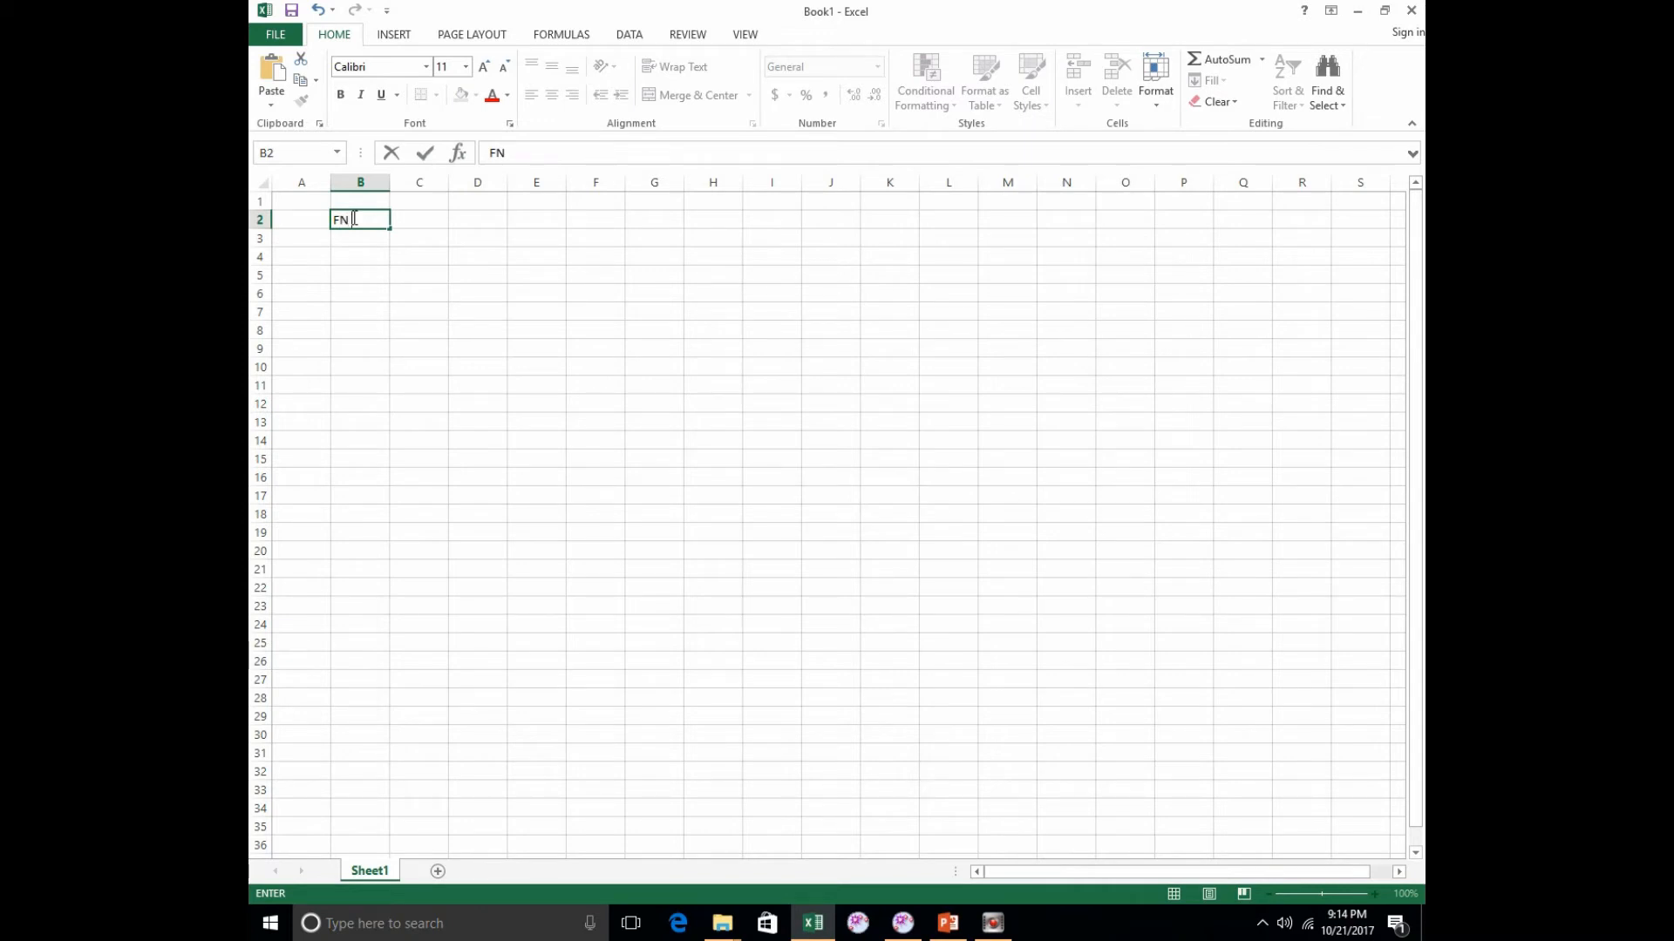
key("BackSpace")
type("(N)")
key("Return")
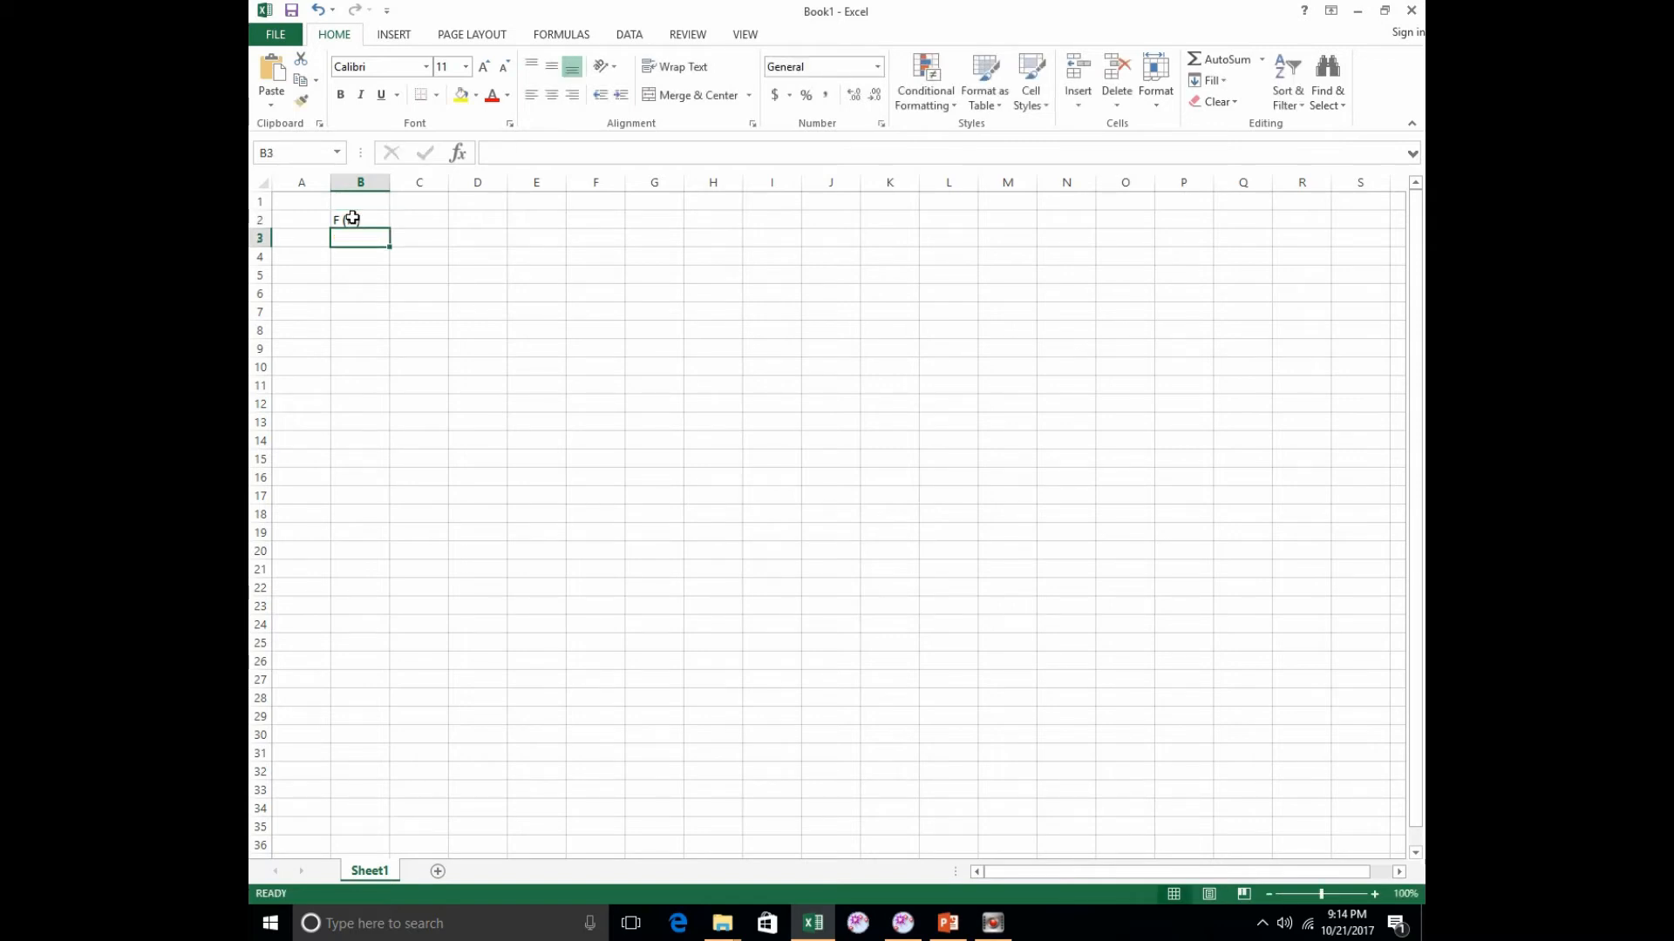
Enter the force values 3.5, 5.5, 6, 7, 8 and 9 in cells B3 through B8.
type("3.5")
key("Return")
type("3.5")
key("Return")
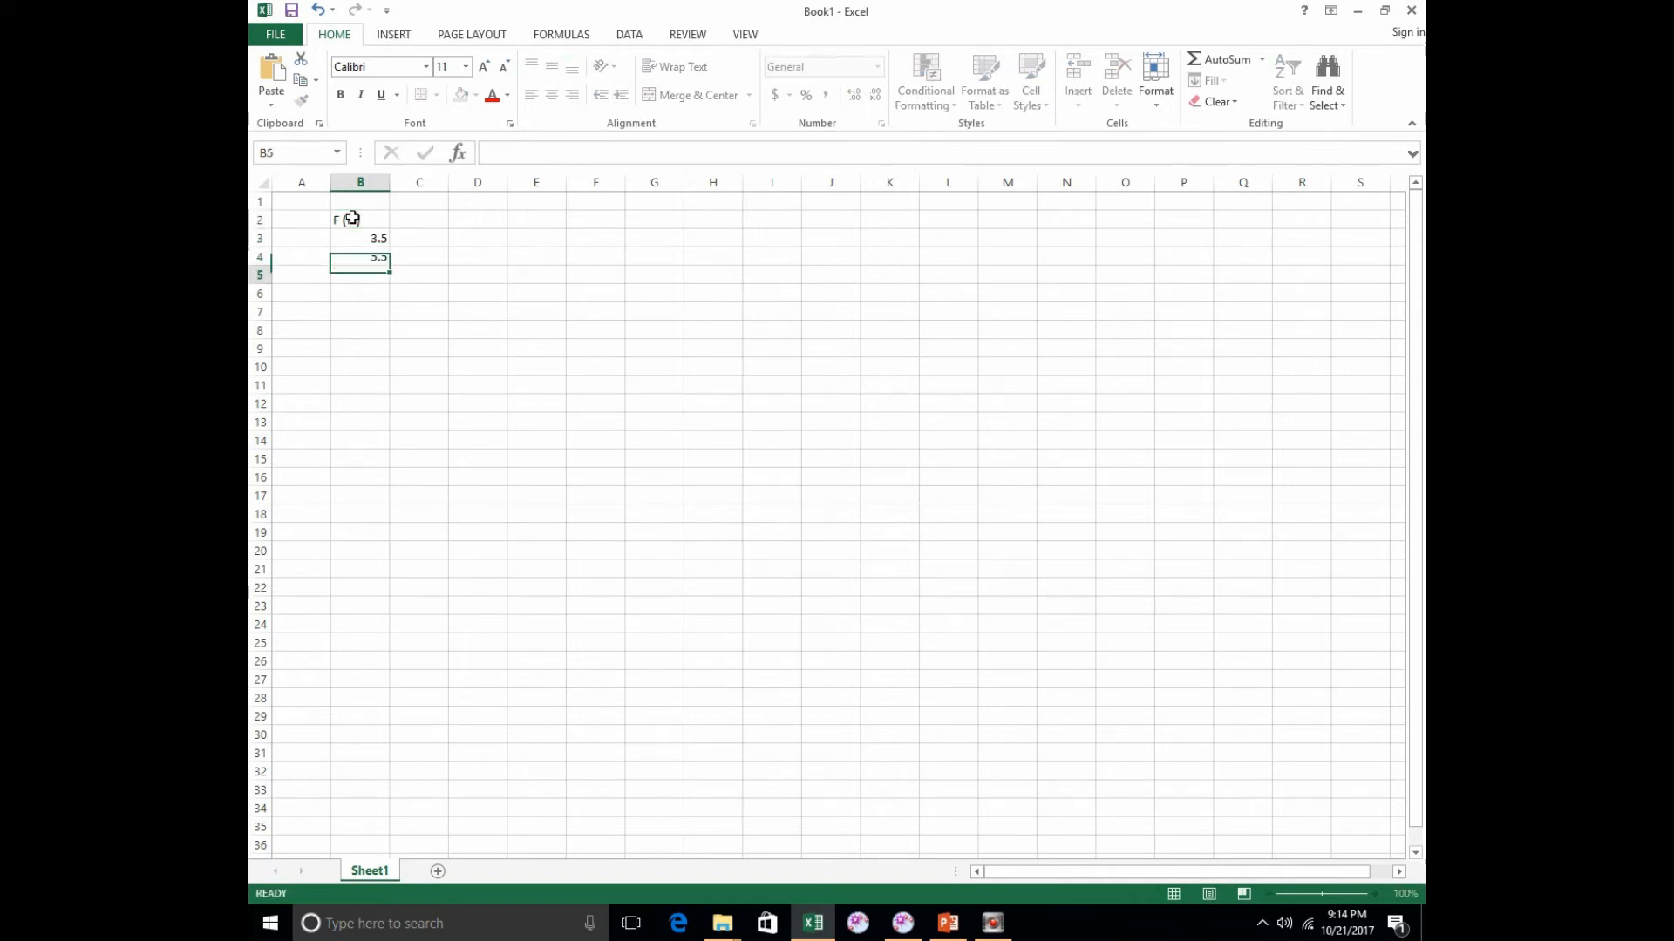
type("6")
key("Return")
type("7")
key("Return")
type("8")
key("Return")
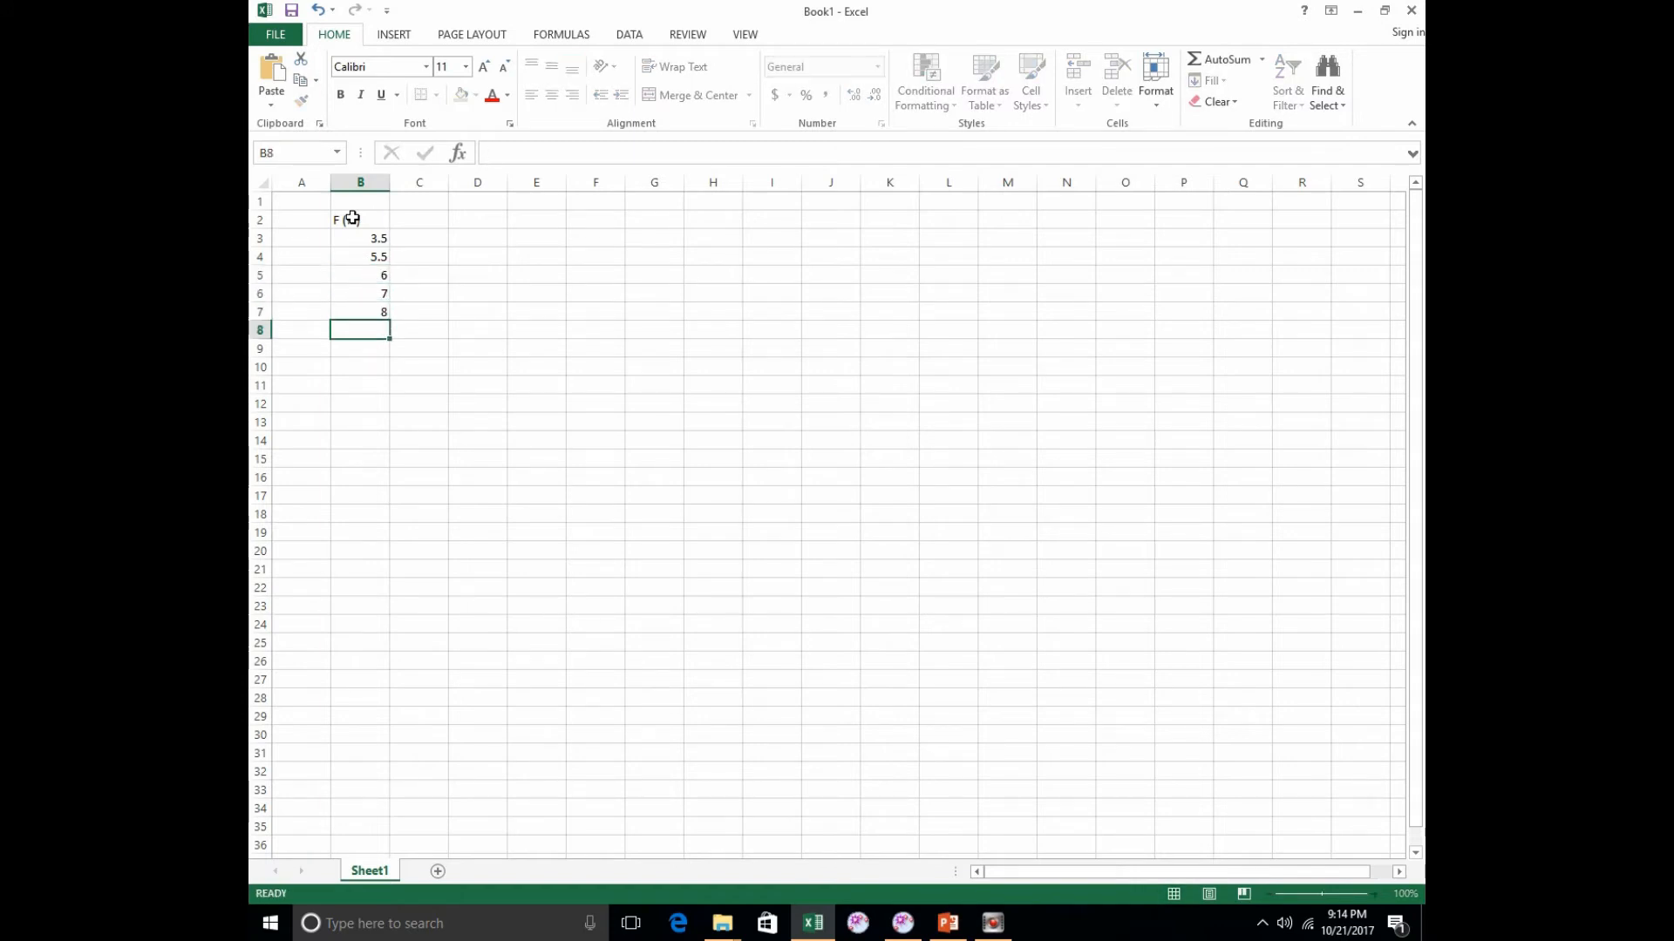
type("9")
key("Return")
Add the column headings r (m) in cell C2 and v (m/s) in cell D2.
key("Right")
key("Up")
key("Up")
key("Up")
key("Up")
key("Up")
key("Up")
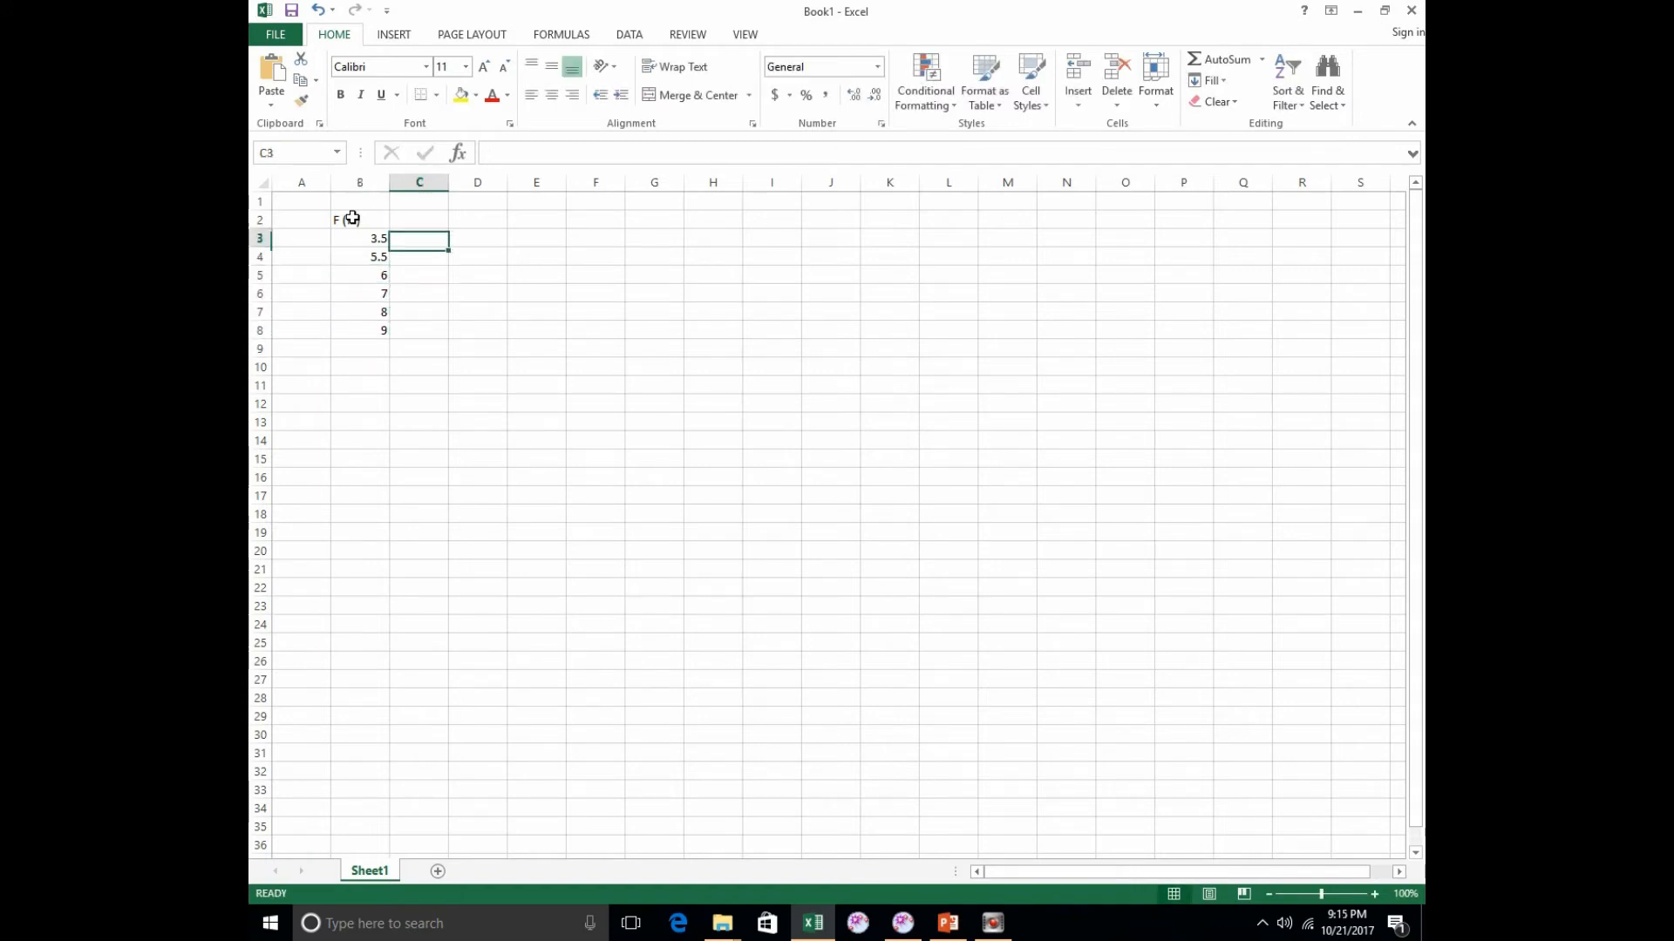
key("Up")
type("r")
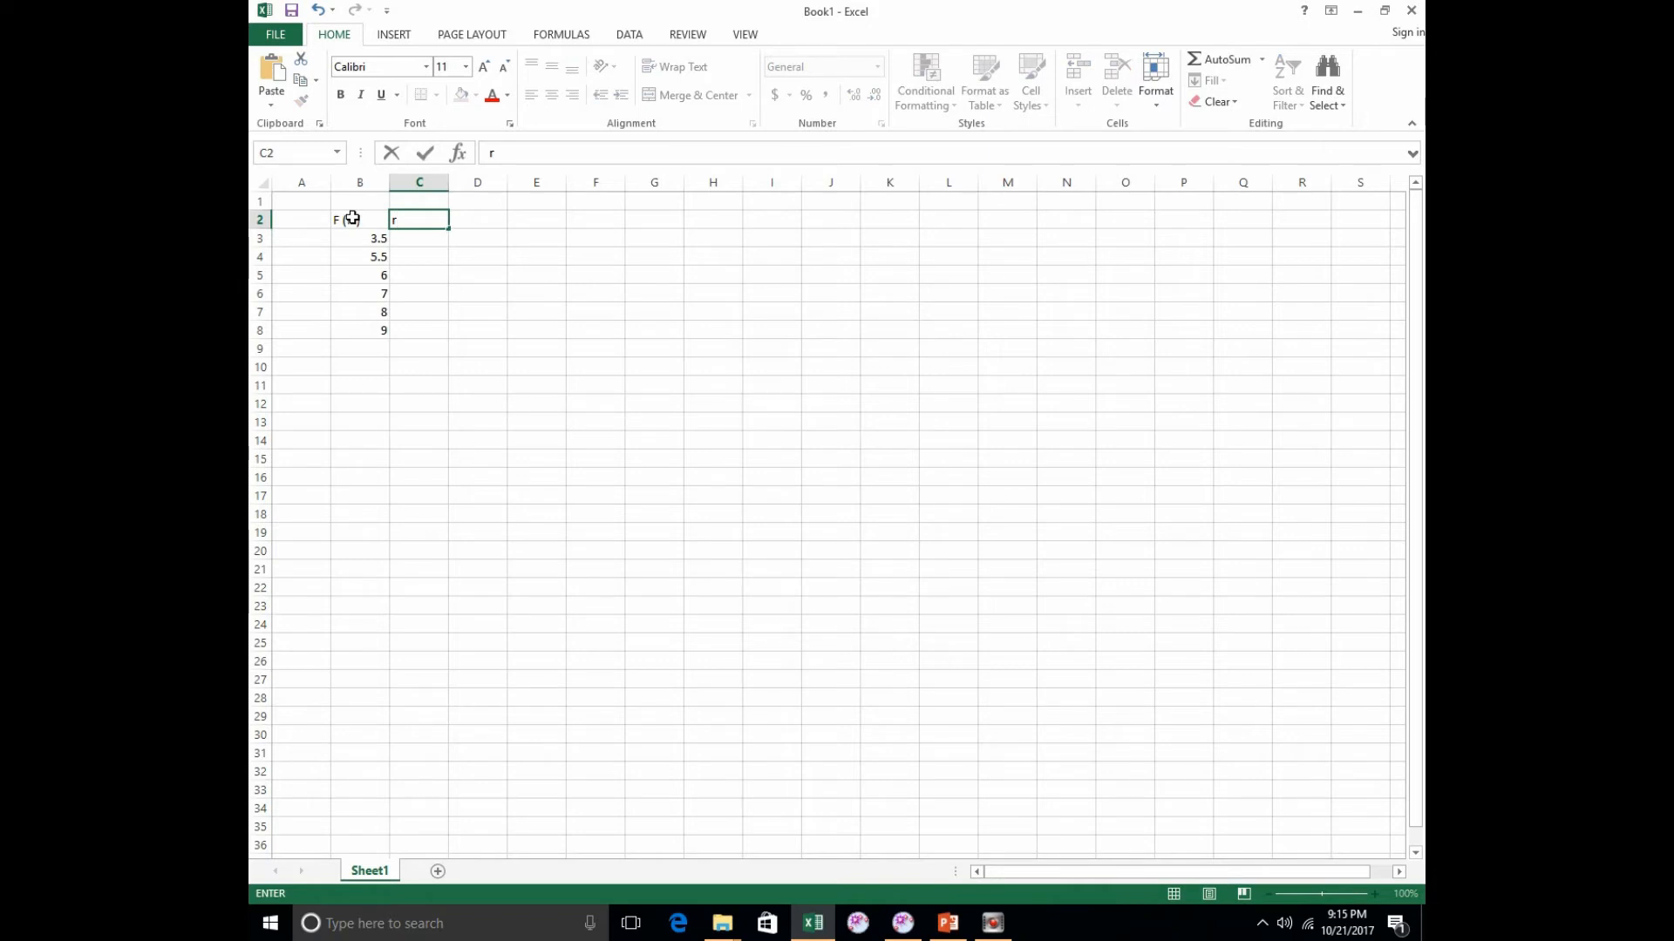
type(" (m)")
key("Tab")
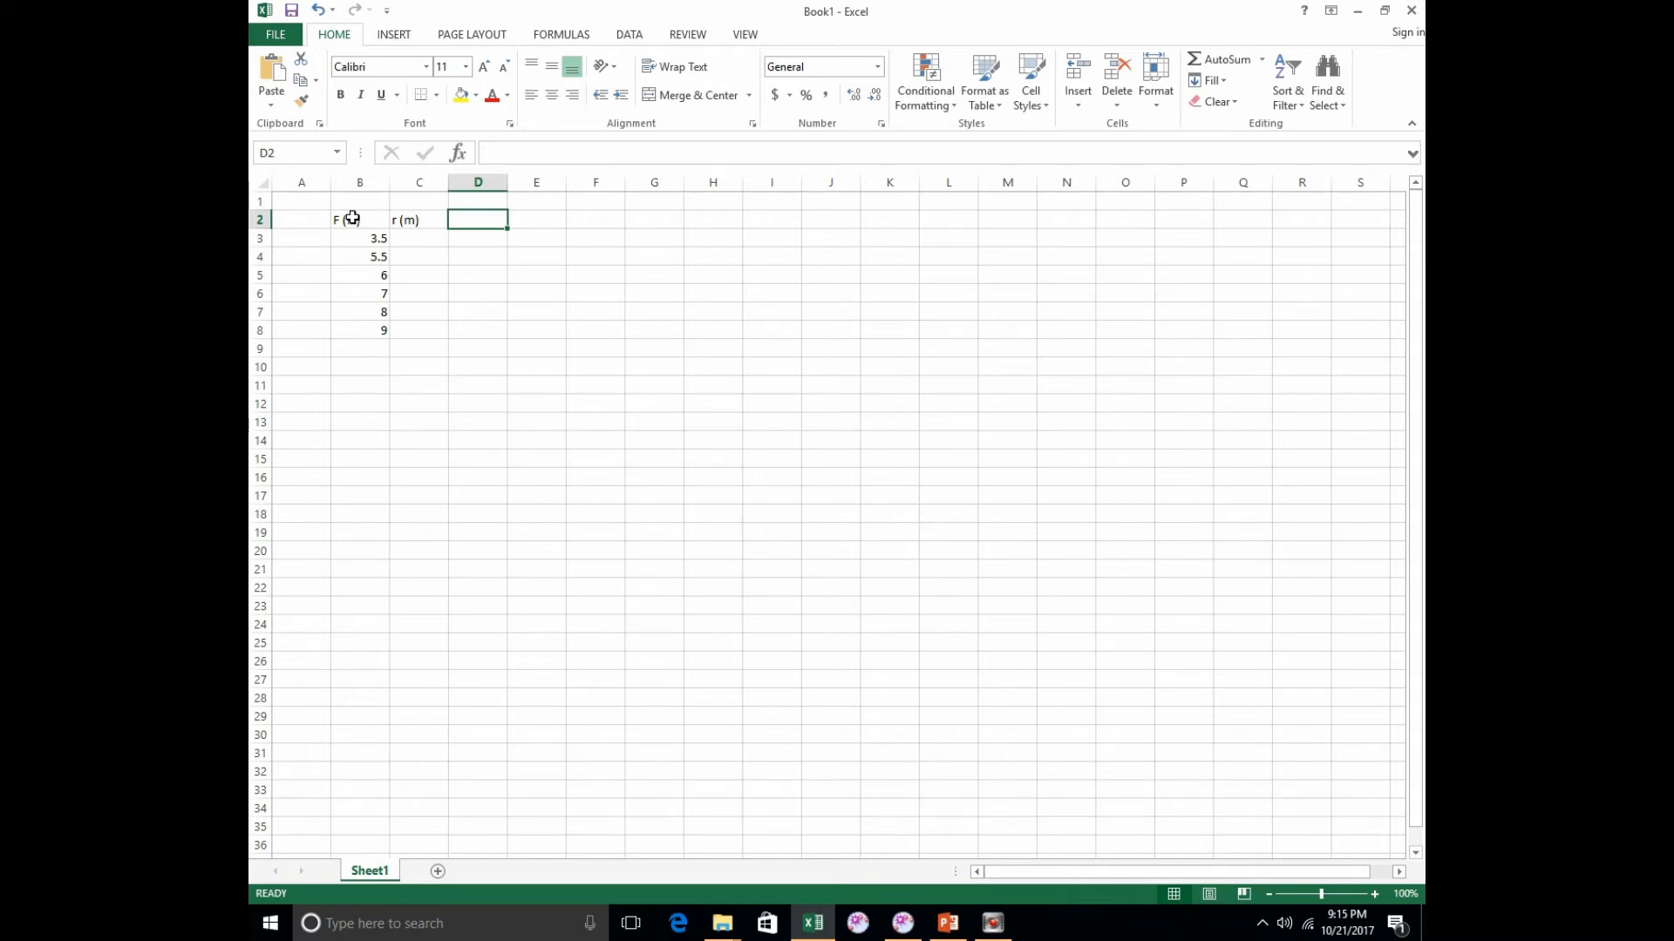
type("v (m/s")
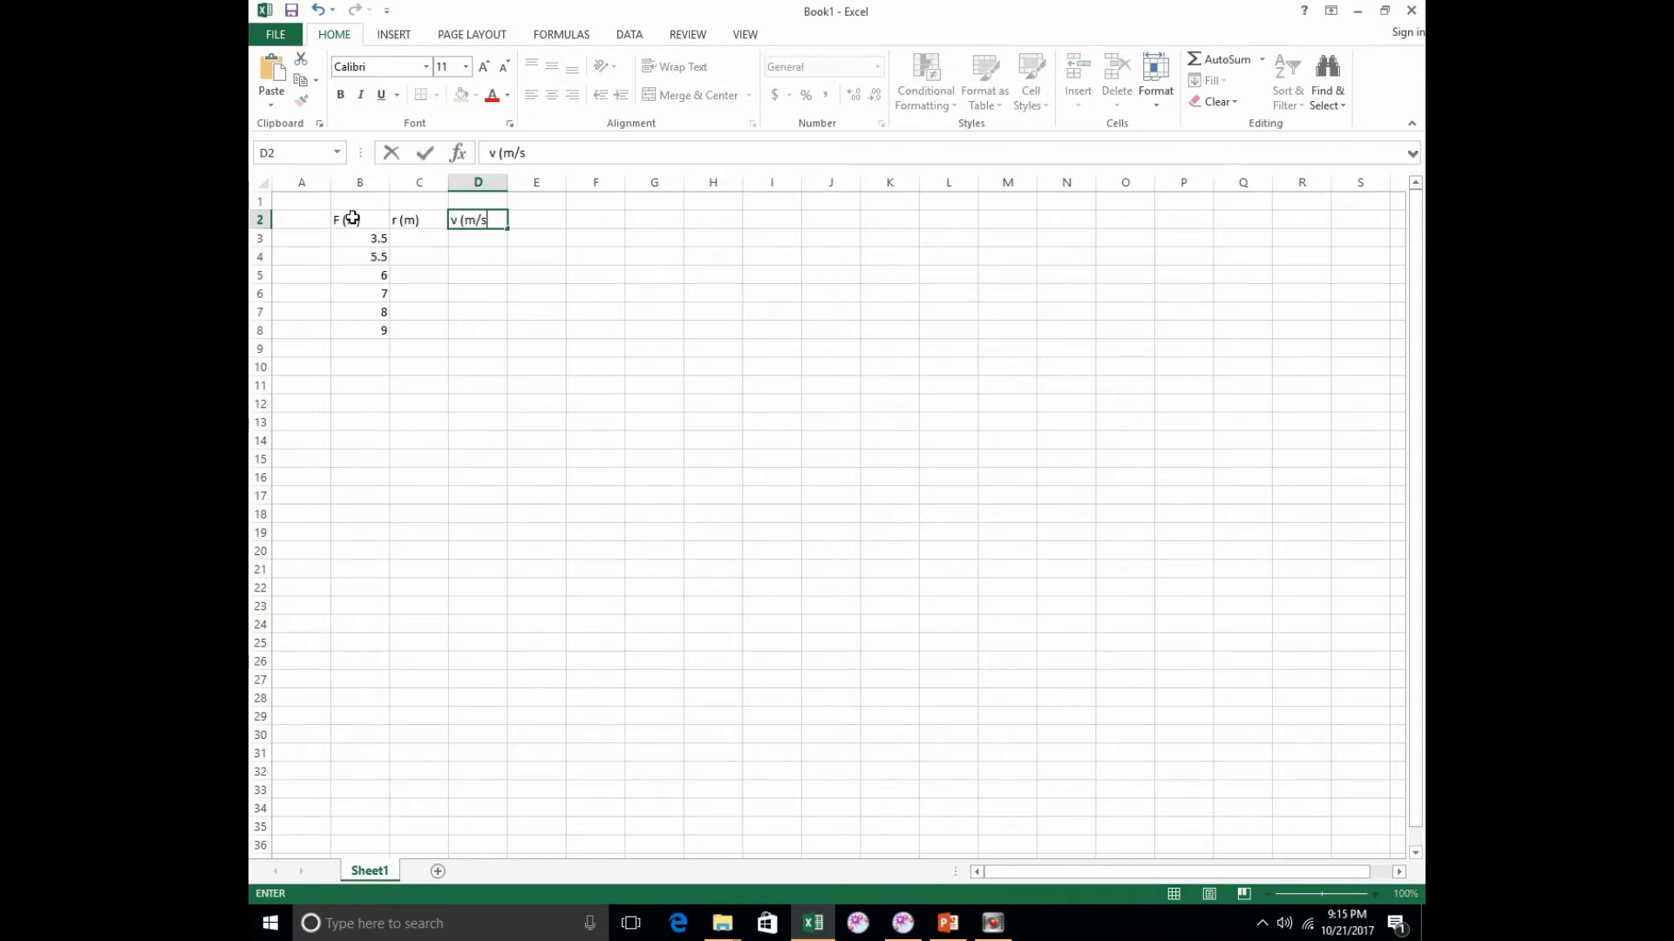
type(")")
key("Return")
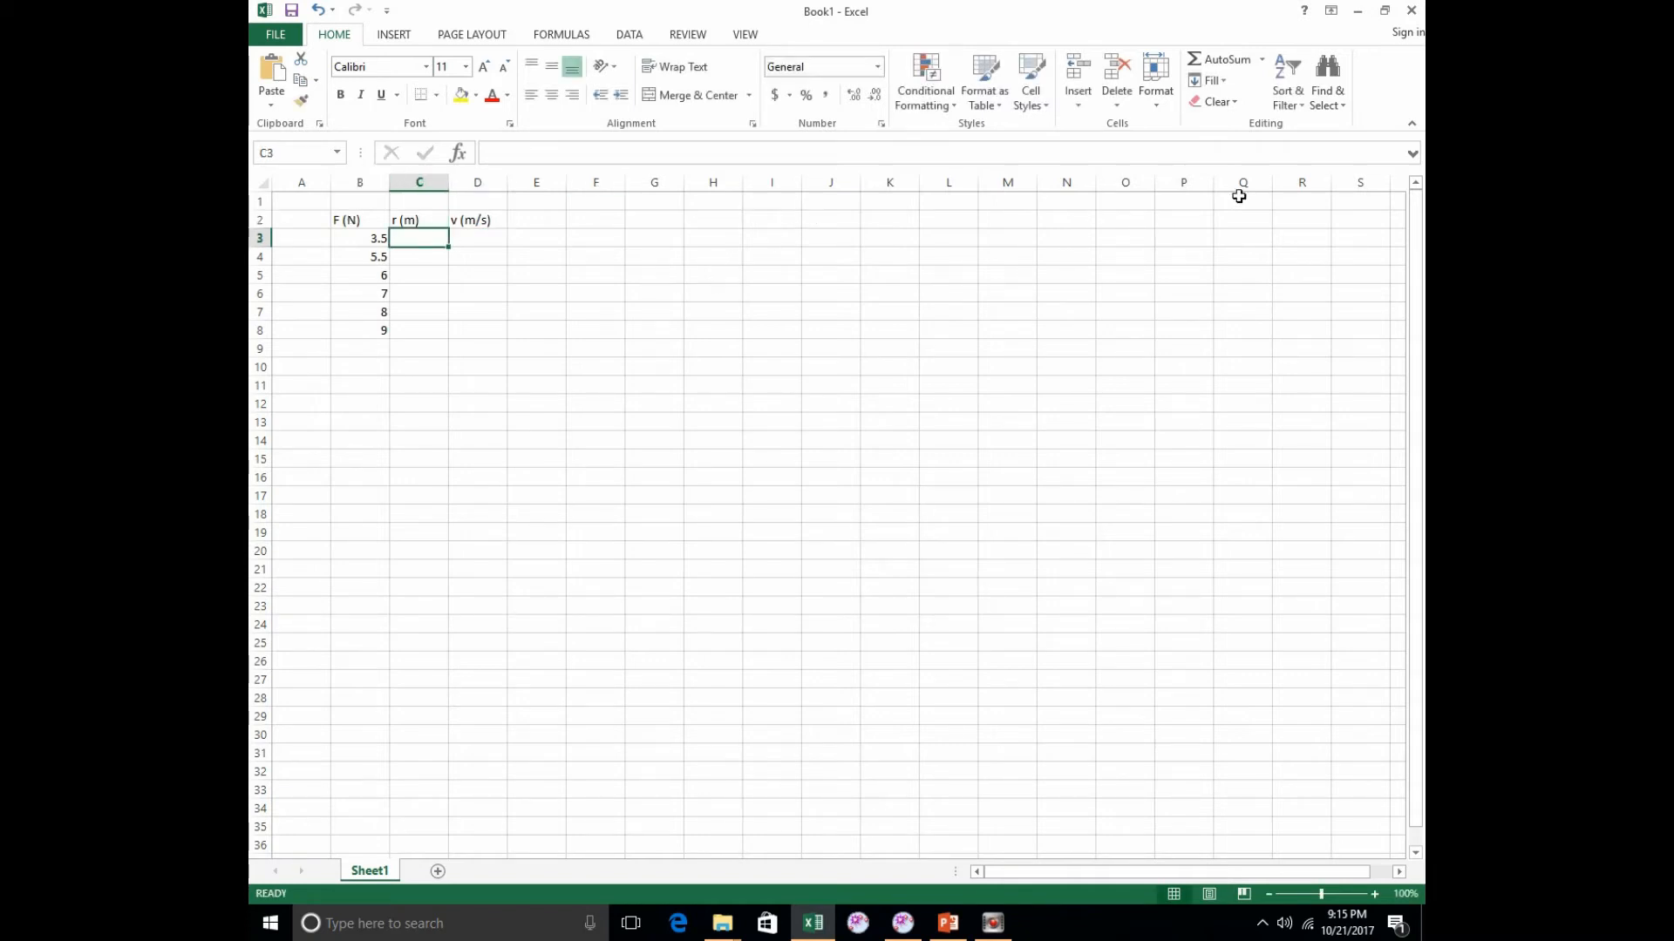
Switch back to Tracker and import the video TLab005b-Force3_5N.mp4.
left_click(1362, 9)
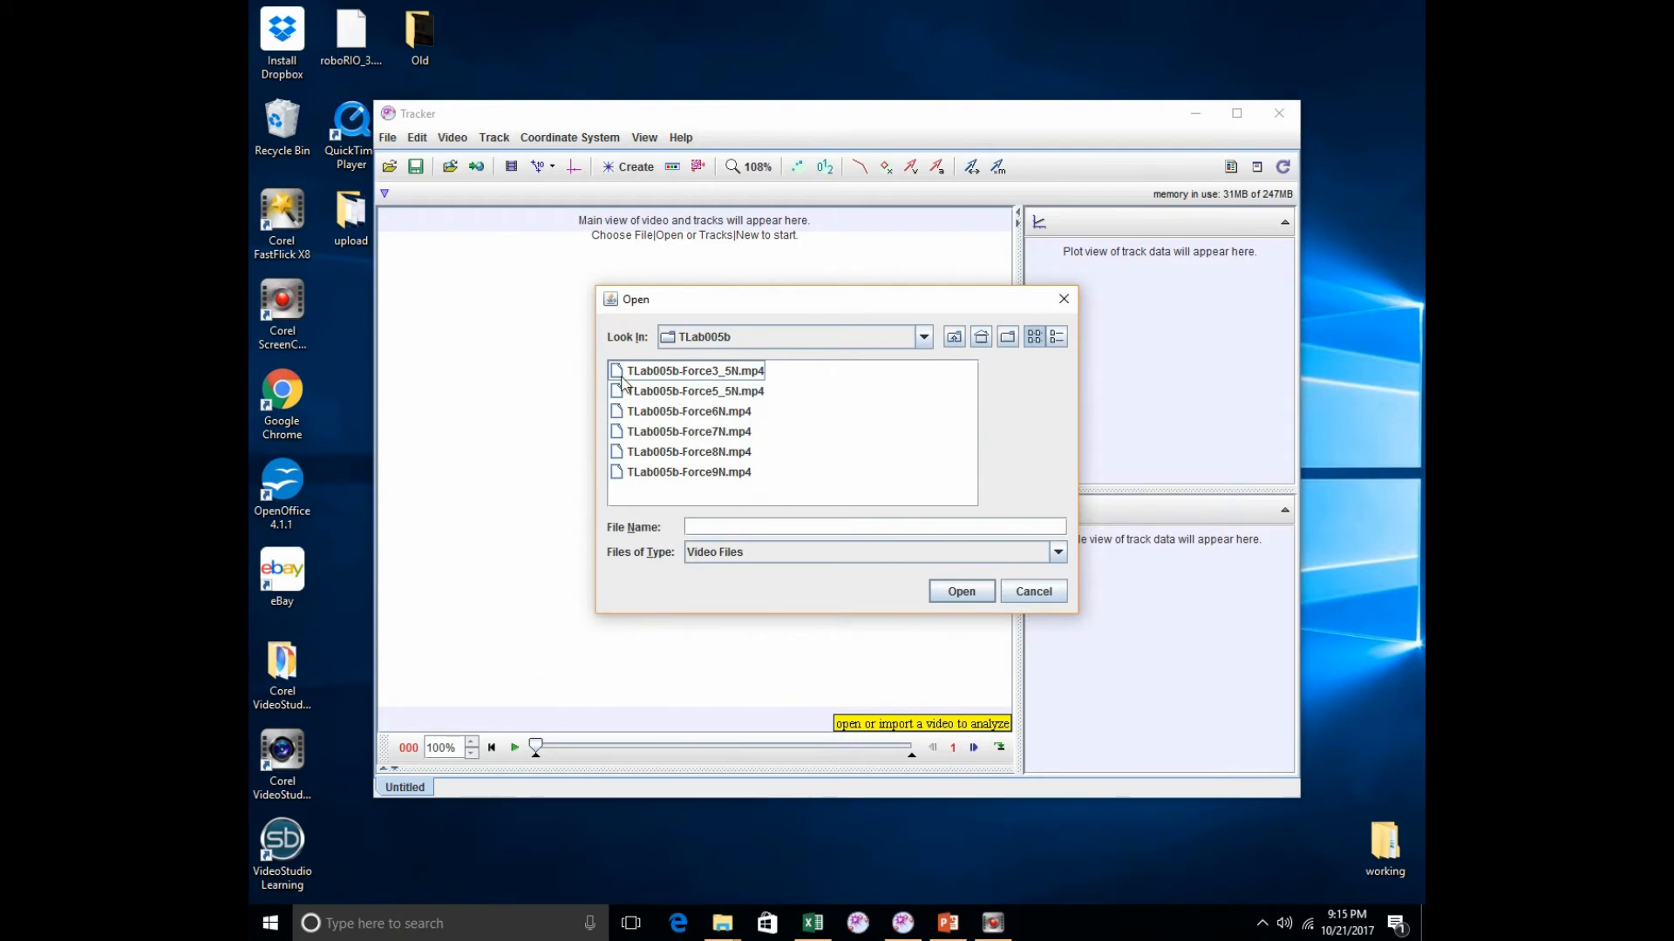
double_click(622, 372)
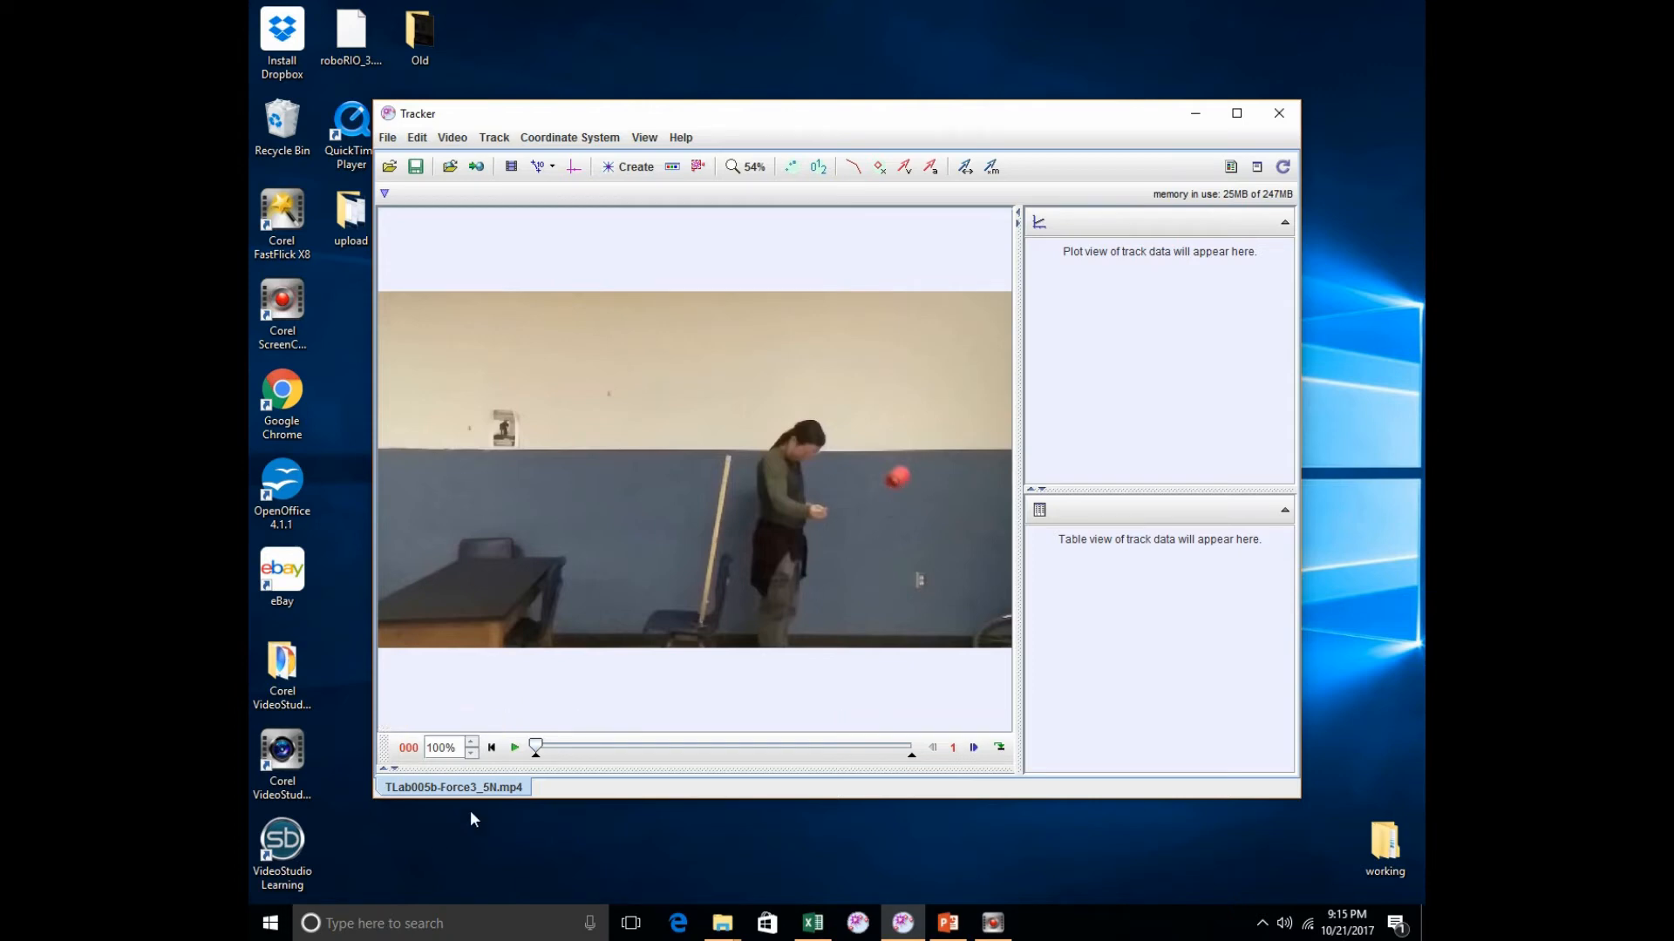
Preview the start of the ball's motion in the clip and return to frame 0.
left_click(513, 748)
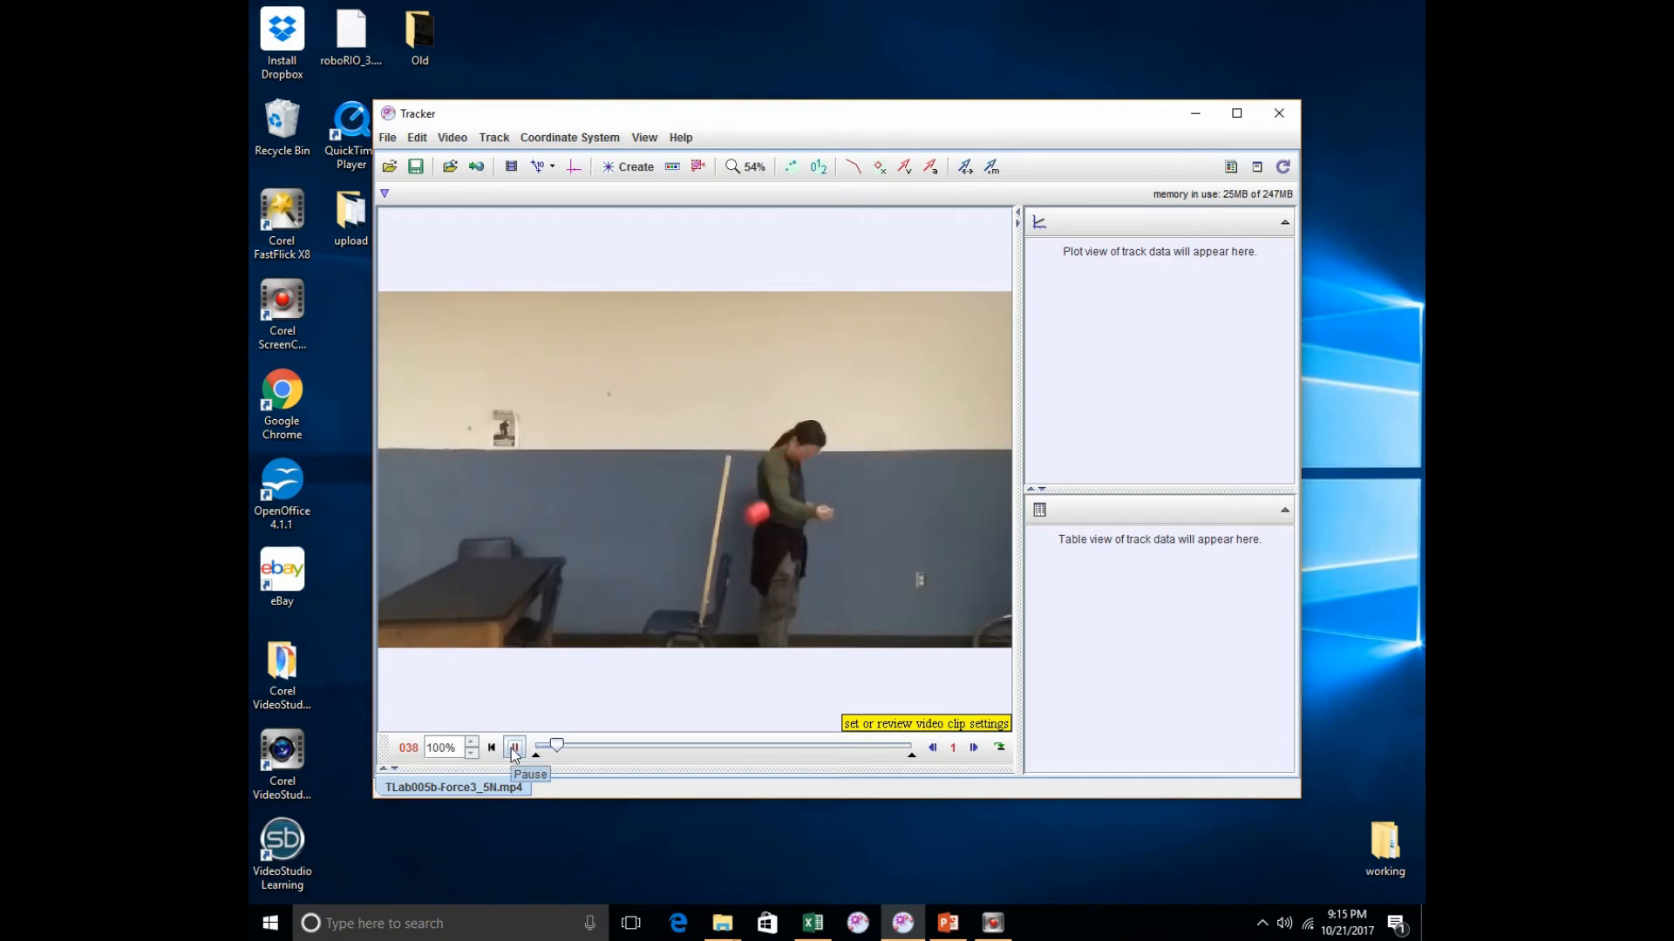
left_click(513, 748)
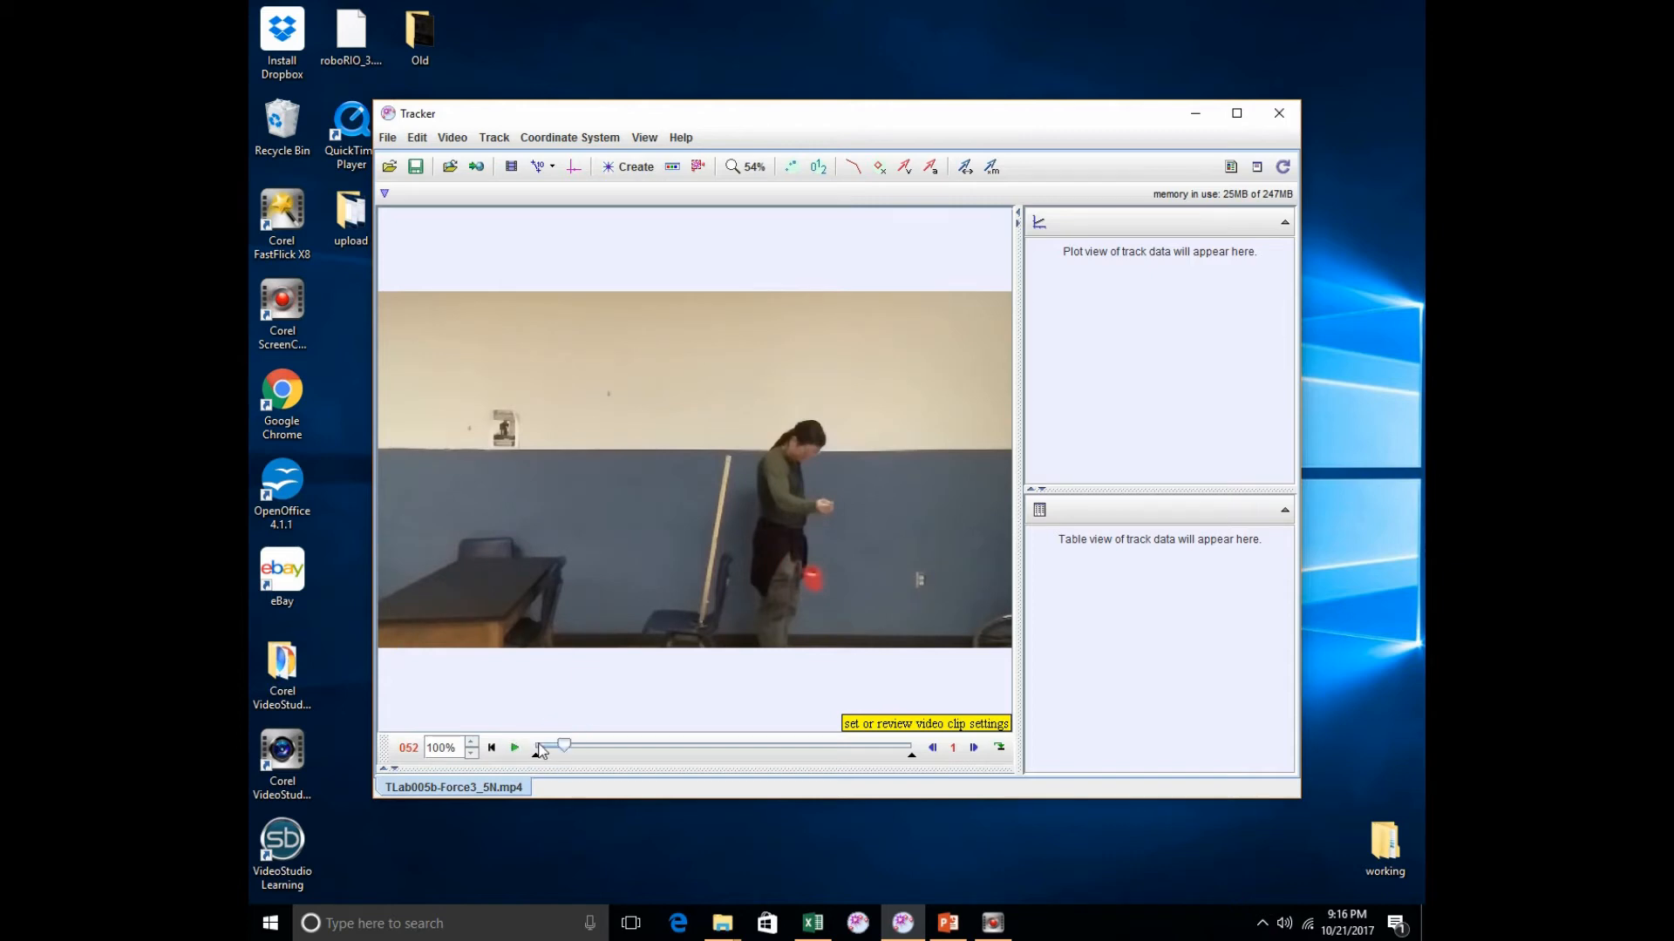
left_click_drag(564, 746, 535, 748)
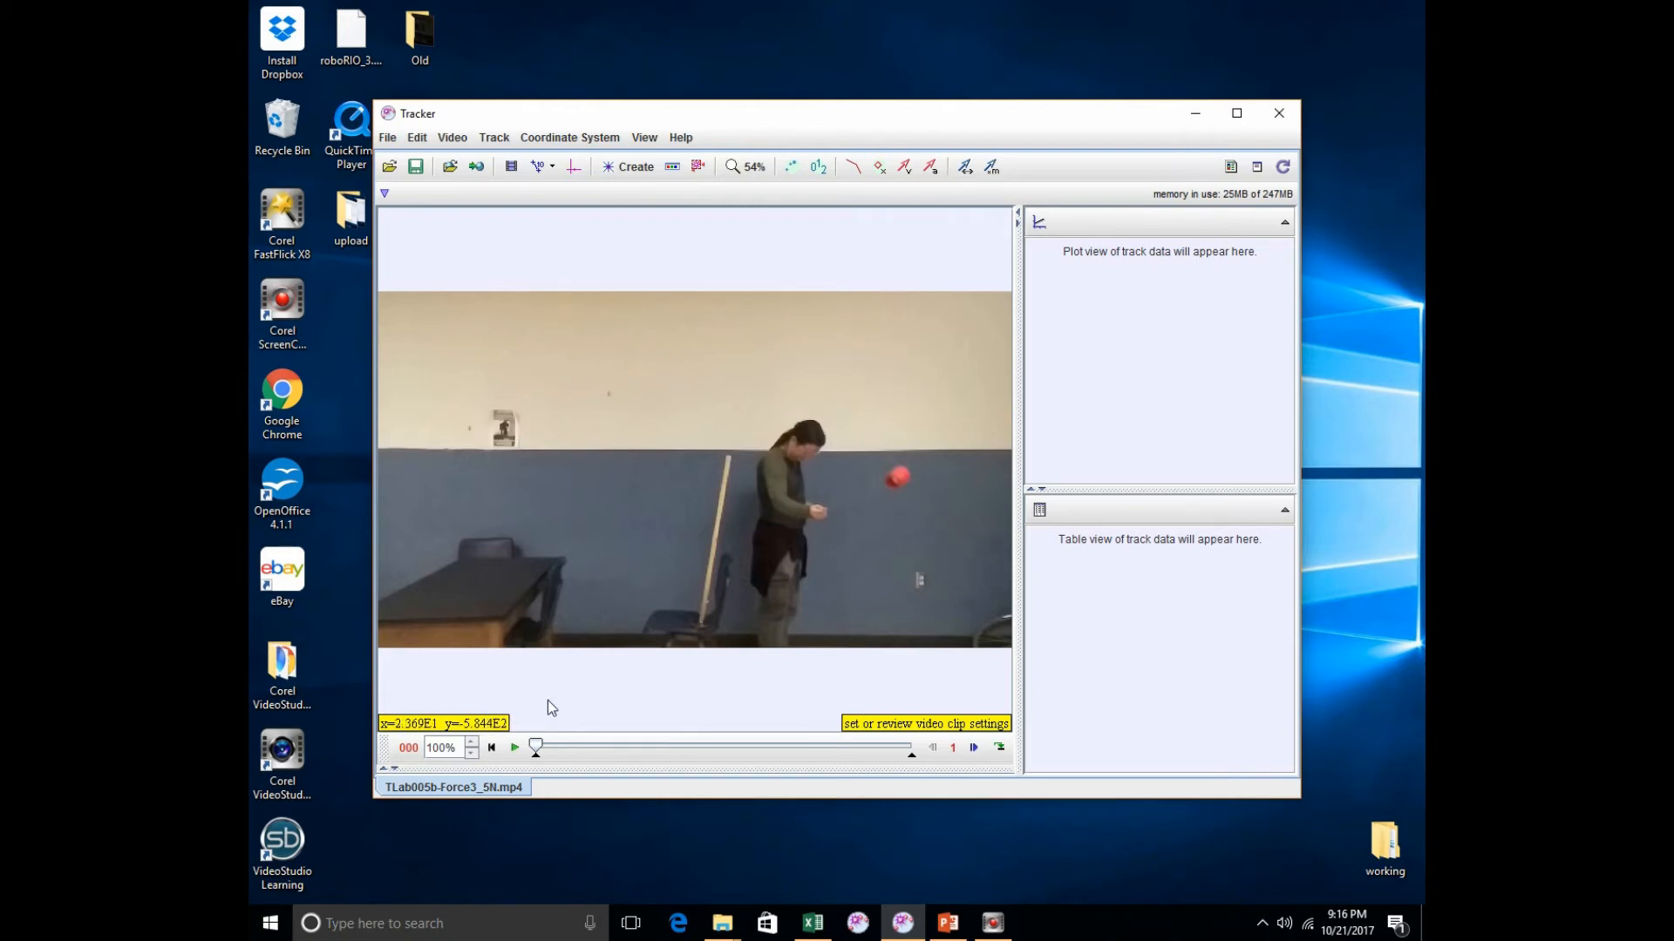
Add a calibration stick spanning the full length of the wooden stick in the video and set its length to 1.0.
left_click(538, 167)
left_click(596, 193)
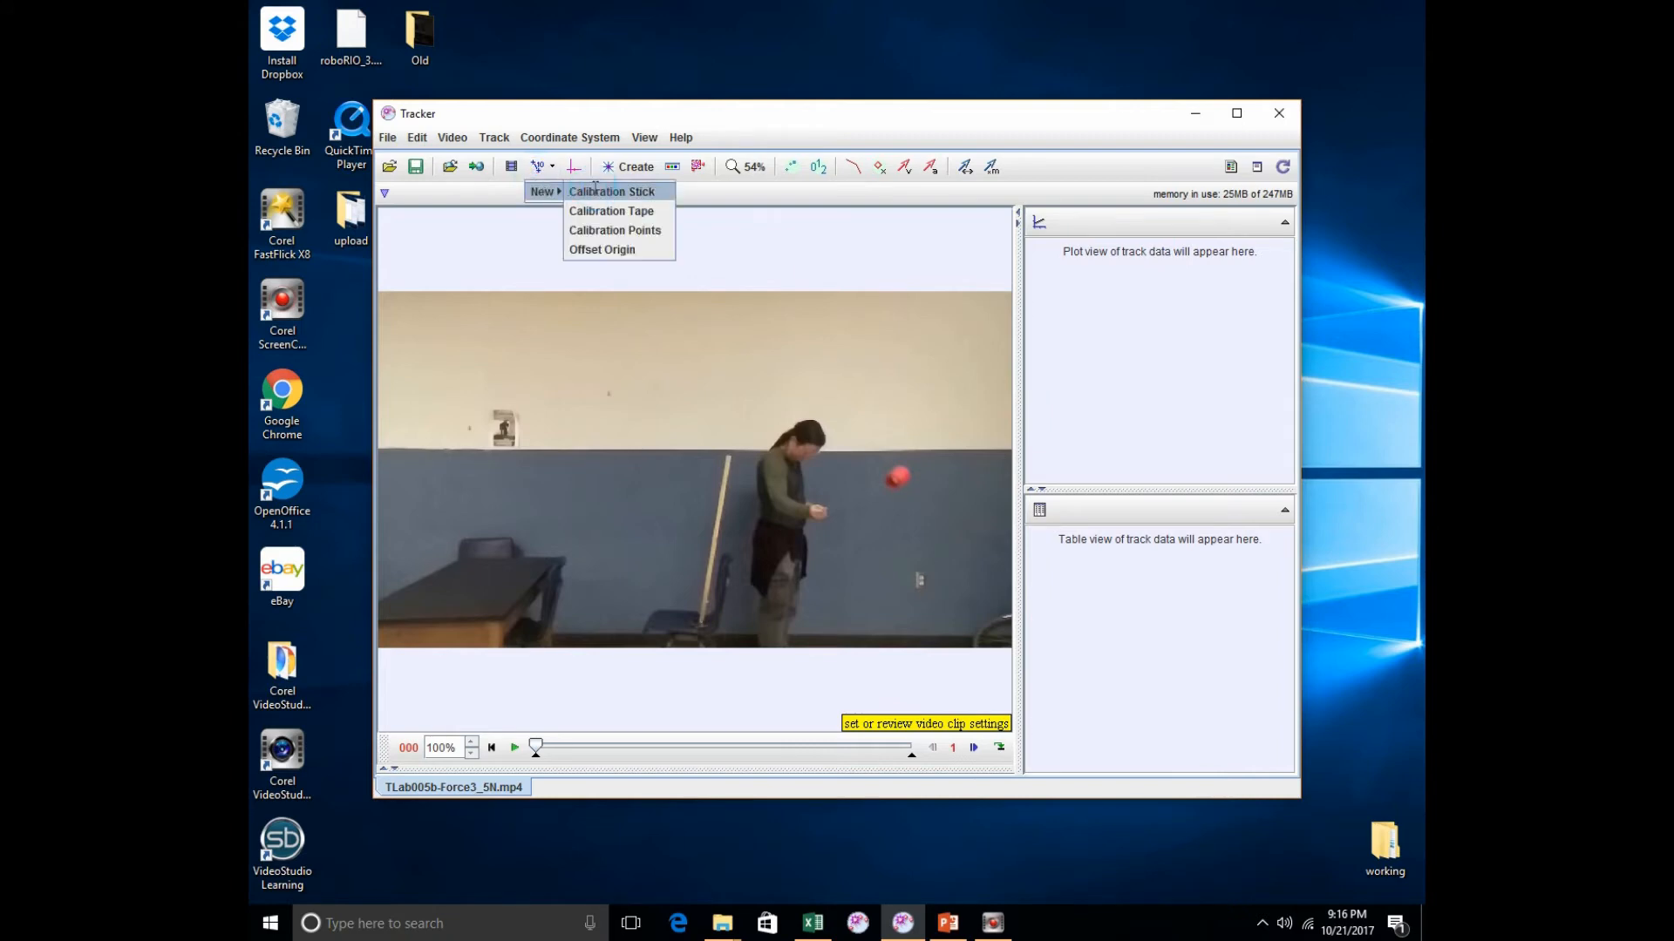
left_click_drag(724, 471, 701, 624)
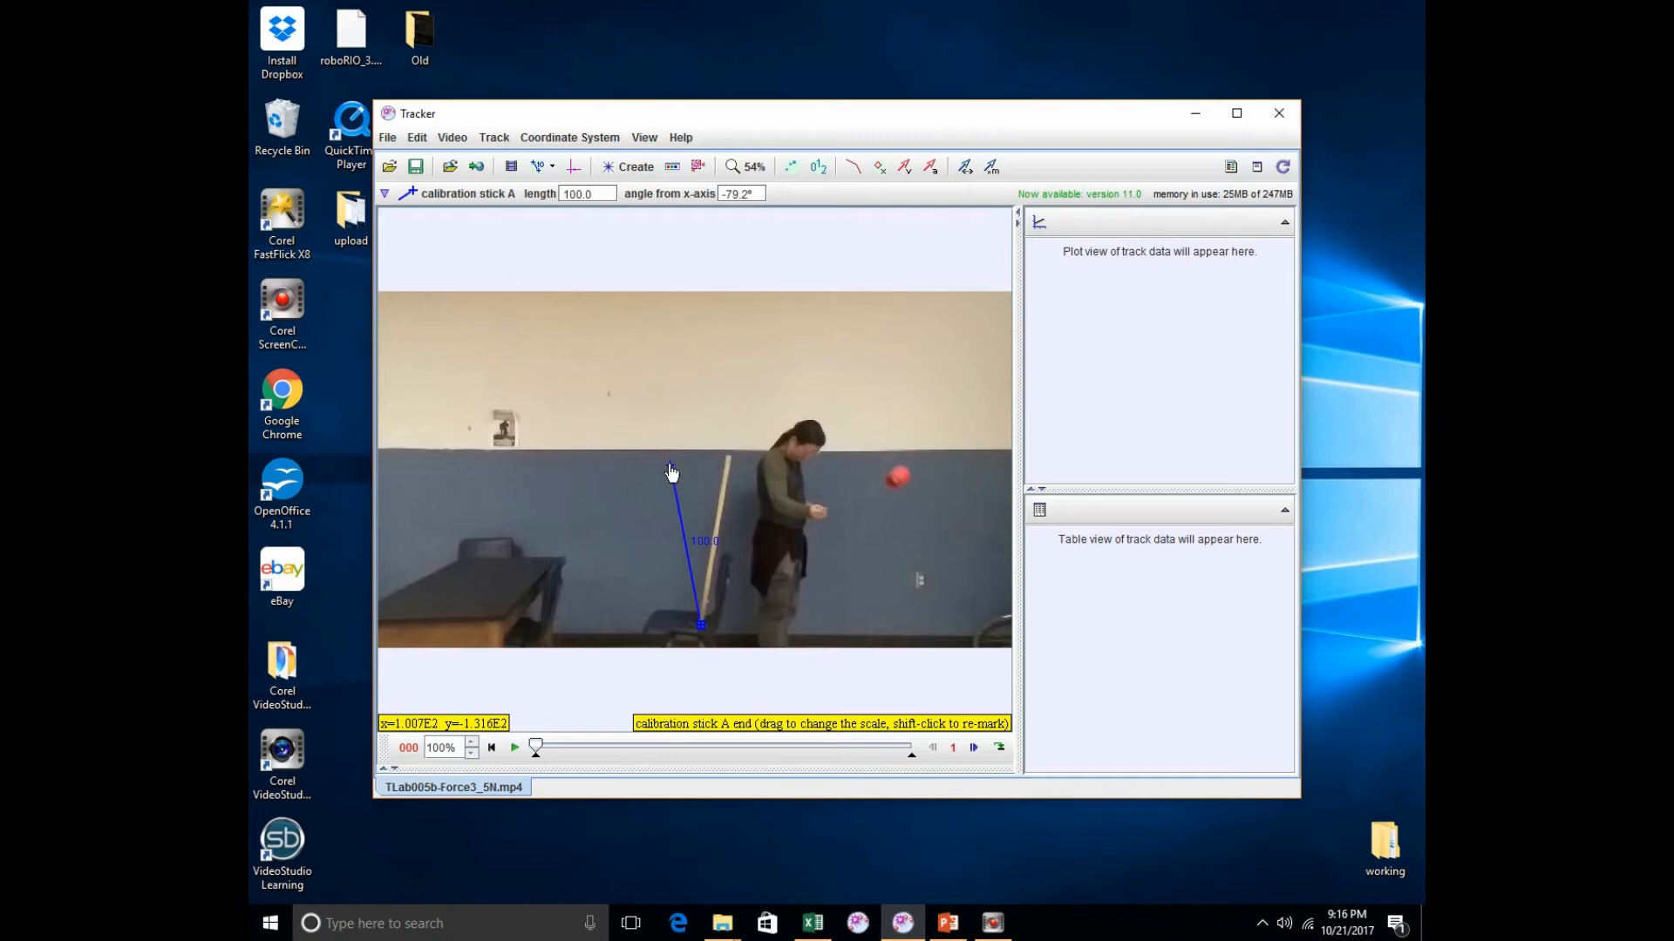
left_click_drag(671, 471, 731, 467)
left_click(695, 538)
type("1.0")
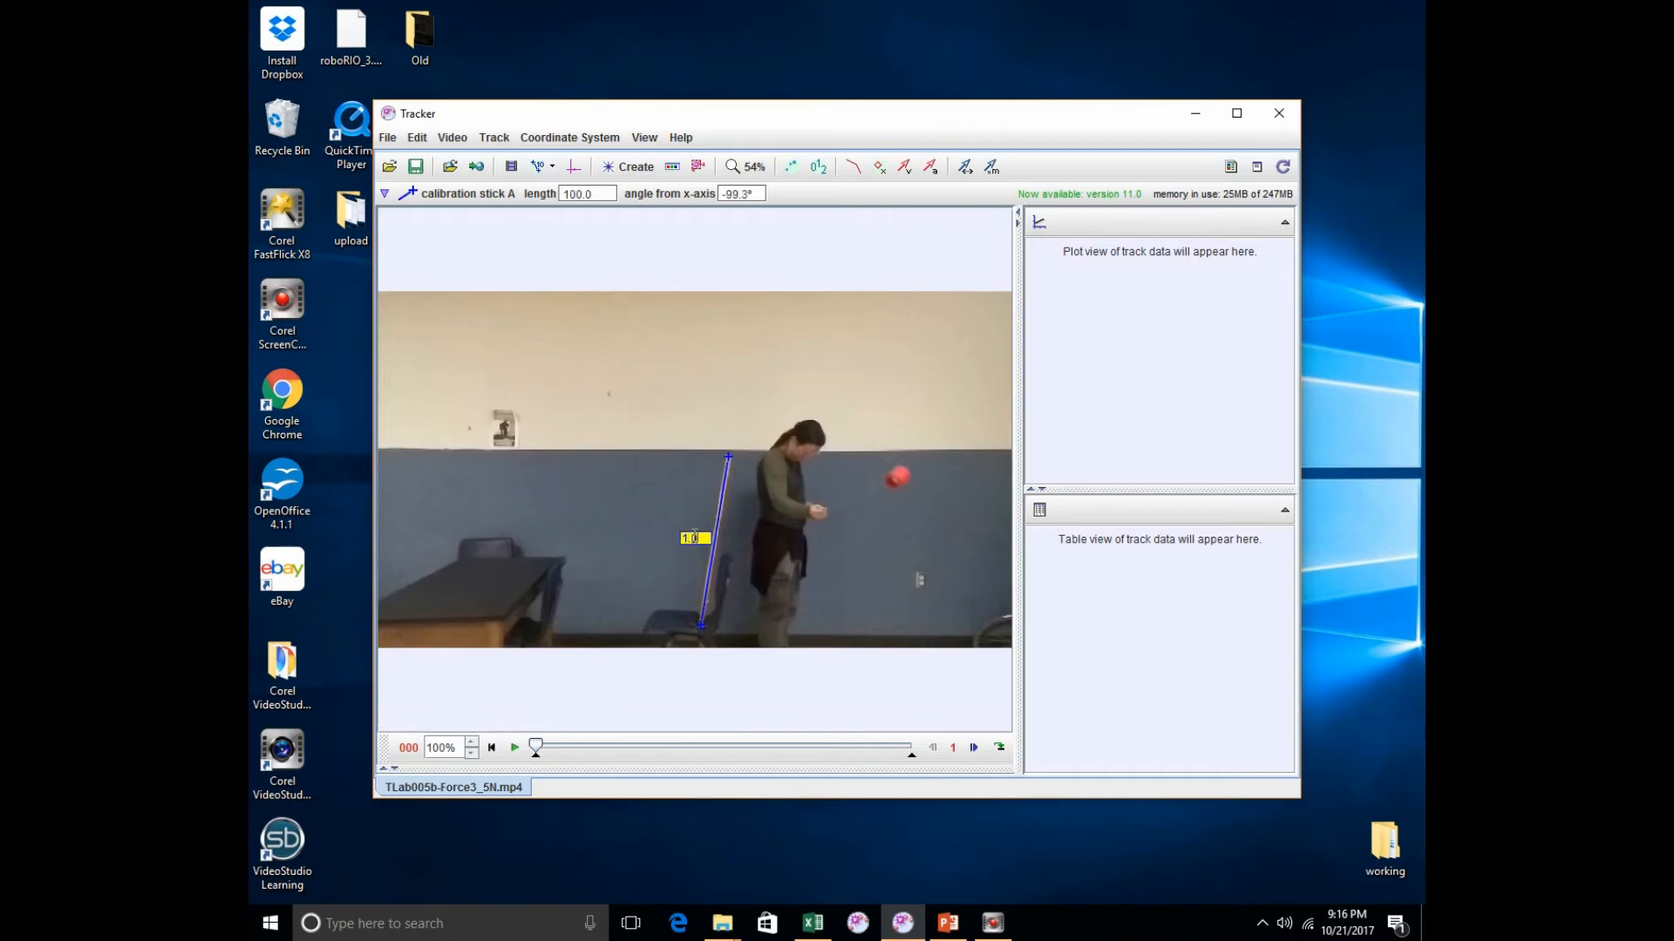
key("Return")
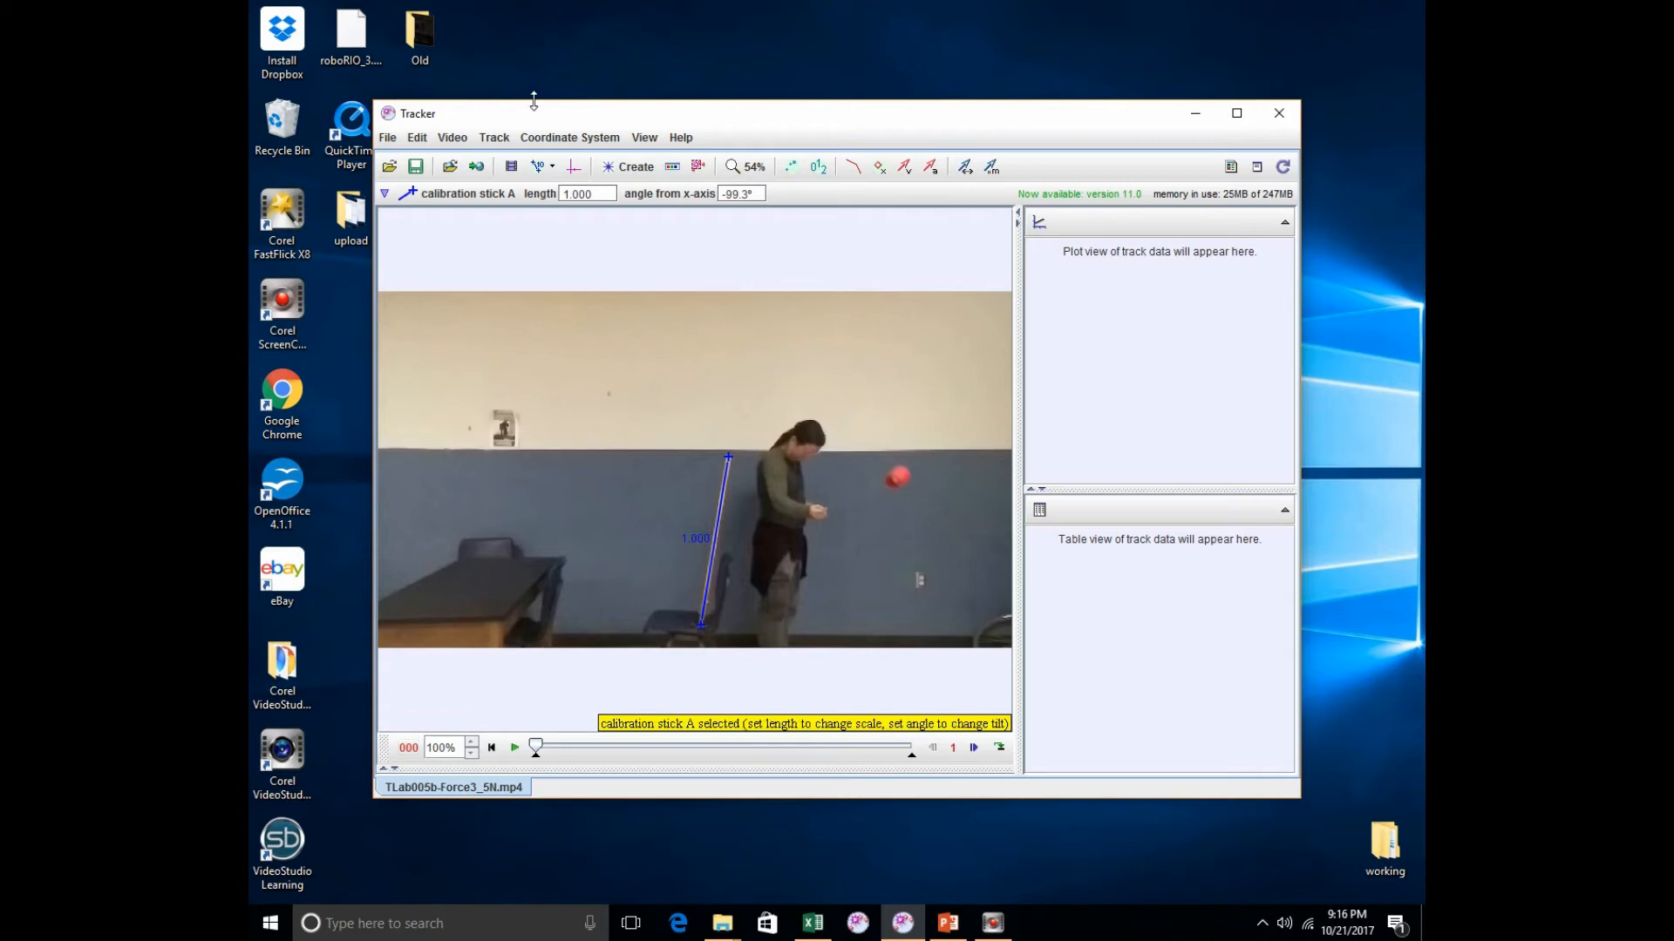
Place the coordinate origin on the person's hand at about pixel x 901, y 442, and hide the axes.
left_click(540, 167)
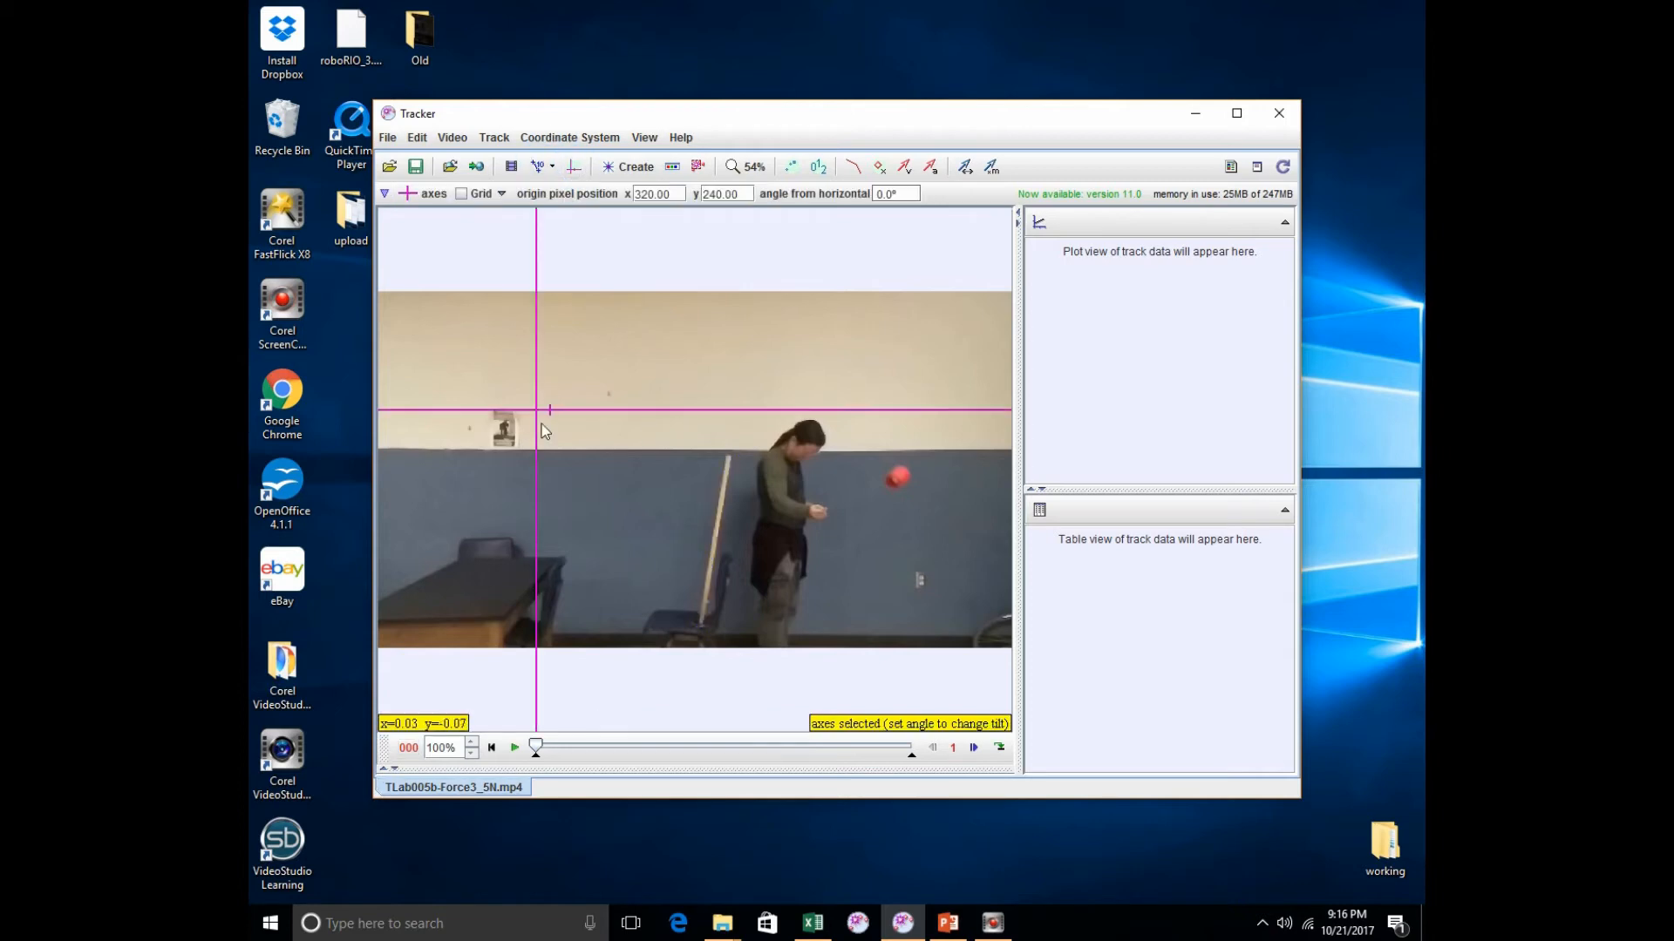
left_click_drag(539, 423, 827, 521)
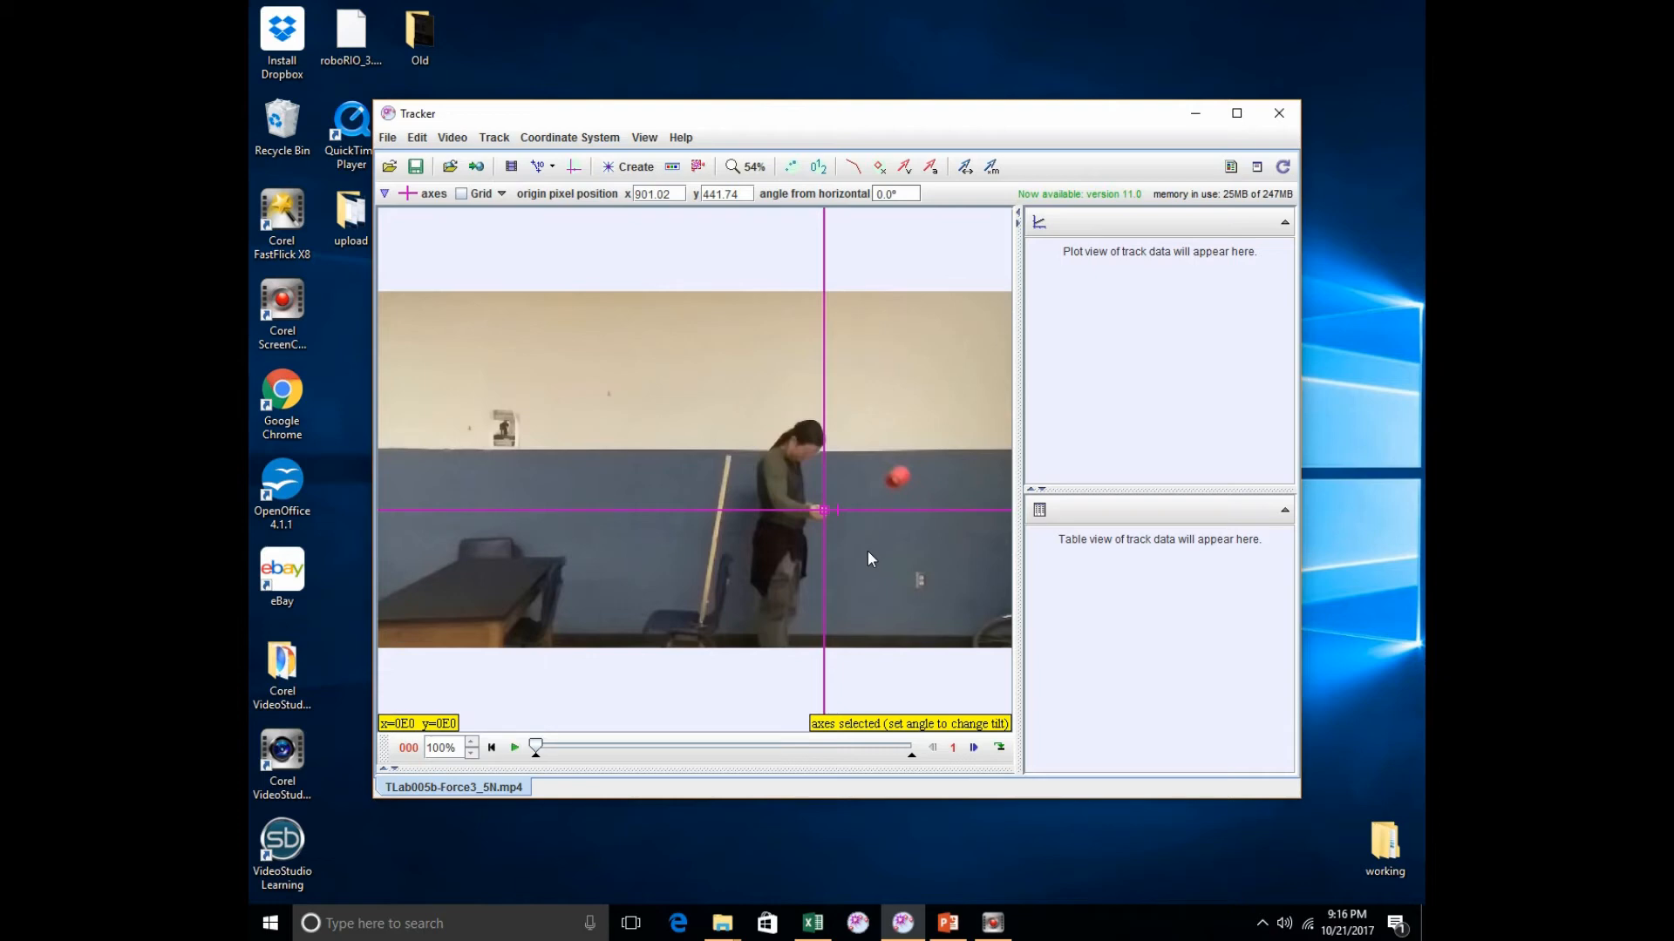
left_click(572, 170)
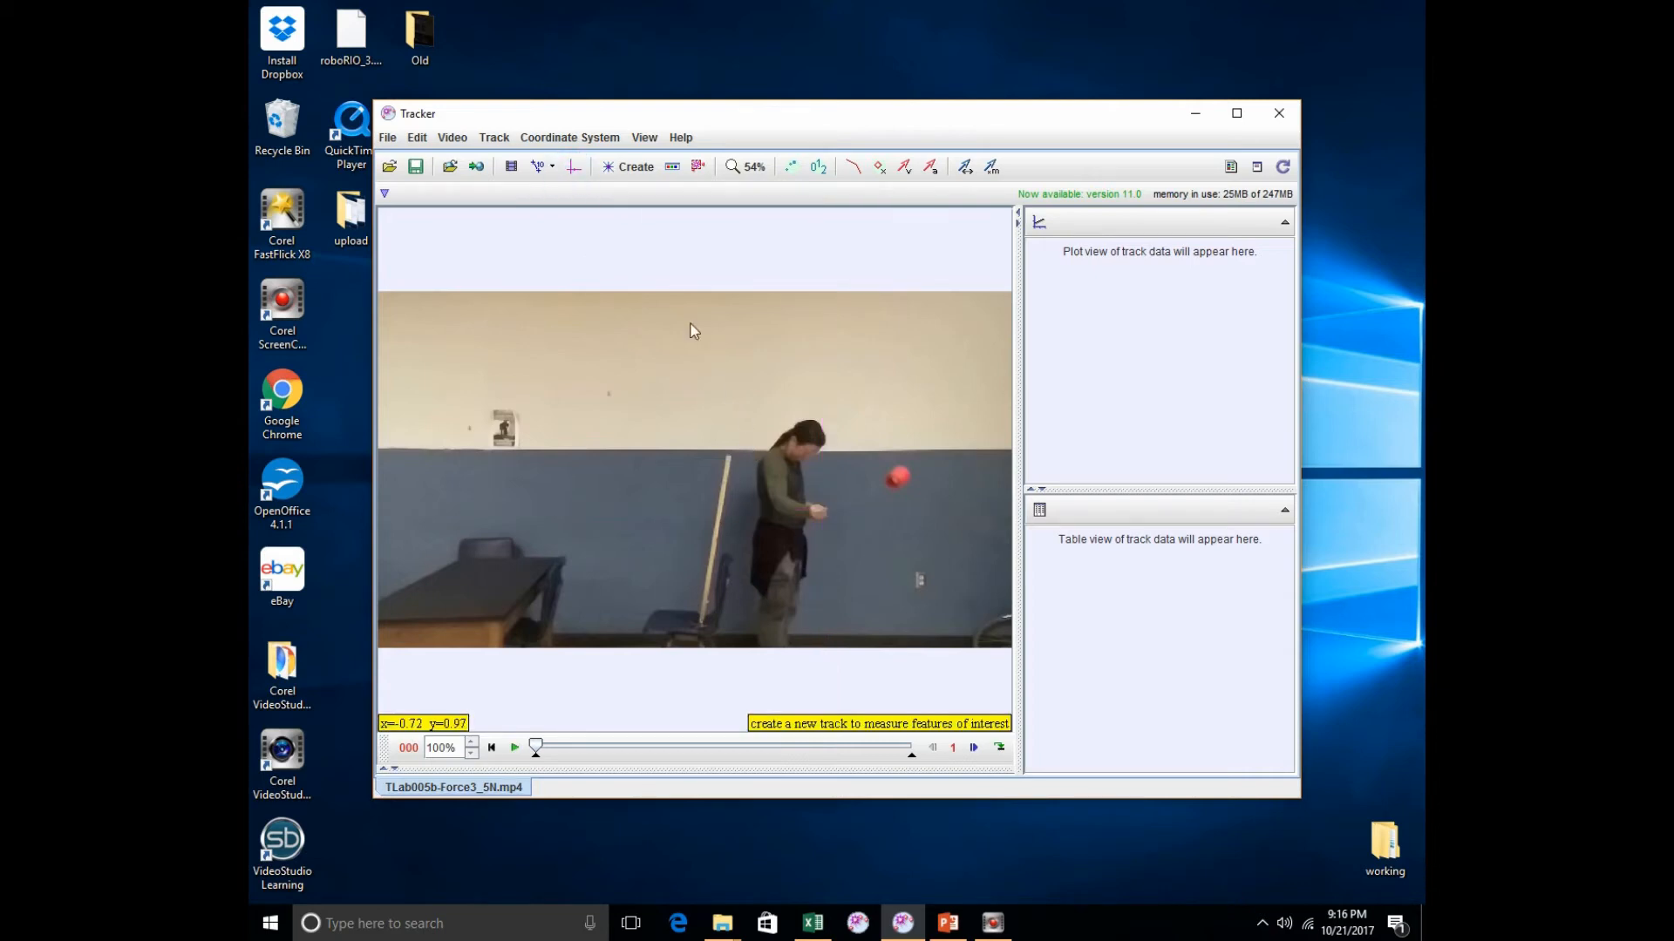
Create a point mass and autotrack the red ball from frame 0, moving the Autotracker window clear of the video.
left_click(627, 173)
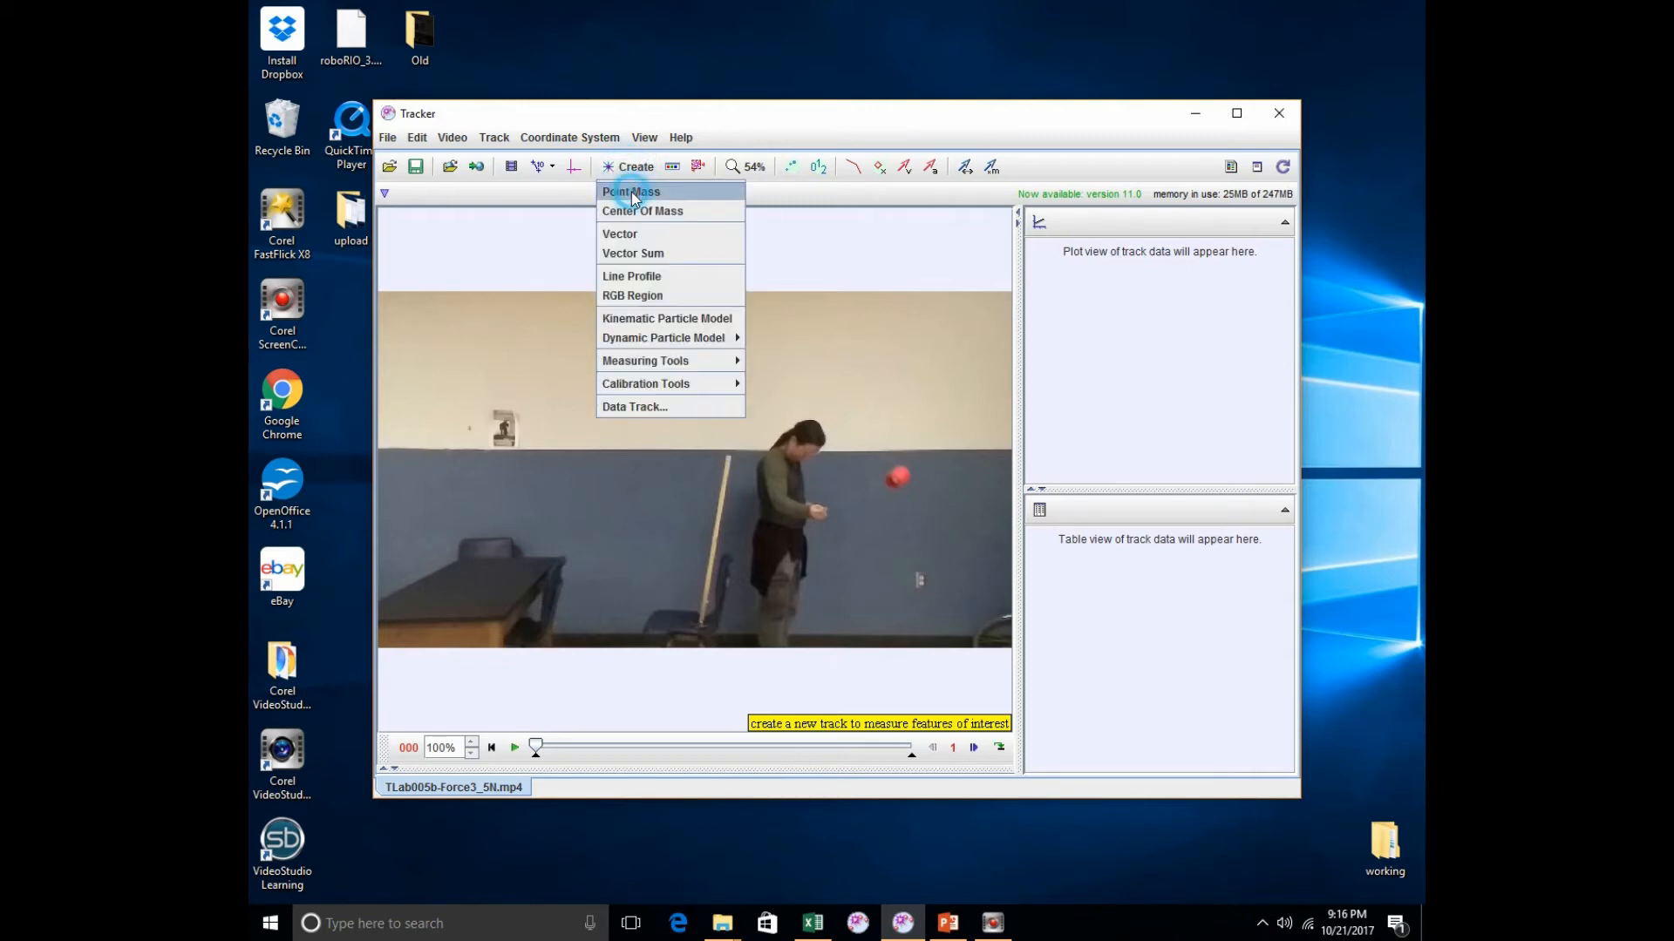
left_click(632, 192)
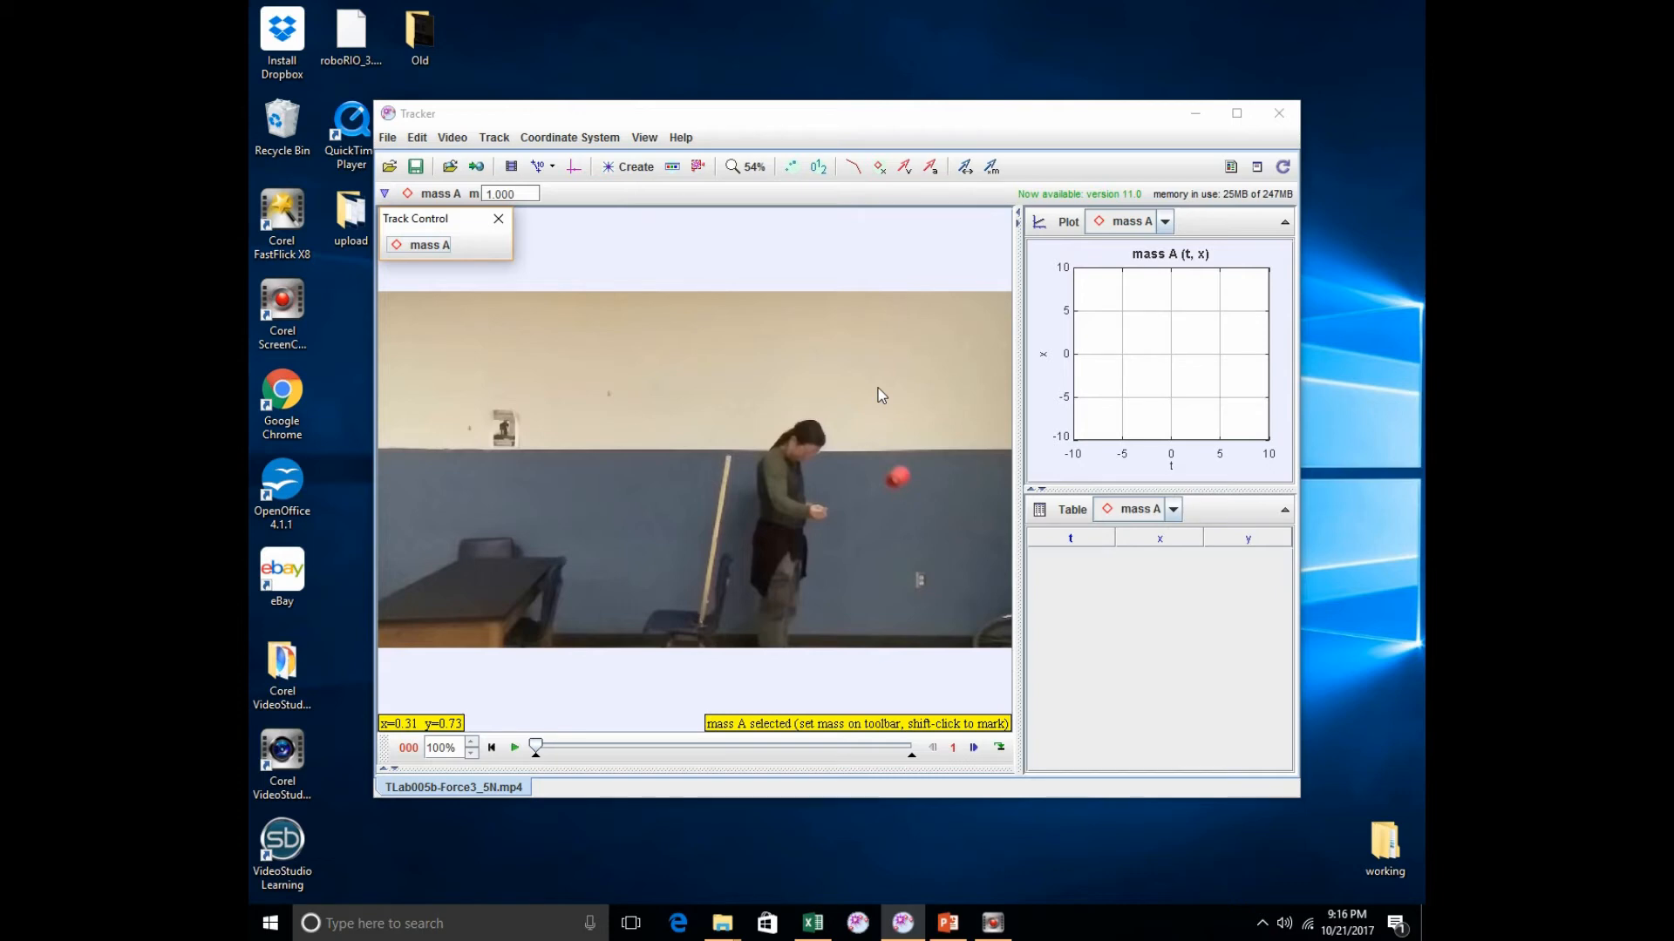
left_click(934, 414)
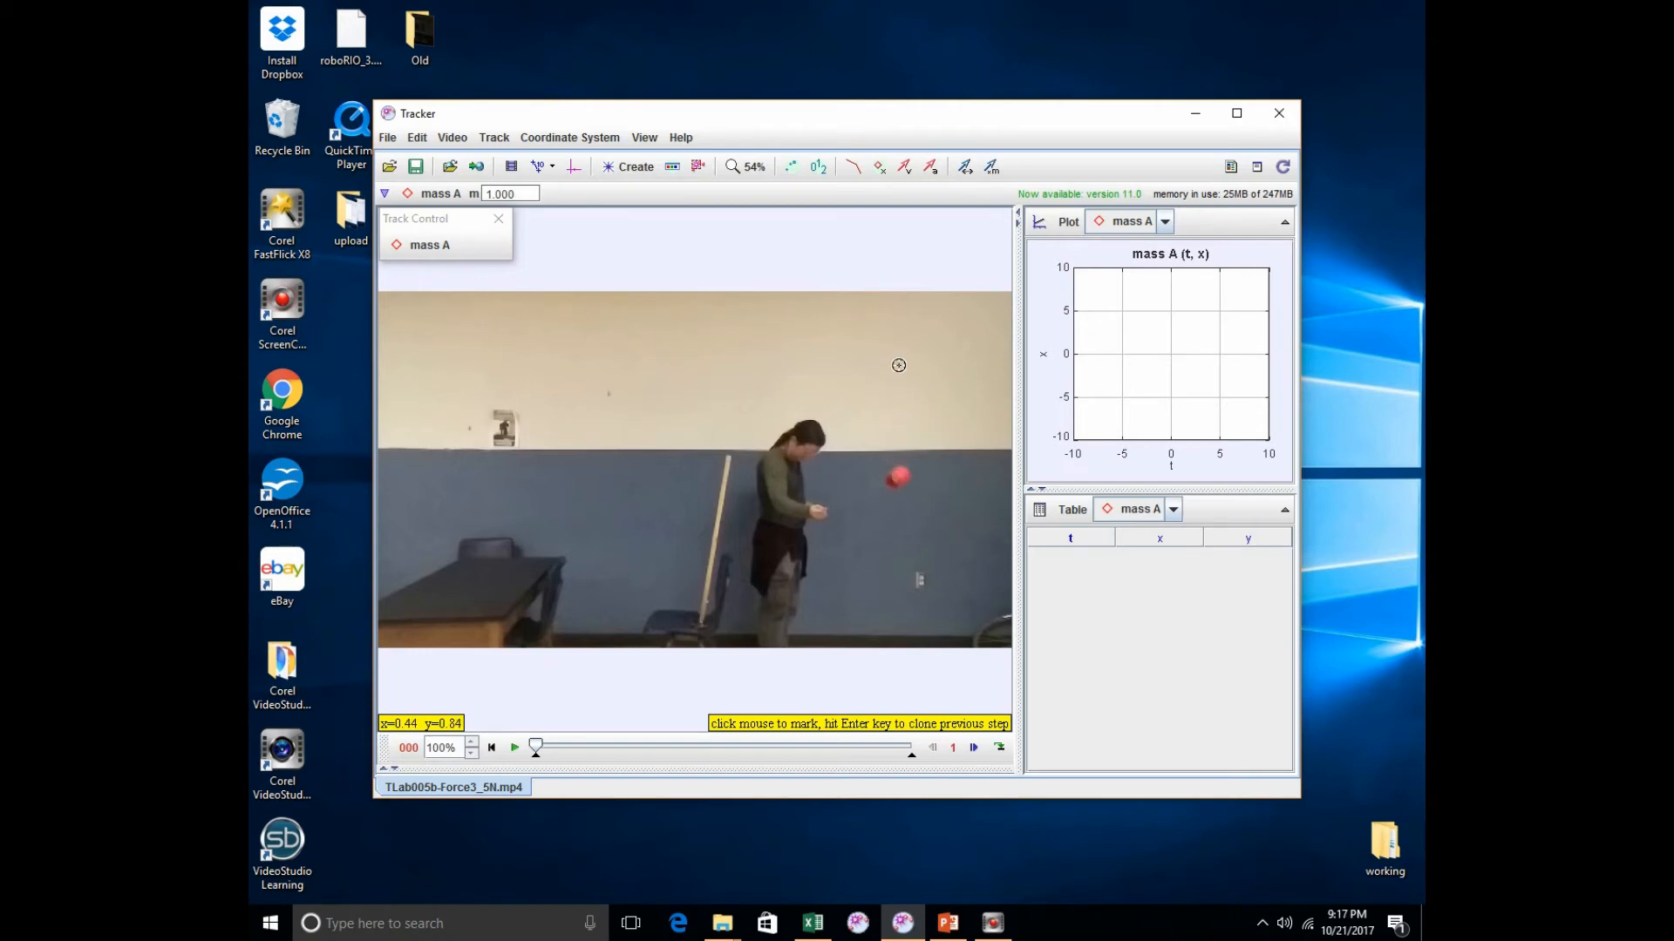
left_click(901, 476, "ctrl+shift")
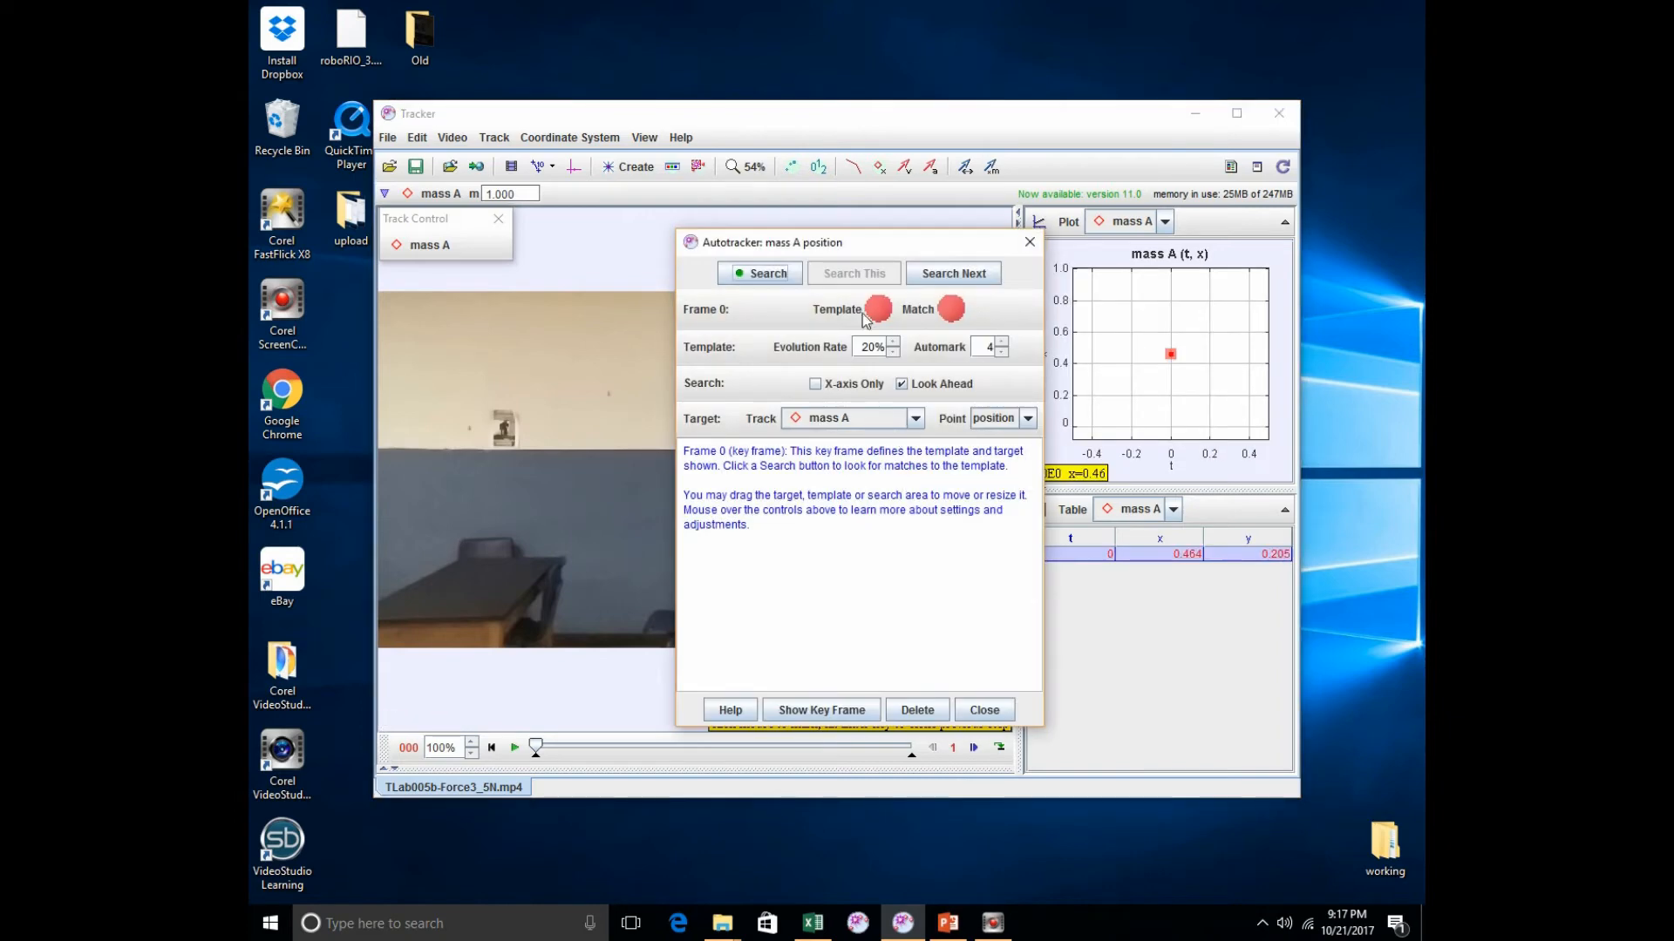
left_click_drag(856, 254, 1216, 578)
left_click(1128, 597)
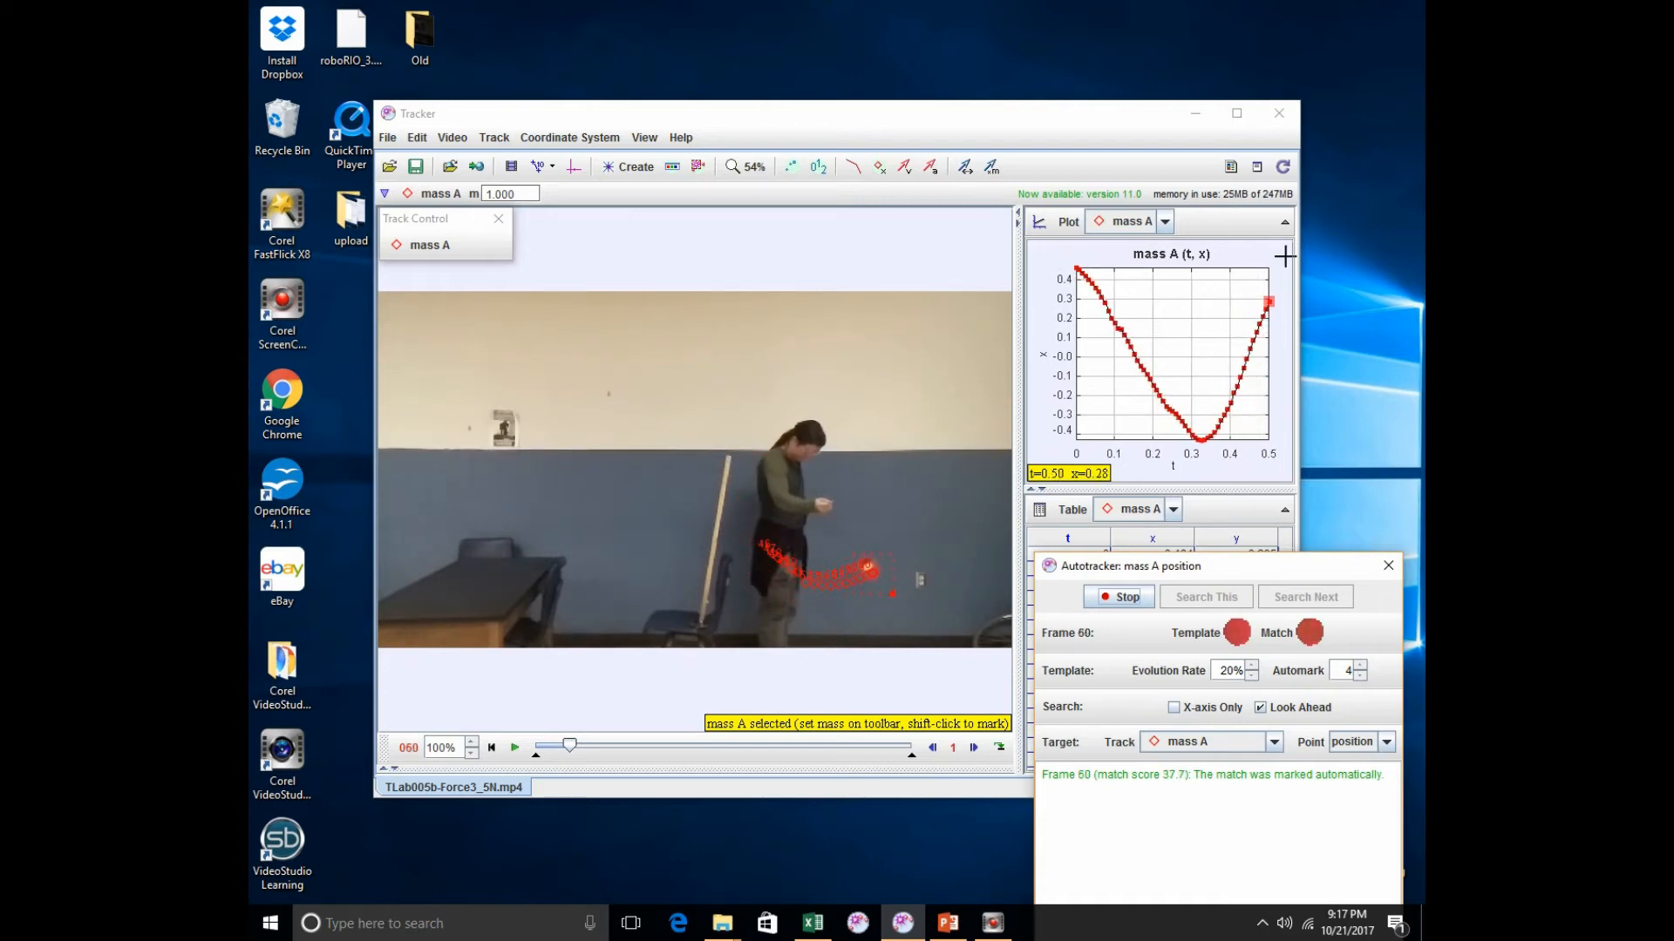
Let the autotracking of mass A run to frame 230 and close the Autotracker.
mouse_move(1248, 484)
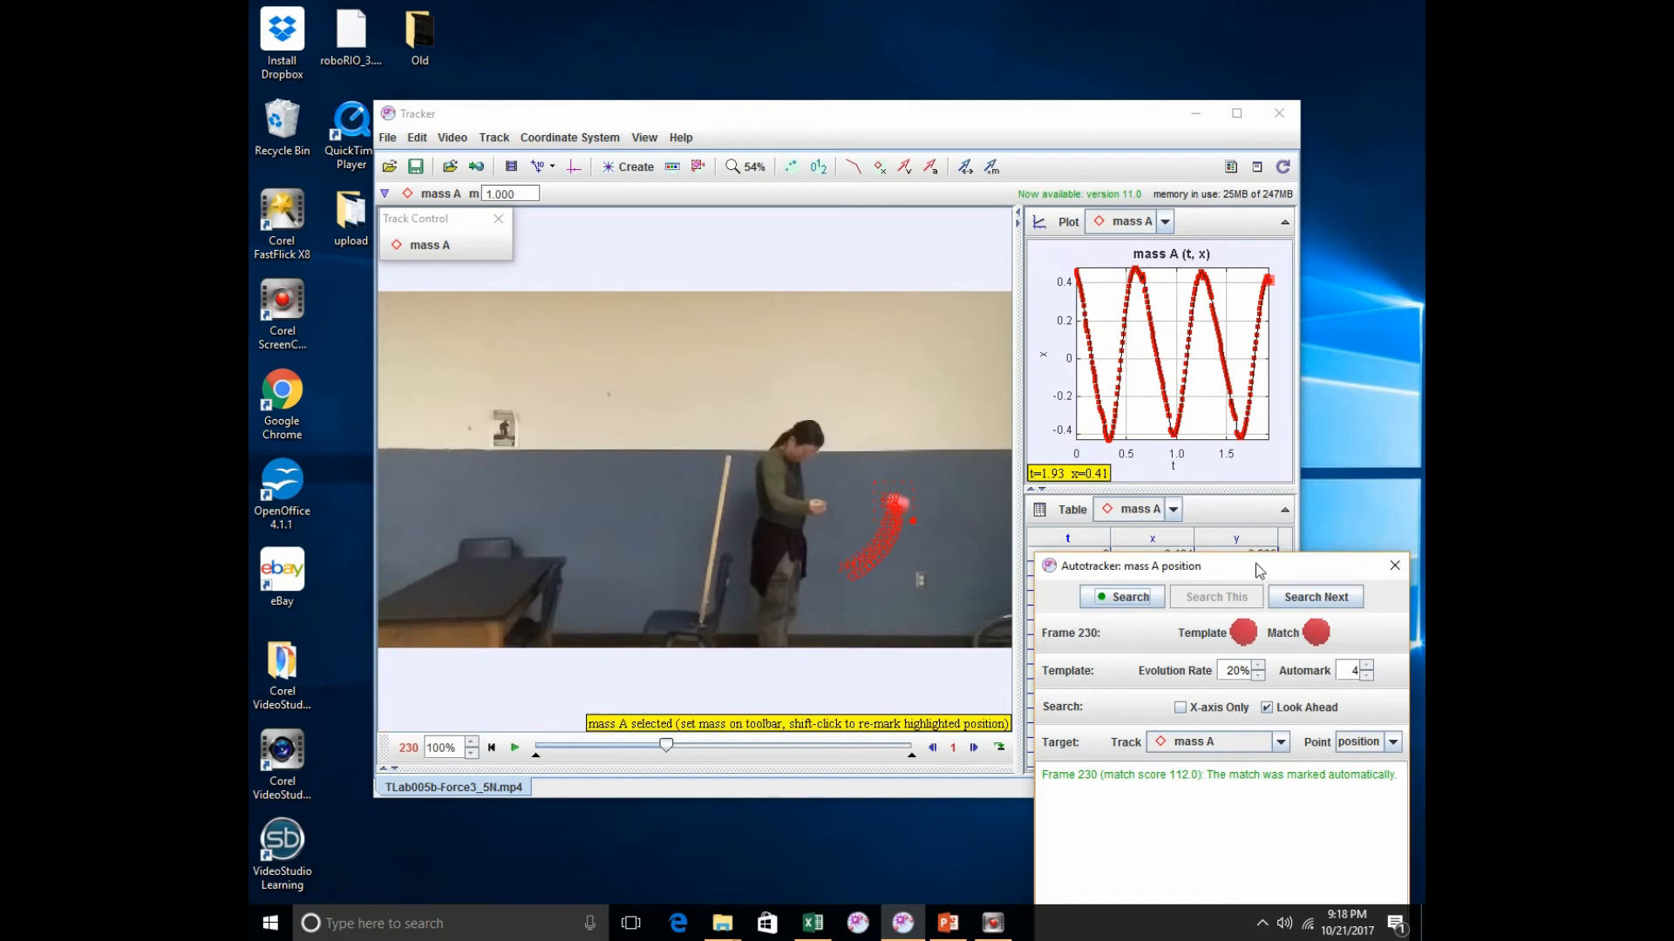
left_click_drag(1258, 571, 1223, 273)
left_click(1309, 736)
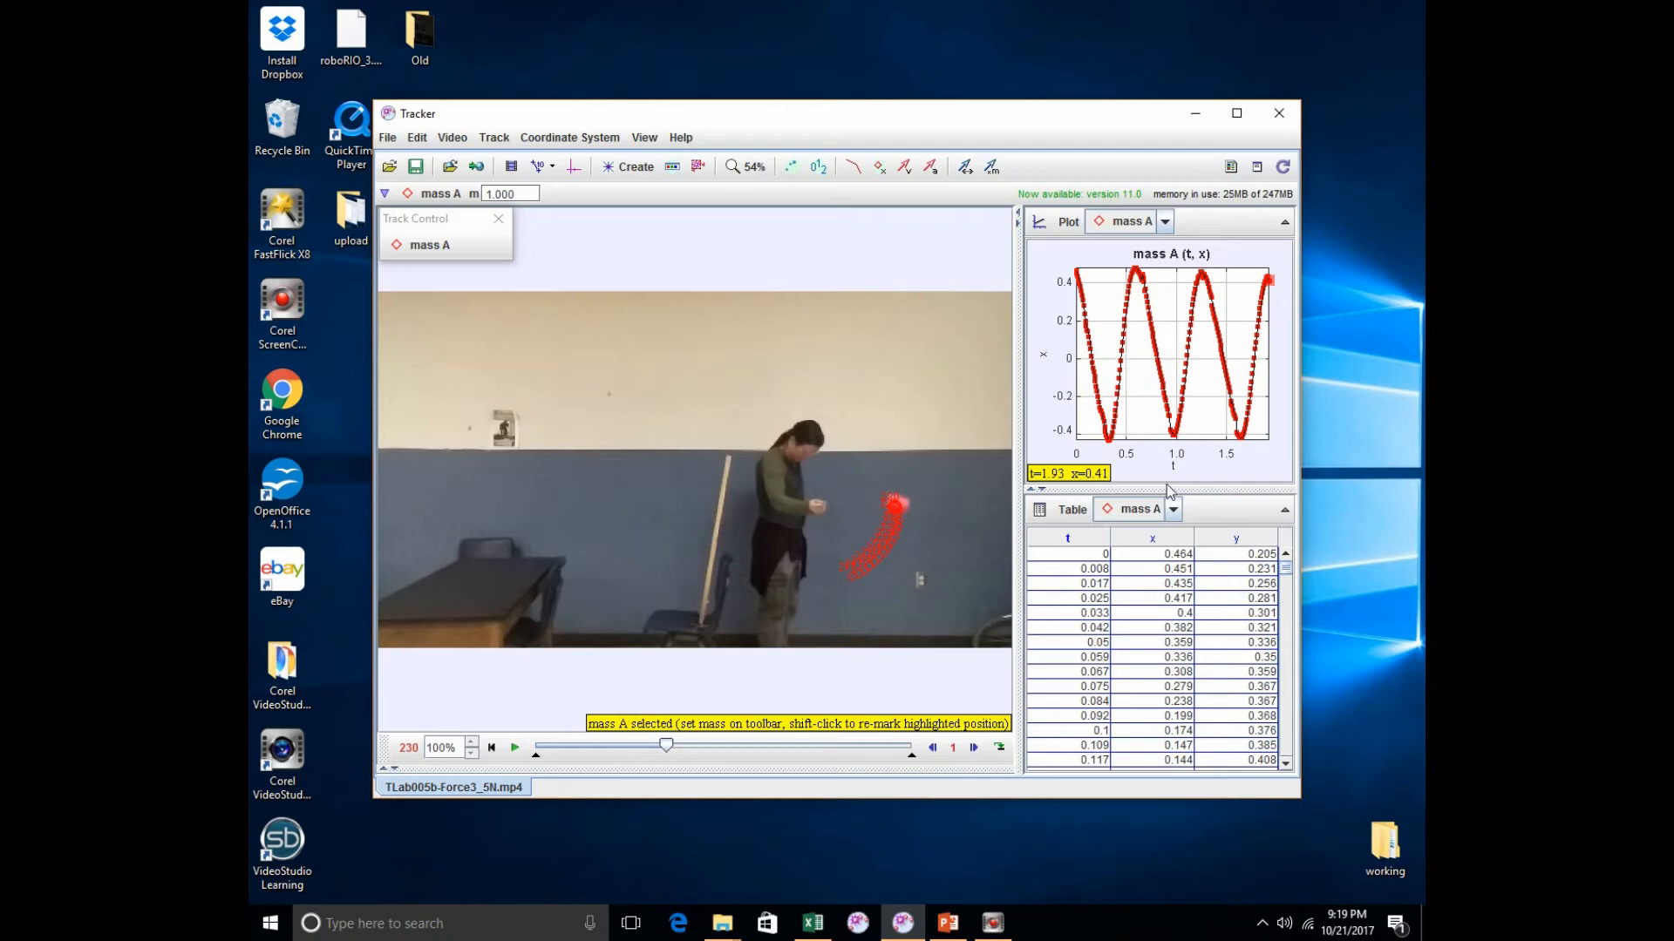
Plot mass A's y position and its position magnitude r against time to examine the radius.
left_click(1044, 365)
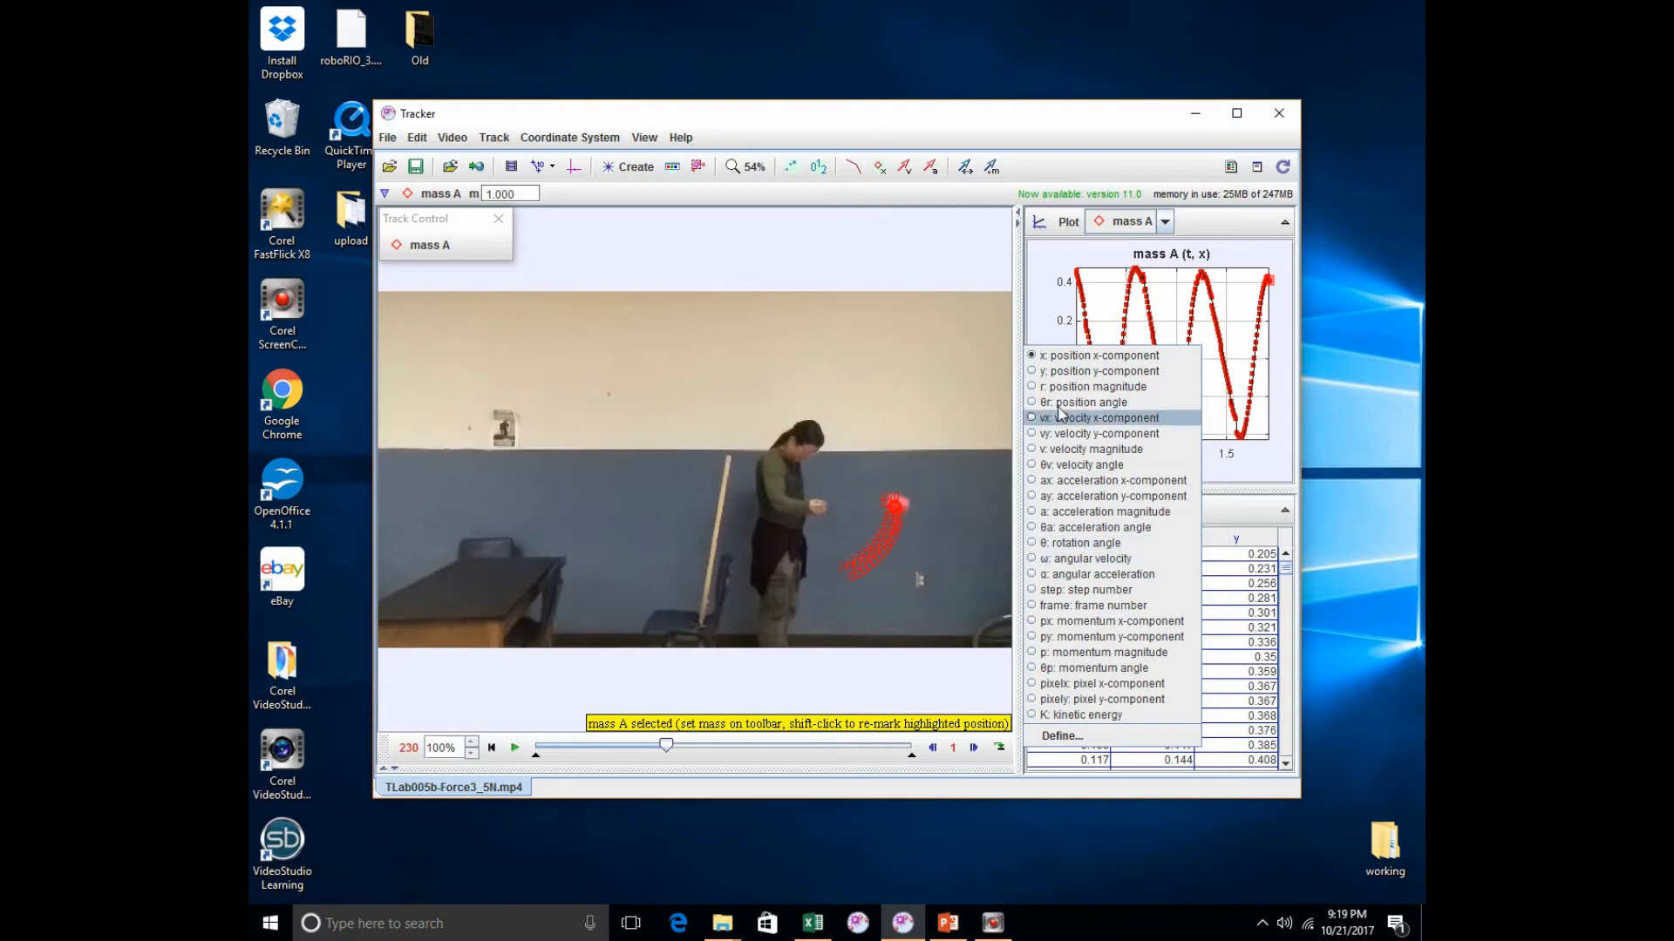
left_click(1061, 370)
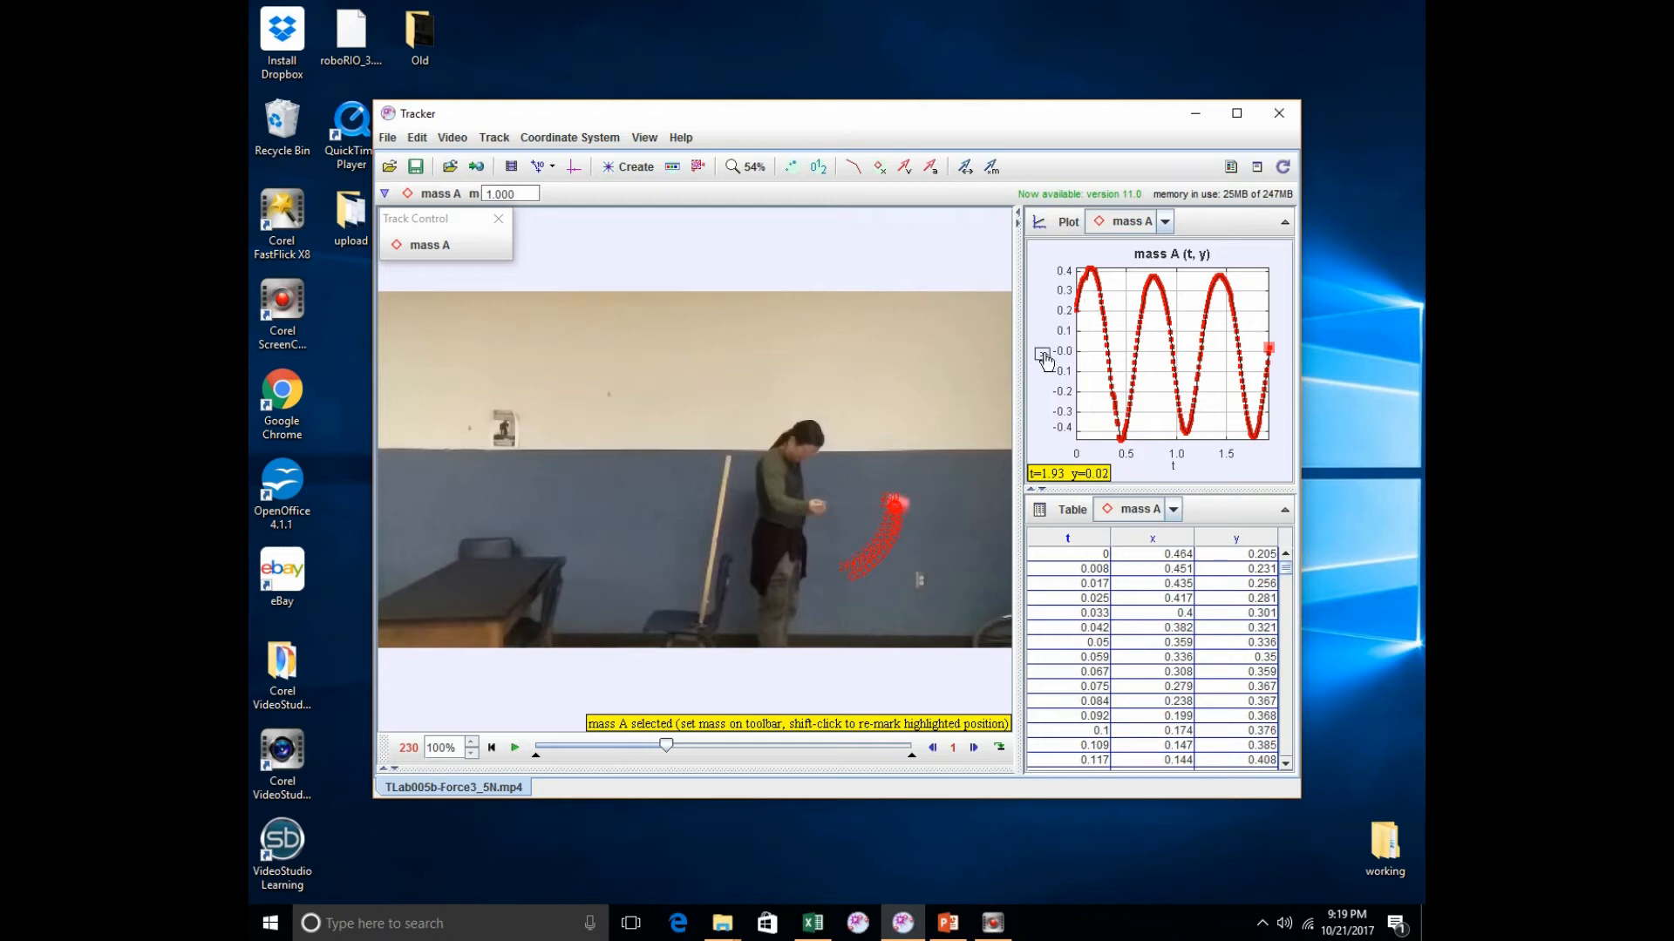
left_click(1044, 358)
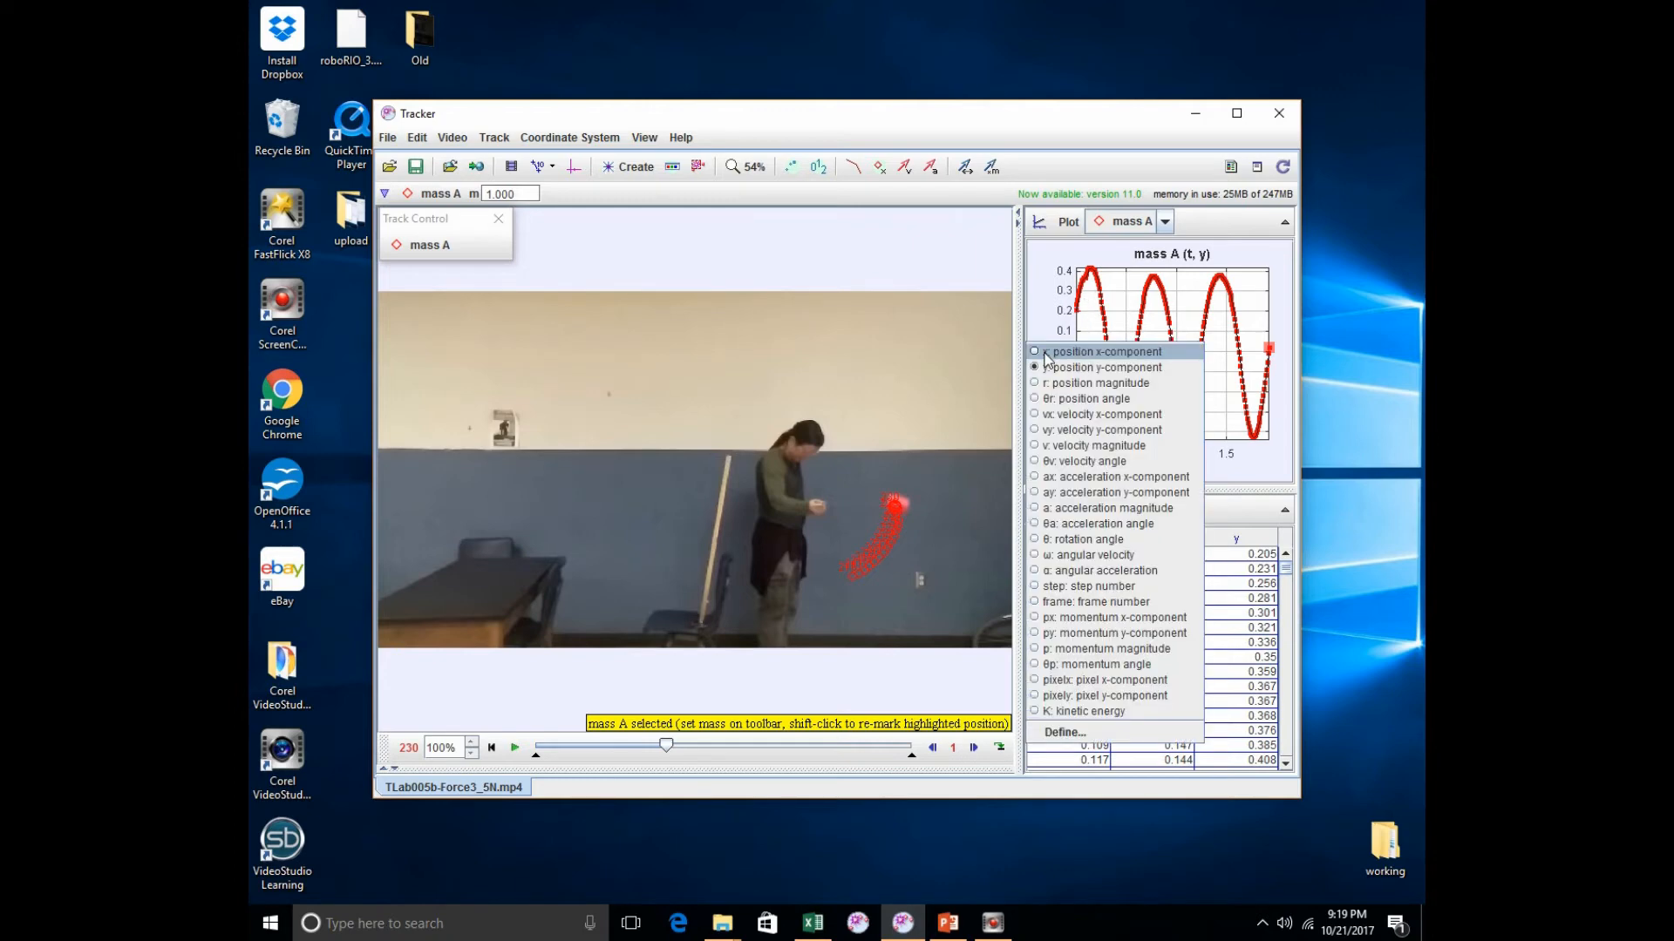
left_click(1078, 386)
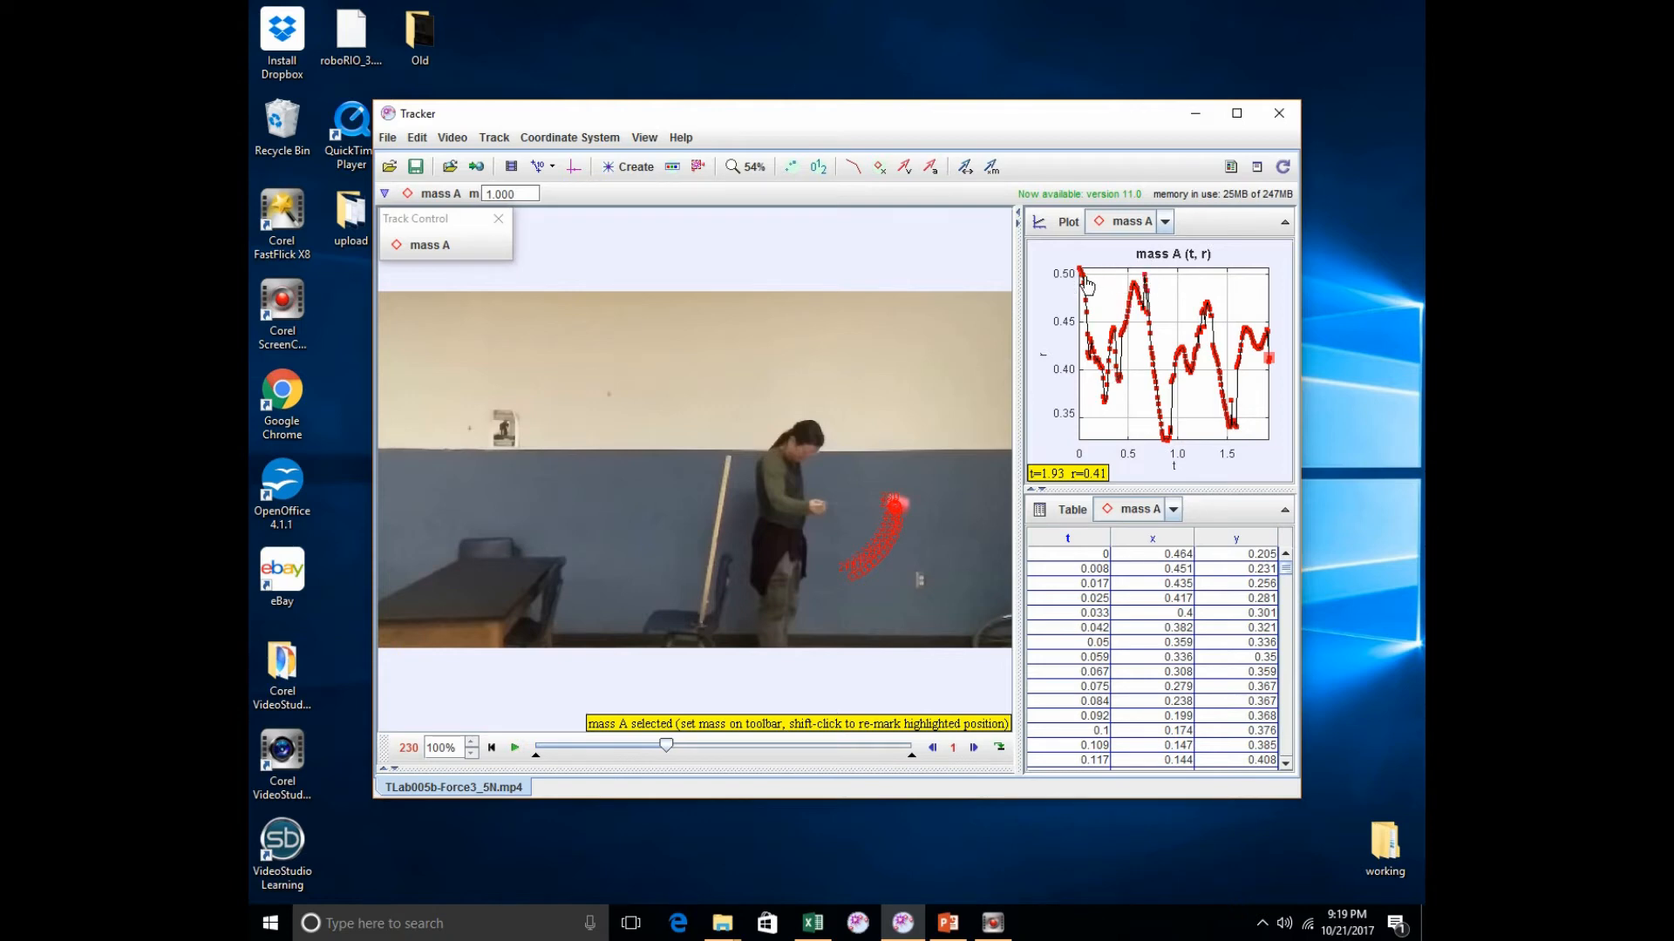
left_click(1058, 273)
Switch to Excel, enter a radius of 0.40 m for the 3.5 N force, and select the velocity cell in that row.
left_click(811, 924)
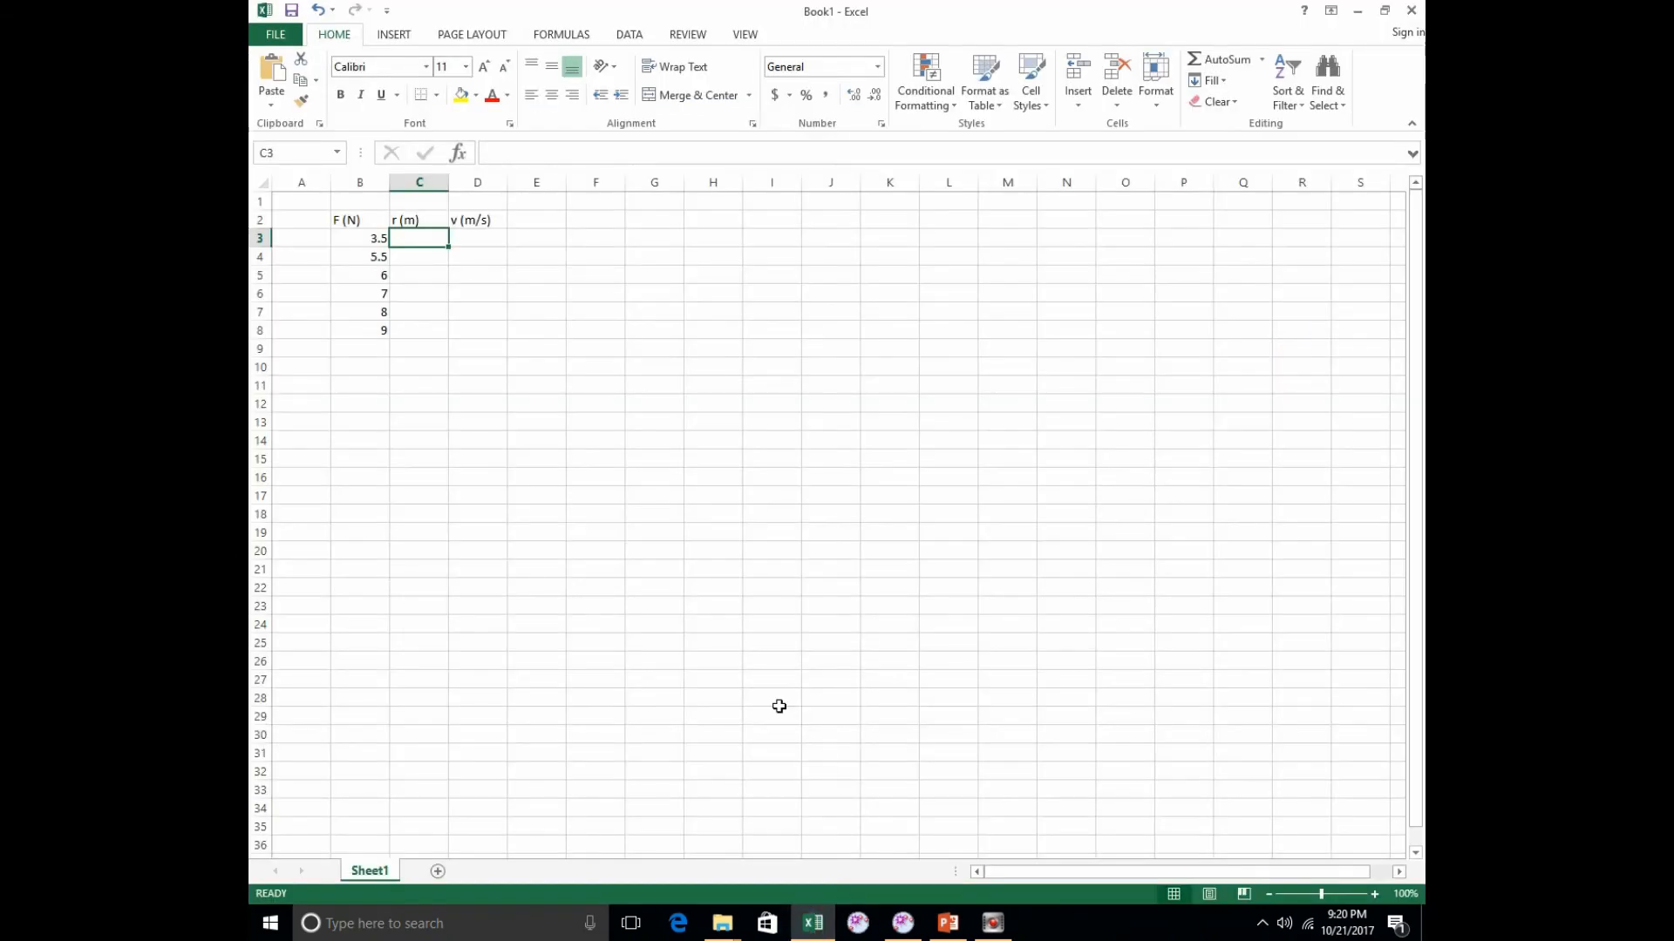
type("0.4")
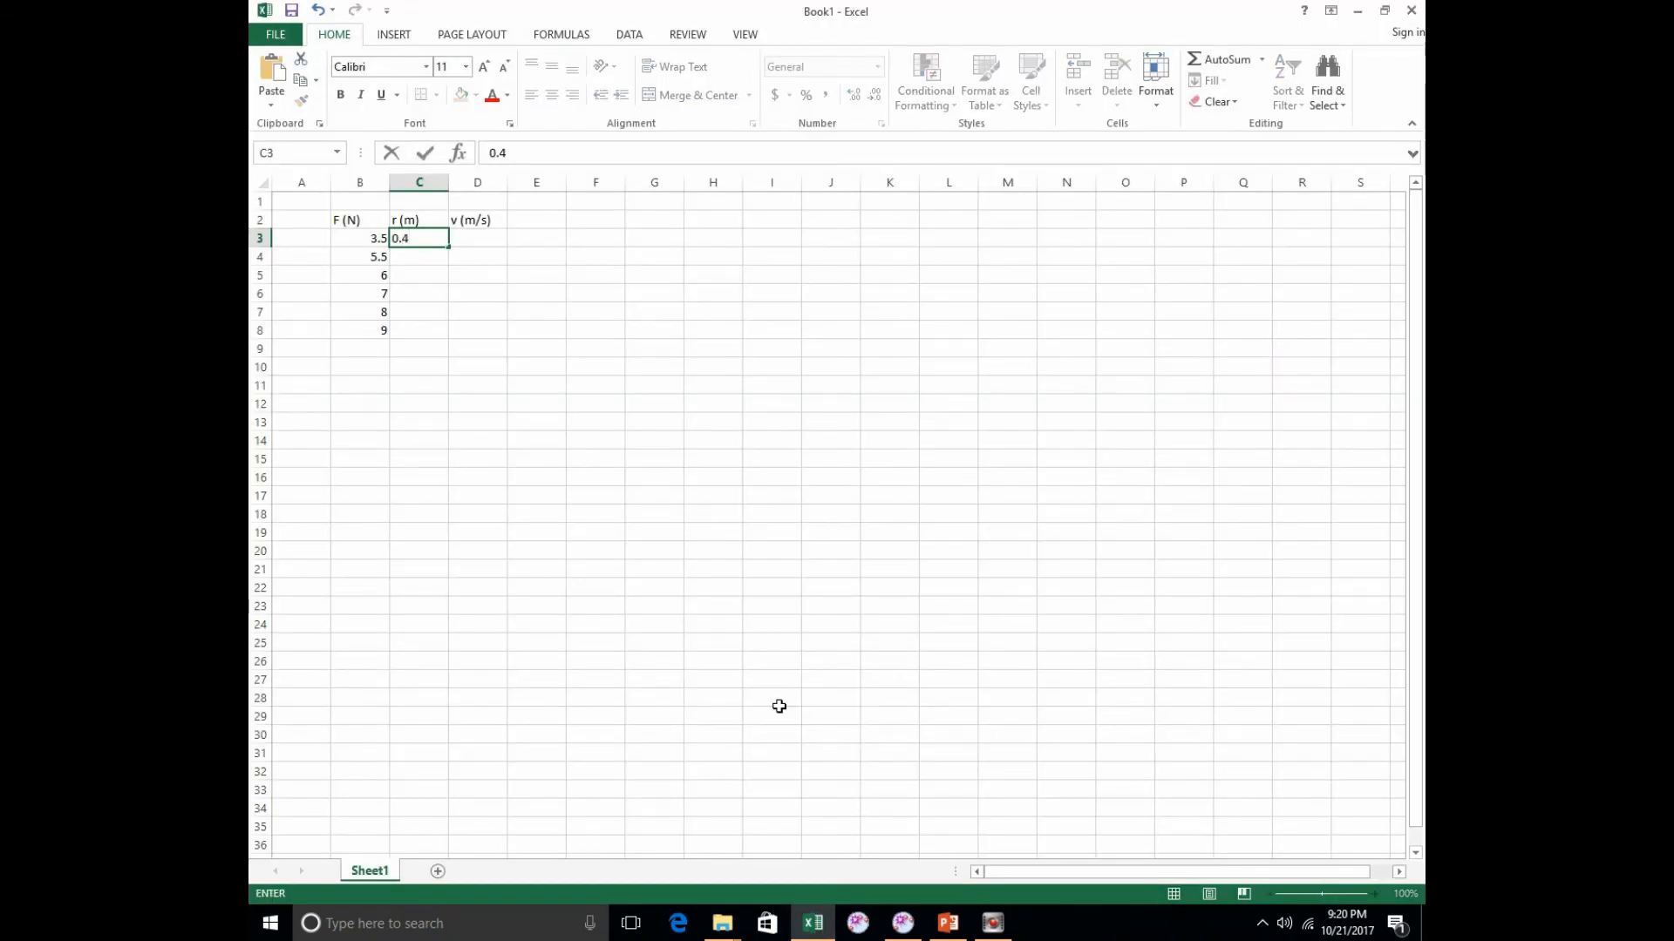
type("0")
key("Return")
key("Up")
key("Right")
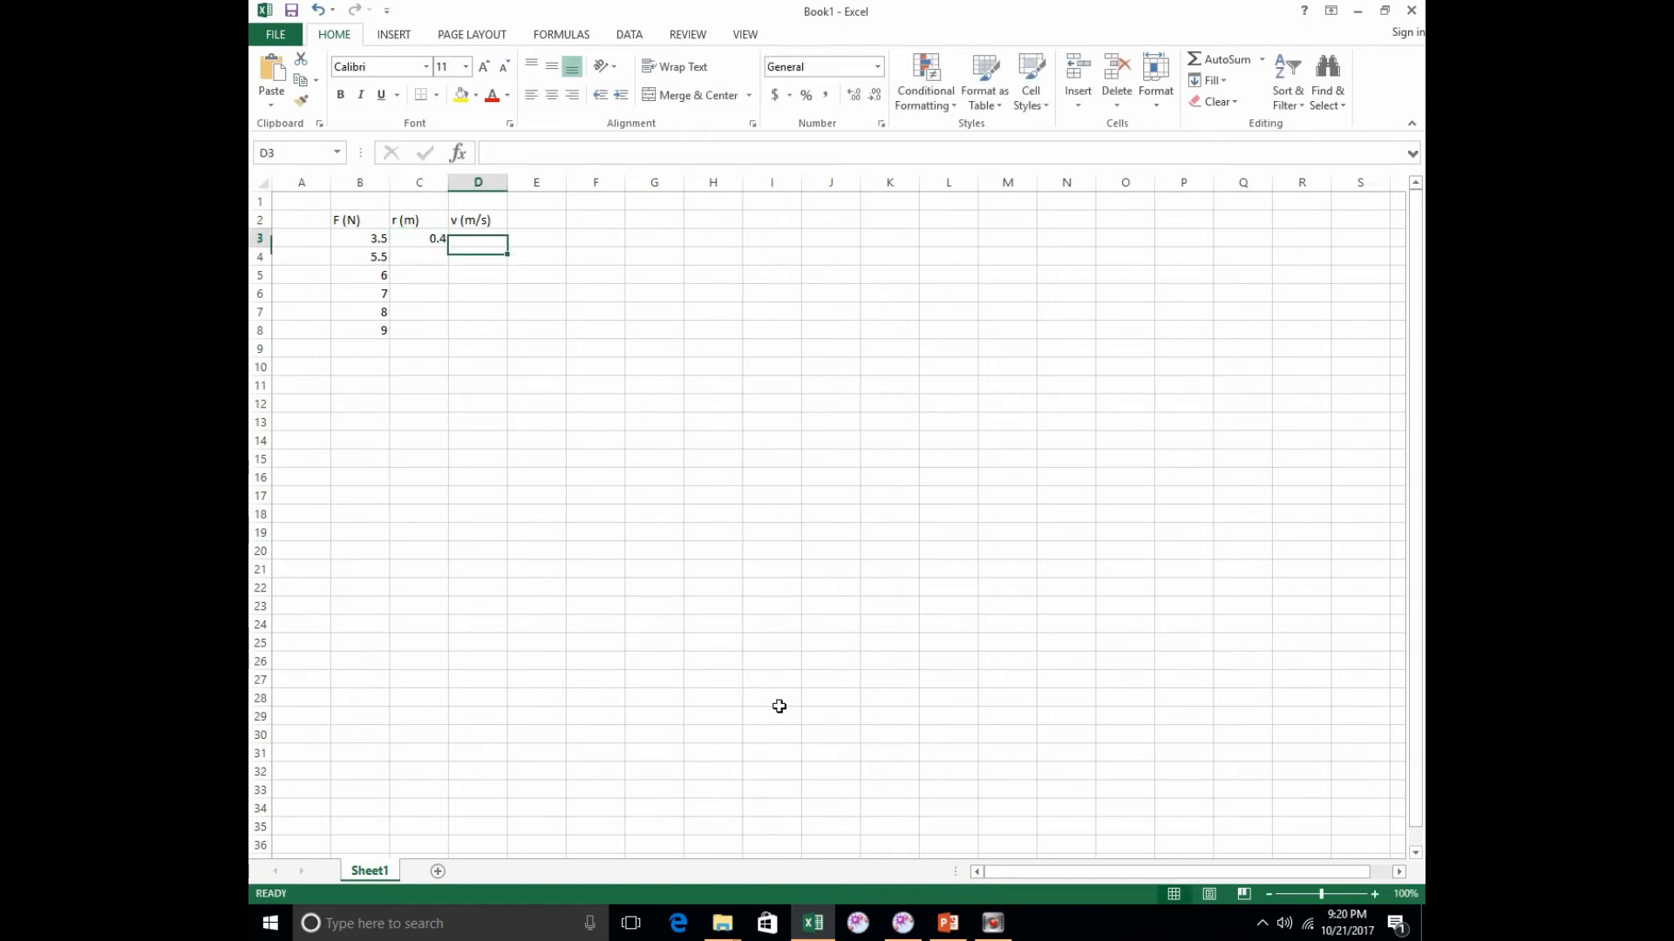
left_click(353, 240)
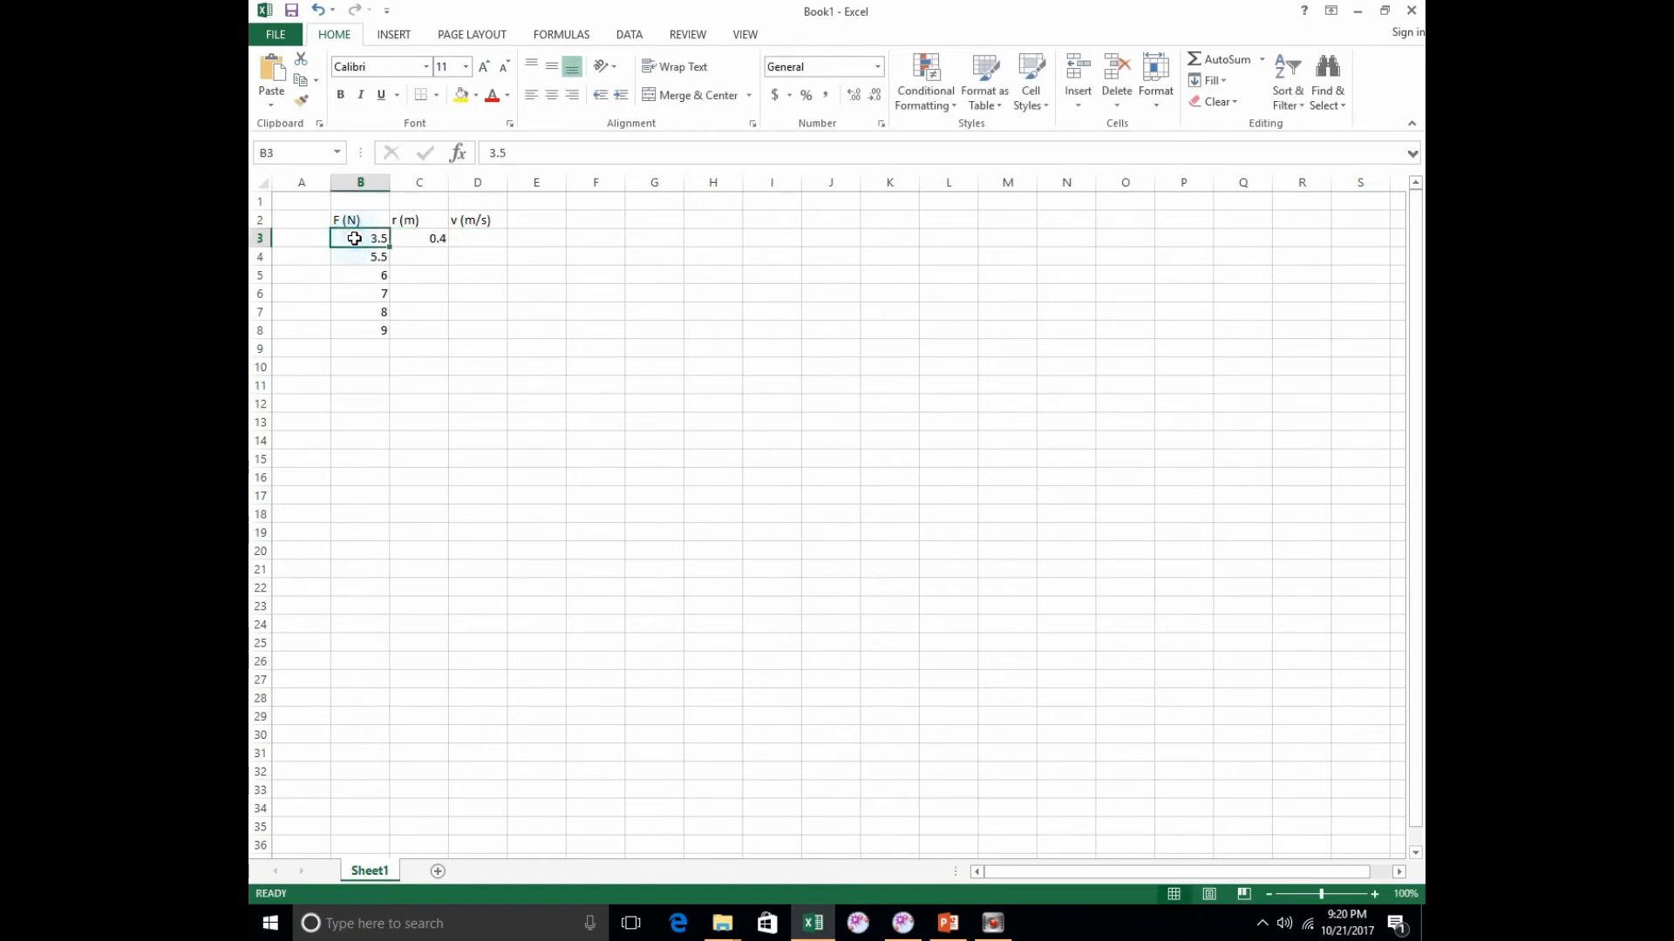
left_click(903, 922)
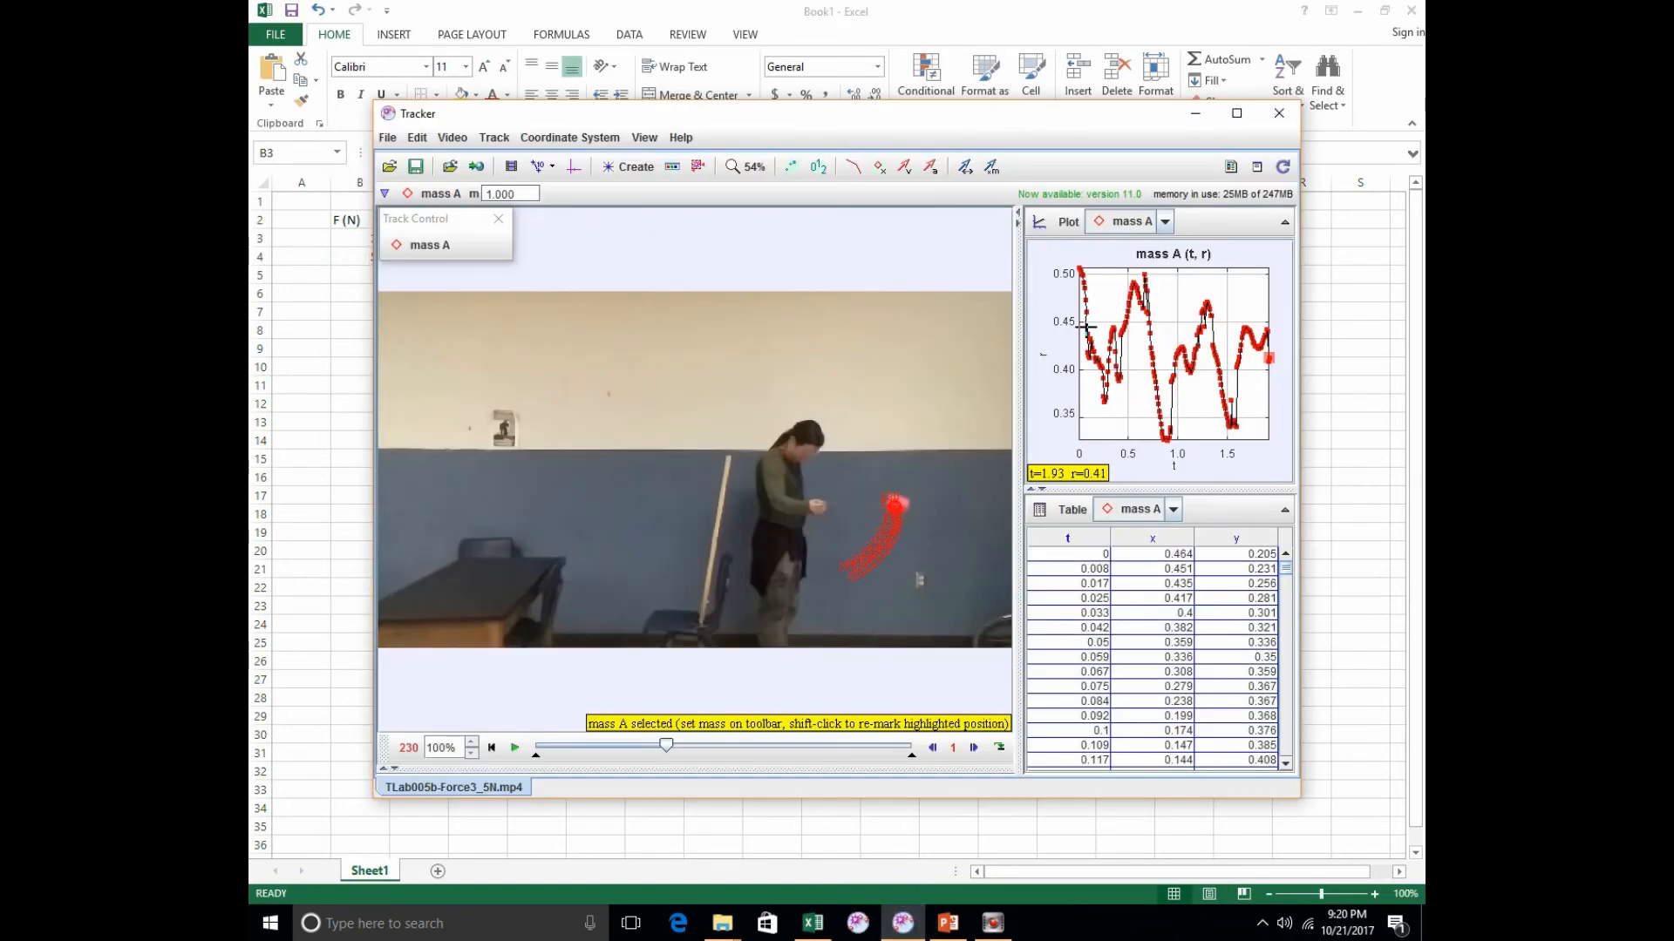
left_click(1003, 10)
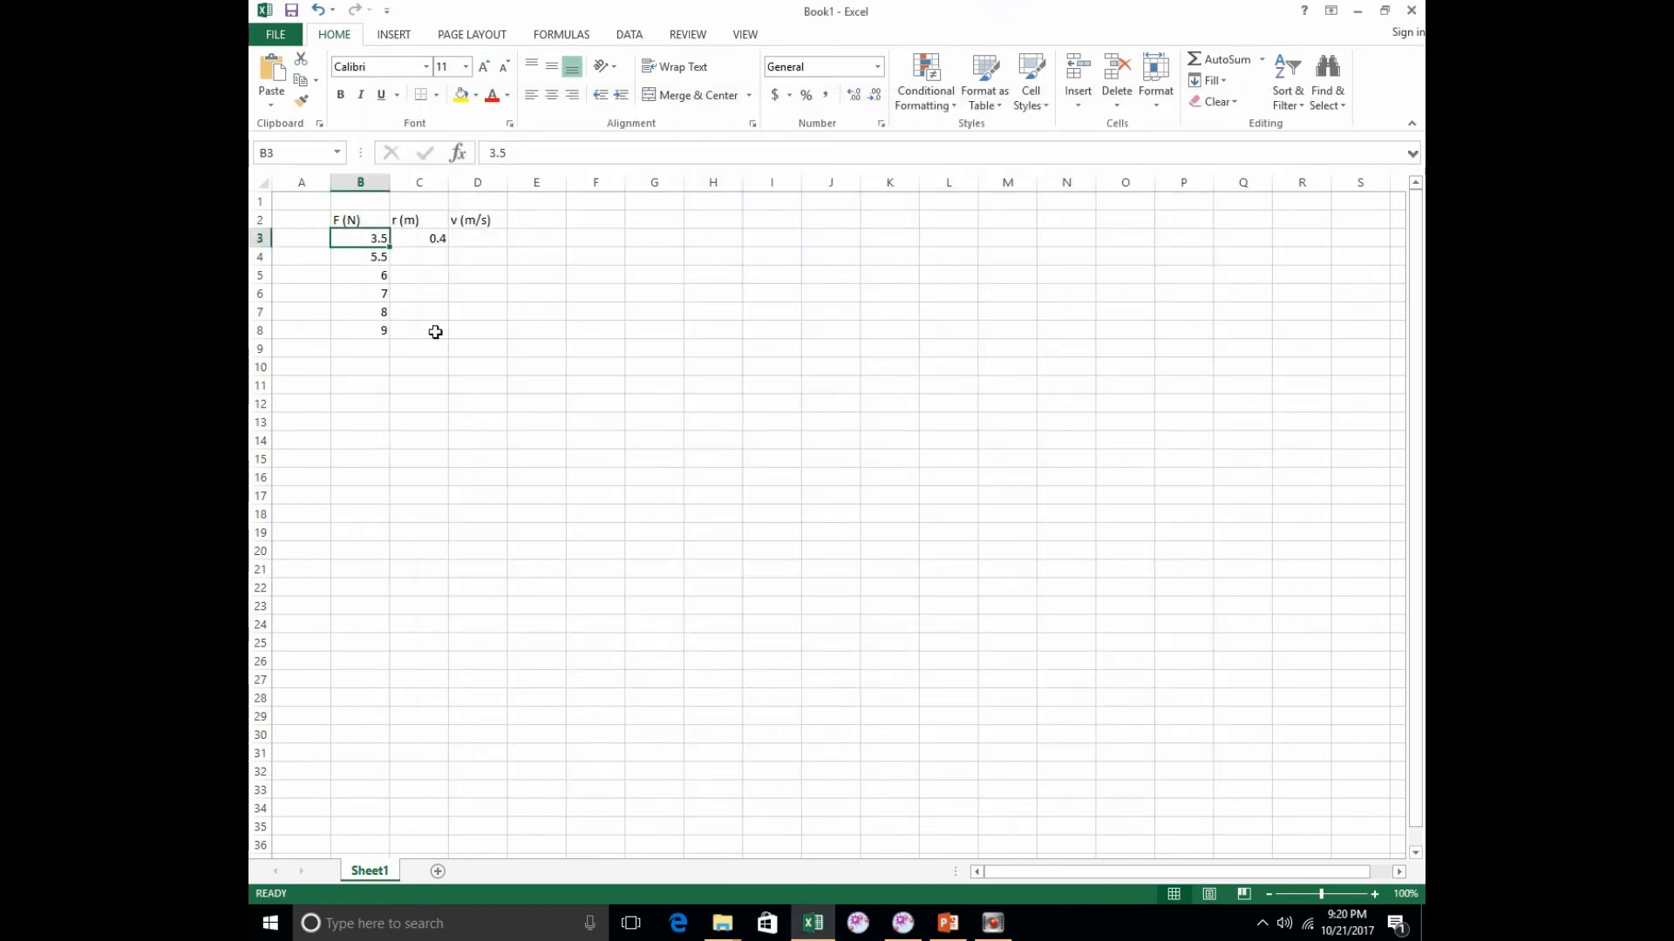
left_click(462, 235)
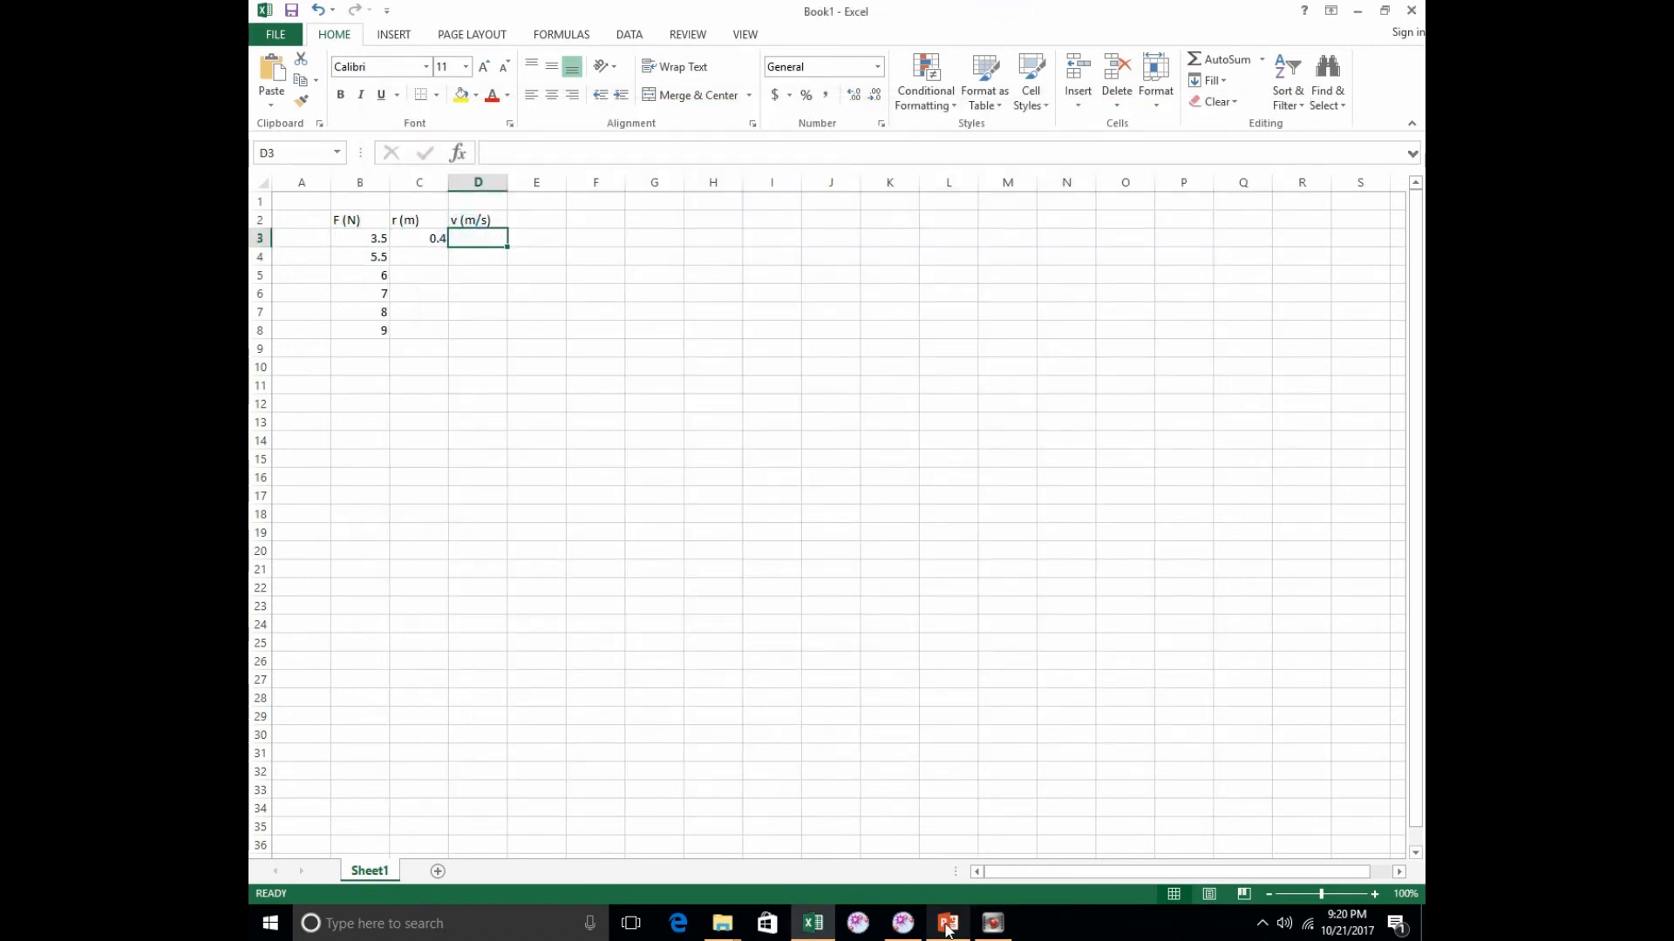
Switch to Tracker and plot mass A's x velocity, y velocity and velocity magnitude against time to examine its speed.
left_click(904, 923)
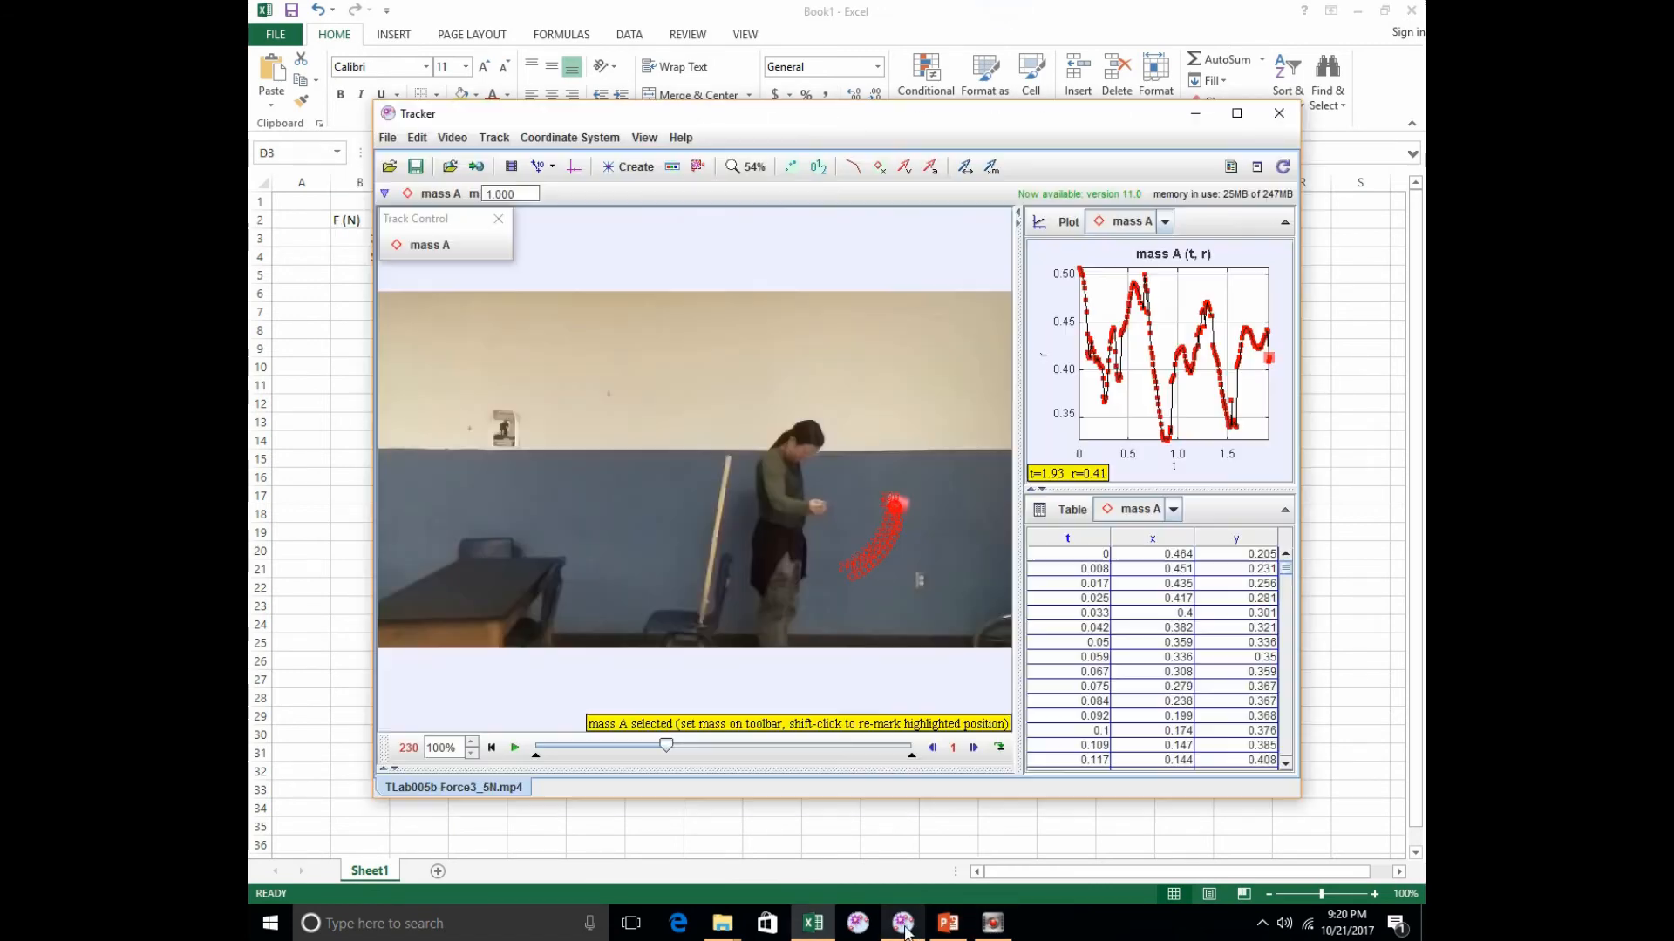
left_click(1044, 357)
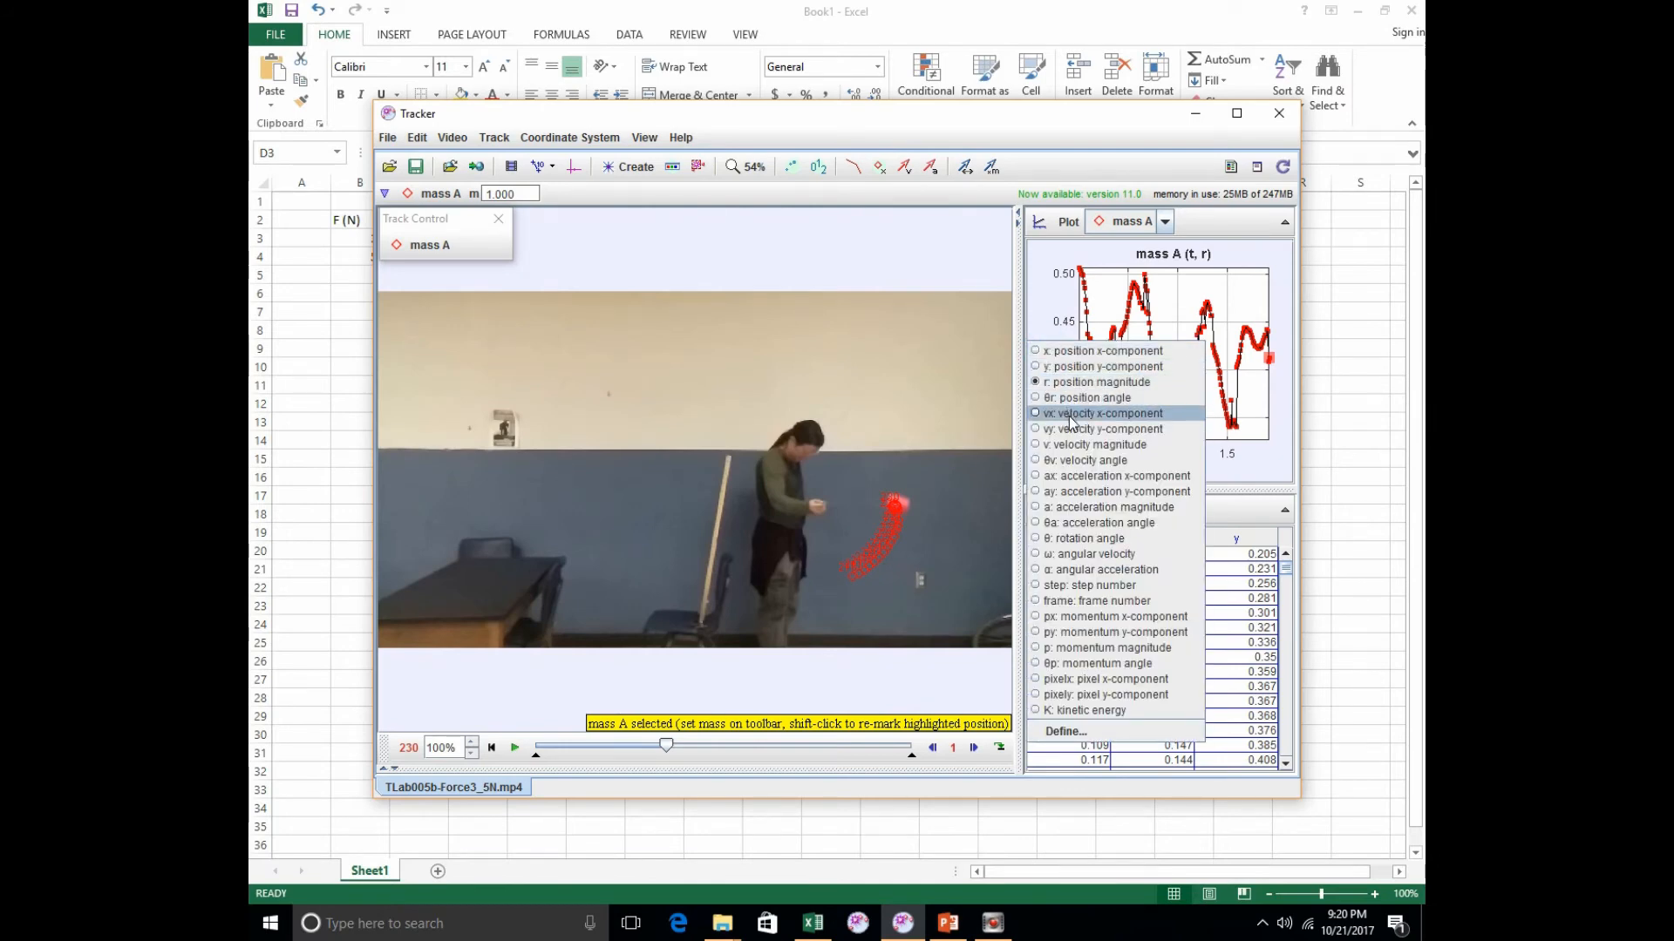
left_click(1071, 415)
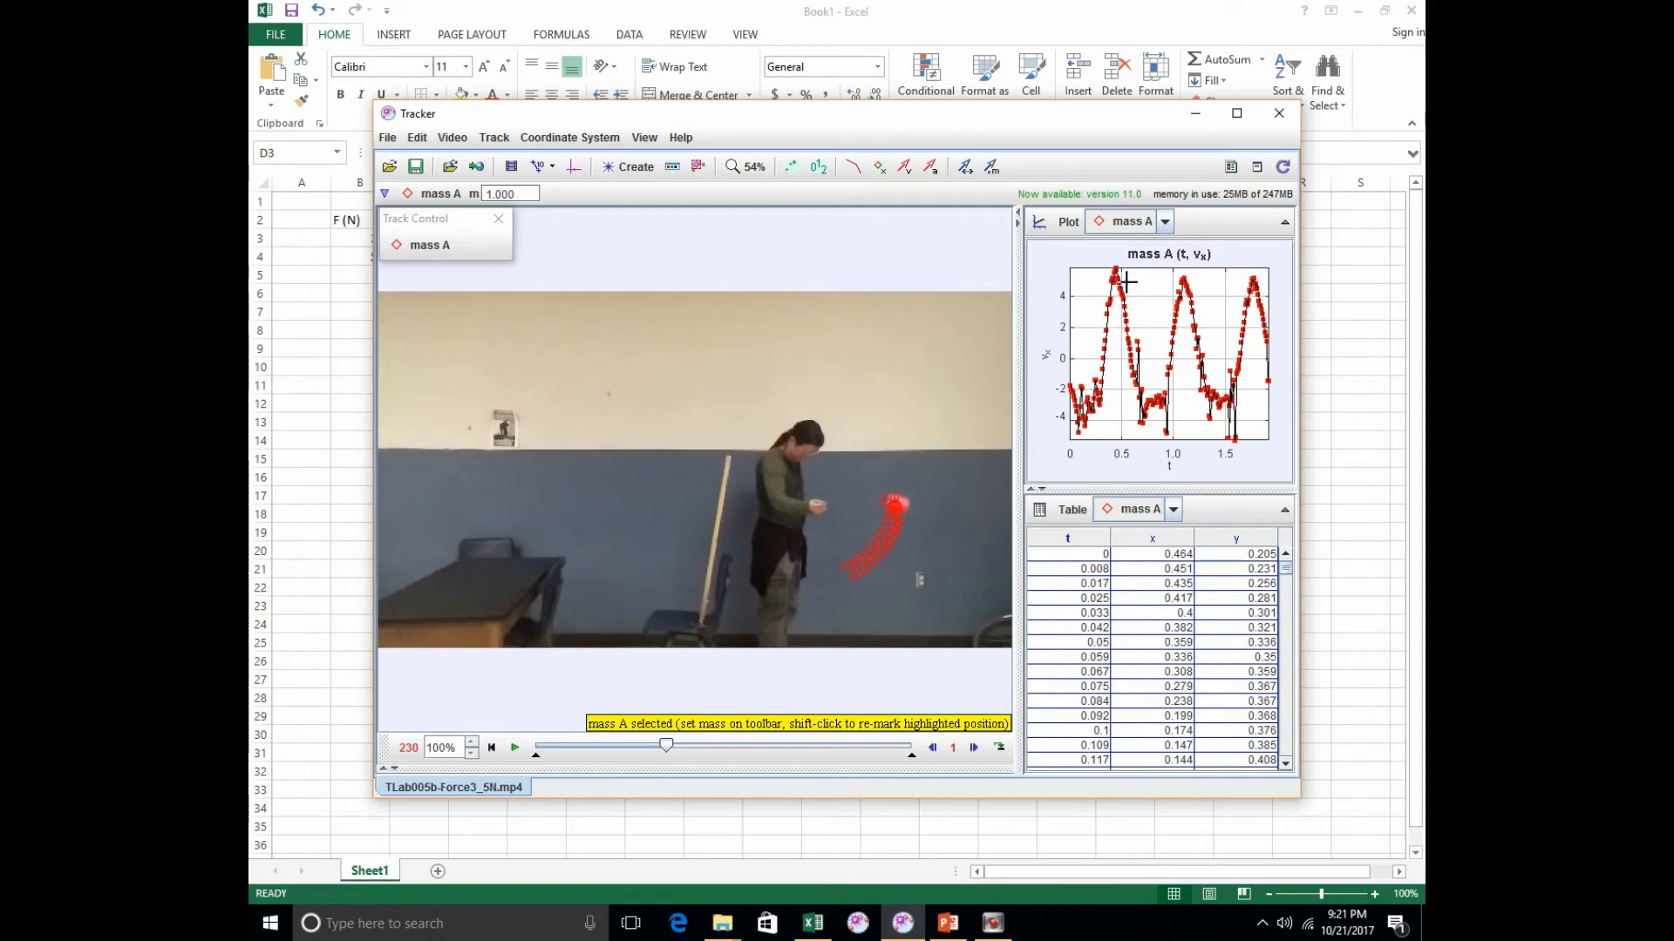
left_click(1047, 365)
left_click(1082, 429)
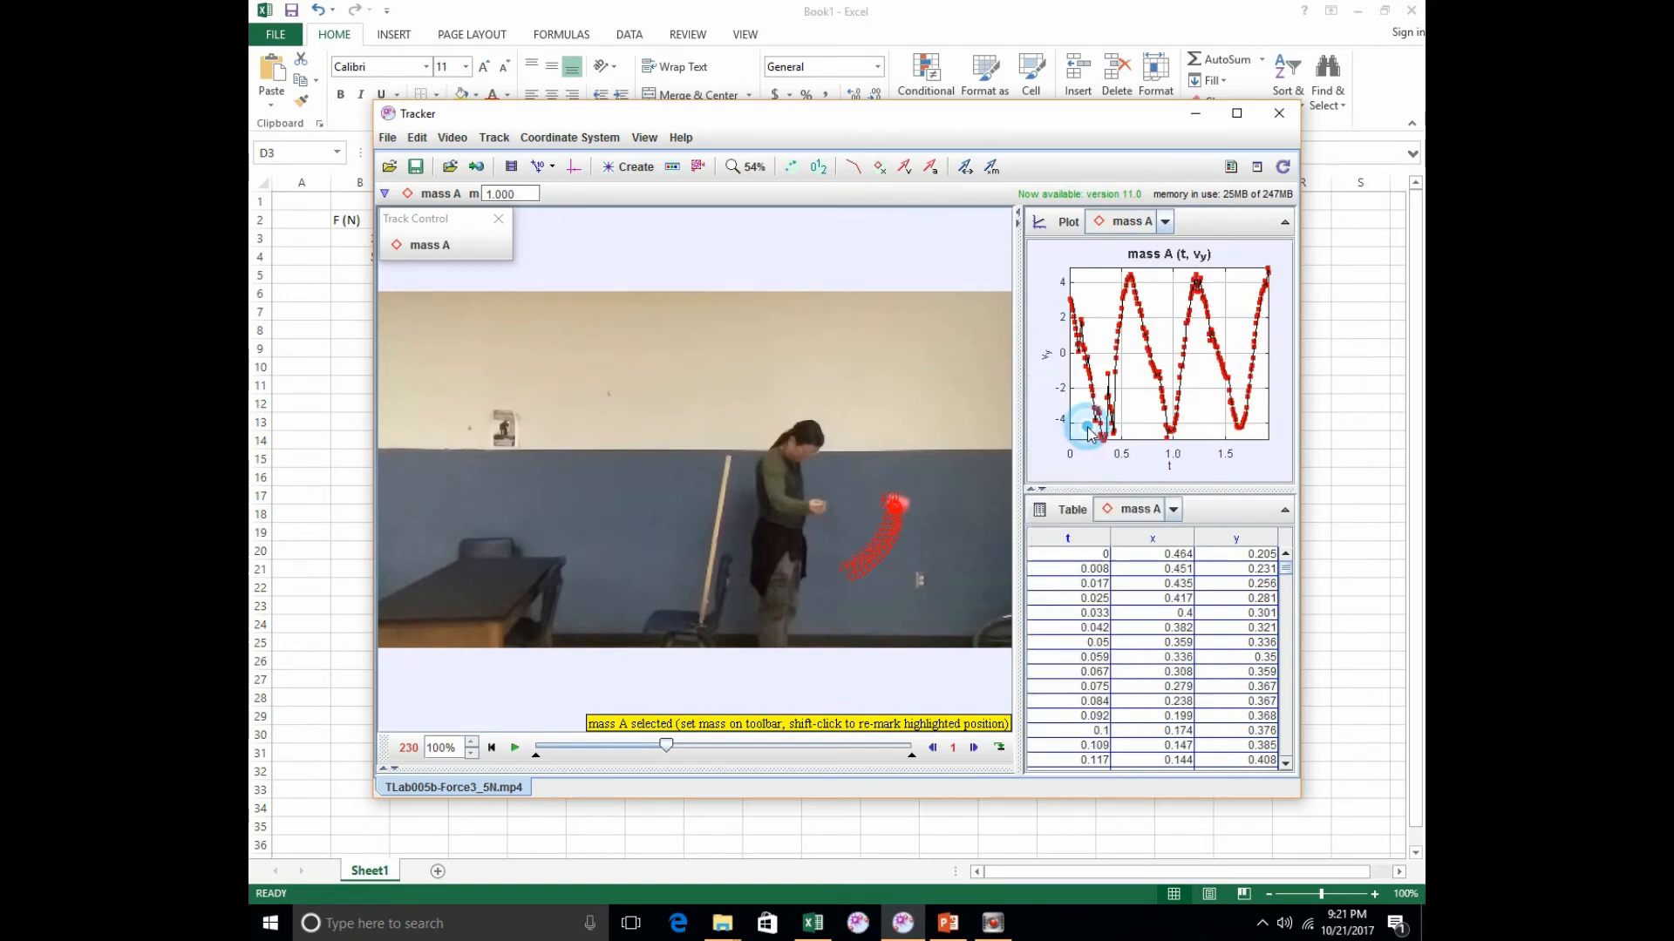
left_click(1047, 365)
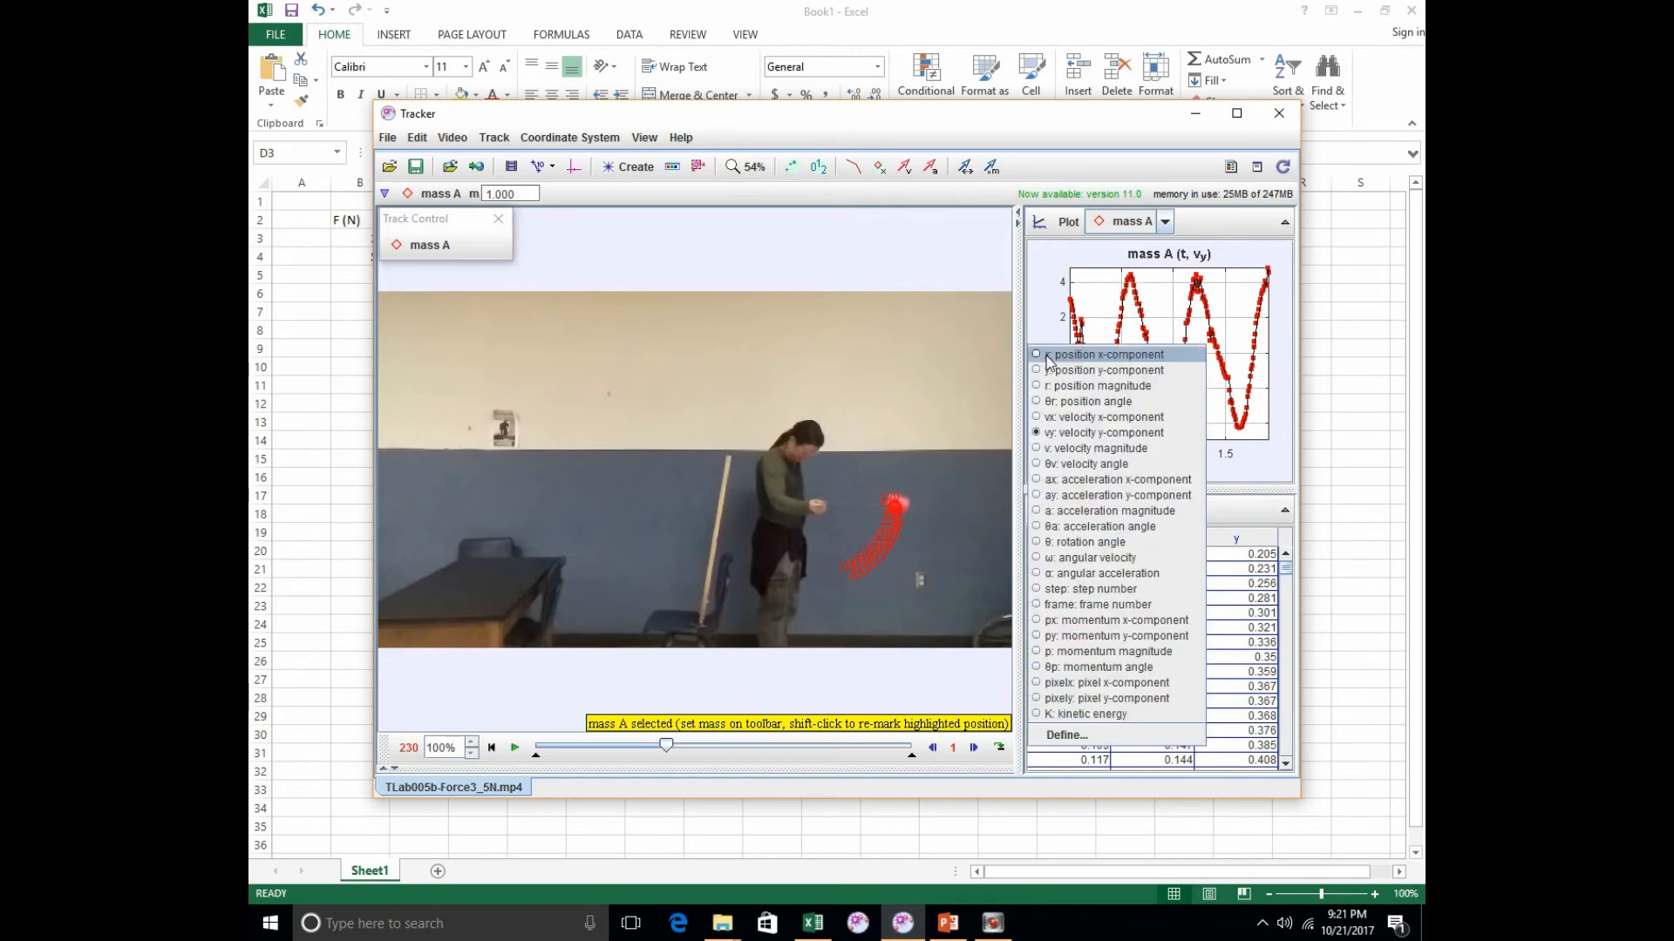
left_click(1098, 449)
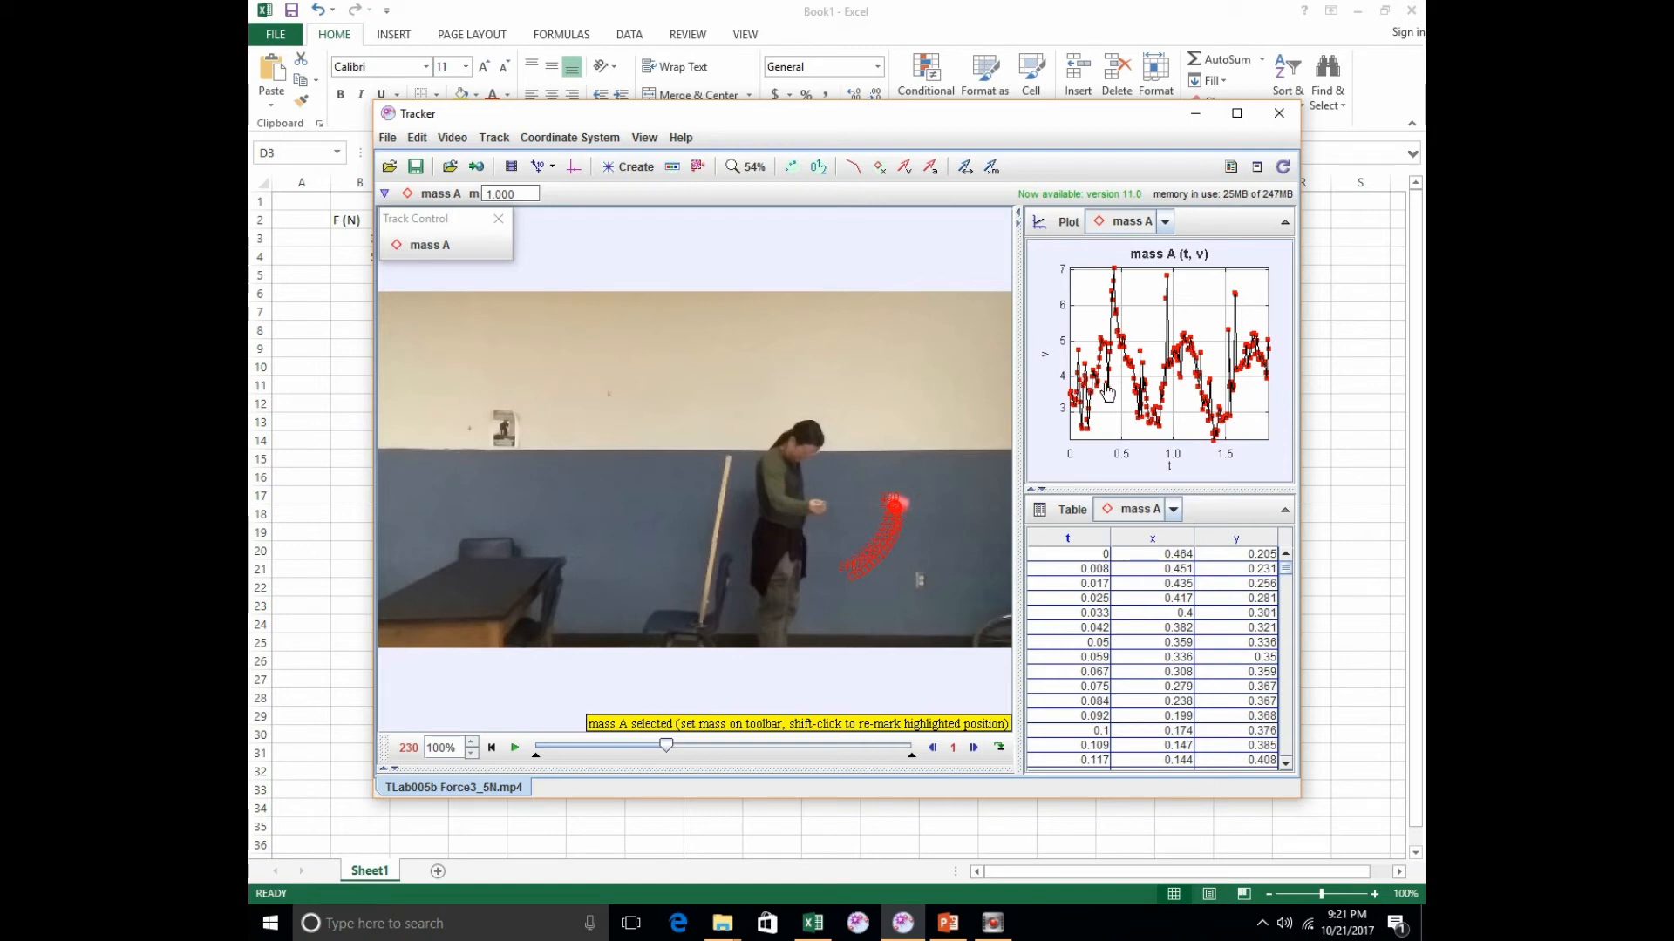
Switch to Excel and enter a velocity of 3.8 m/s for the 3.5 N force.
left_click(794, 7)
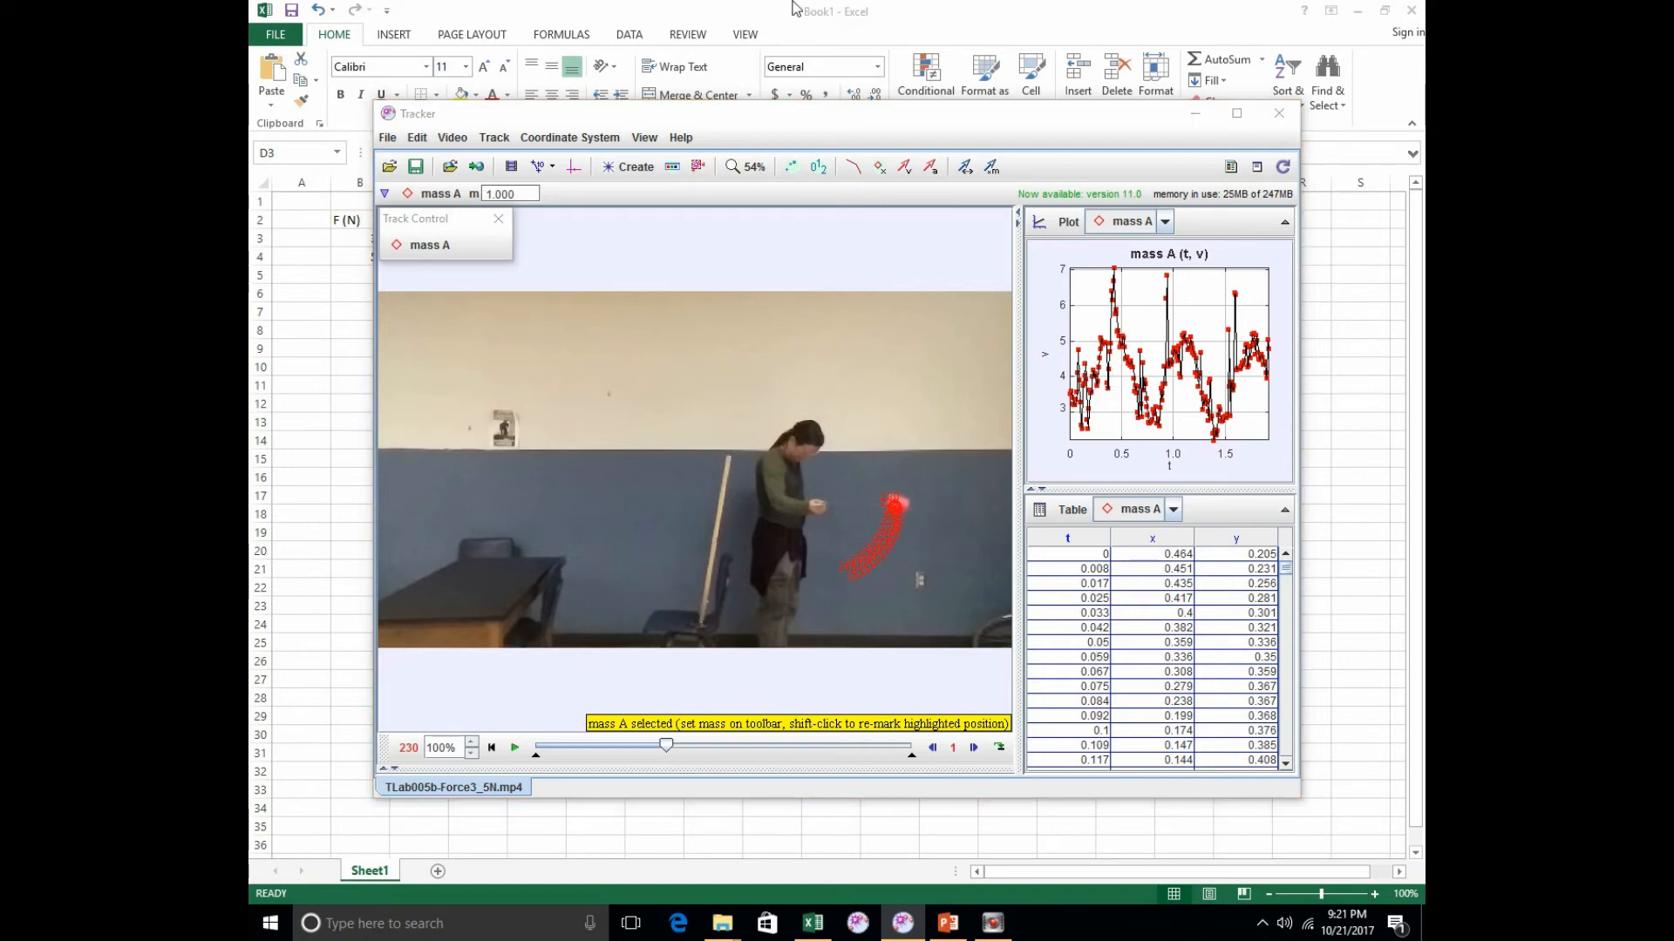
type("3.8")
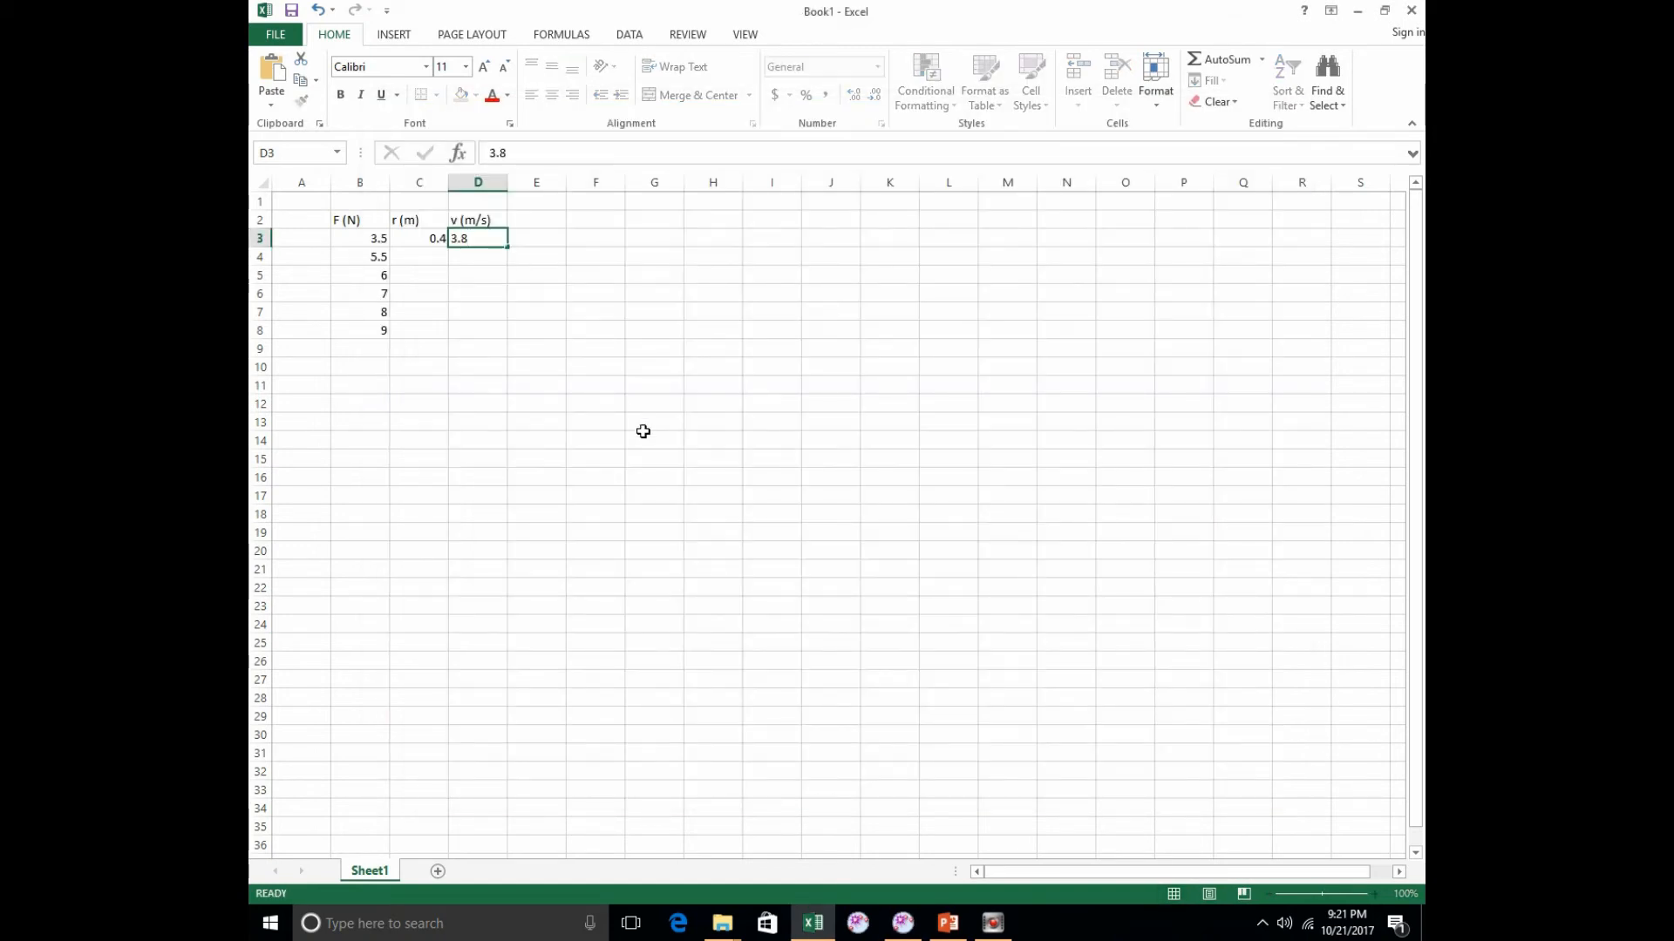
key("Return")
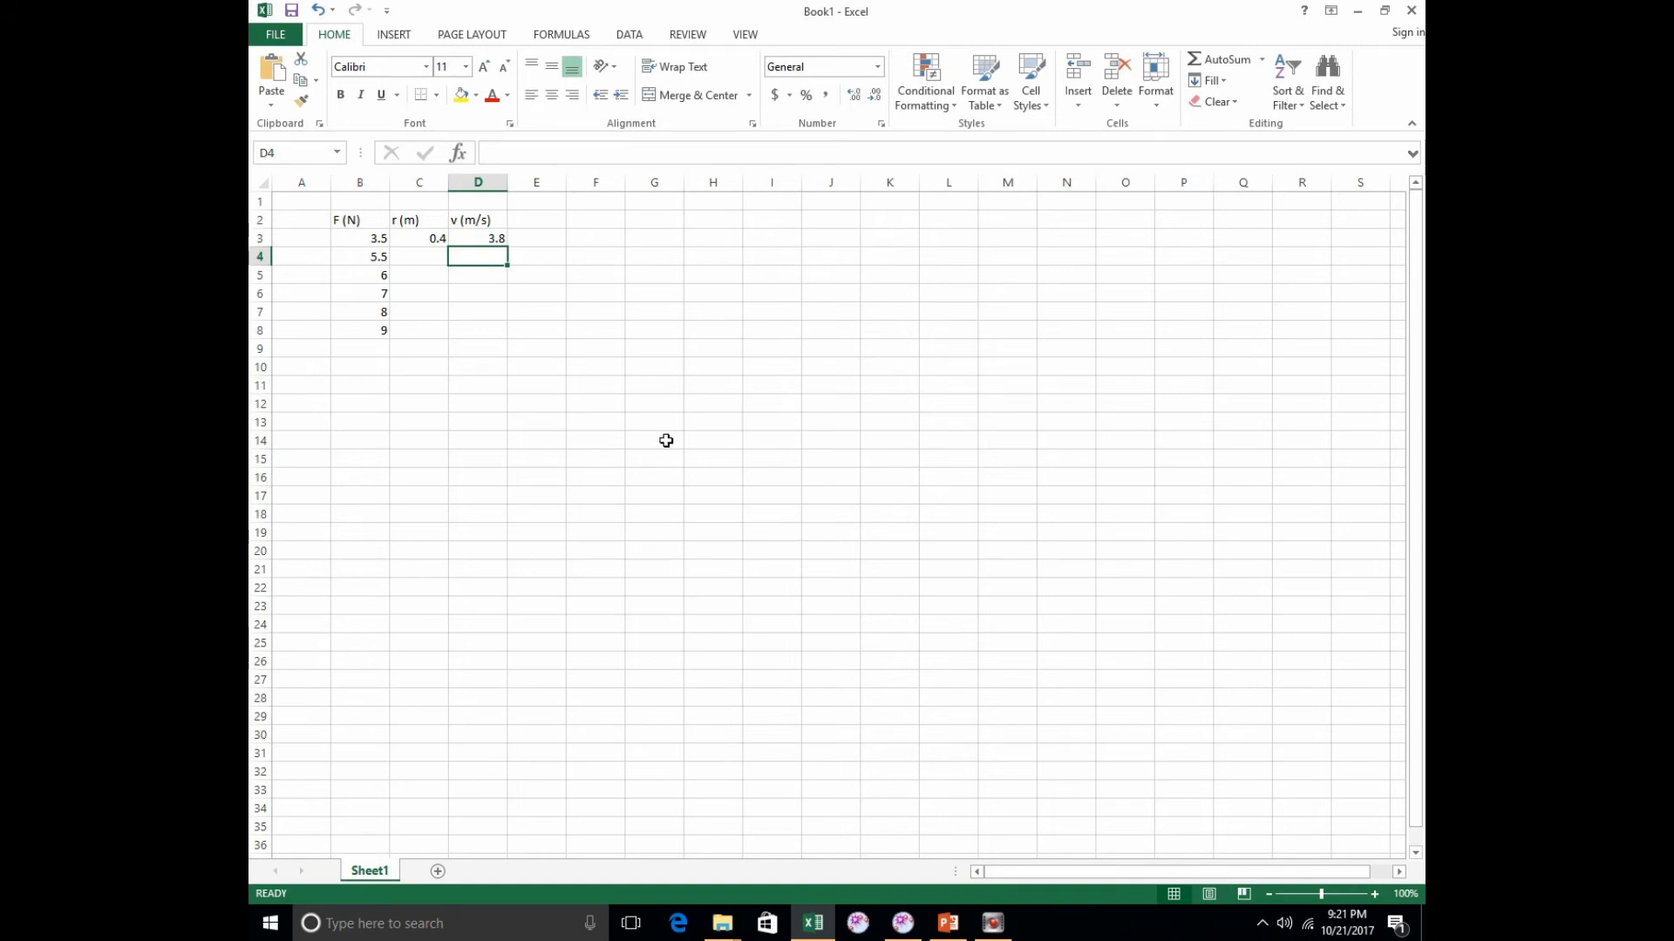
left_click(902, 922)
left_click(1063, 444)
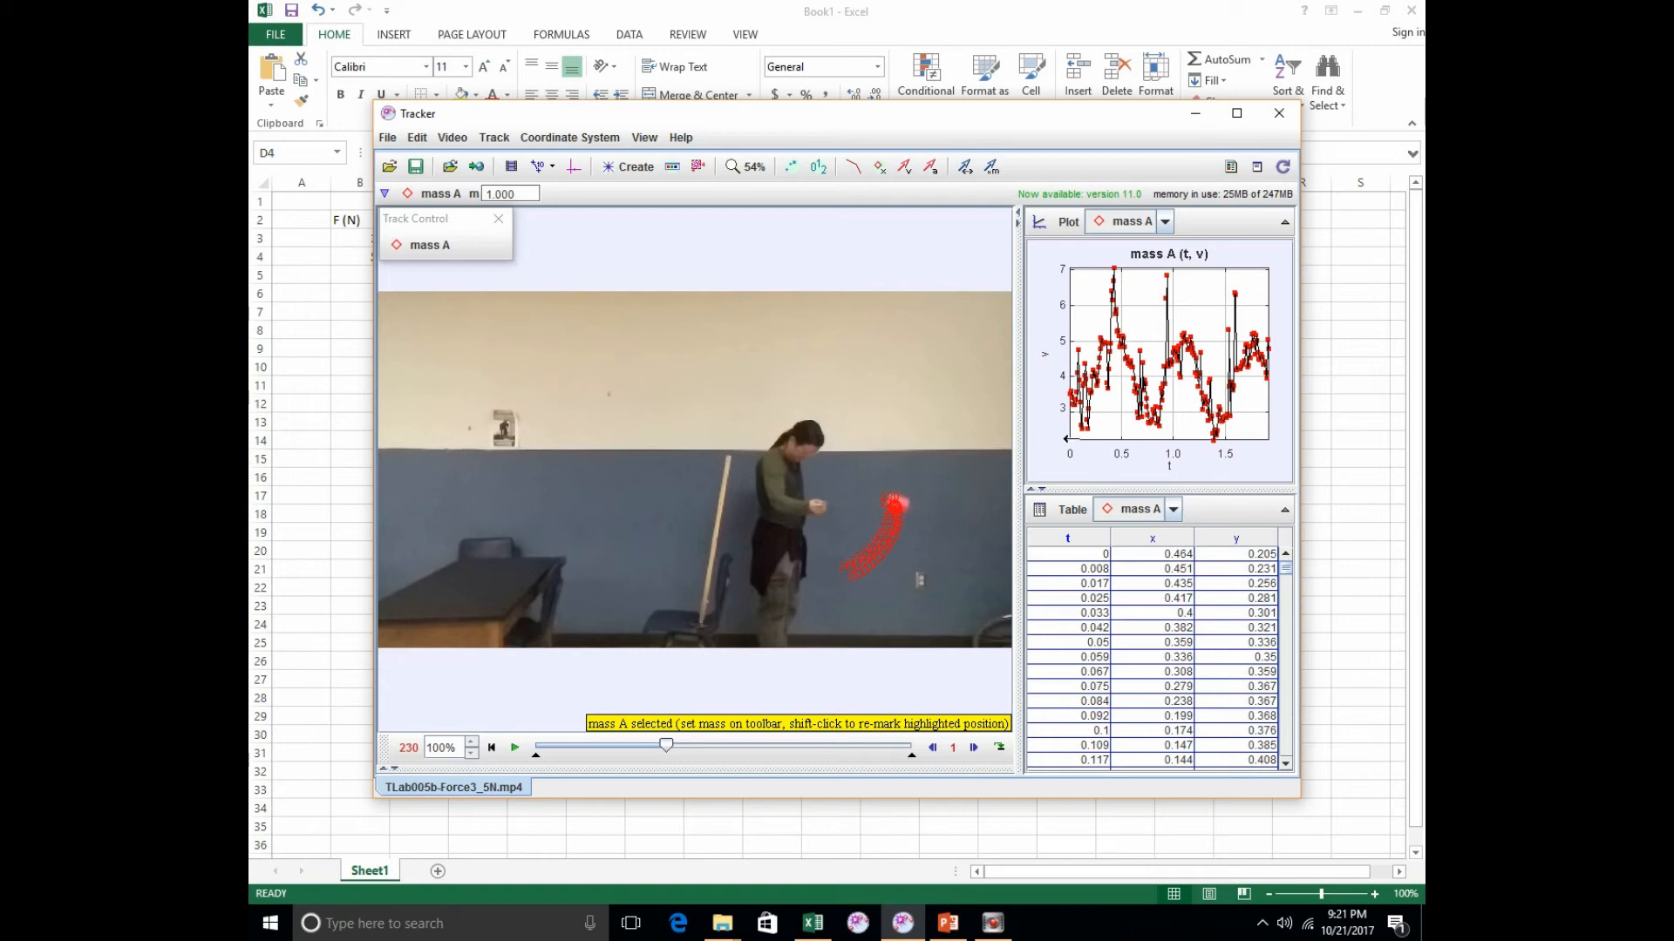
left_click(729, 9)
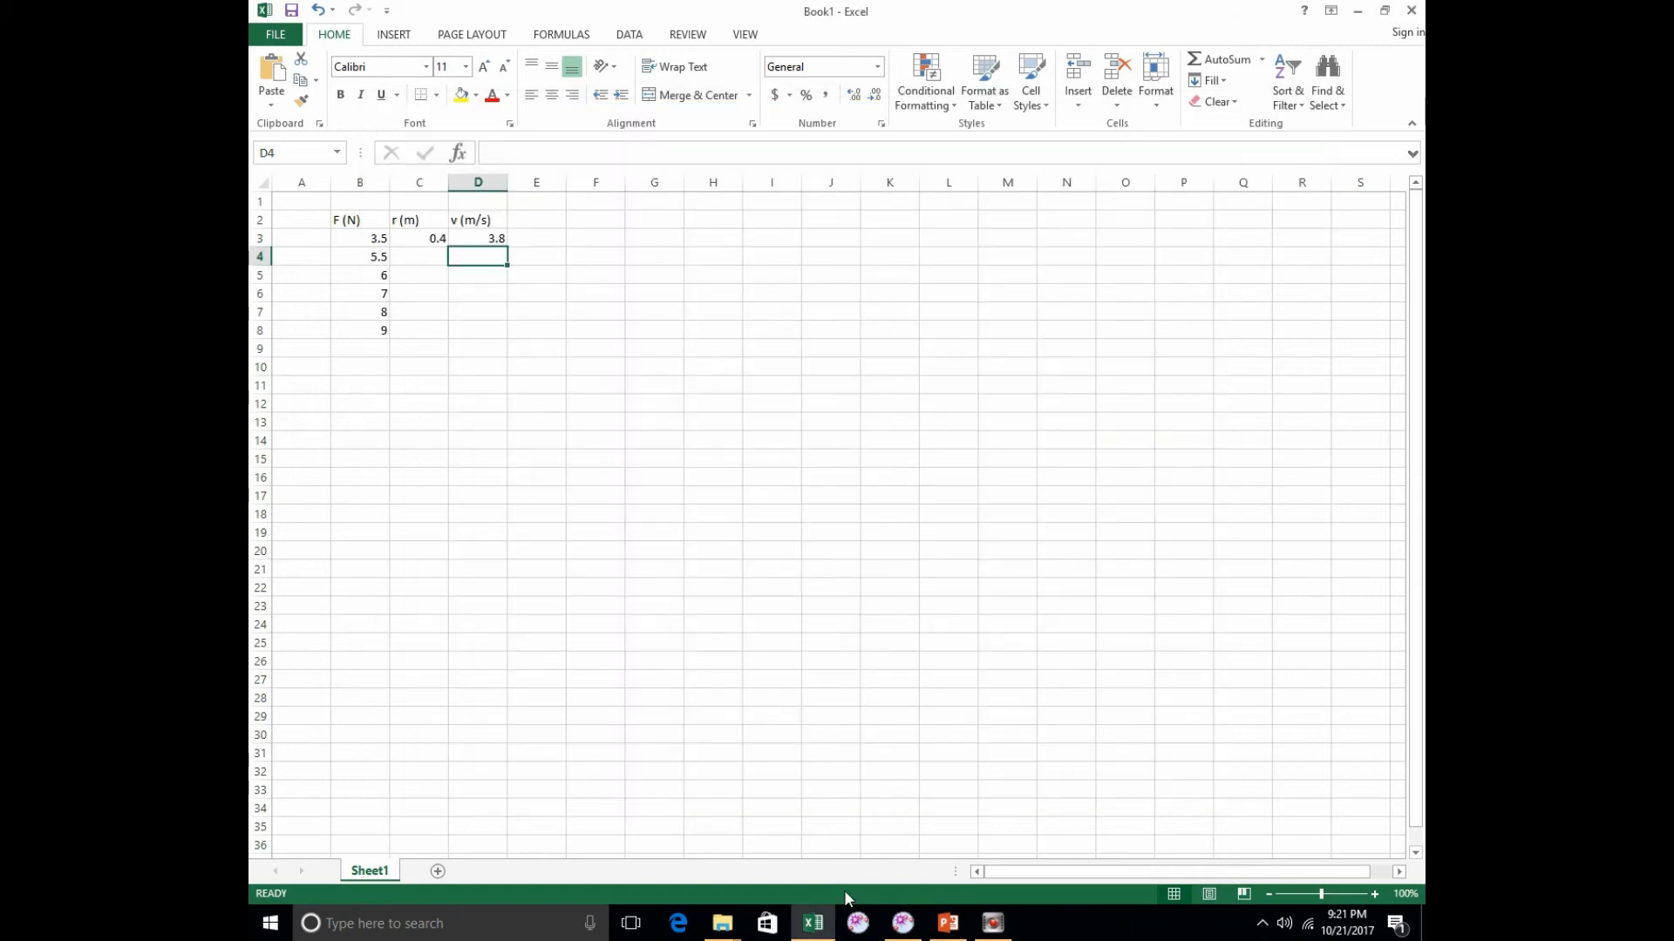
Switch to Tracker and import the video TLab005b-Force5_5N.mp4 into a new tab.
left_click(902, 923)
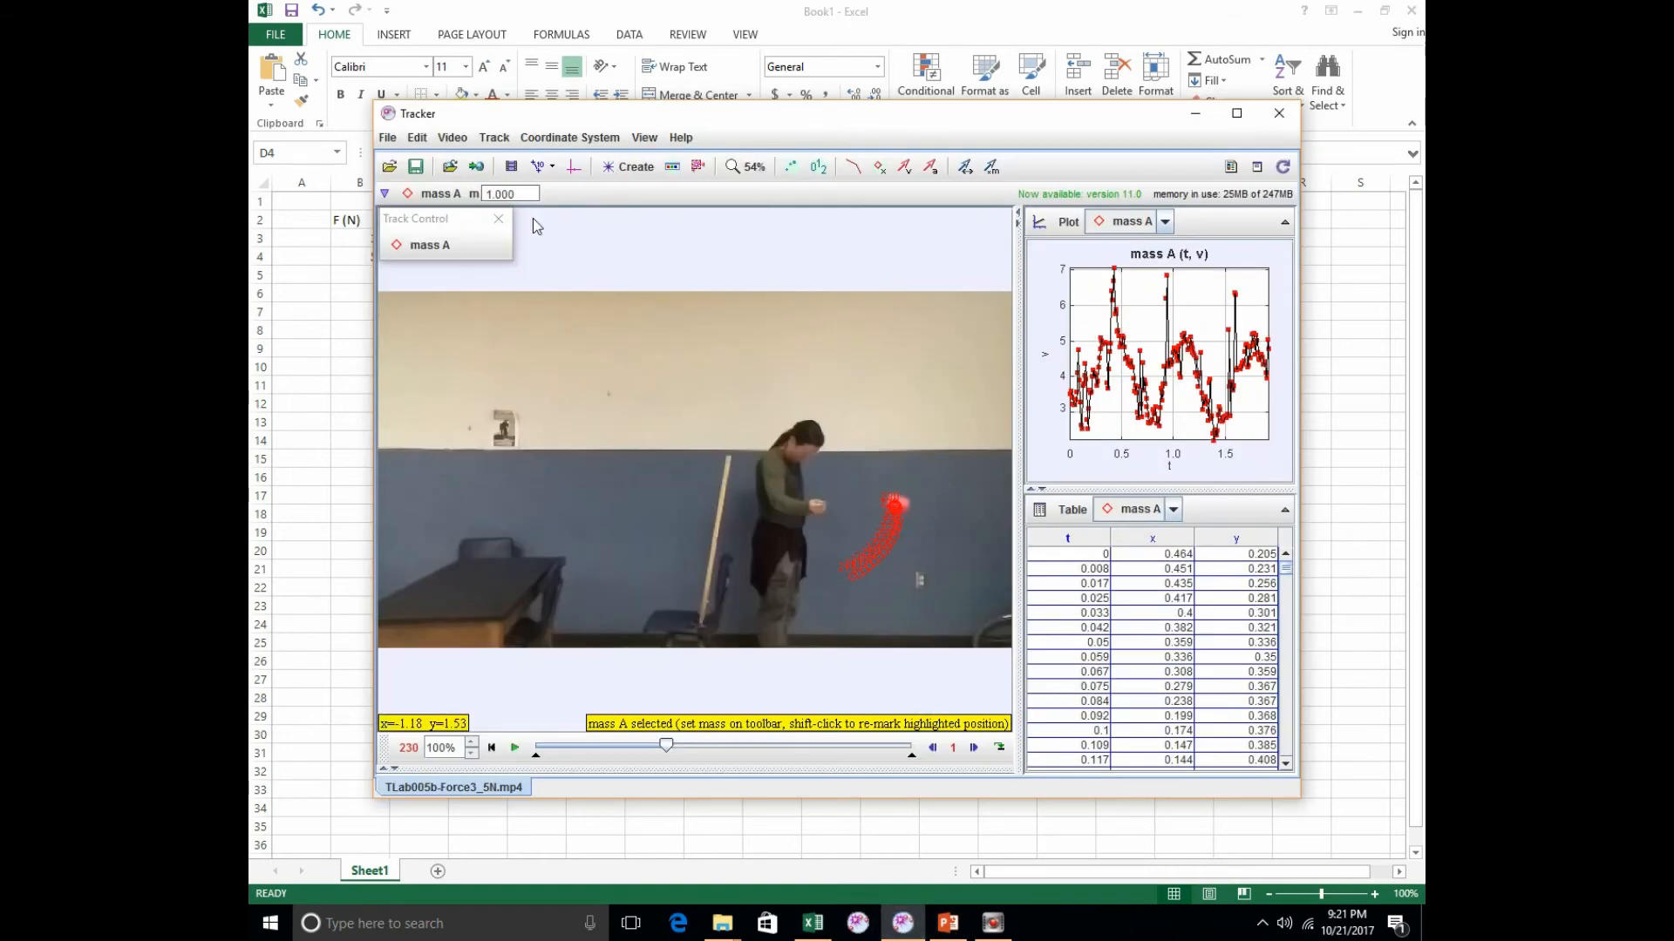
left_click(387, 138)
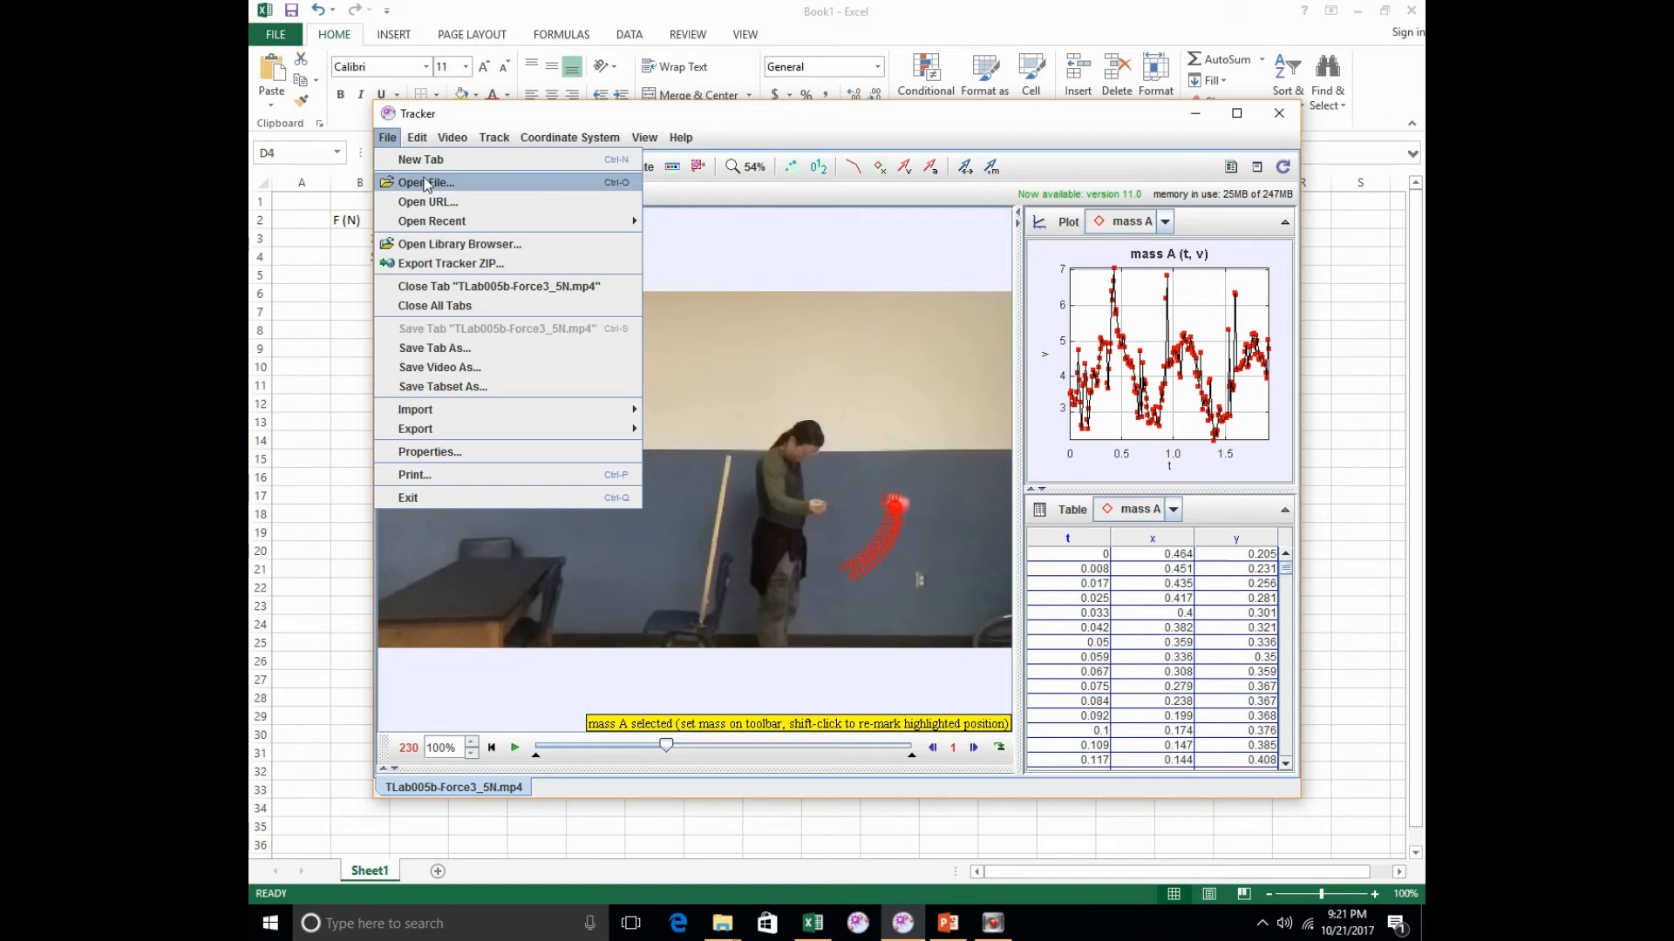
left_click(423, 162)
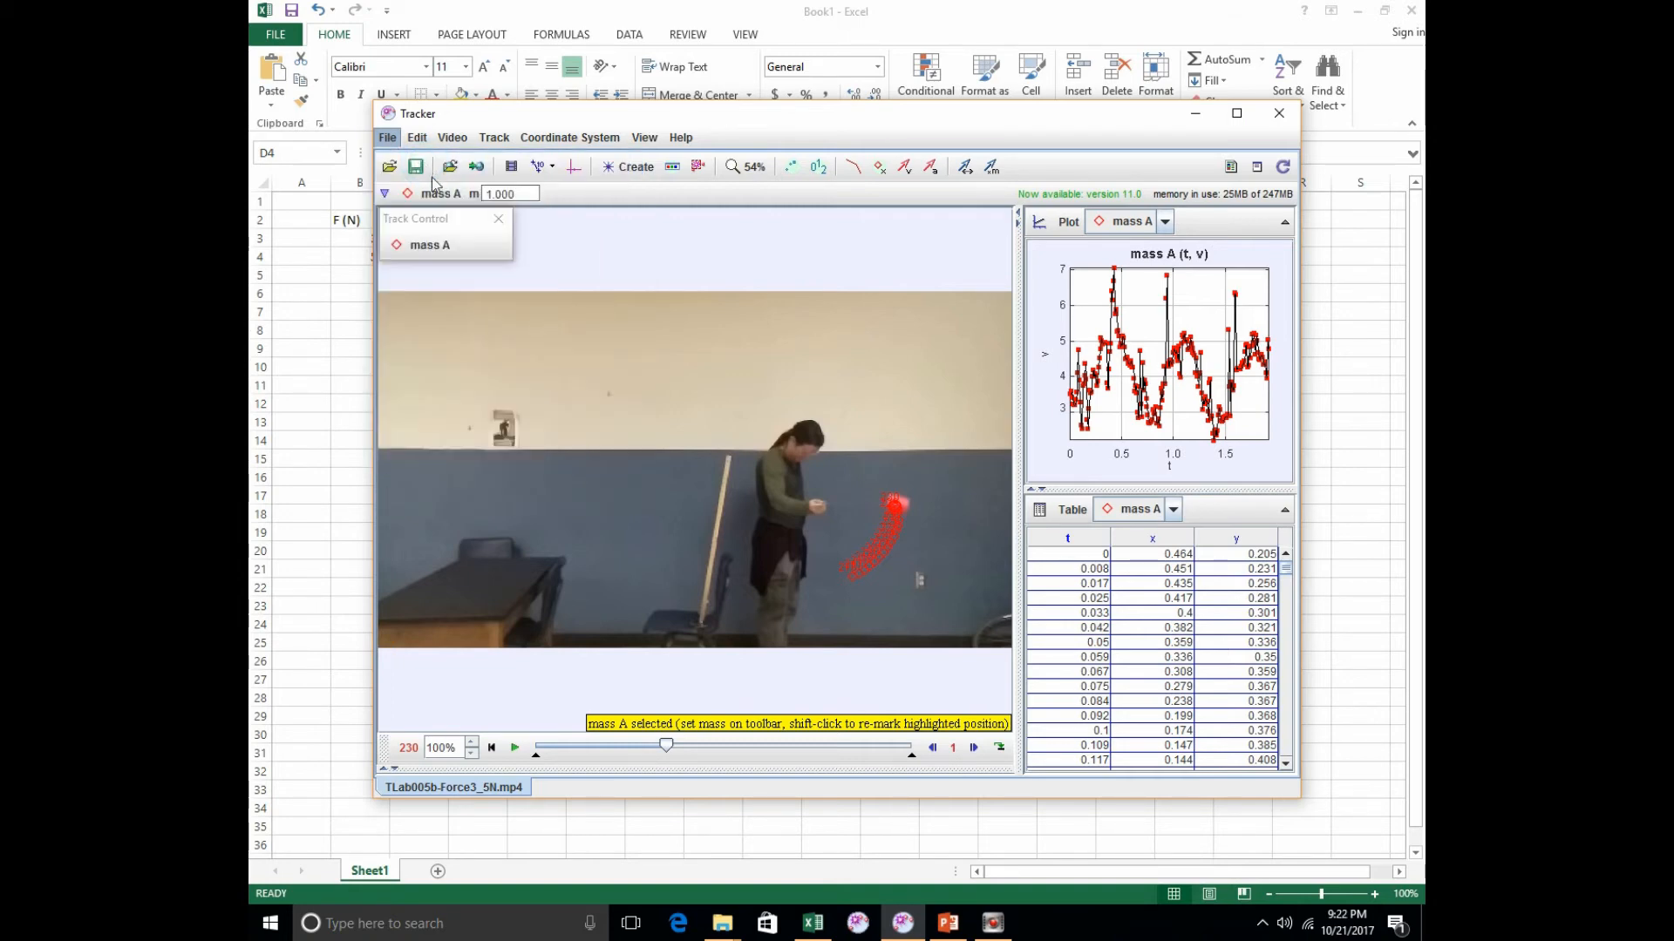
left_click(388, 139)
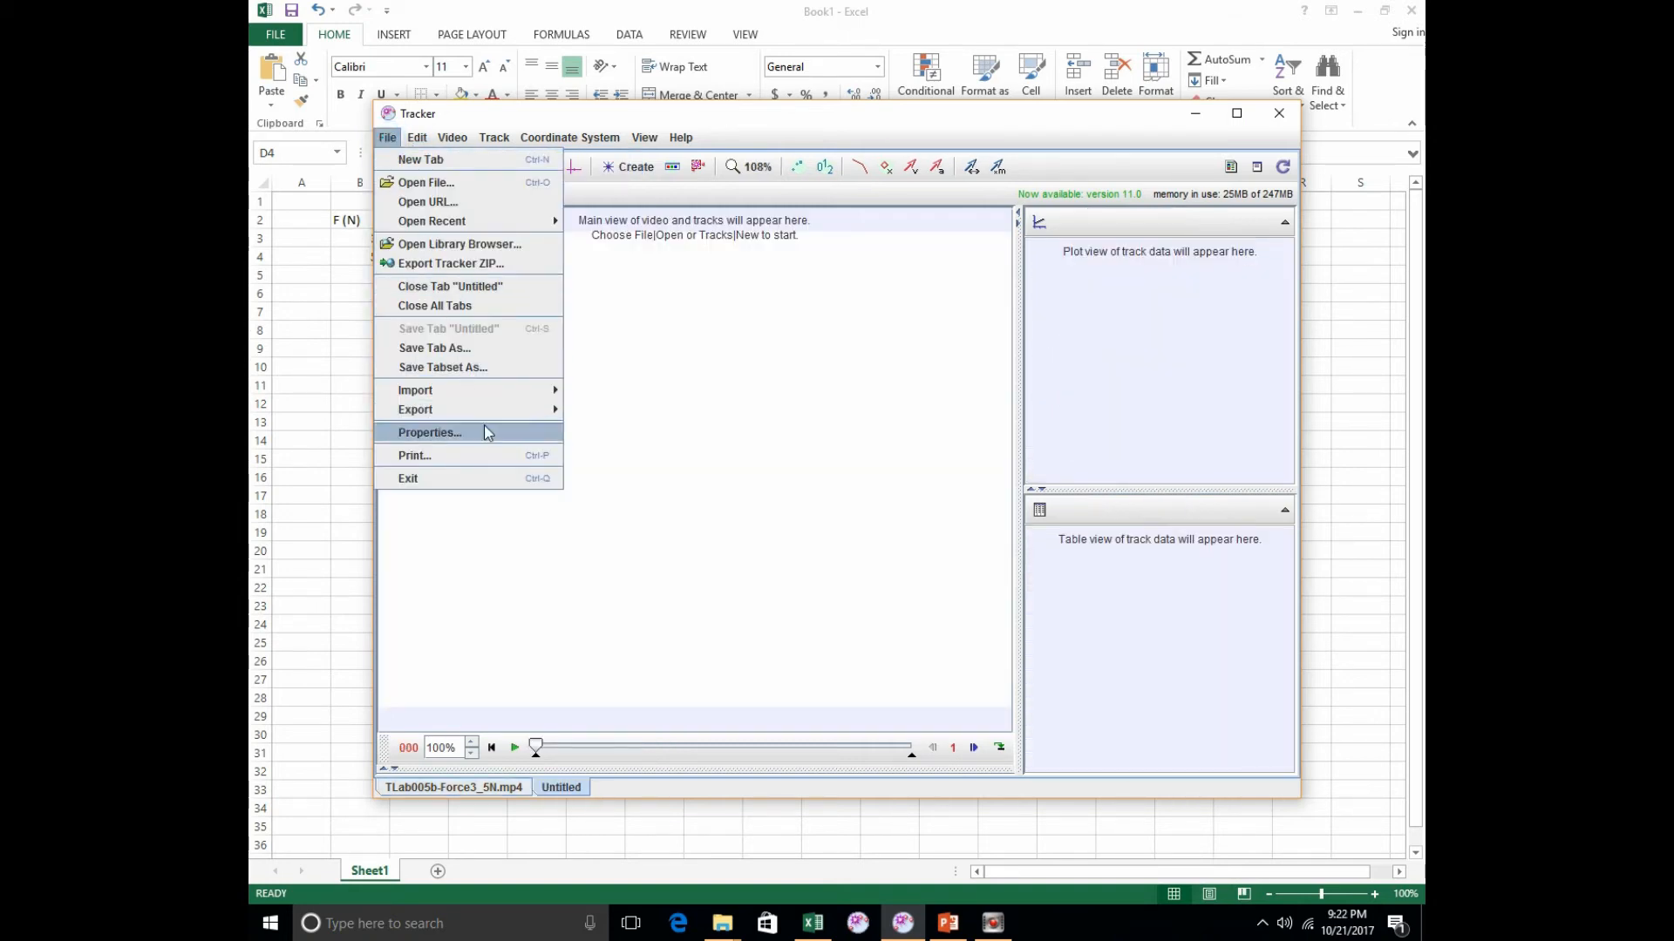
mouse_move(485, 392)
left_click(629, 389)
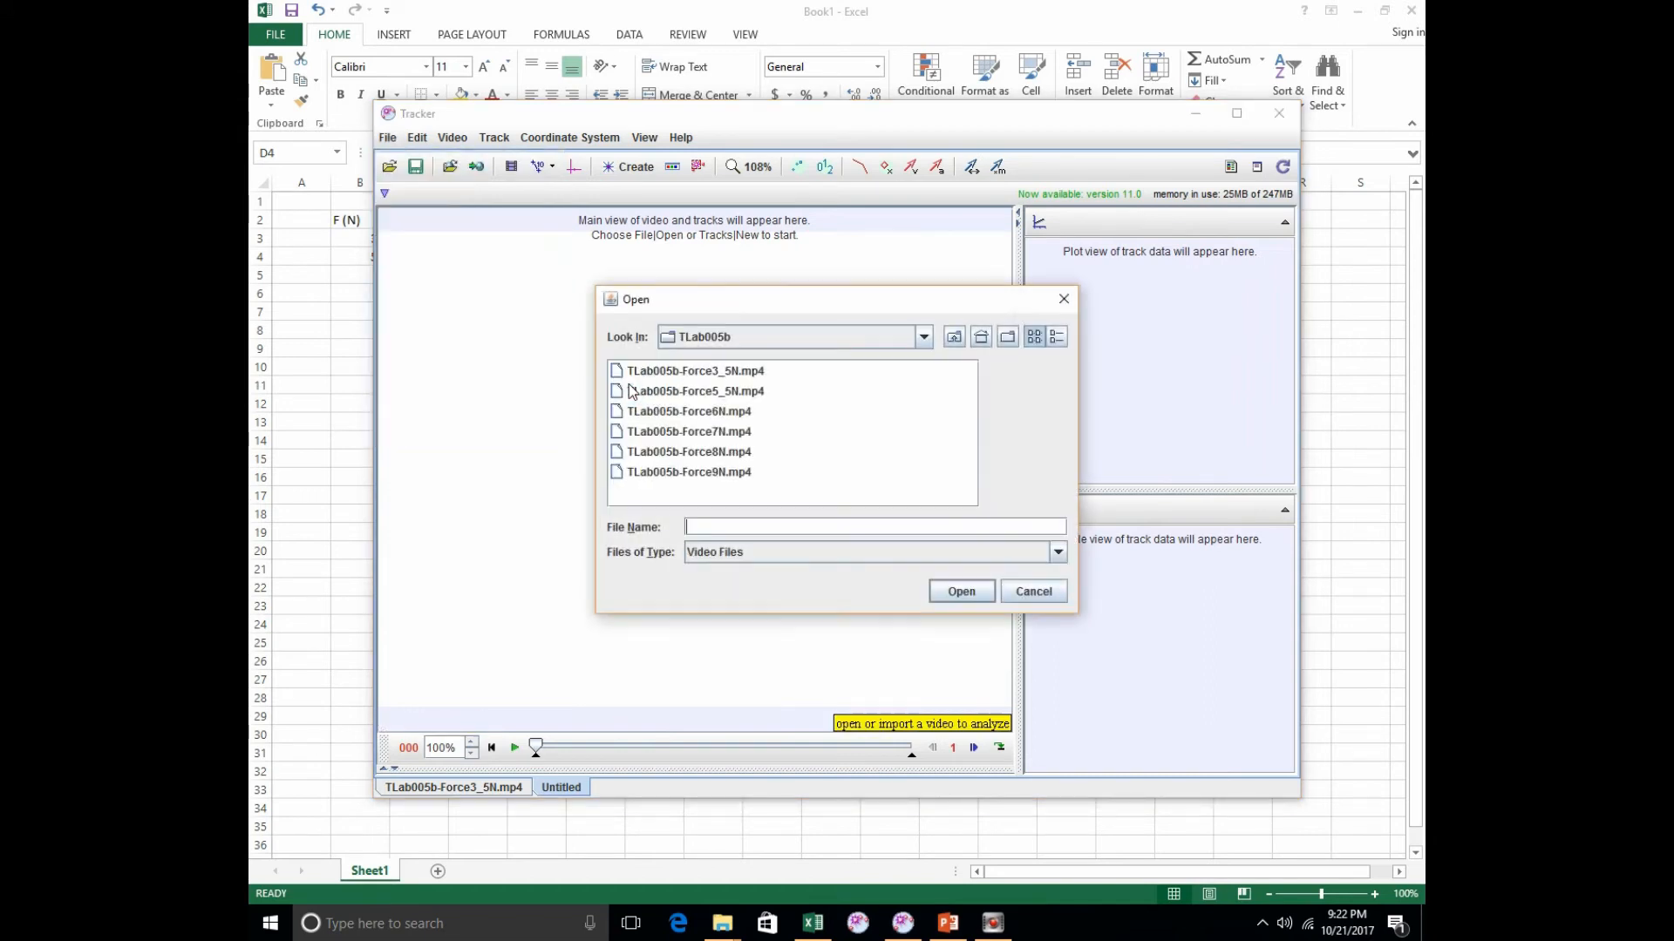
double_click(687, 394)
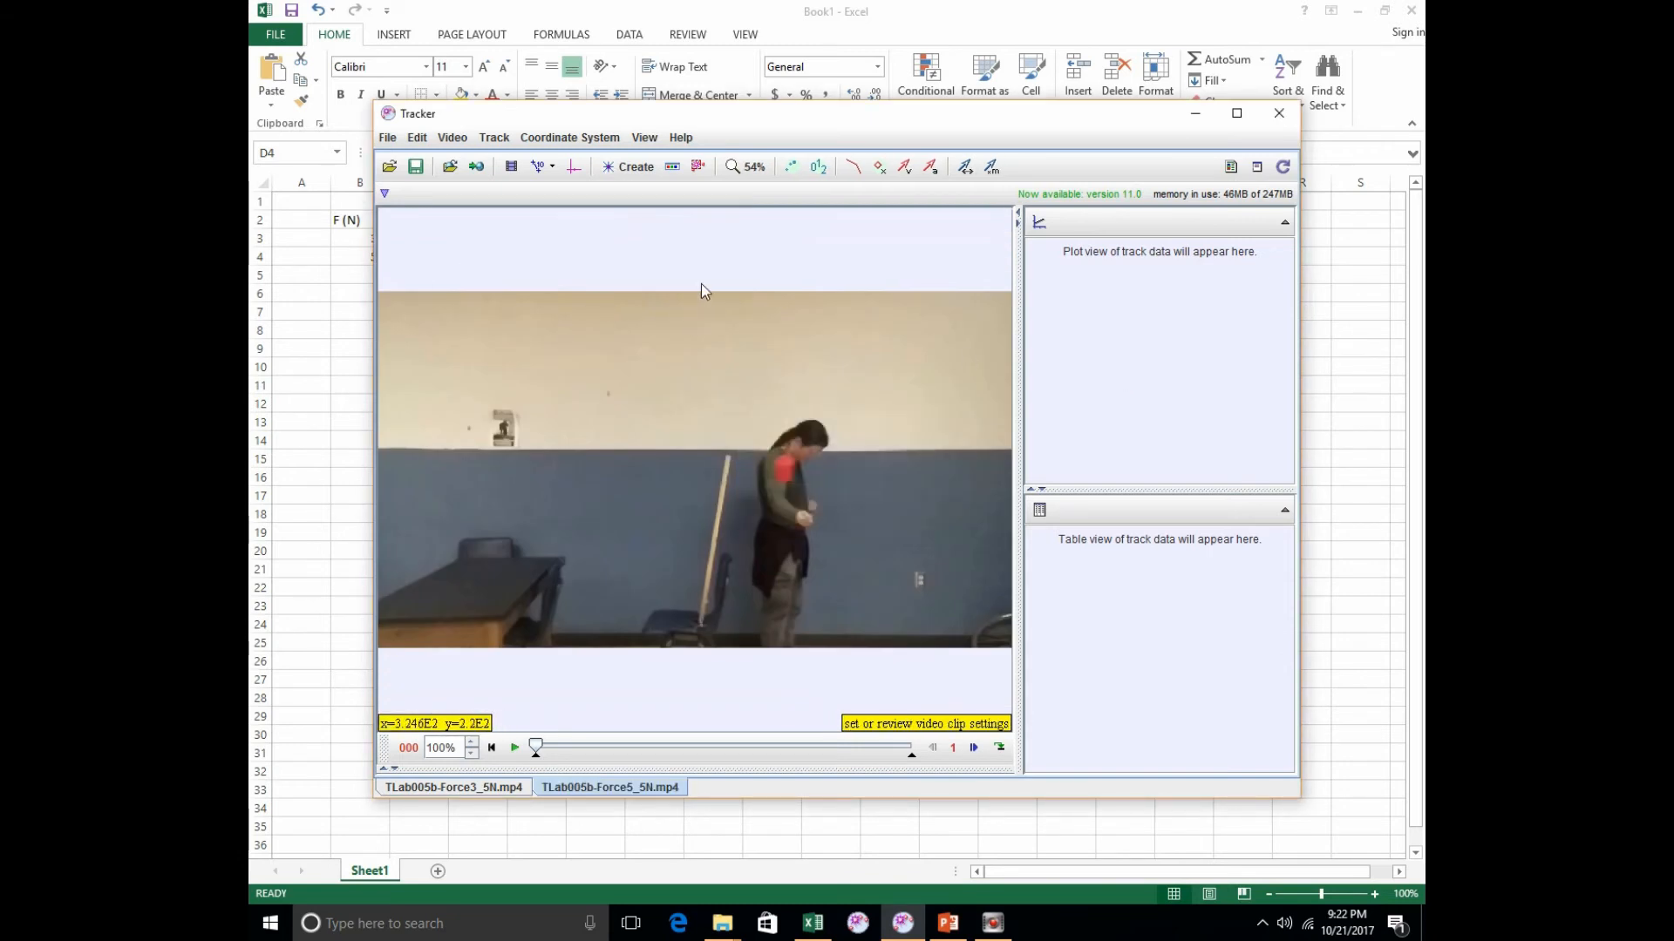
Switch to Excel and start saving the workbook under a new name in the Desktop folder Tracker_labs > TLab005b.
left_click(802, 7)
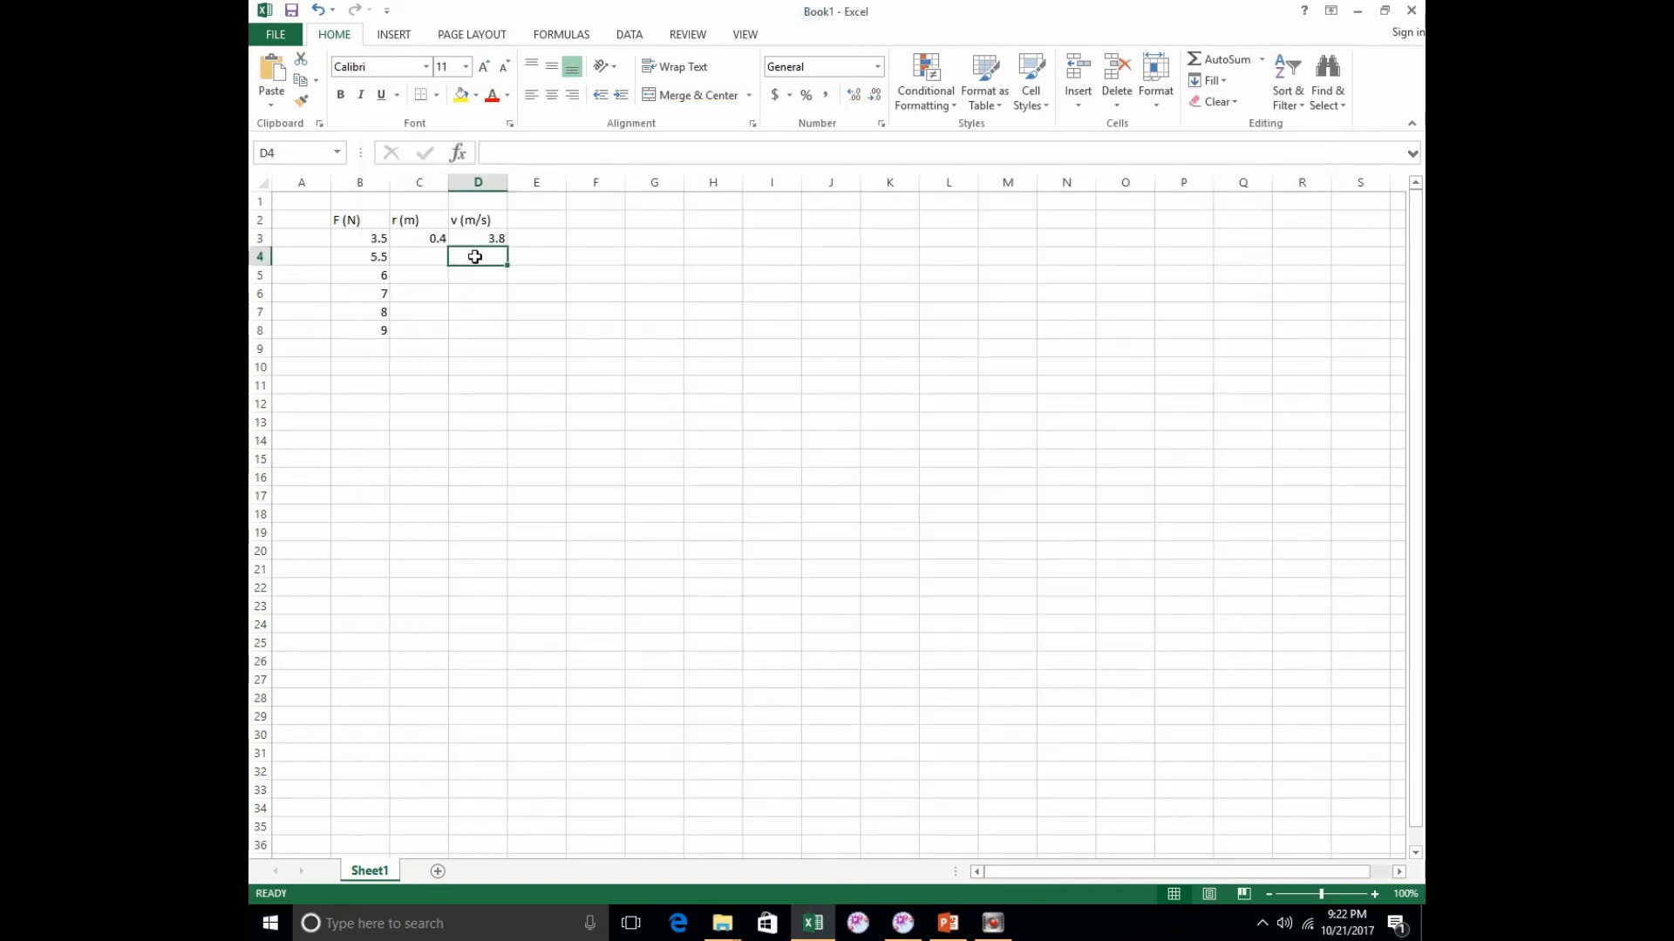
left_click(287, 36)
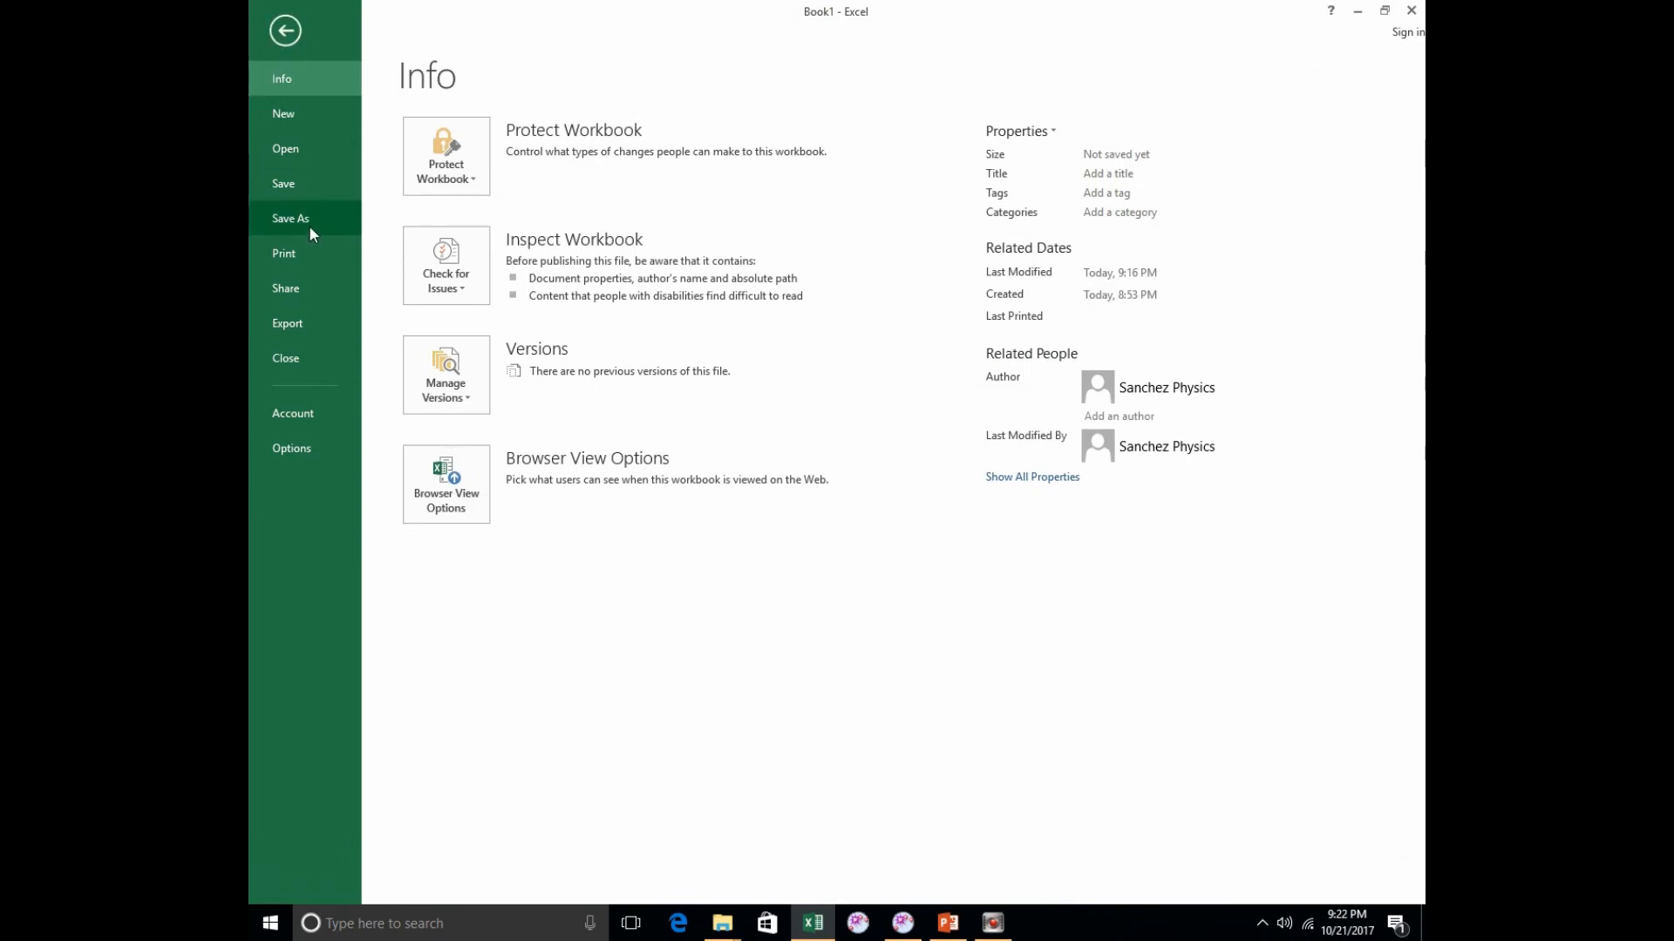
left_click(309, 225)
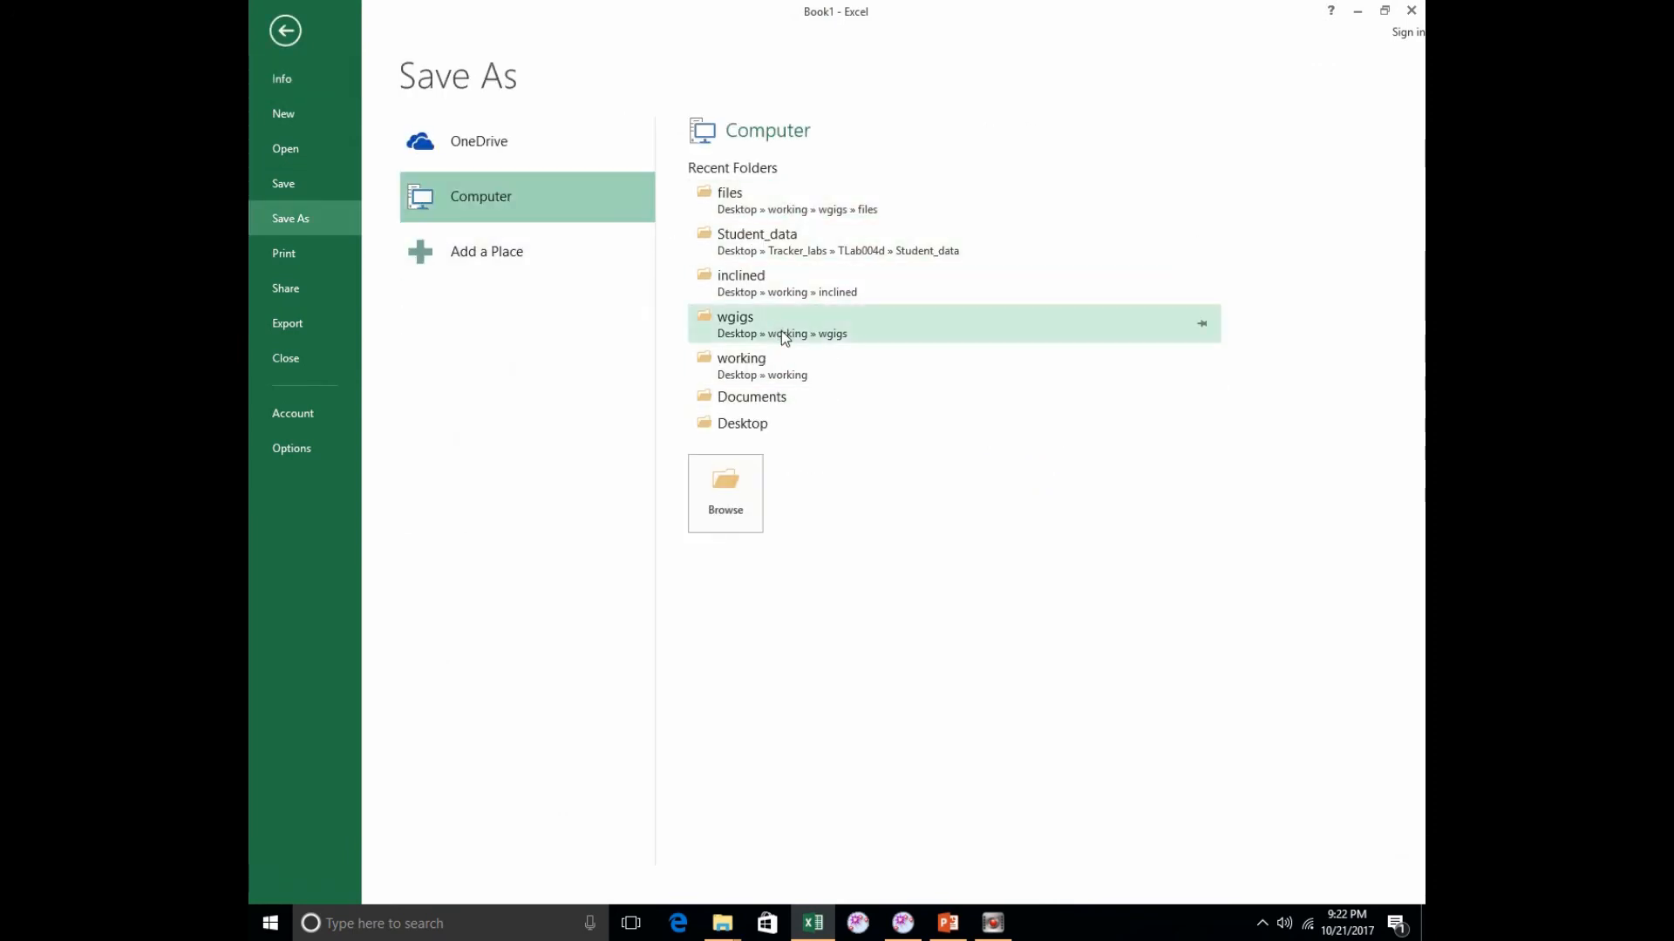
left_click(782, 431)
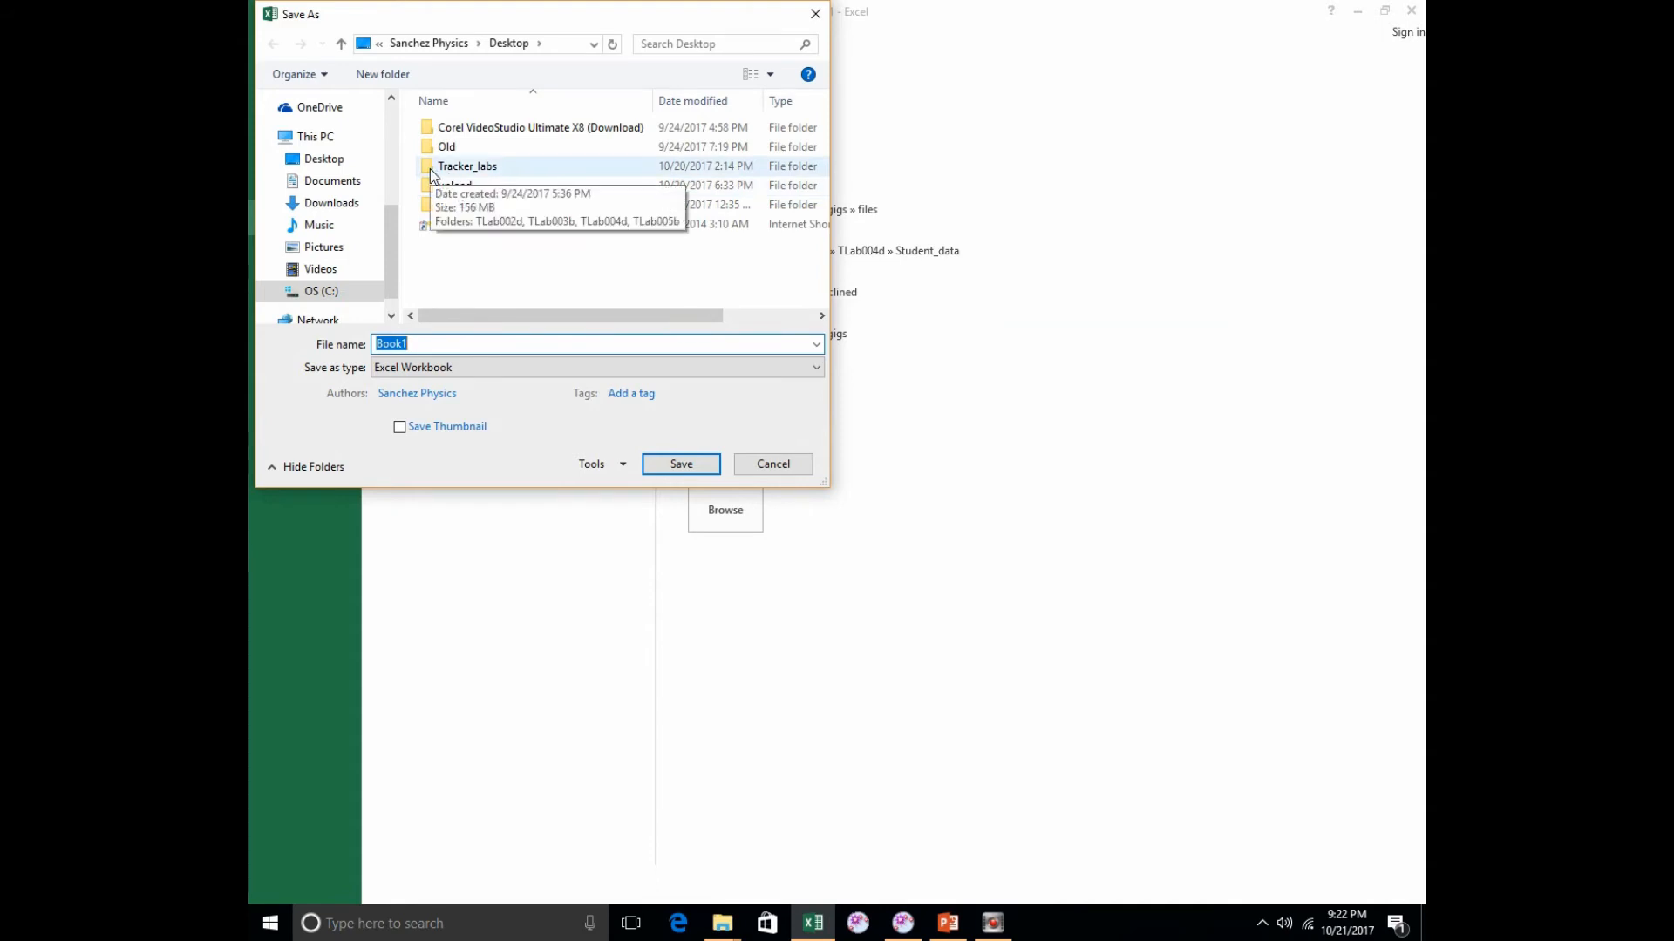
left_click(430, 169)
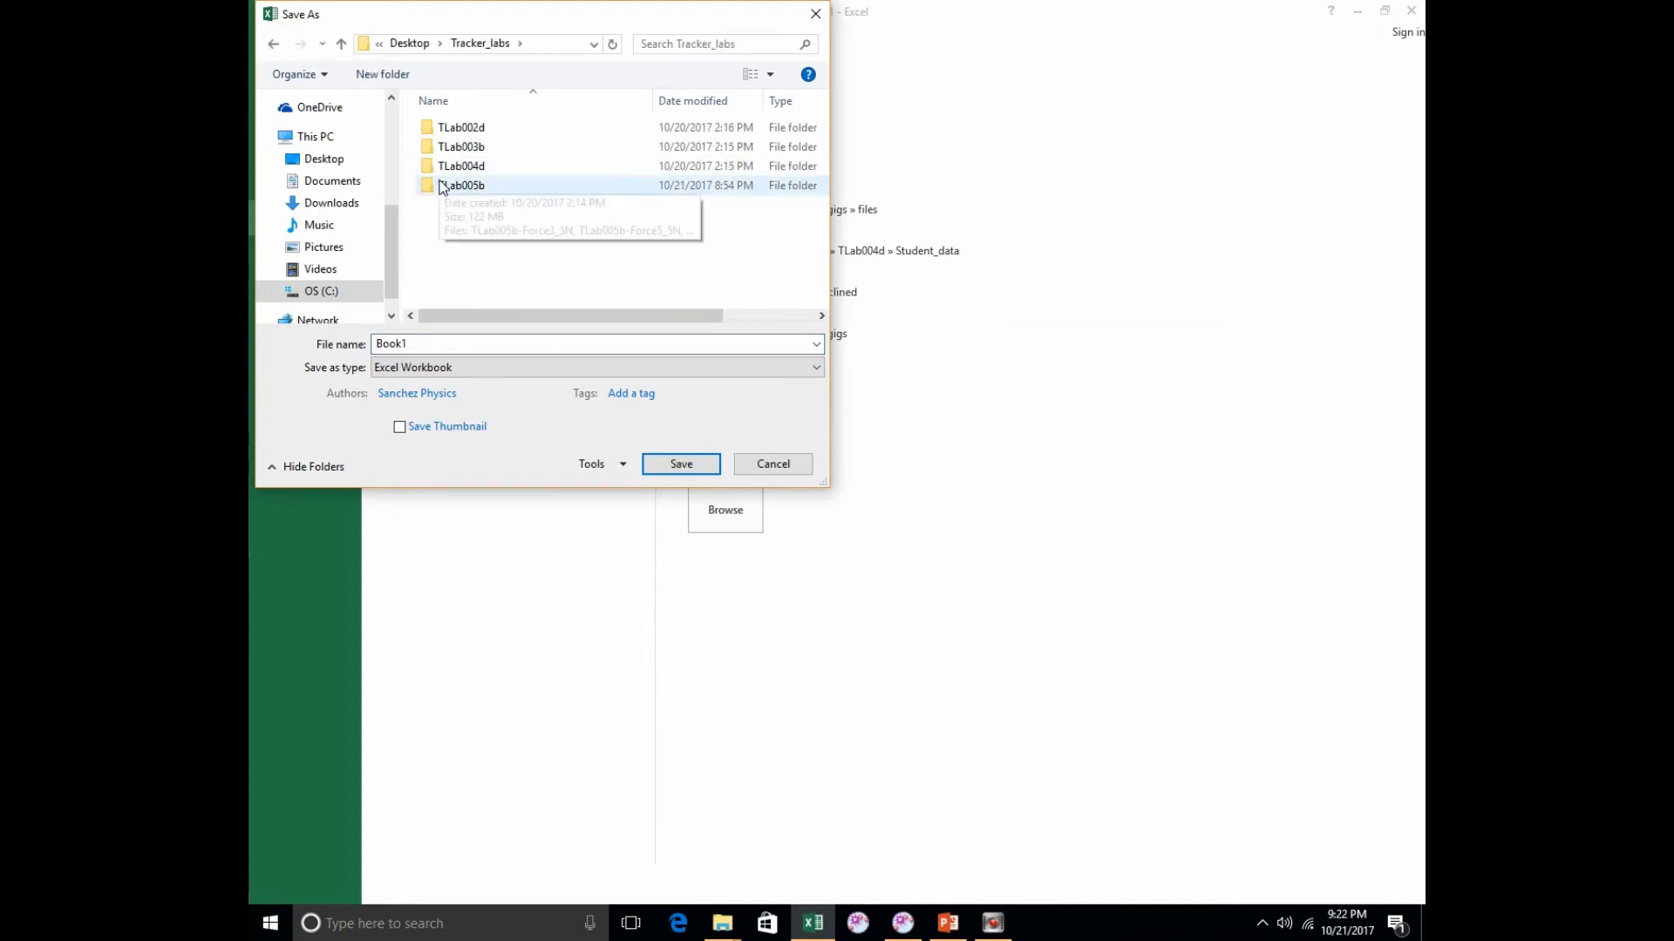
double_click(436, 183)
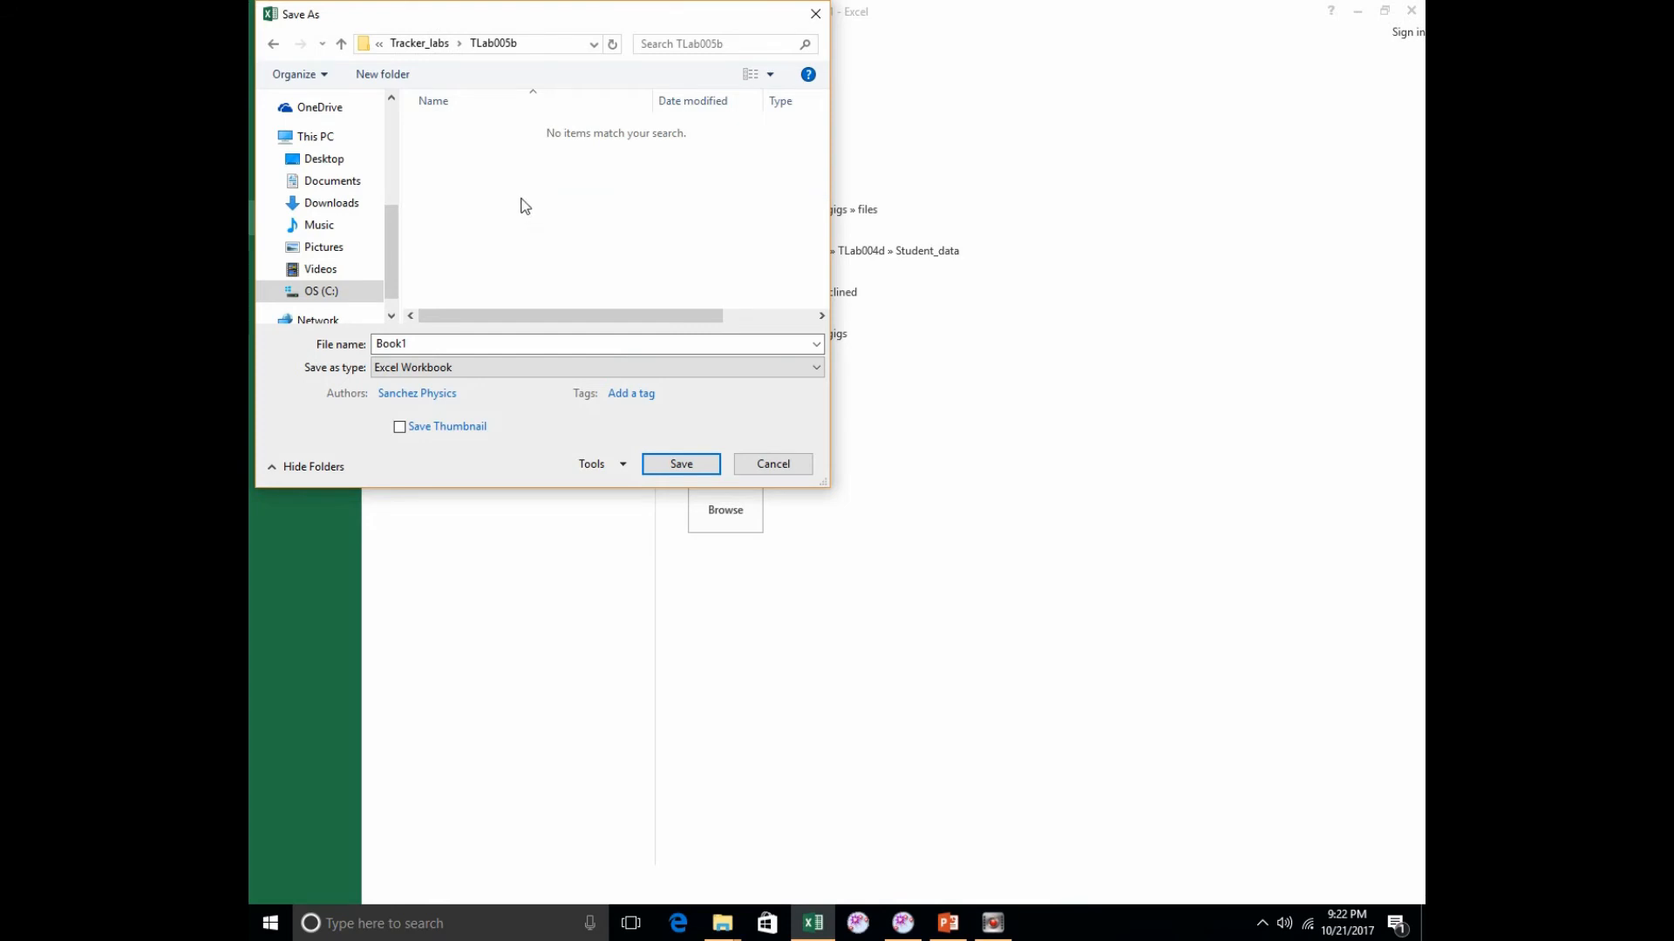
Create a folder named Student-data inside TLab005b and open it as the save location.
right_click(597, 162)
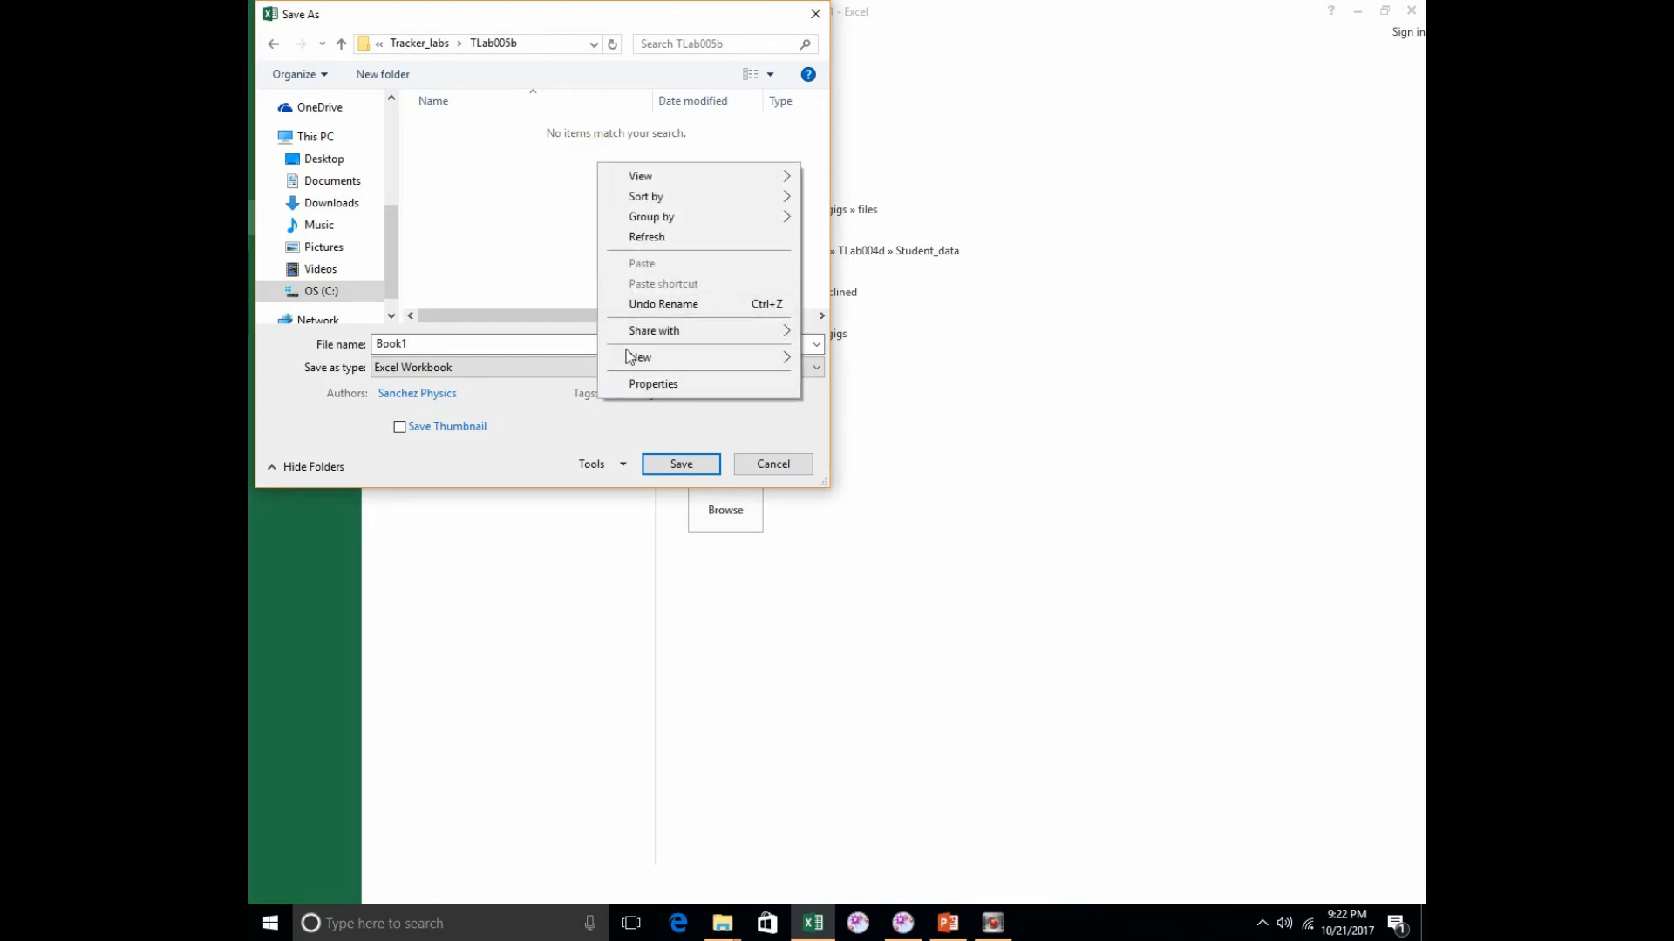
mouse_move(770, 365)
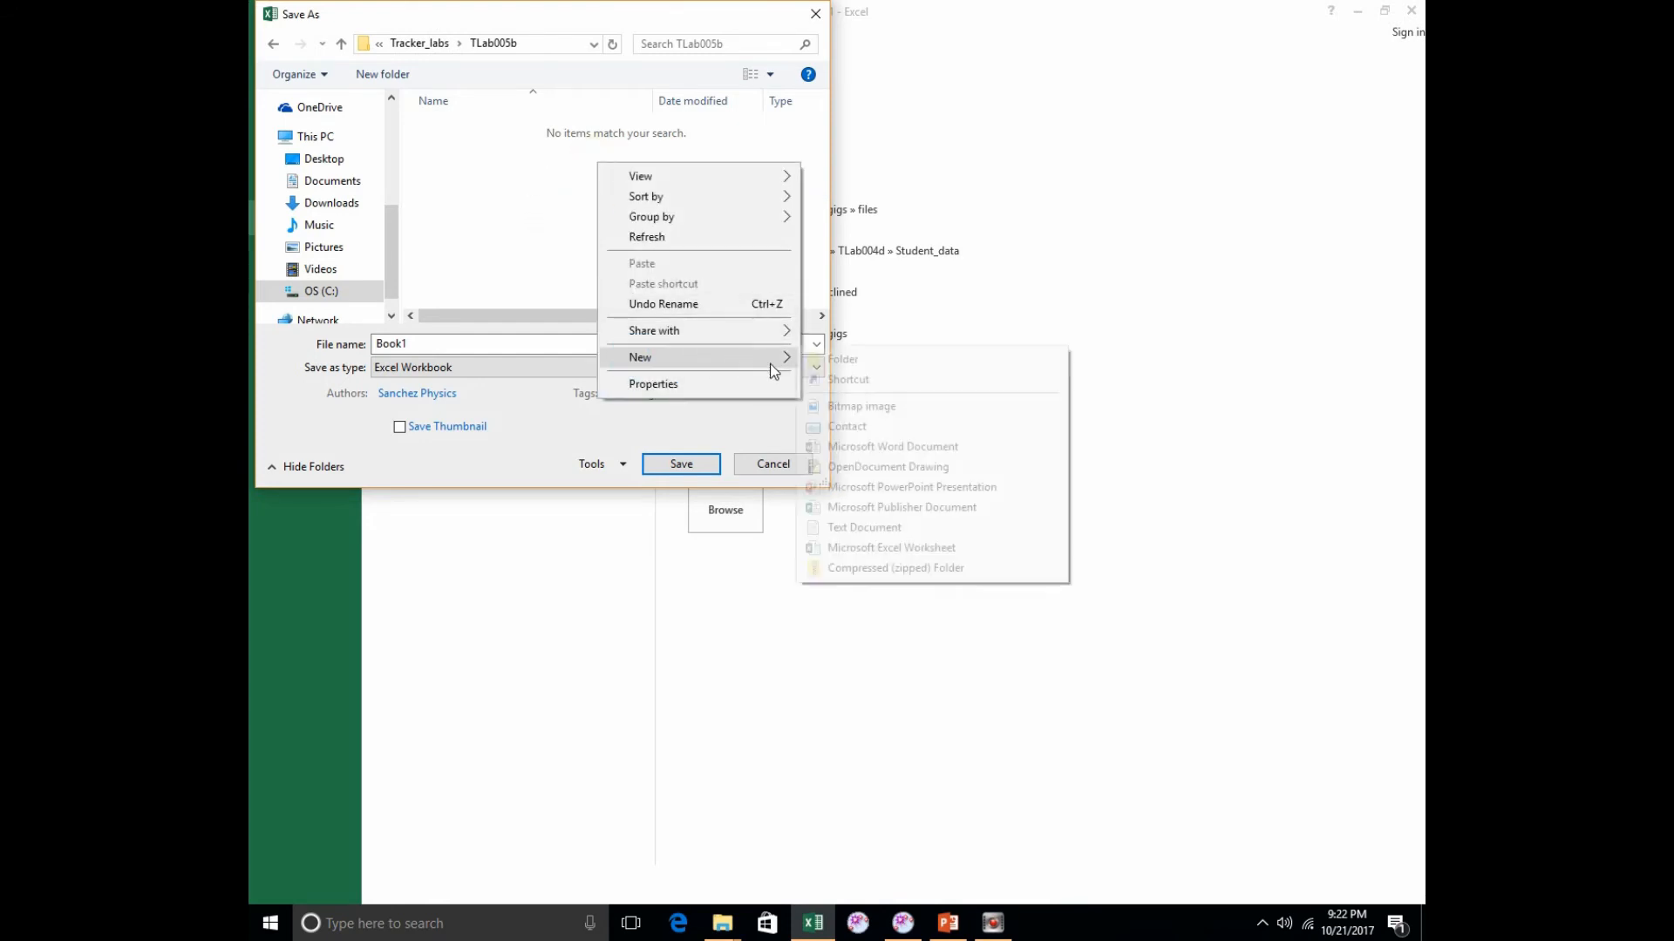
left_click(858, 360)
type("St")
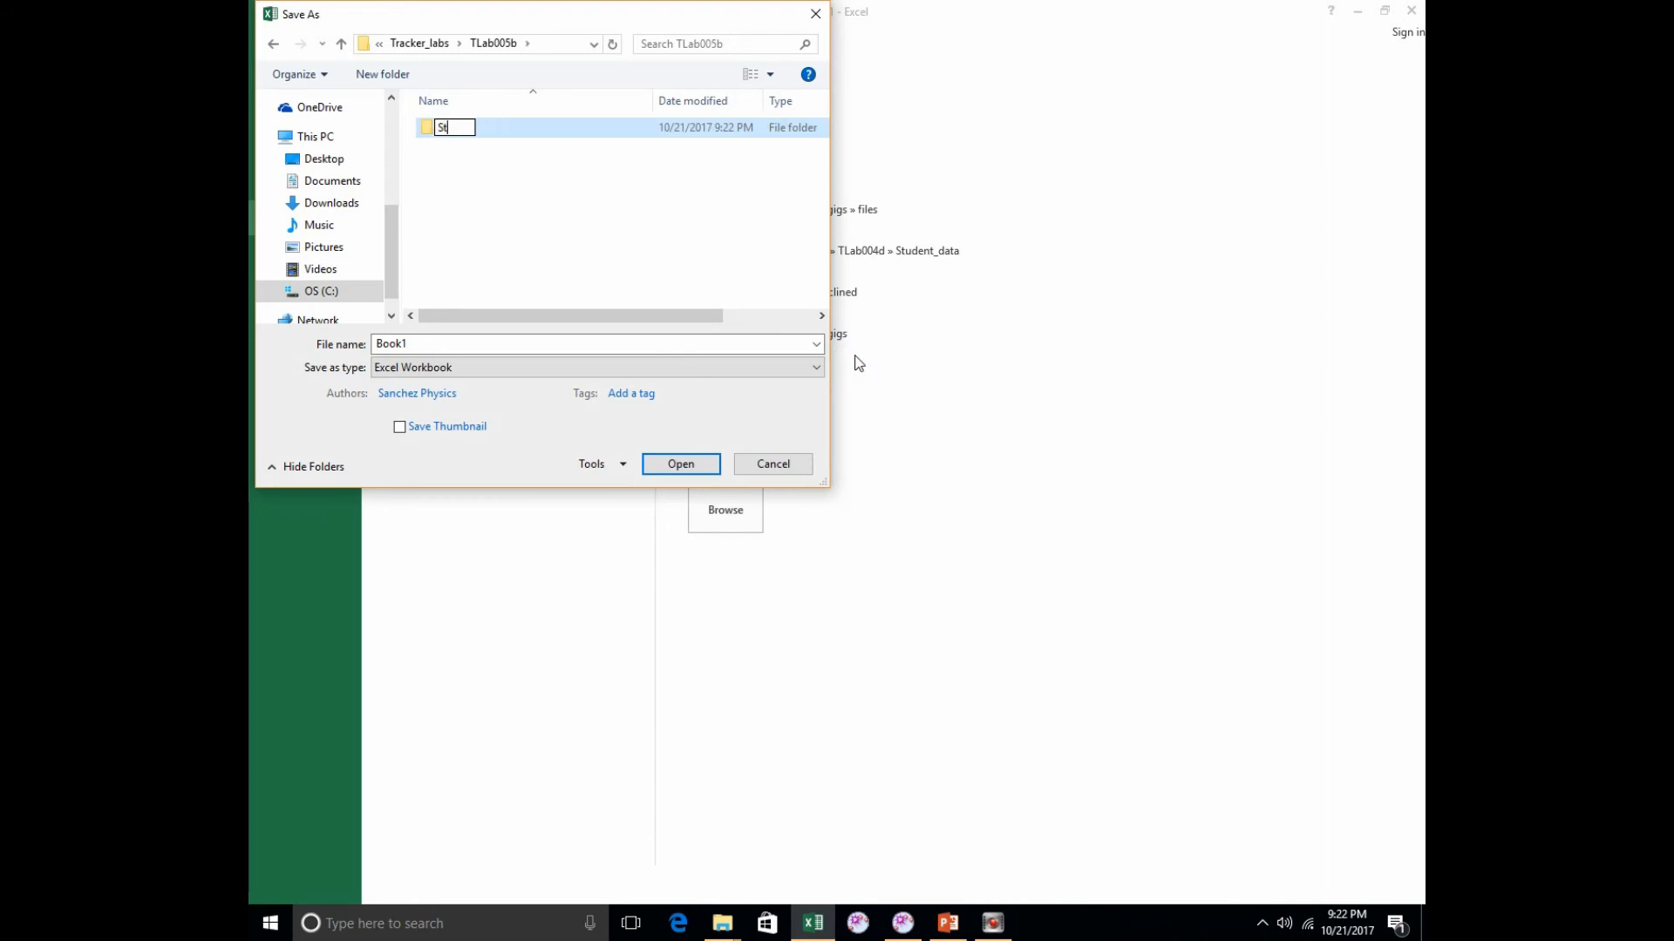
type("udent-data")
key("Return")
key("Return")
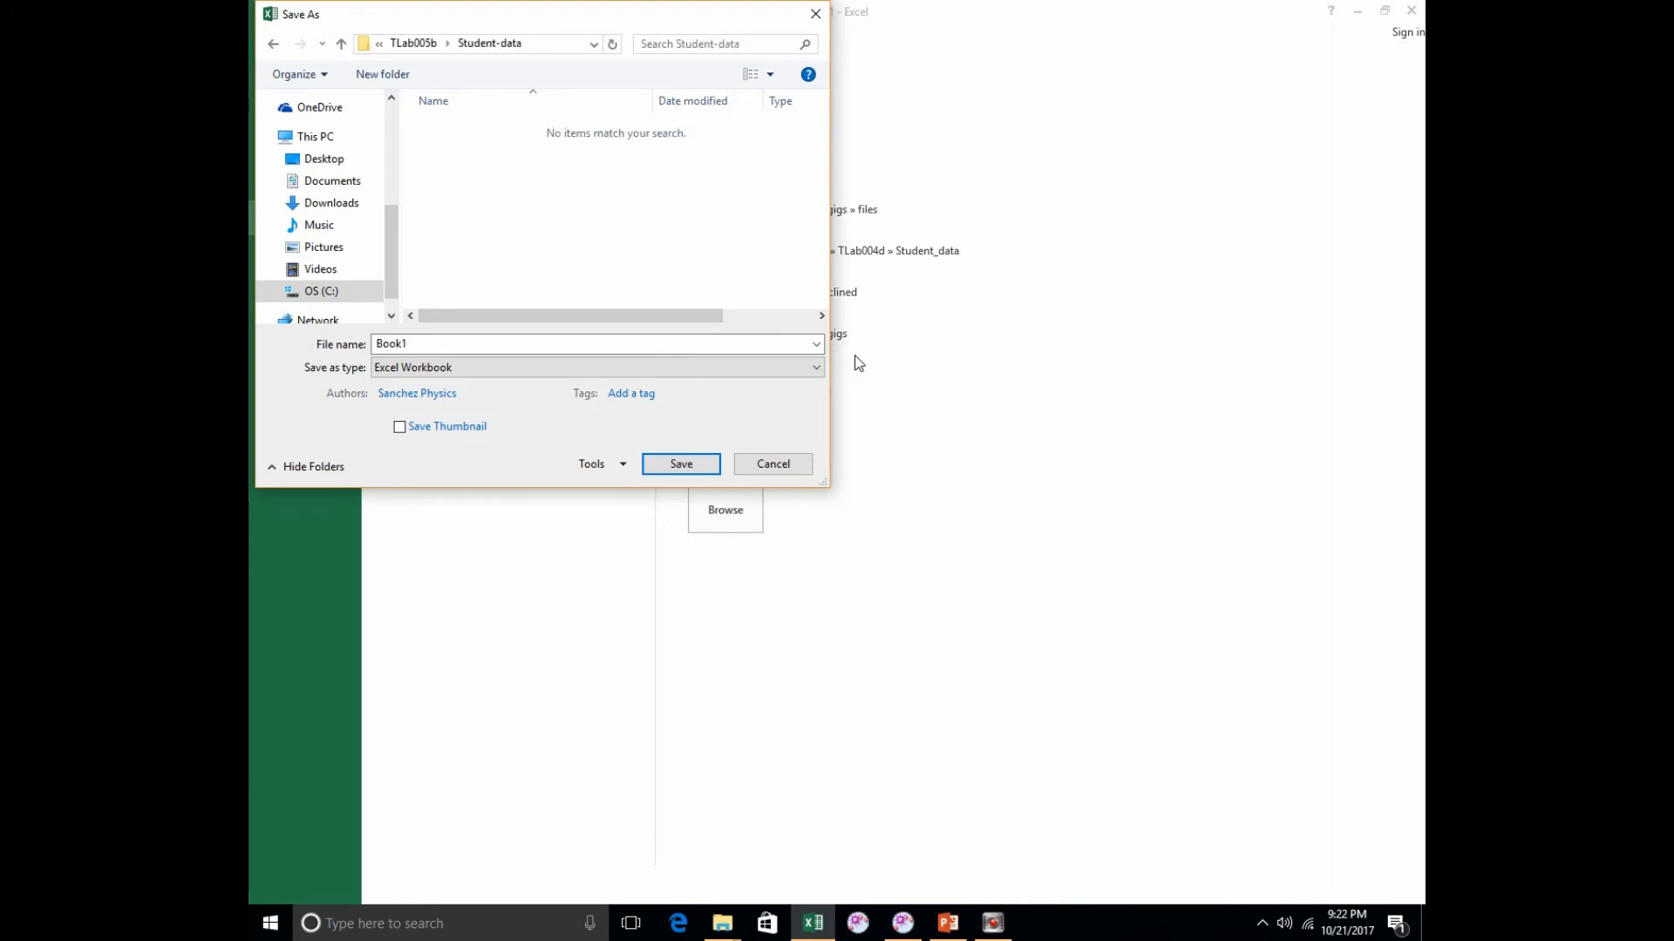
Save the workbook as an Excel Workbook named 2017-TLab005b- followed by the author's surname.
double_click(414, 345)
type("2017-TLab005b-Sanchez")
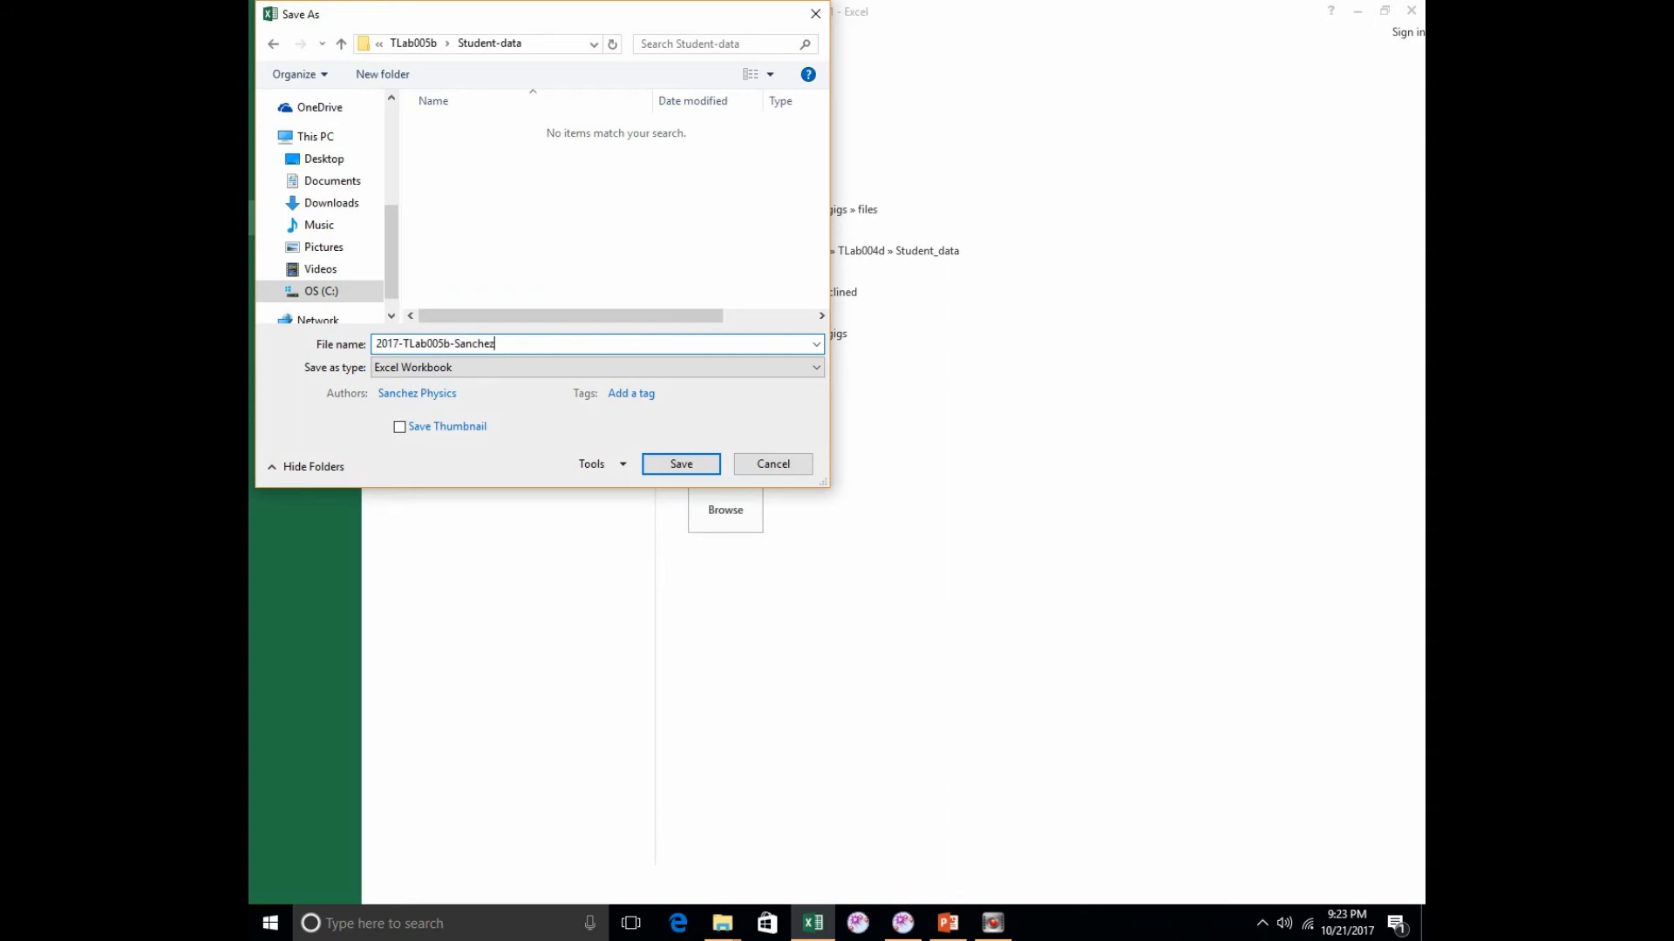
key("Return")
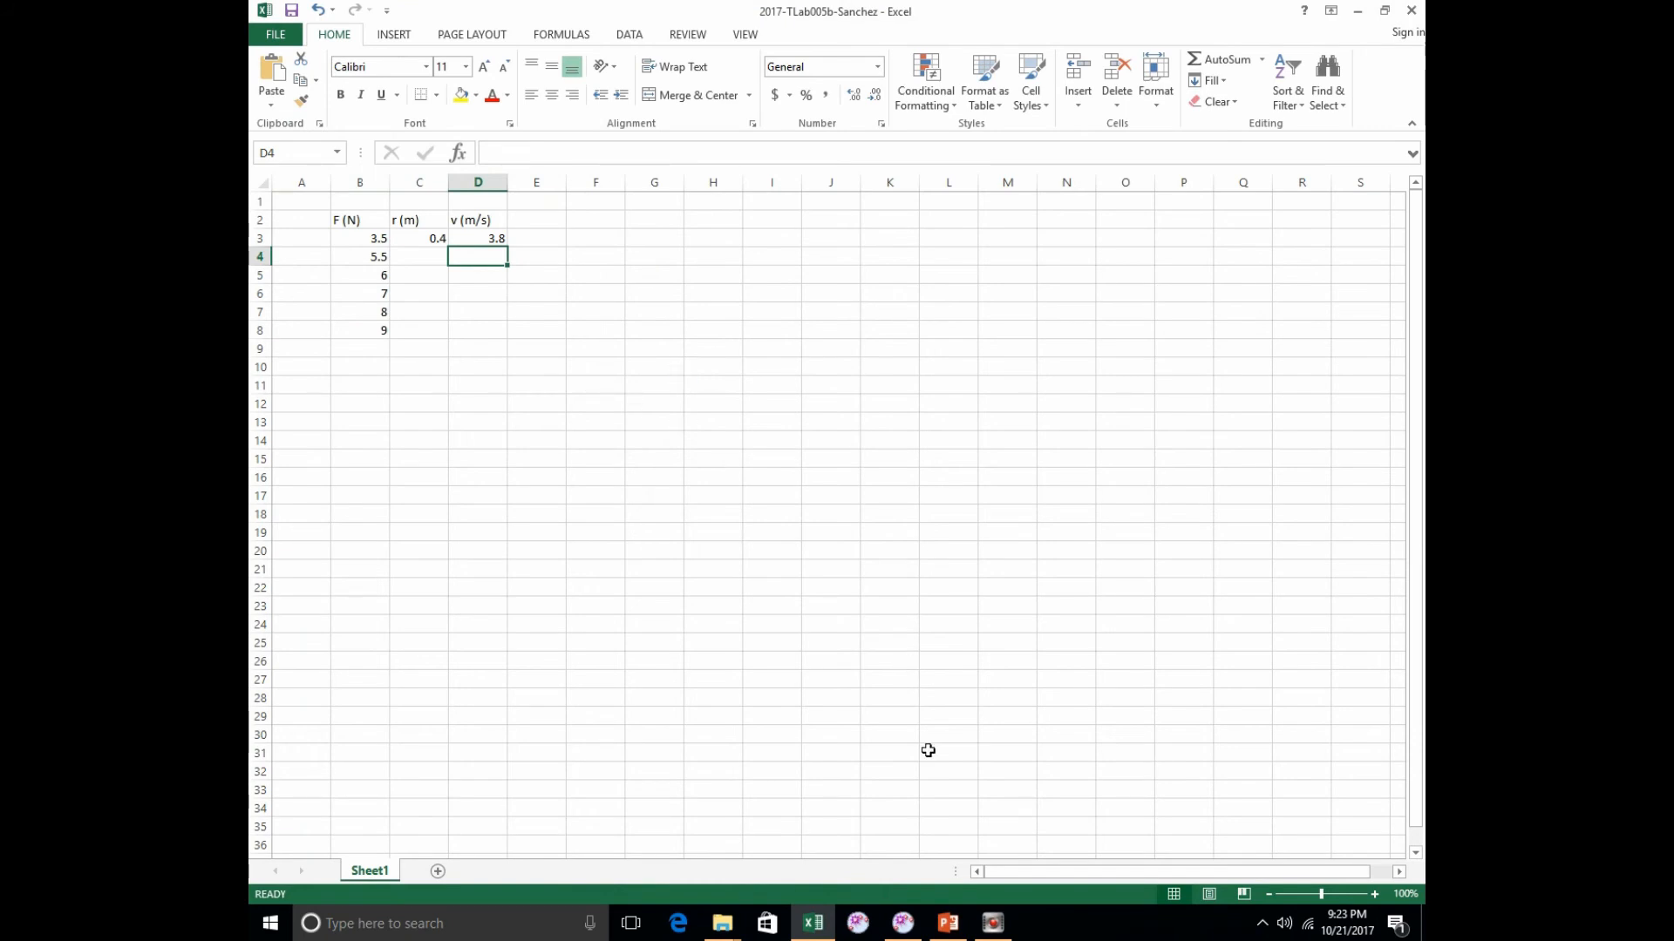
Switch to Tracker, align a new calibration stick with the ends of the leaning wooden stick, and set its length to 1.
left_click(903, 924)
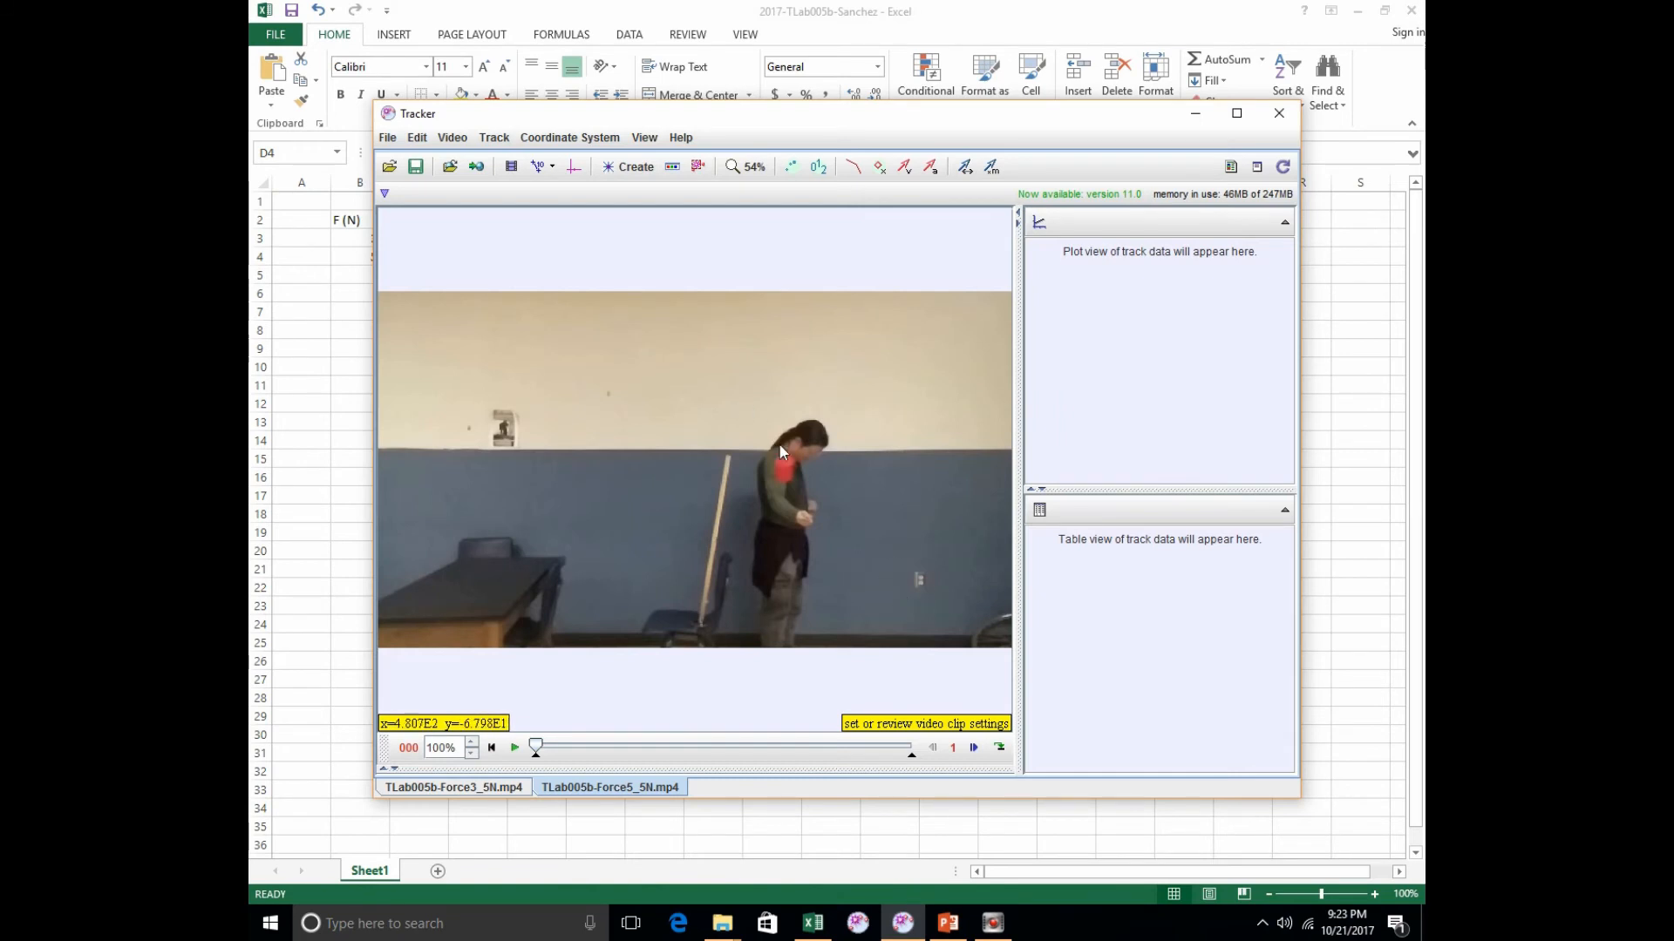
left_click(540, 166)
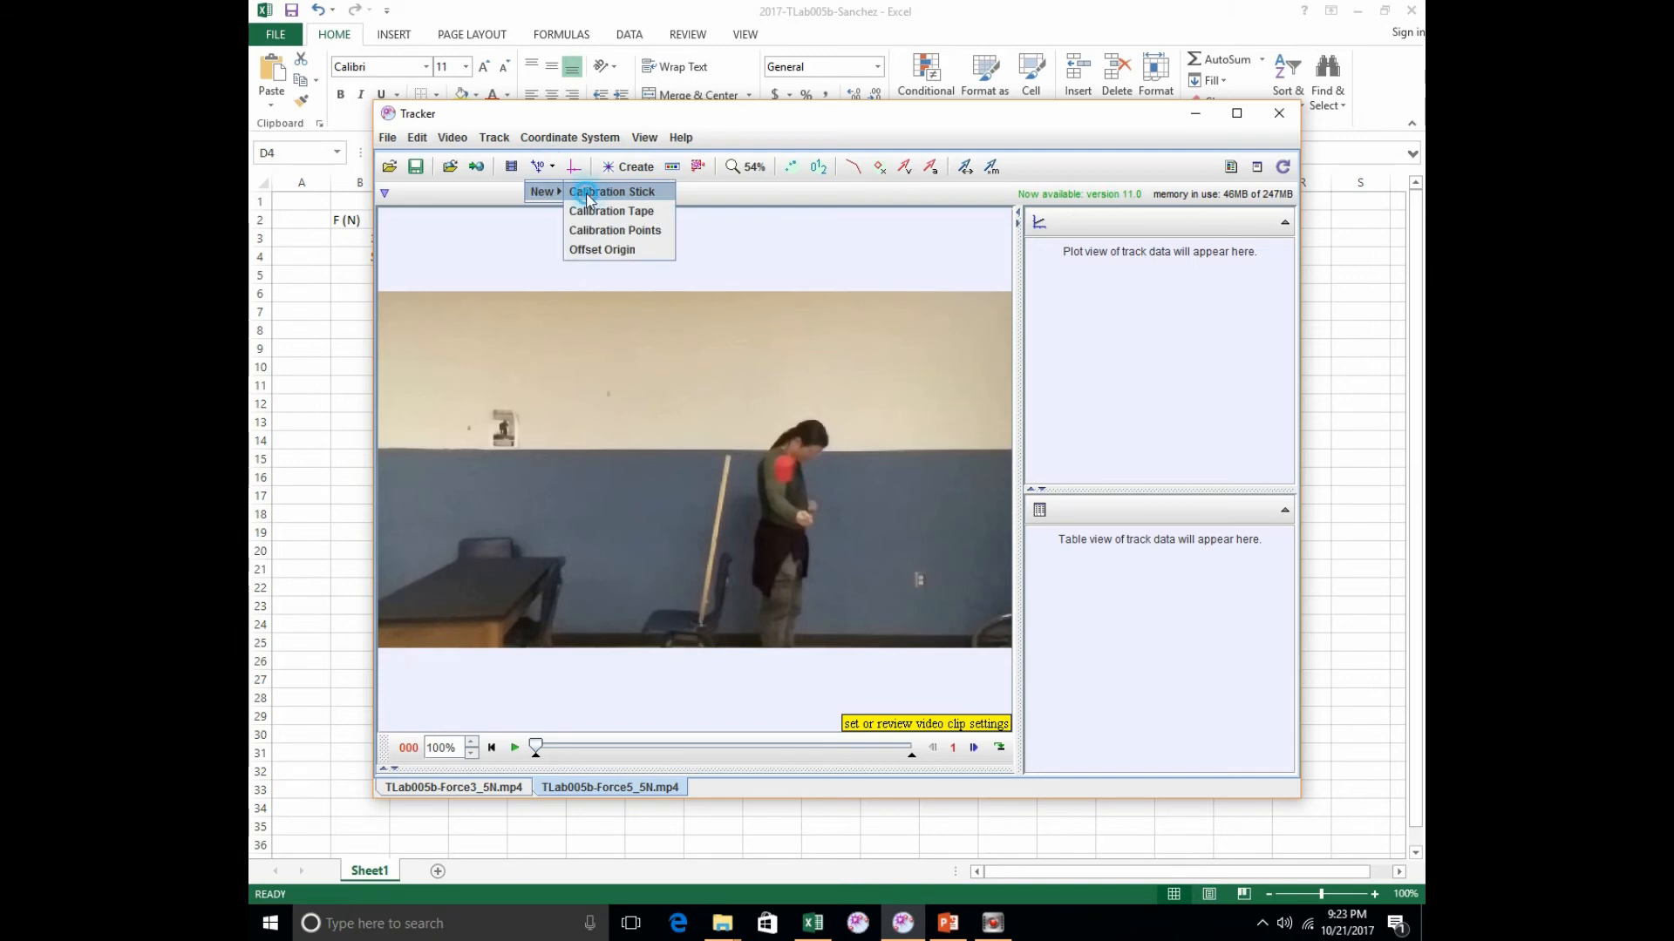
left_click(588, 199)
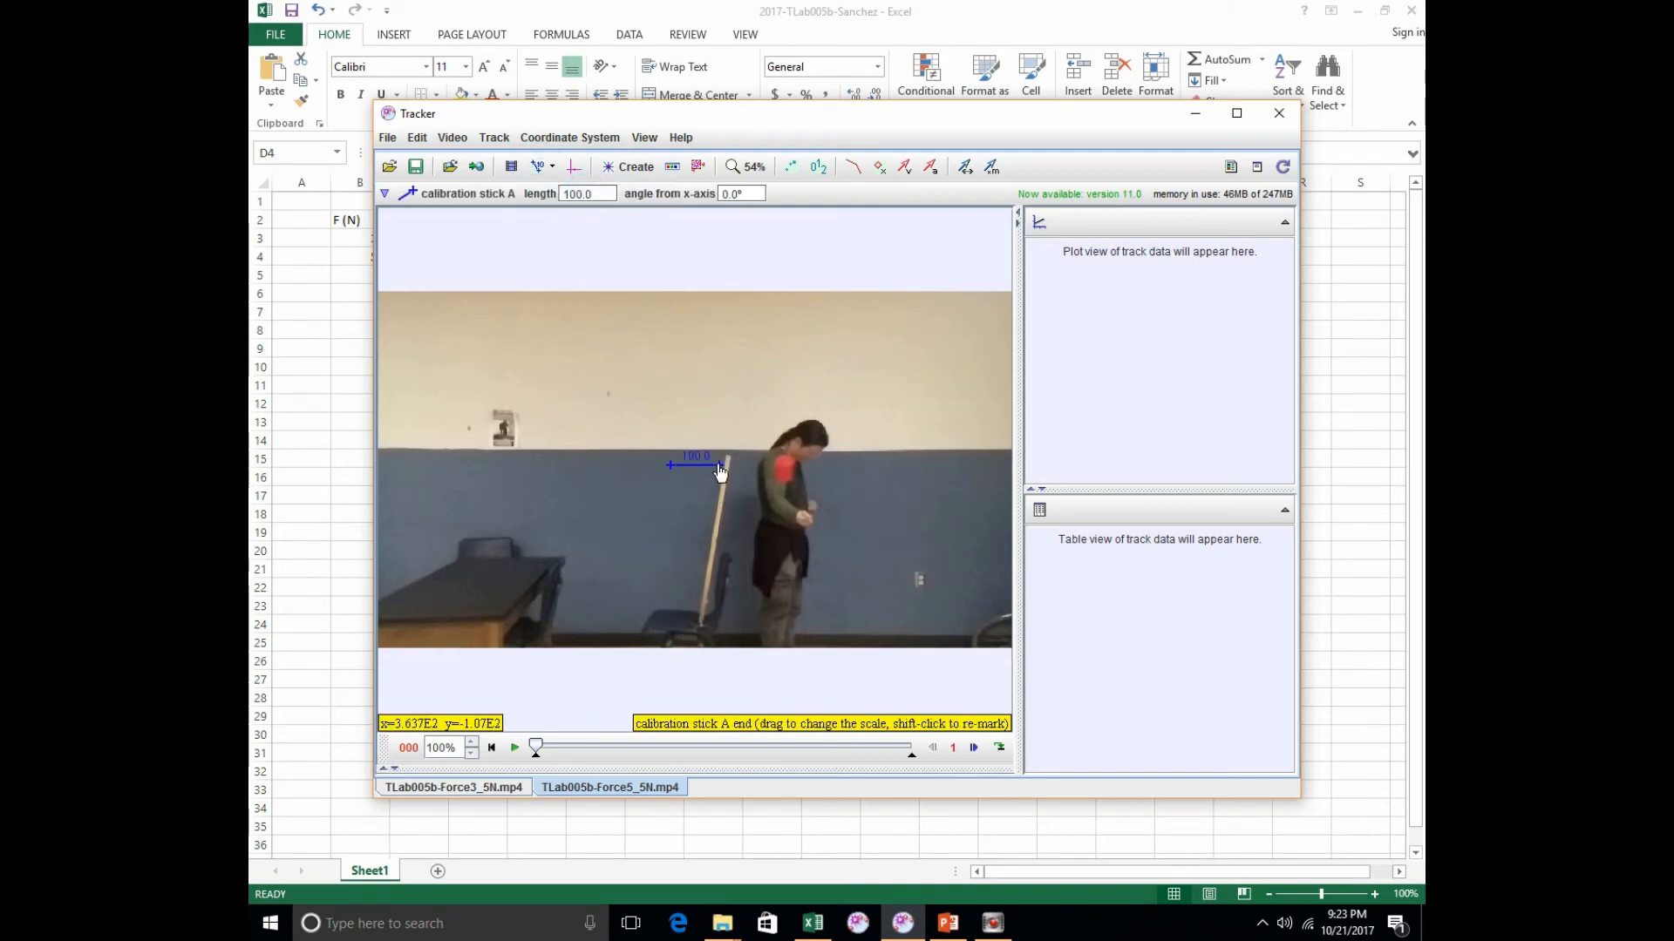
left_click_drag(718, 470, 702, 623)
left_click_drag(671, 466, 727, 459)
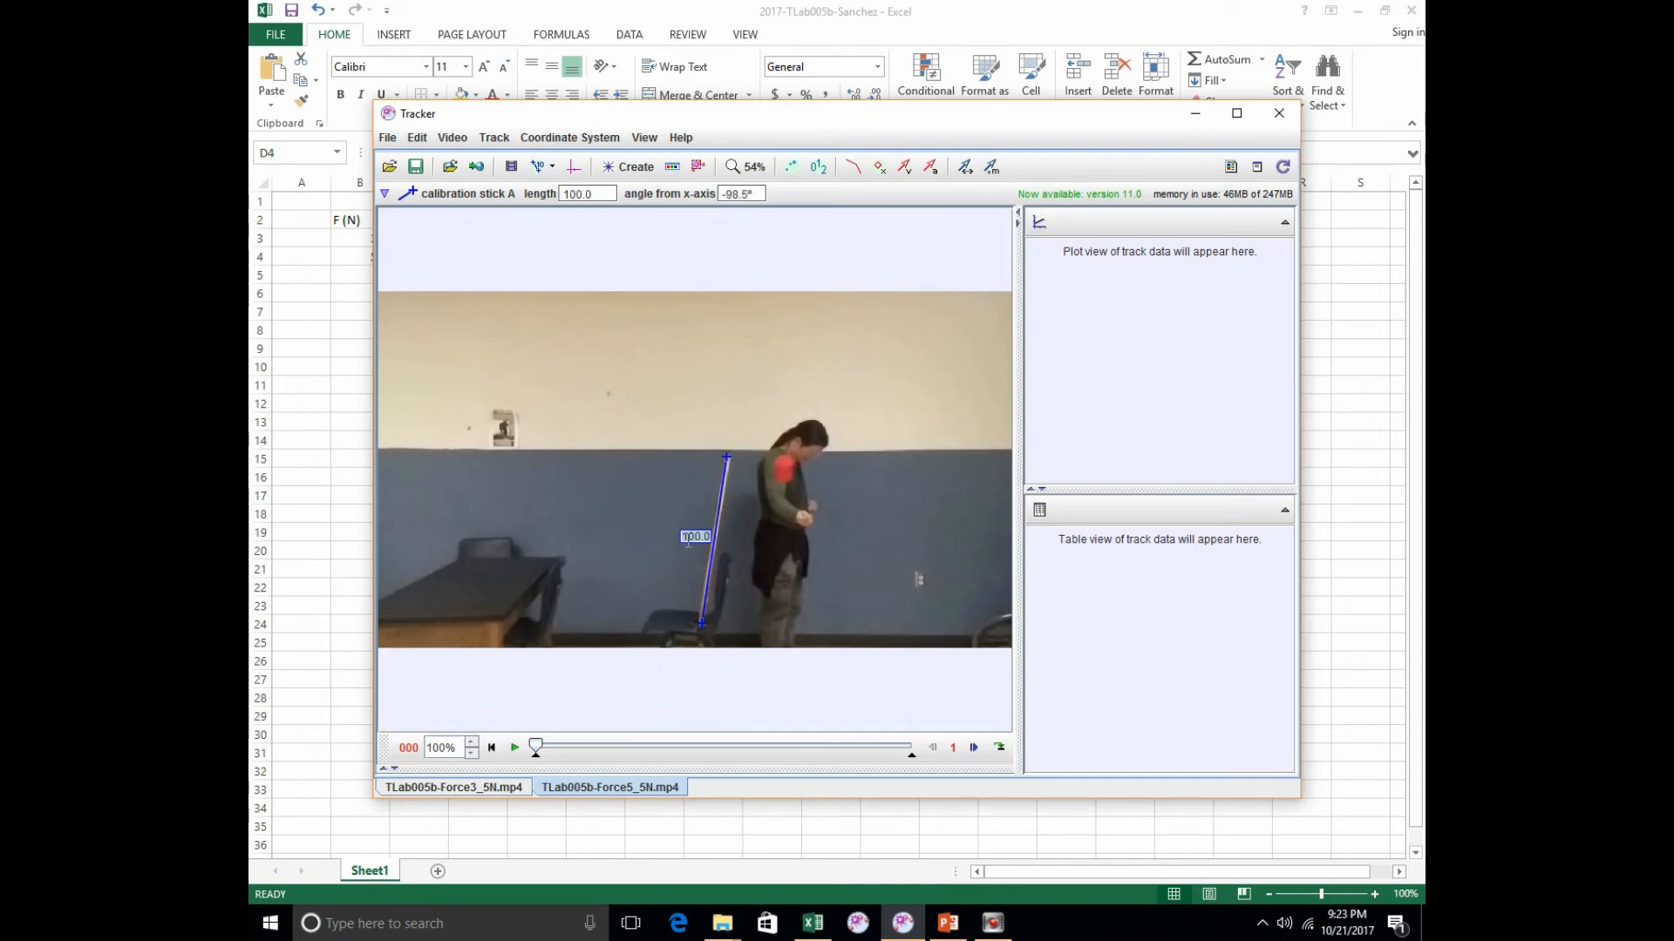
type("1")
key("Return")
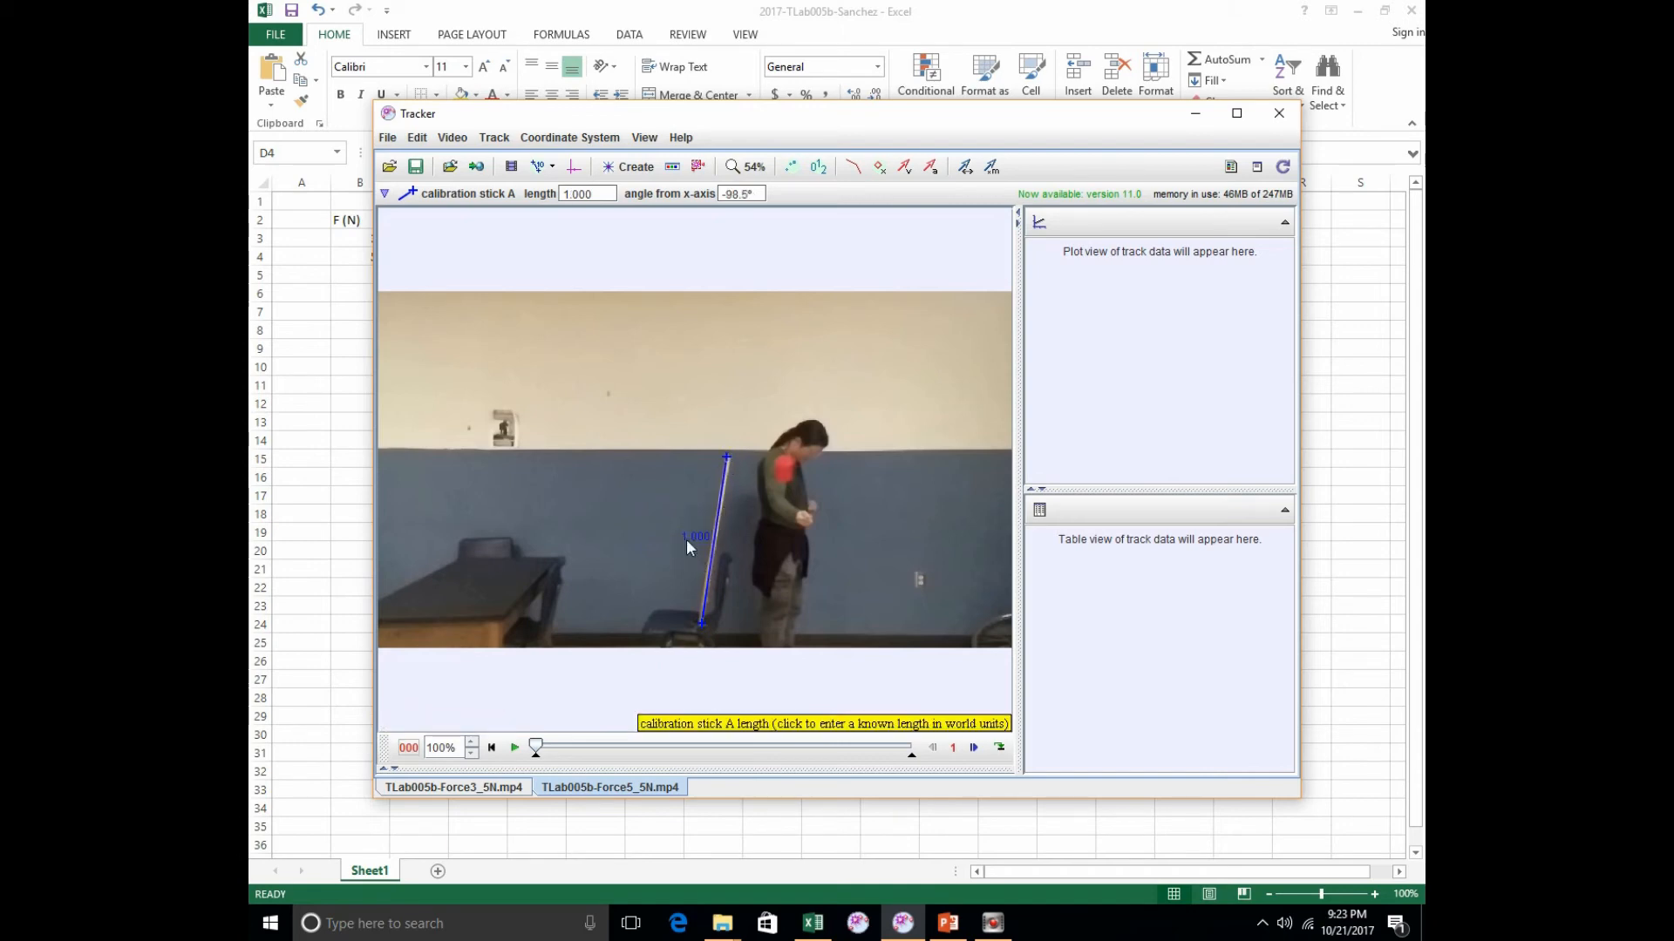
Hide the calibration stick, place the coordinate axes origin at the person's hand, and hide the axes.
left_click(540, 167)
left_click(576, 168)
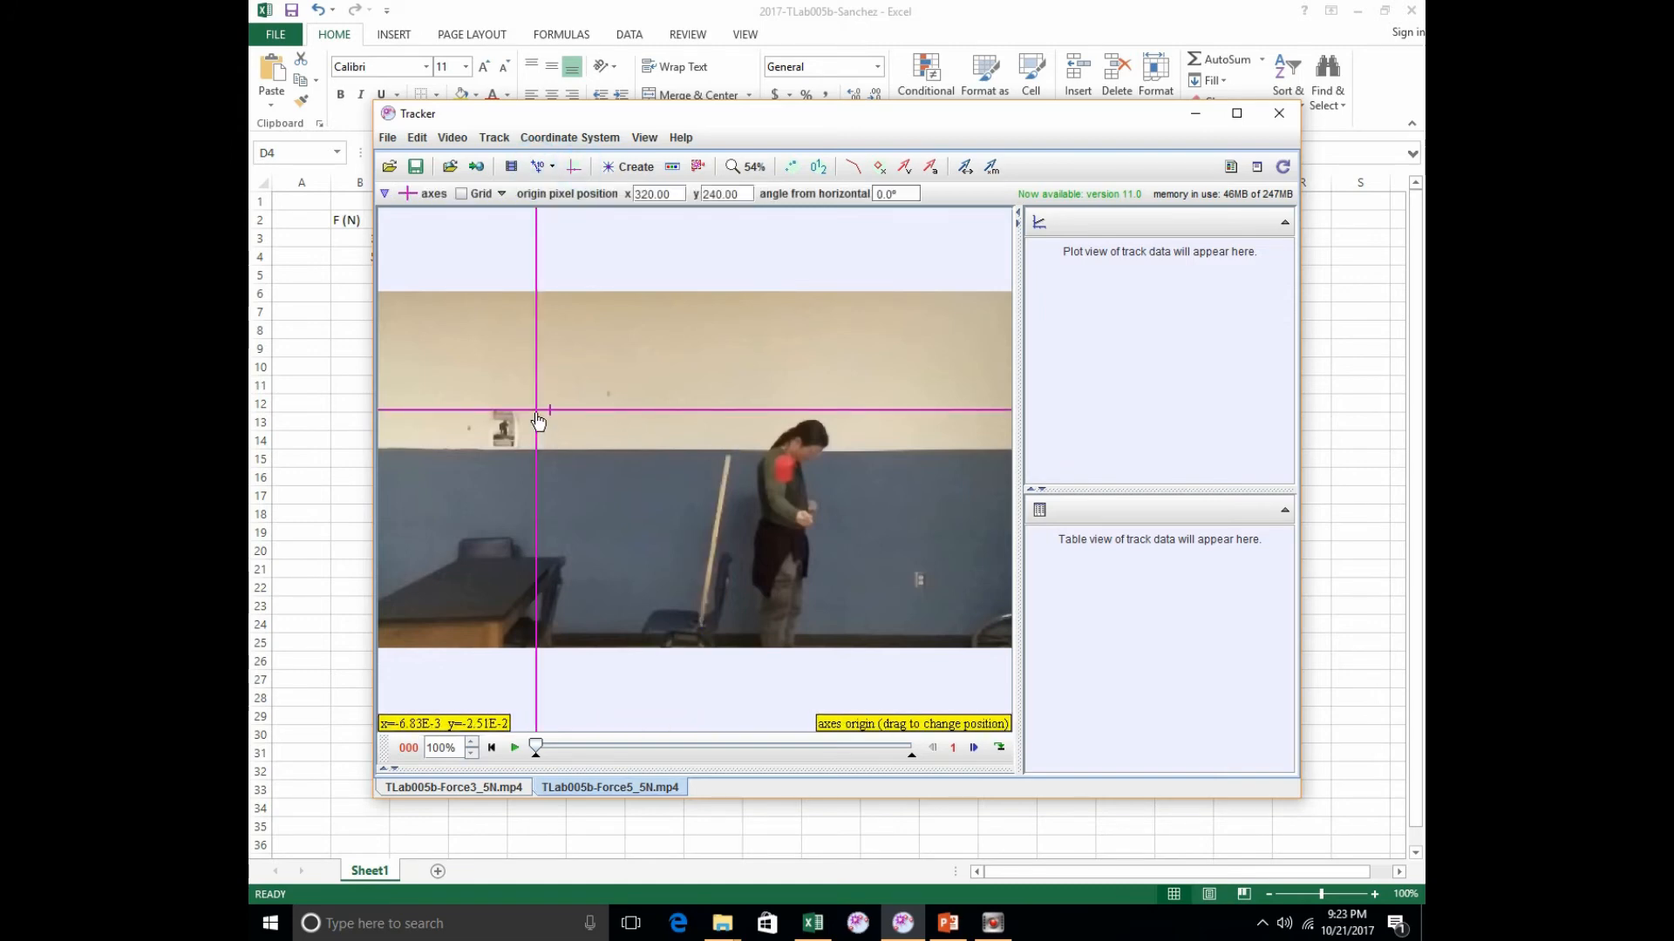
left_click_drag(537, 419, 811, 528)
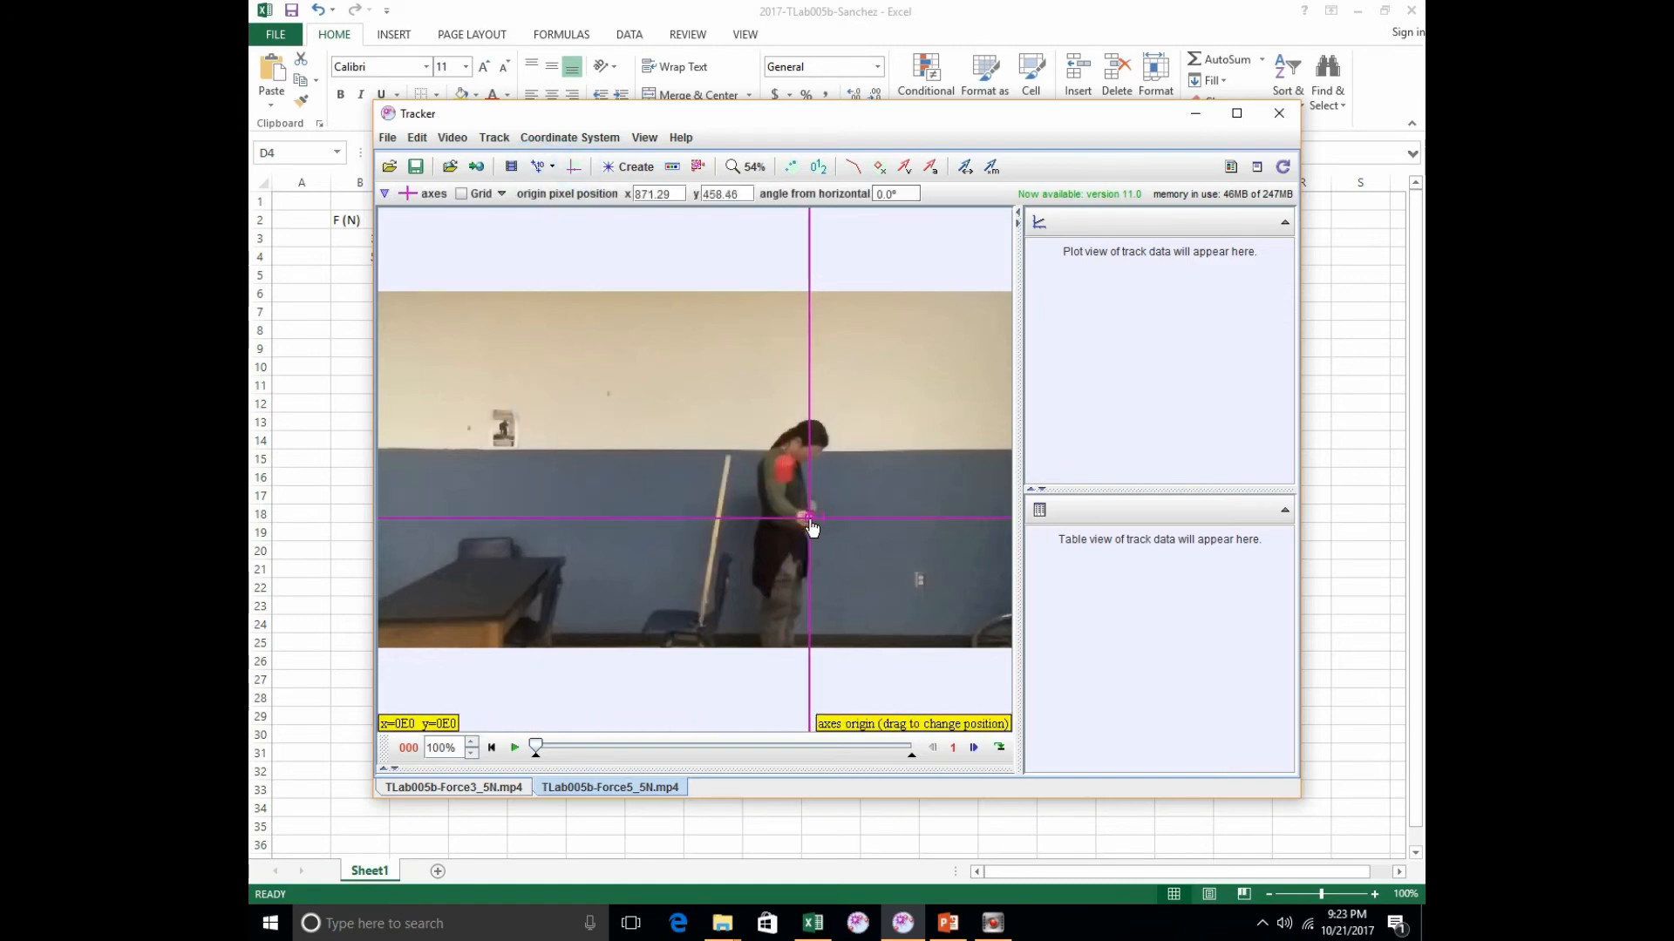
left_click(573, 167)
Create a point mass, autotrack the swinging ball from frame 0 to about frame 160, and close the Autotracker.
left_click(620, 167)
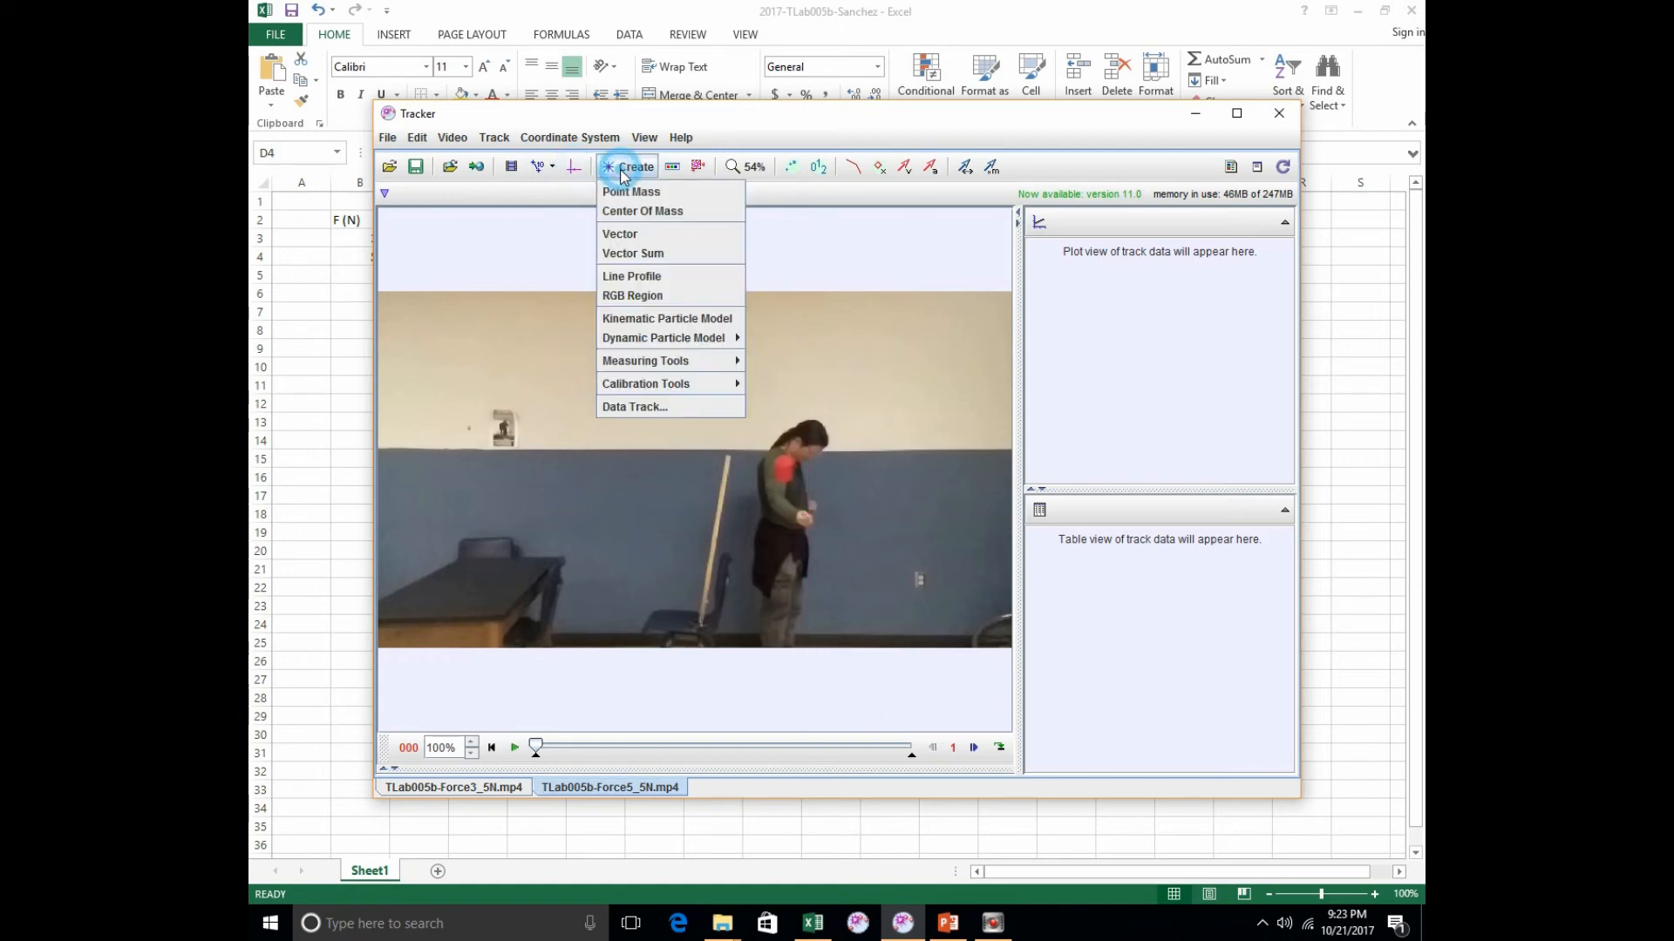
left_click(629, 191)
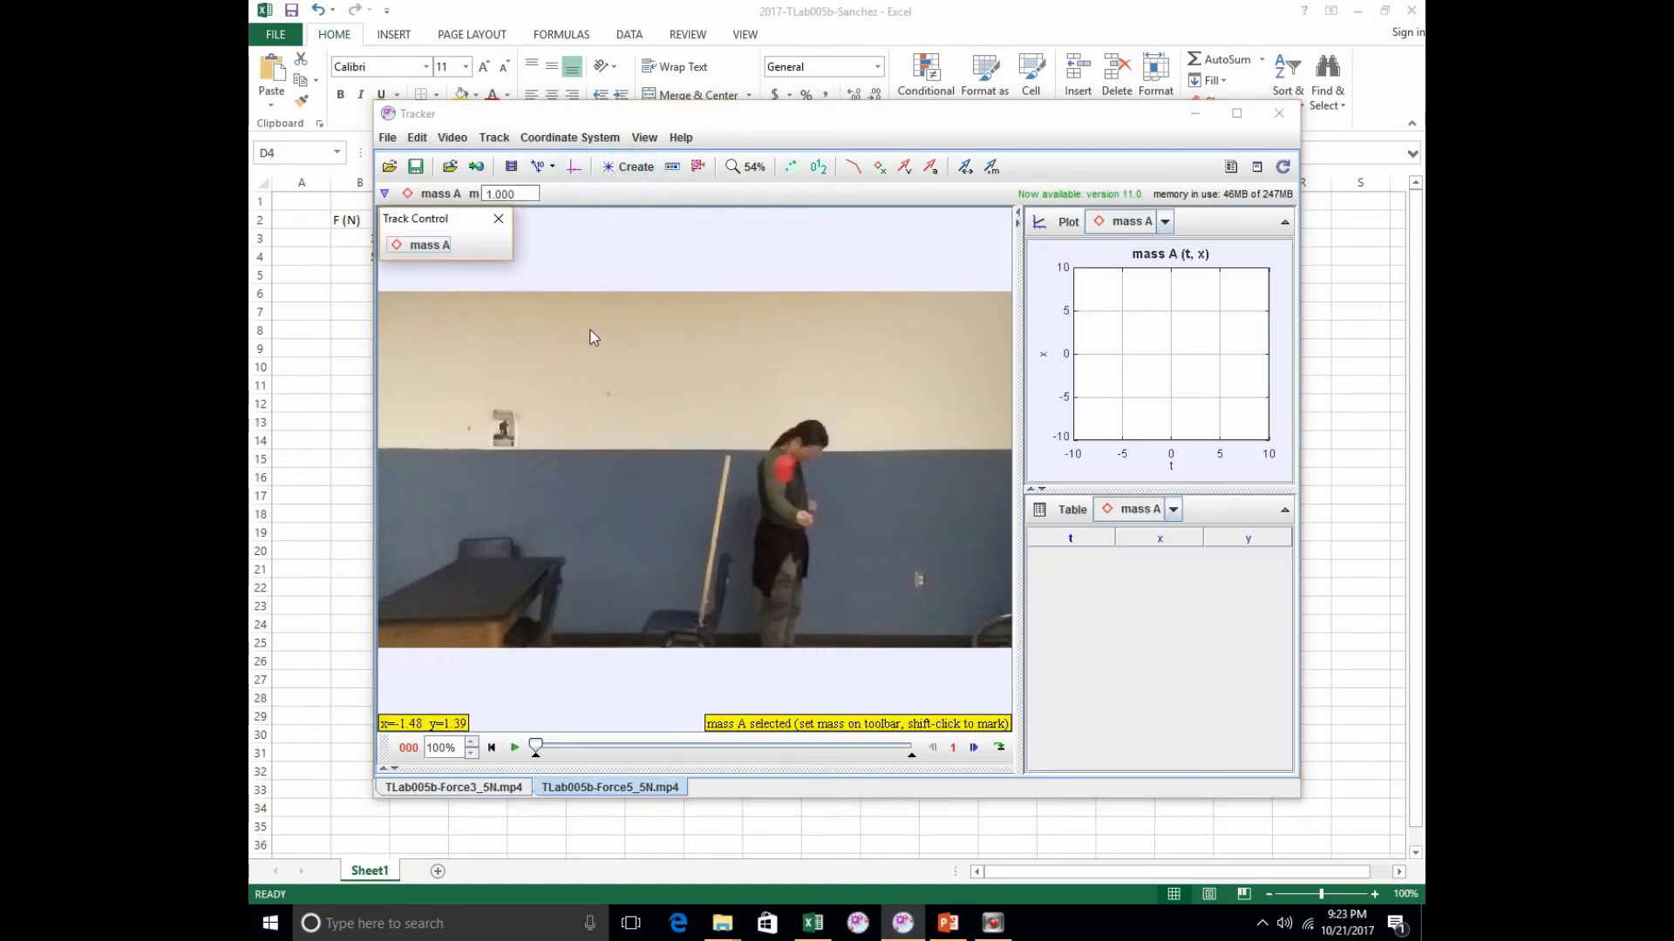
left_click(784, 468, "ctrl+shift")
left_click_drag(817, 246, 1171, 537)
left_click(1112, 567)
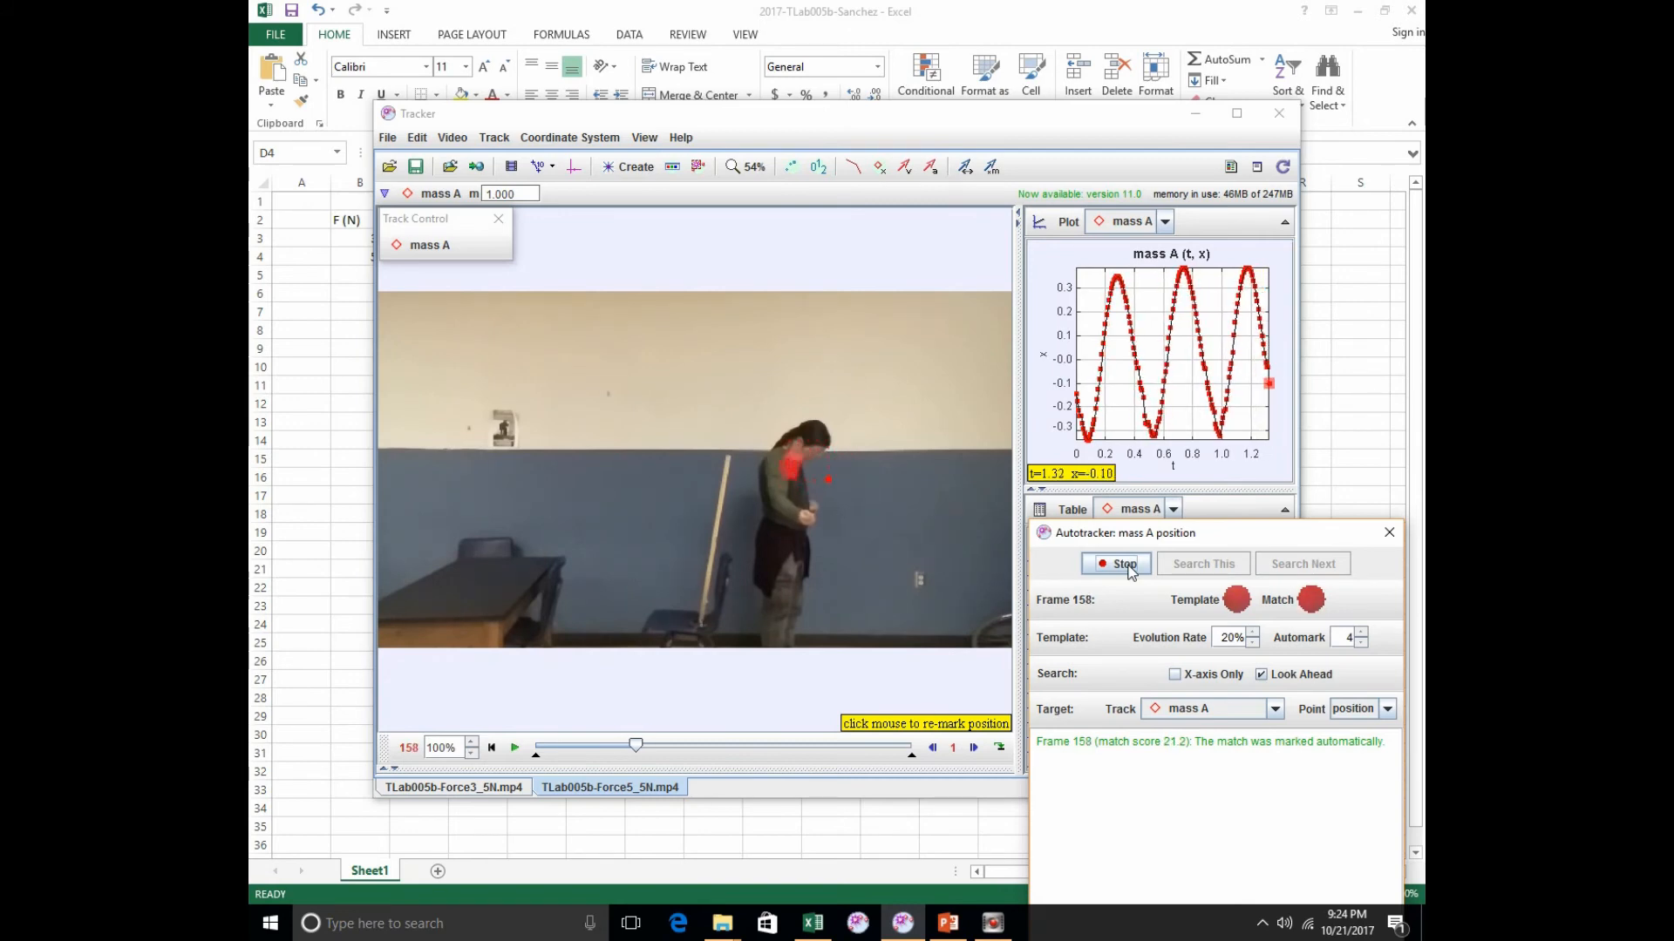
left_click(1125, 566)
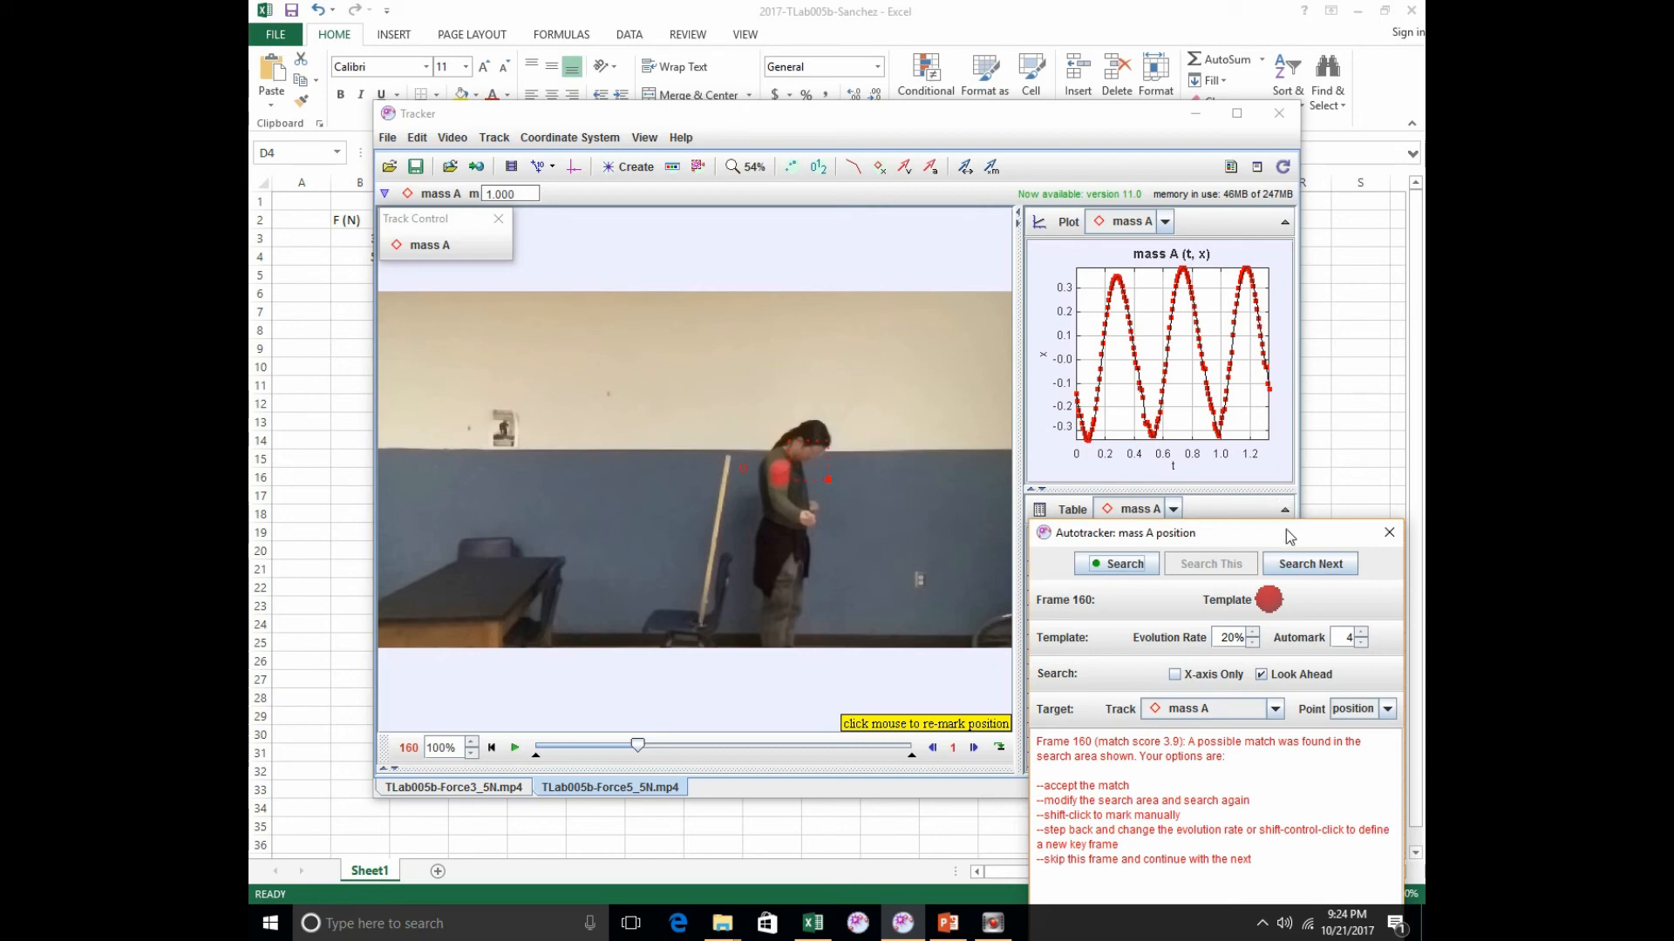
left_click_drag(1290, 535, 1285, 319)
left_click(1338, 783)
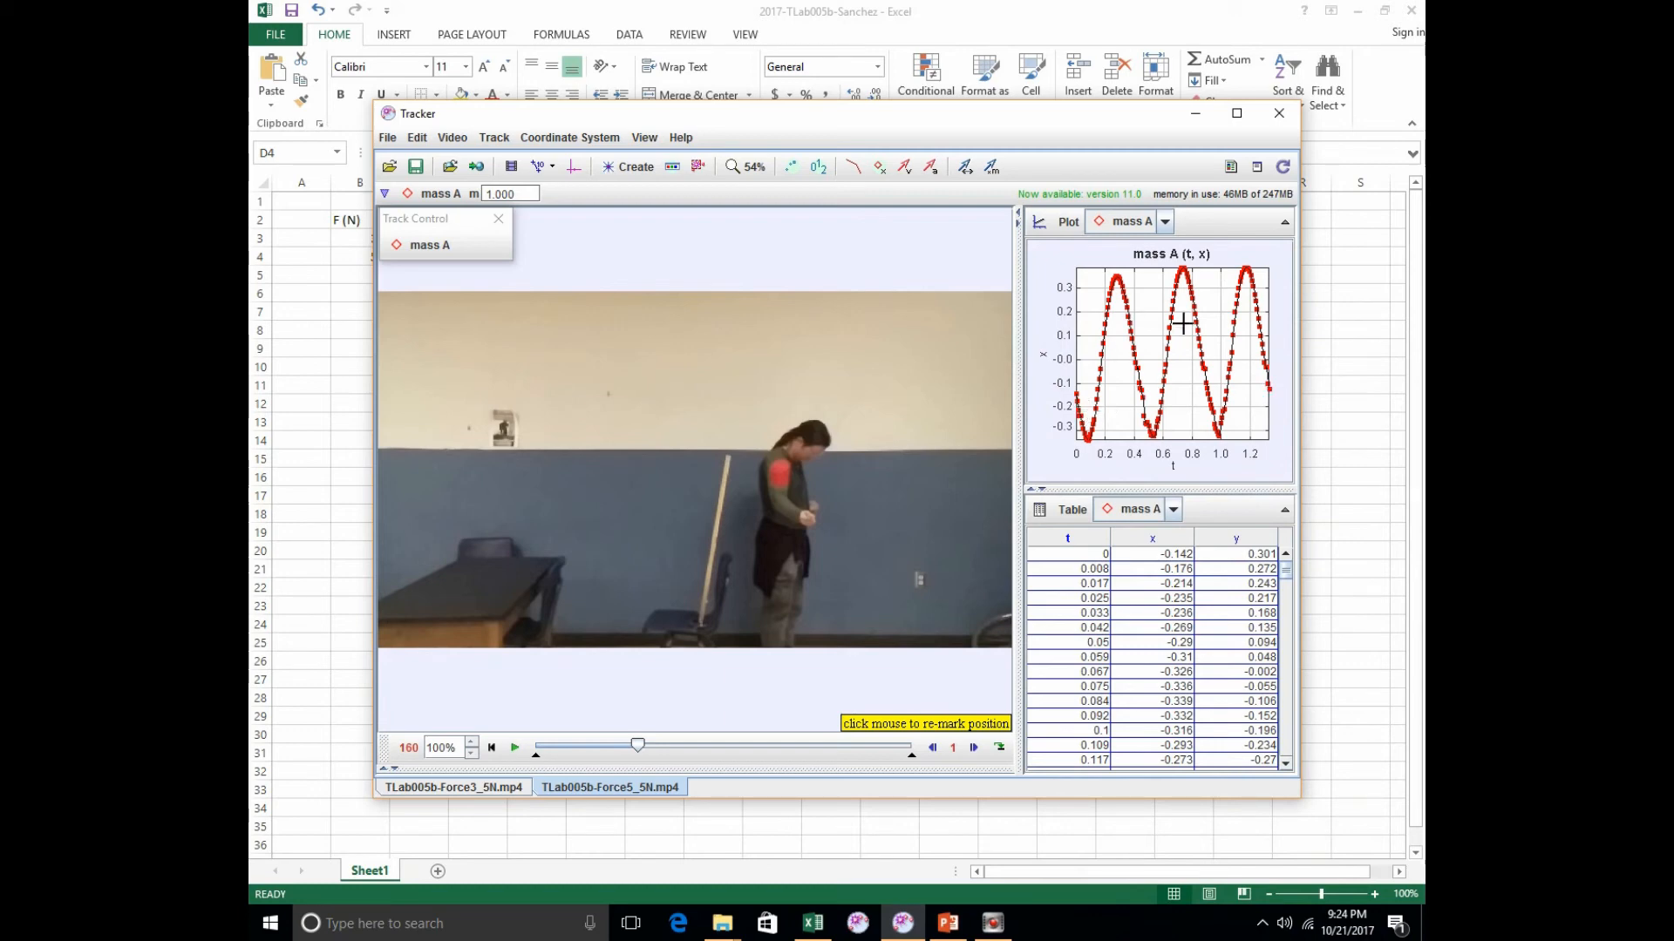
Plot mass A's position magnitude against time, switch to Excel, and enter a radius of 0.34 m for the 5.5 N force.
left_click(1043, 355)
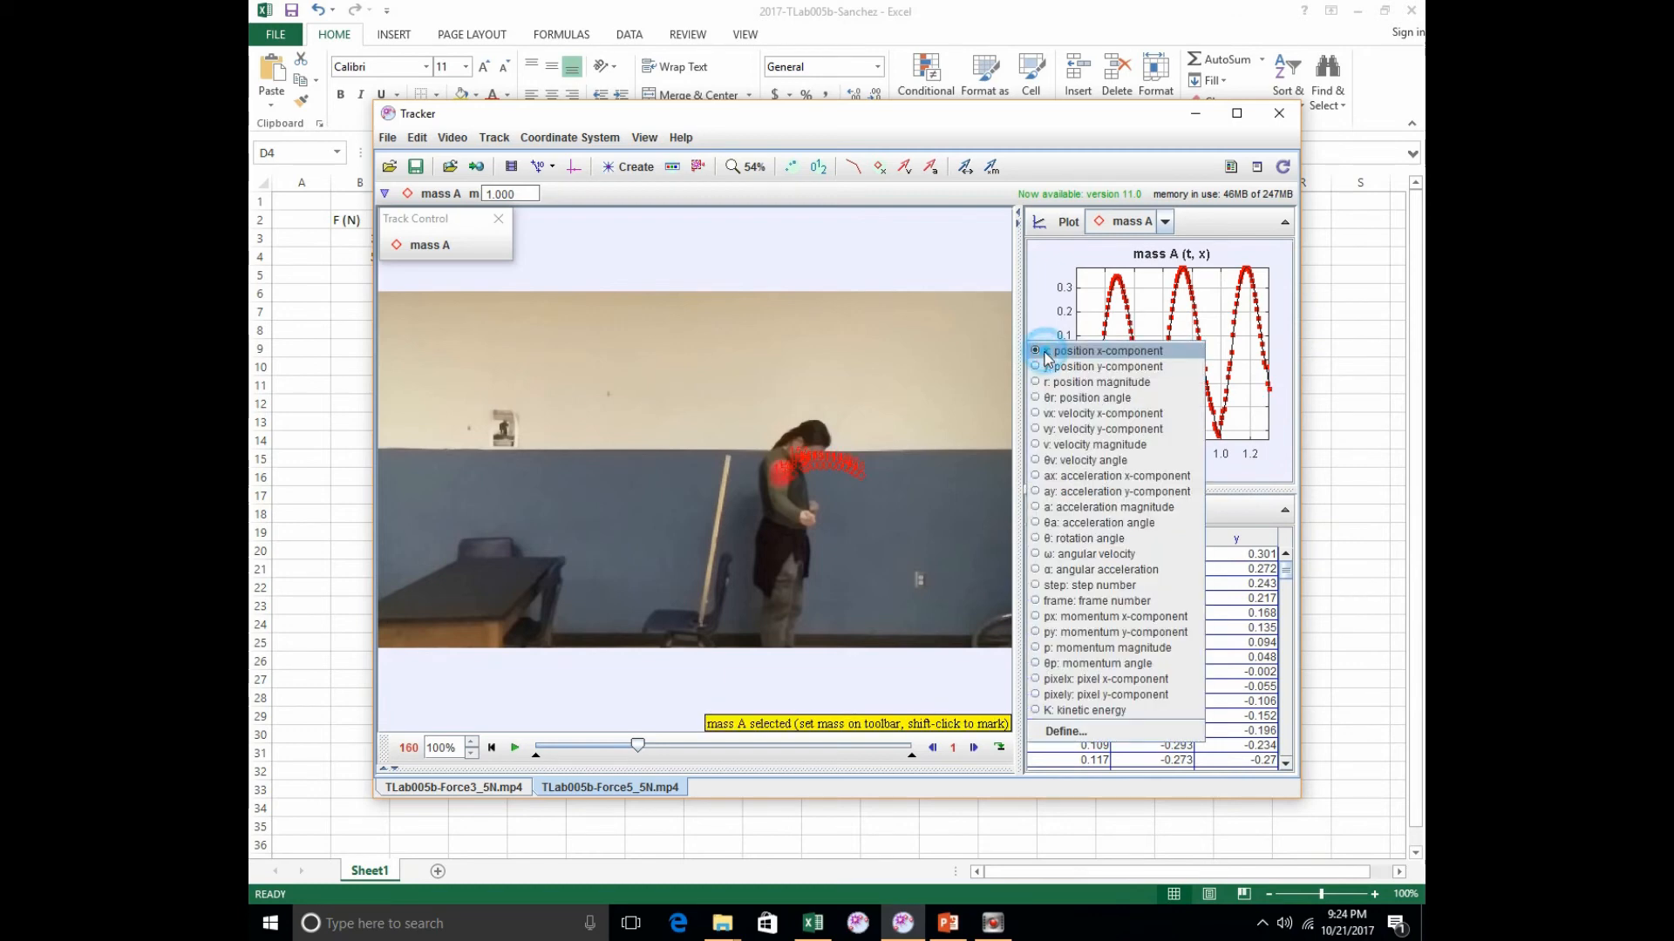
left_click(1063, 384)
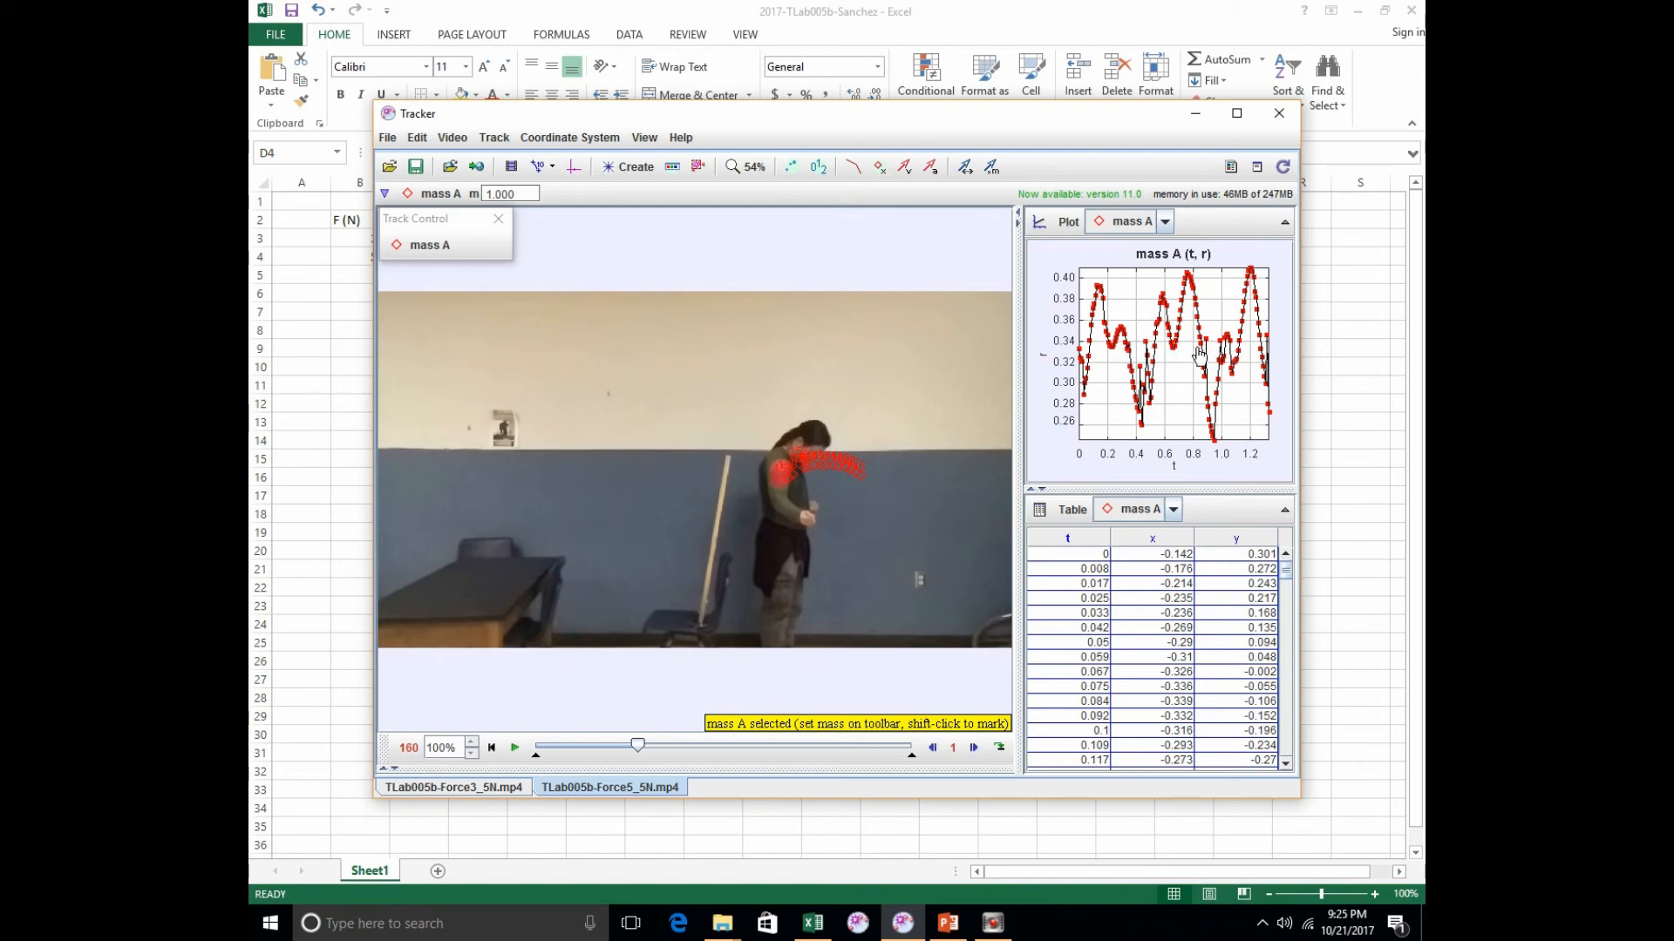
left_click(795, 9)
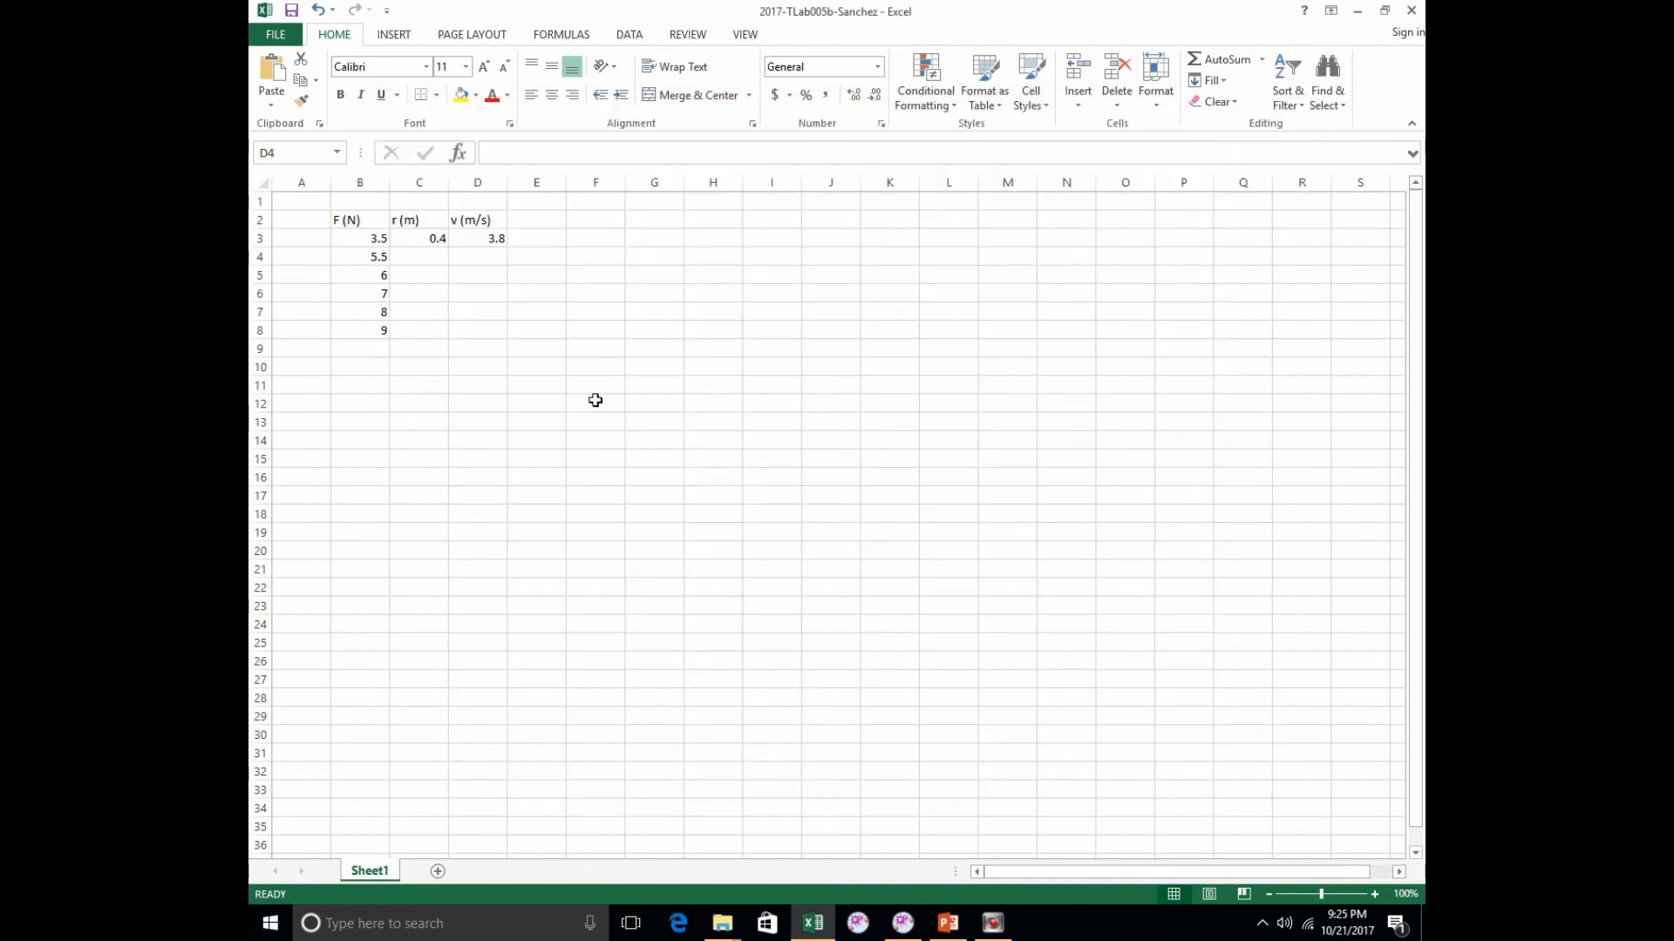
left_click(429, 250)
type("0")
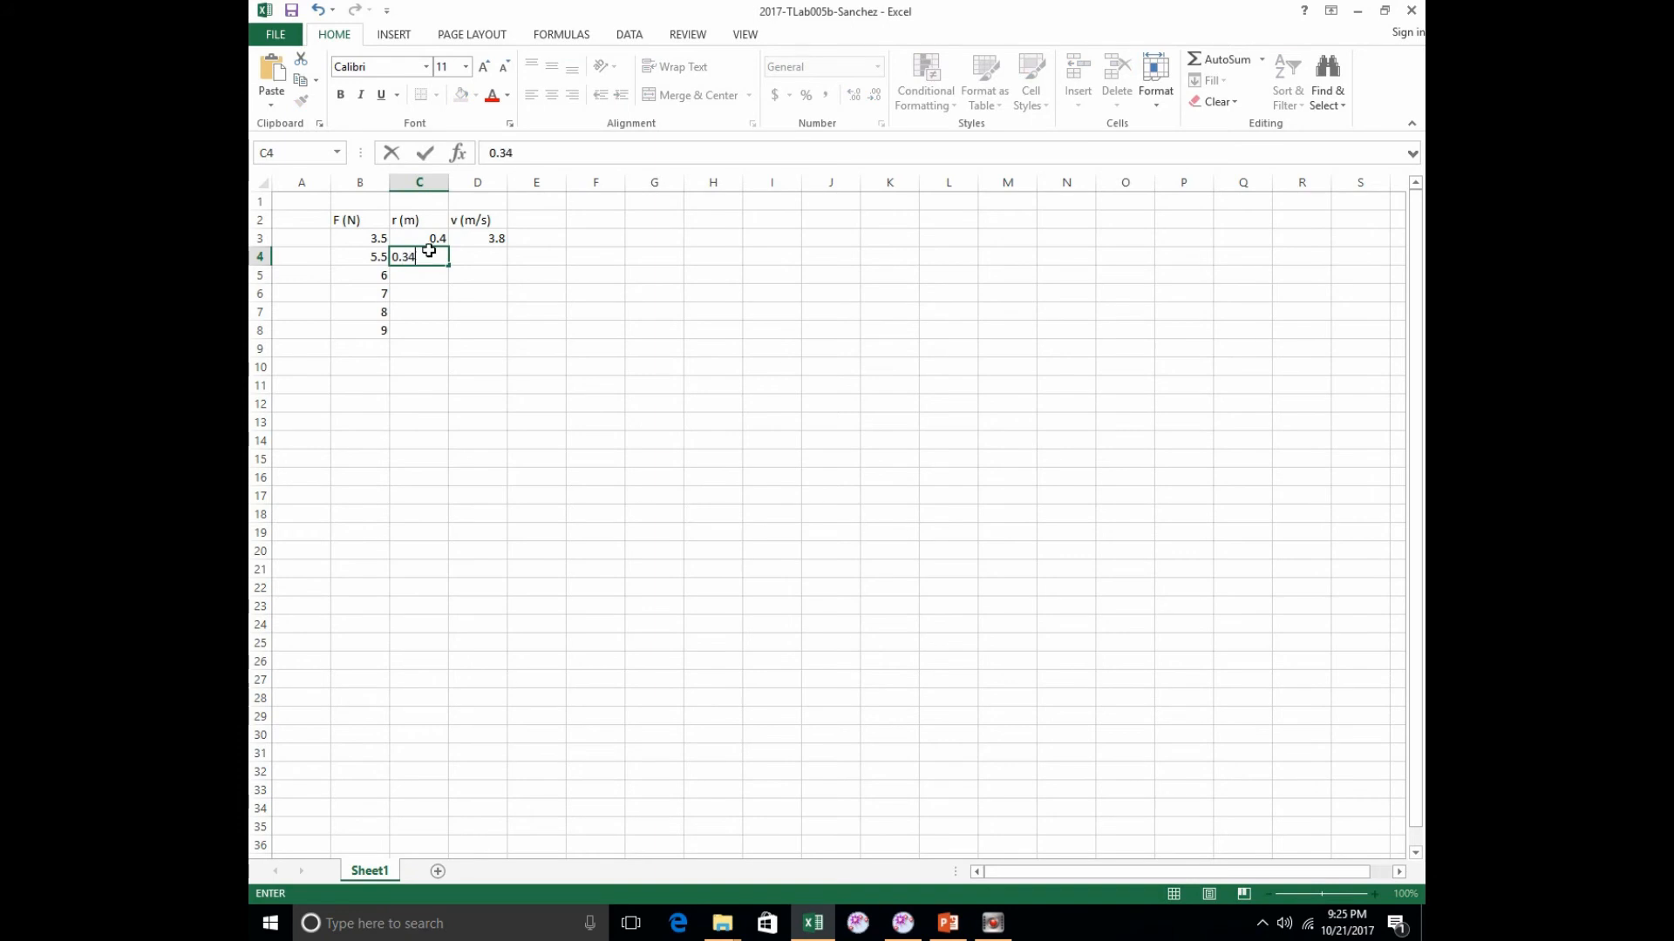
type(".34")
key("Tab")
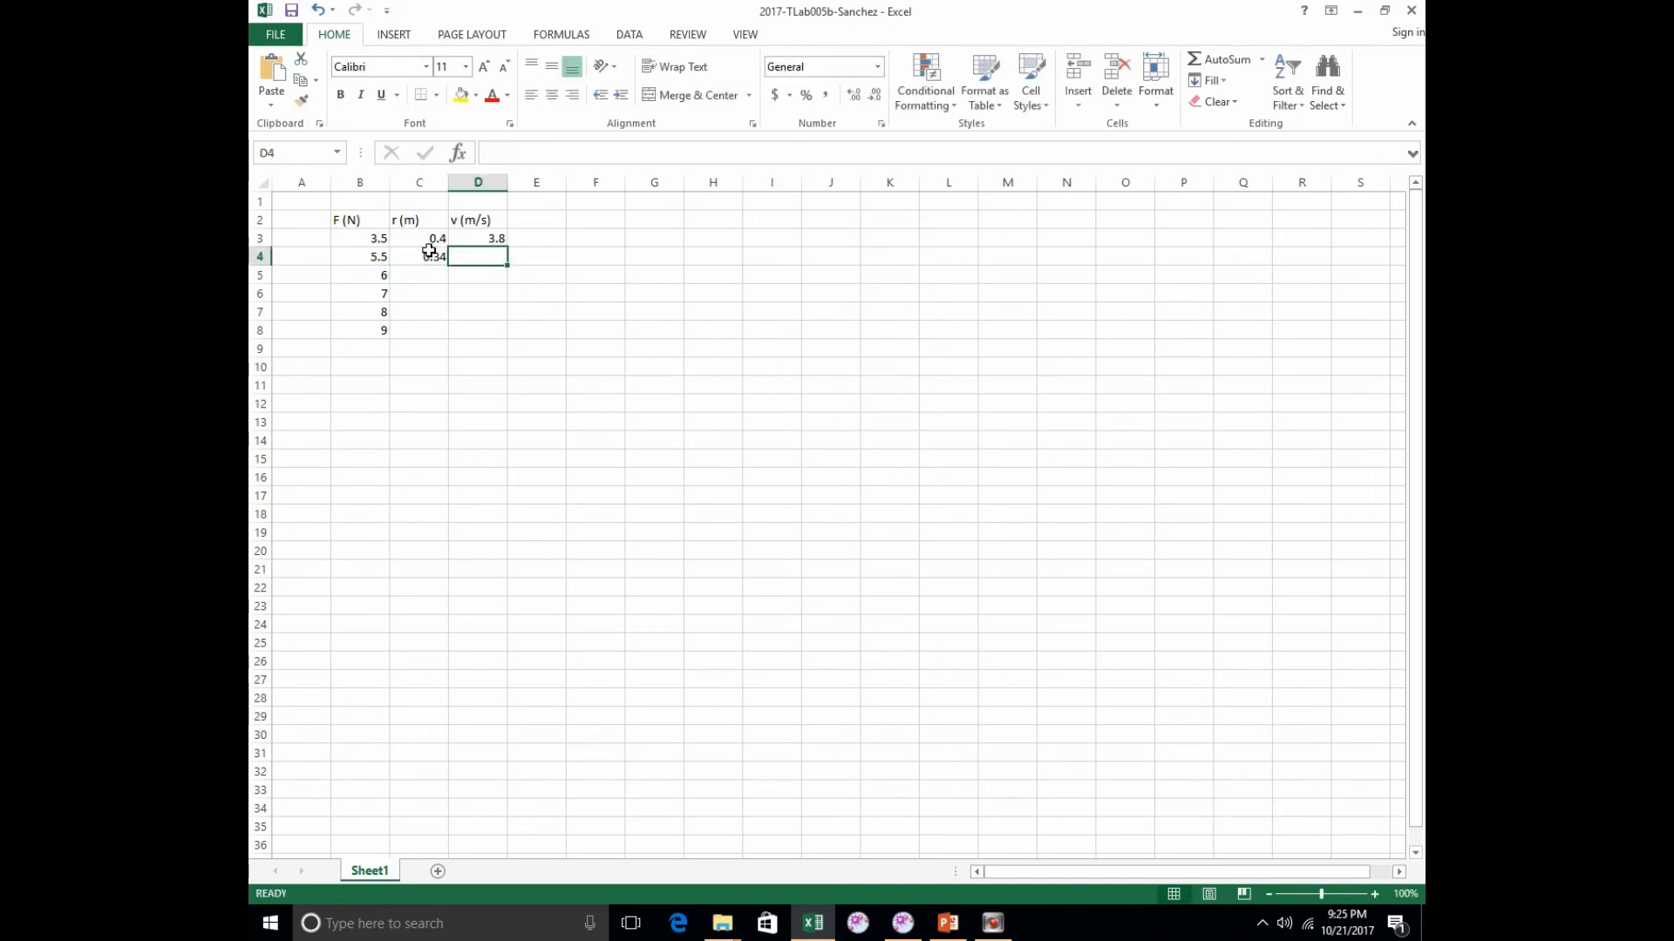
Switch to Tracker and plot mass A's velocity magnitude against time to examine its speed.
left_click(903, 924)
left_click(1043, 357)
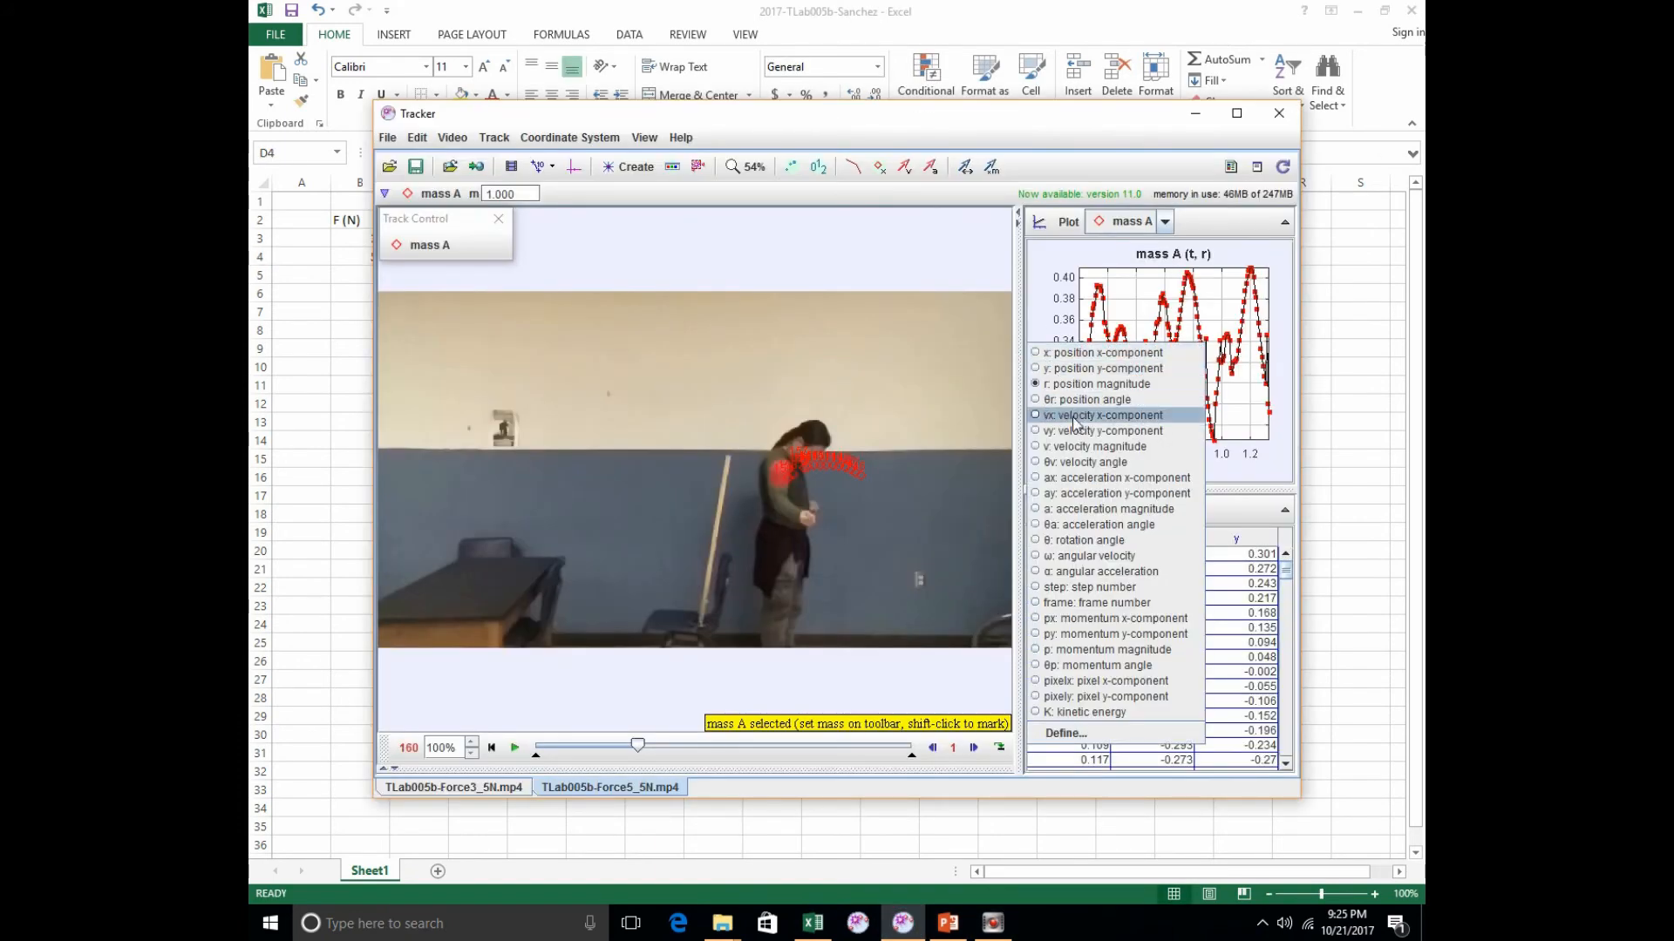
left_click(1081, 447)
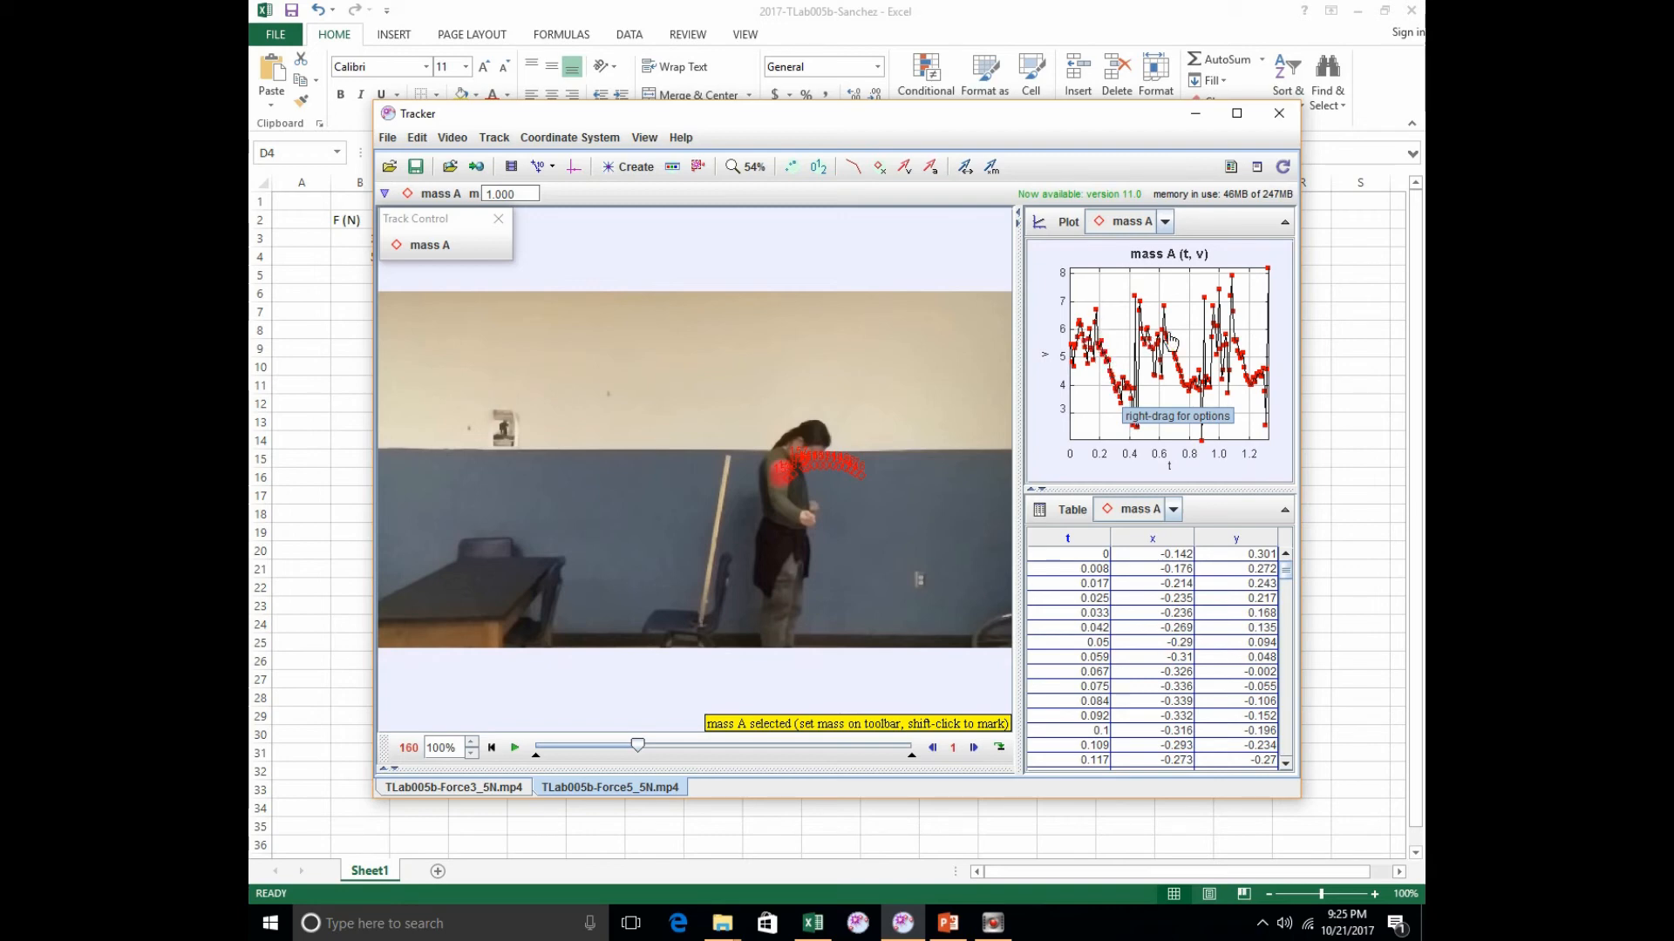
Switch to Excel, enter a velocity of 4.9 m/s for the 5.5 N force, and select the radius cell for 6 N.
left_click(874, 3)
type("4.9")
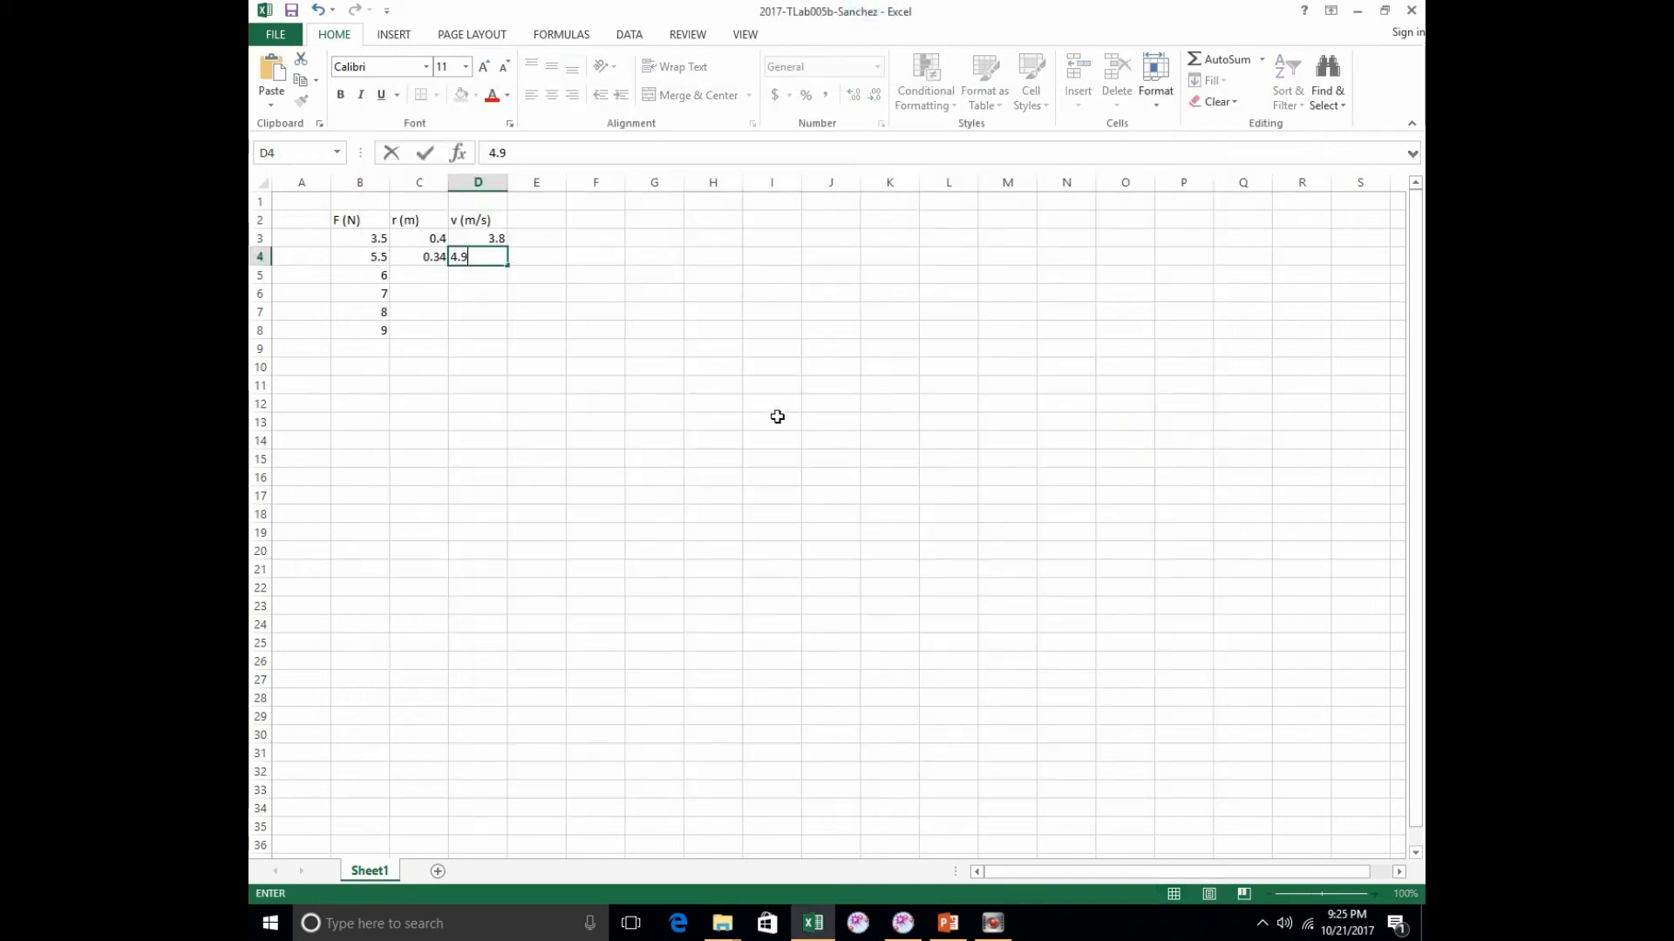
key("Return")
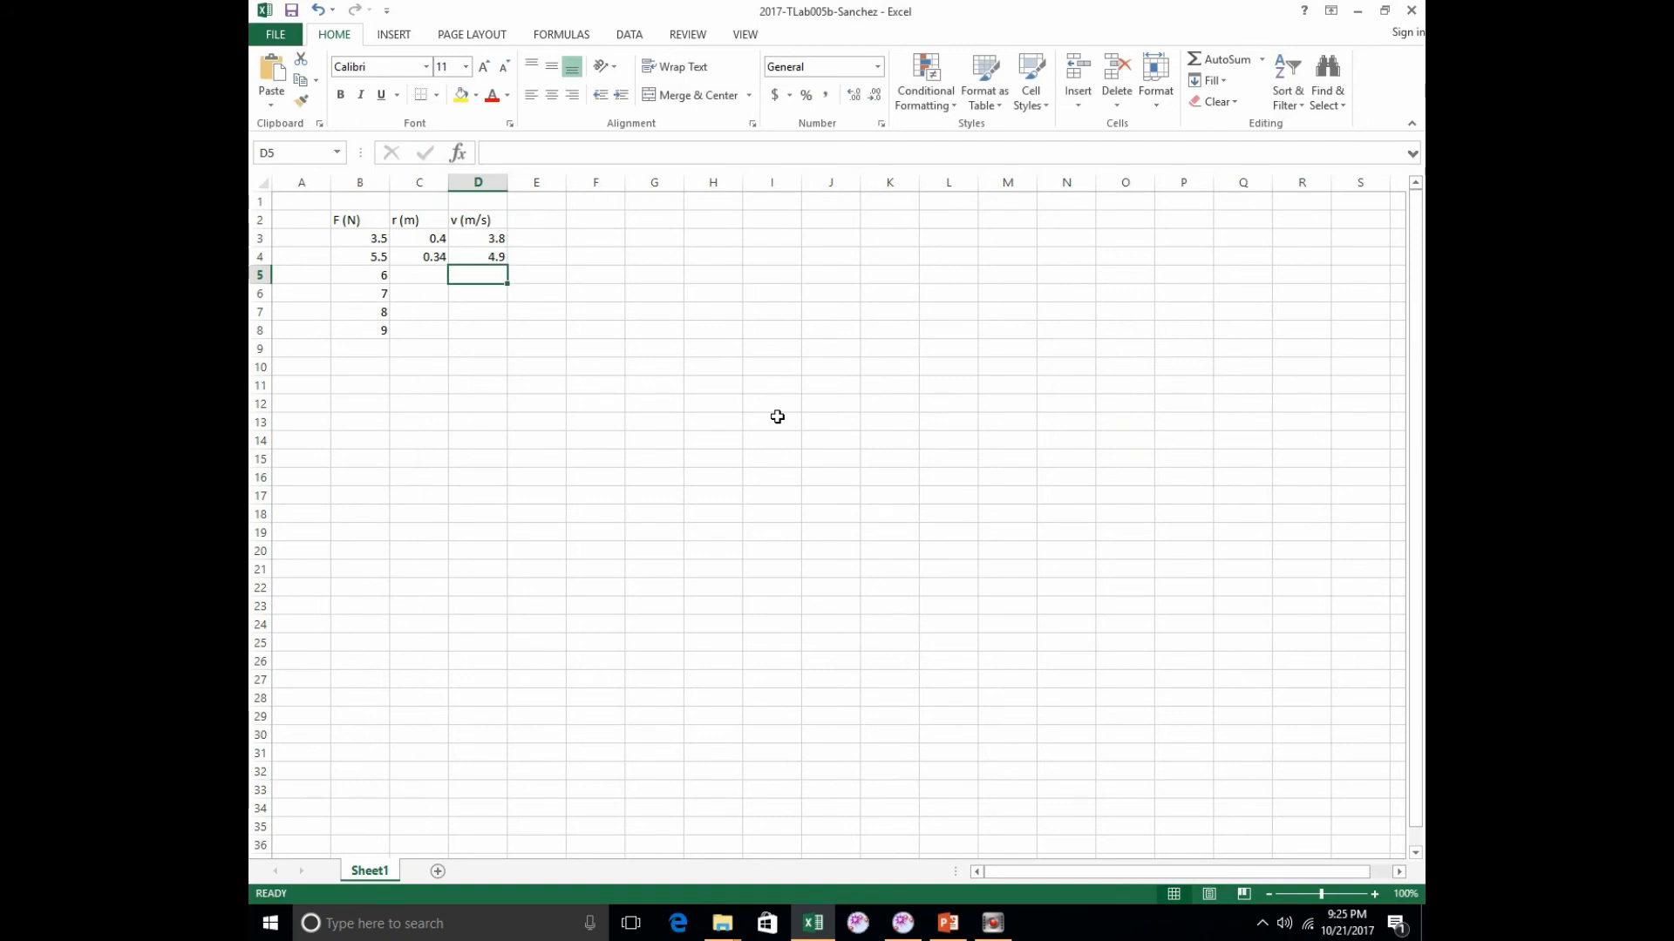
key("Left")
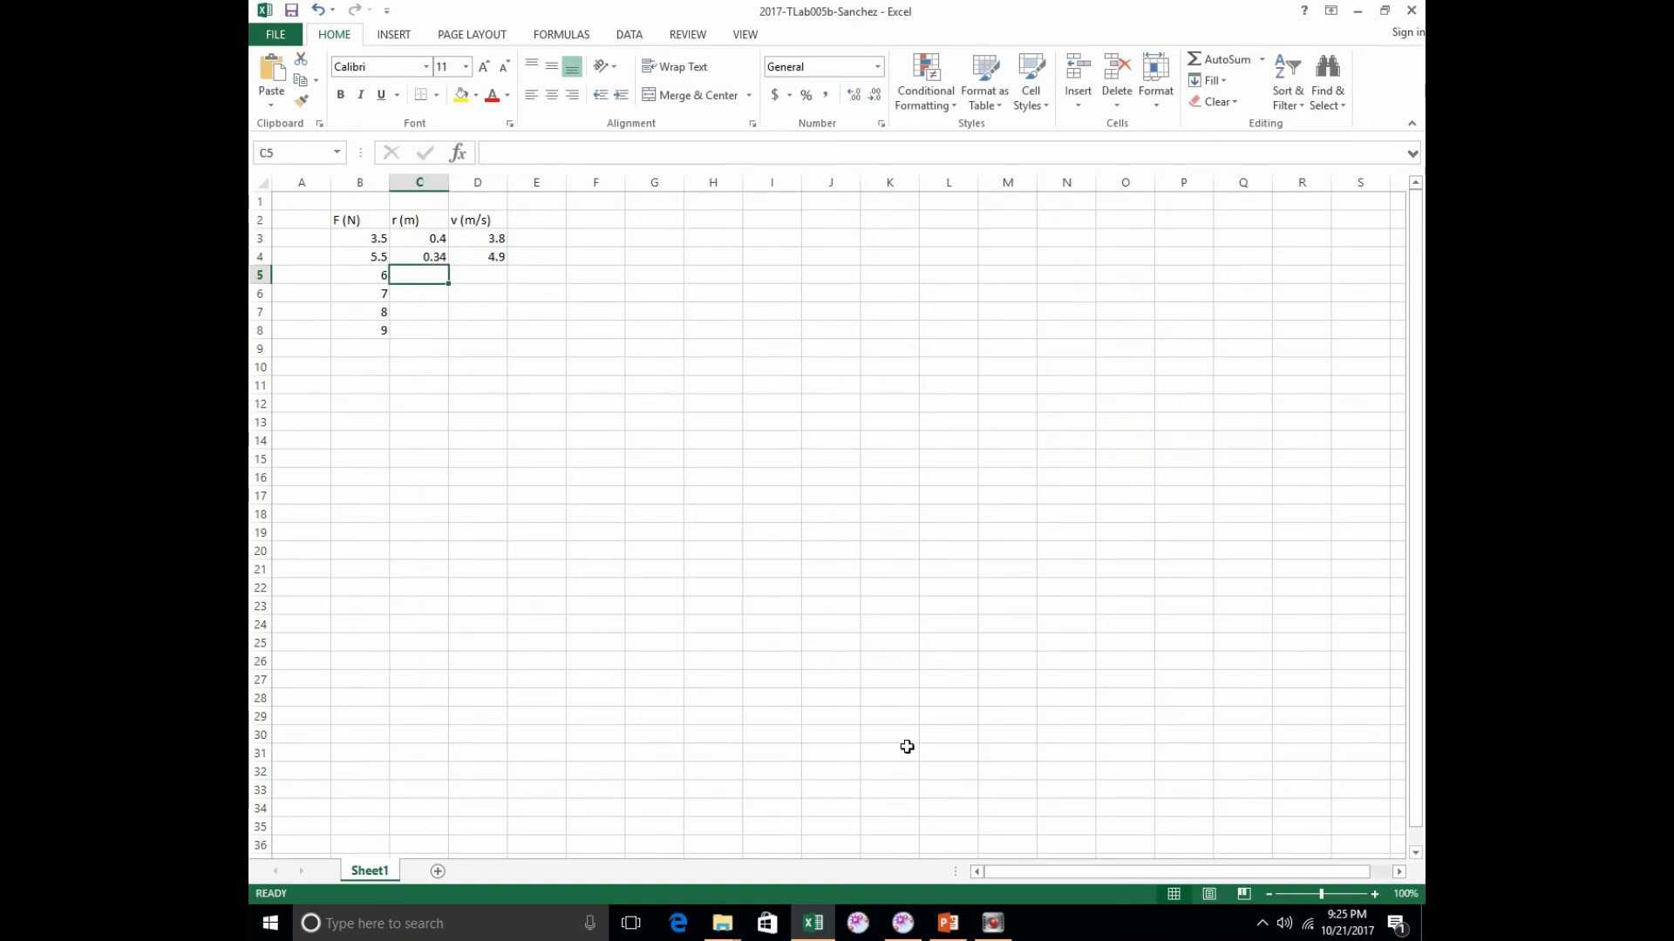
left_click(993, 924)
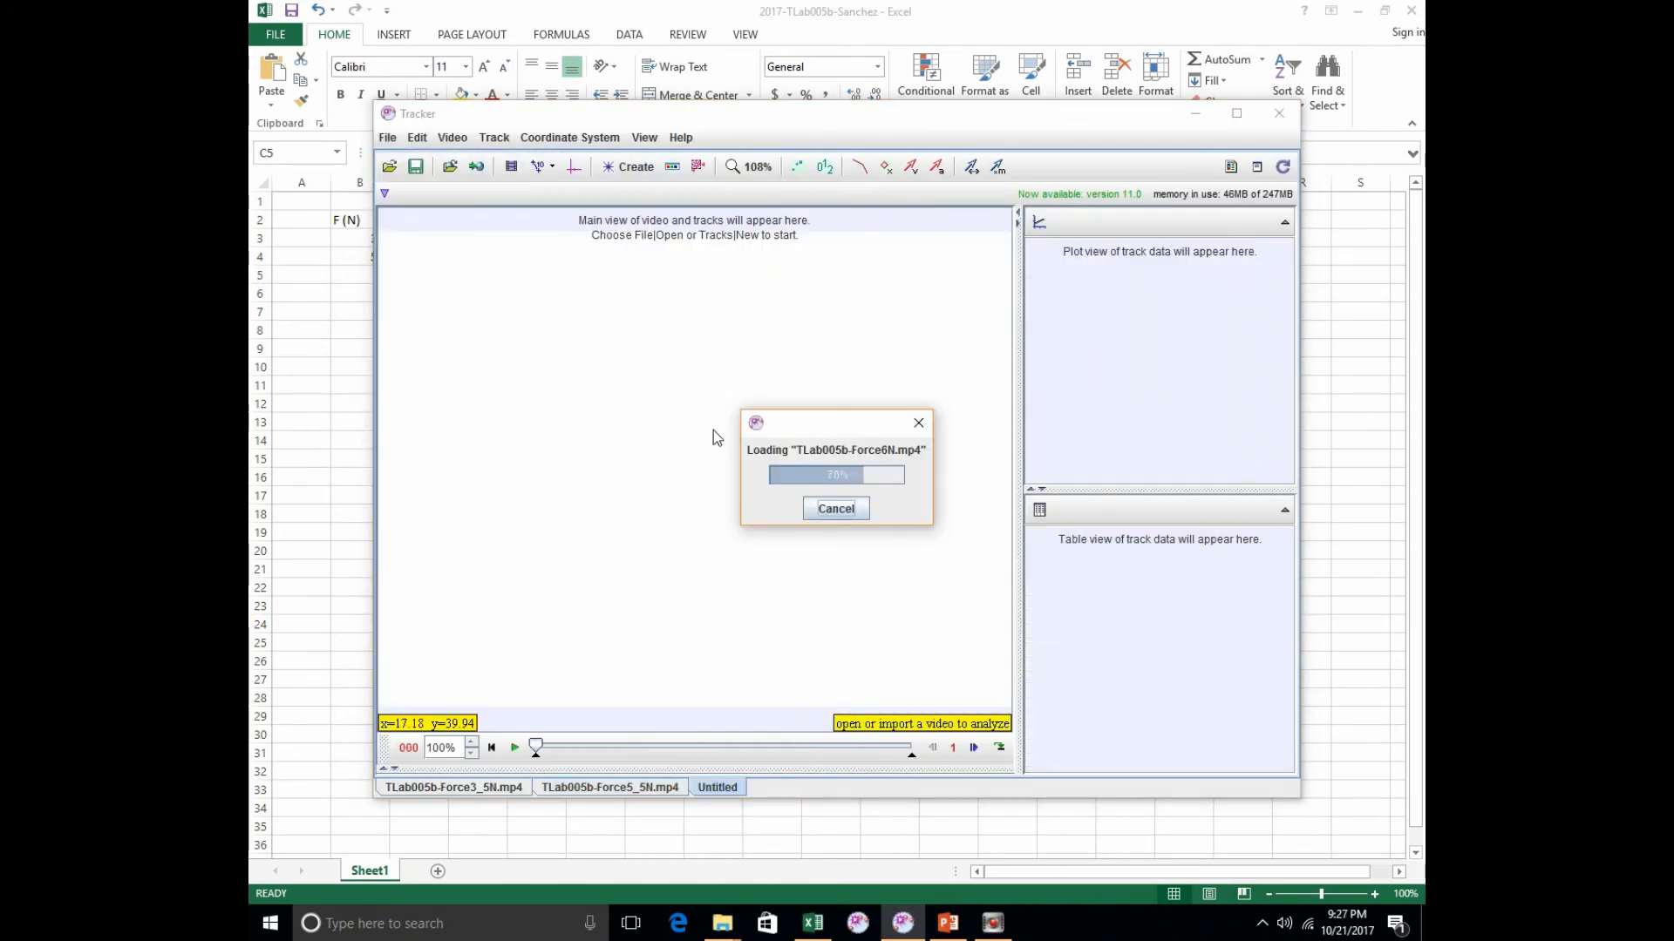
Add a calibration stick along the leaning stick in the TLab005b-Force6N.mp4 video and set its length to 1.
left_click(539, 167)
left_click(624, 189)
left_click_drag(718, 469, 701, 624)
left_click_drag(671, 469, 726, 456)
left_click(586, 194)
type("1")
key("Return")
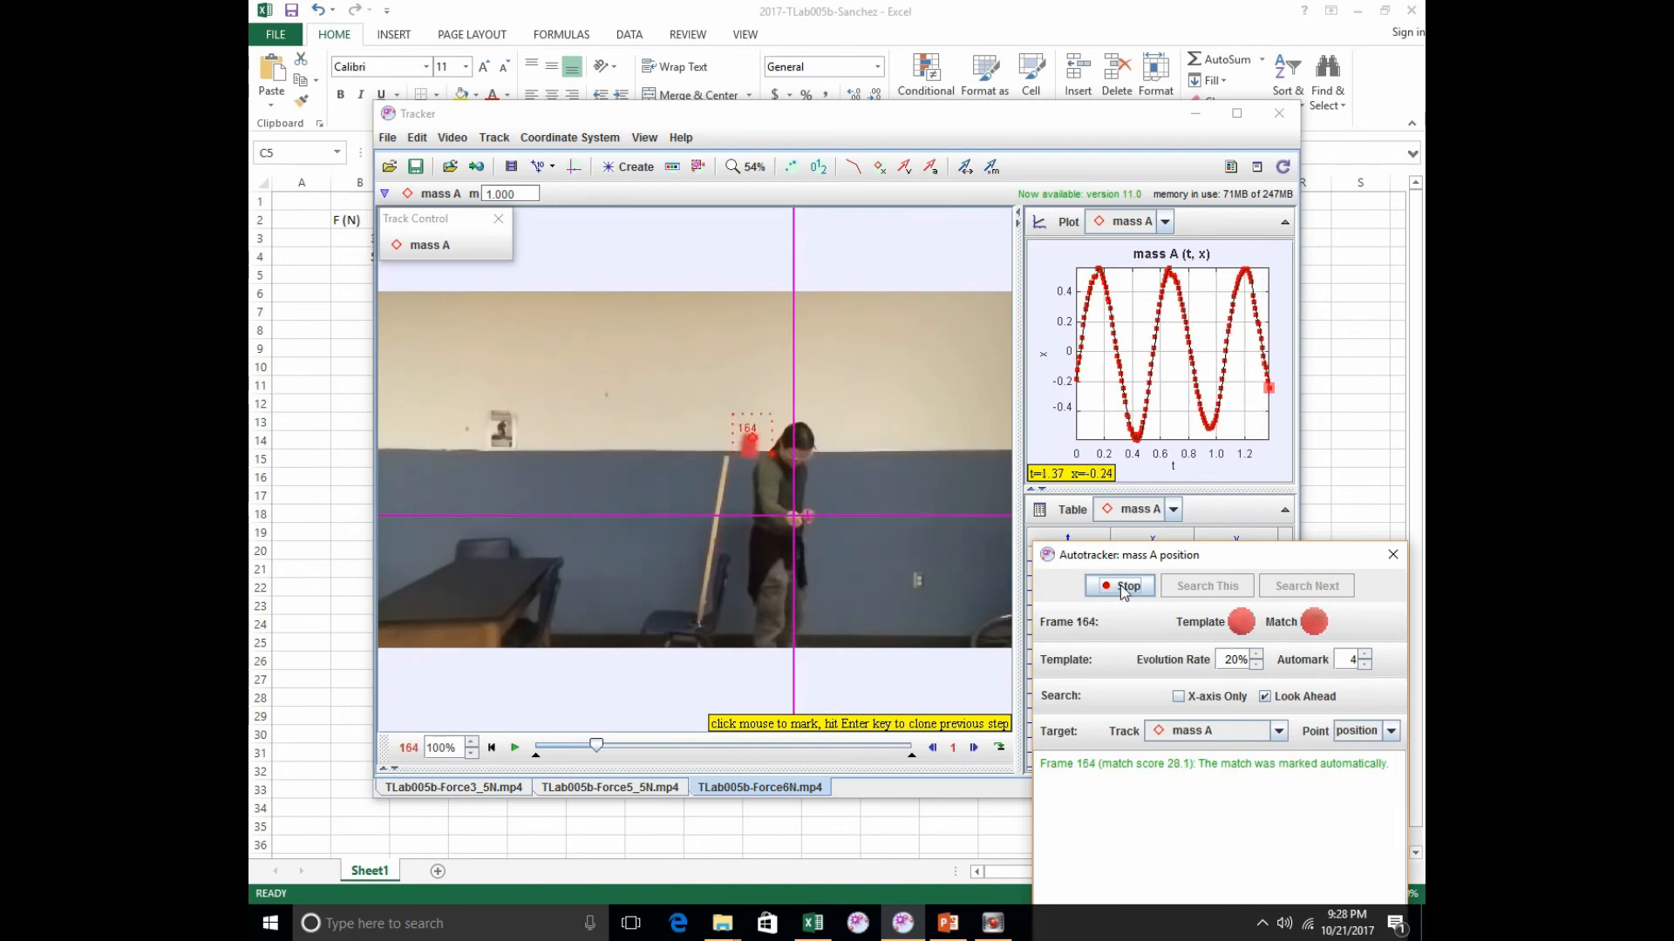
Stop autotracking the 6 N ball at about frame 164, close the Autotracker, and plot mass A's position magnitude against time.
left_click(1123, 593)
left_click_drag(1159, 555, 1090, 397)
left_click(1270, 863)
left_click(1044, 354)
left_click(1104, 334)
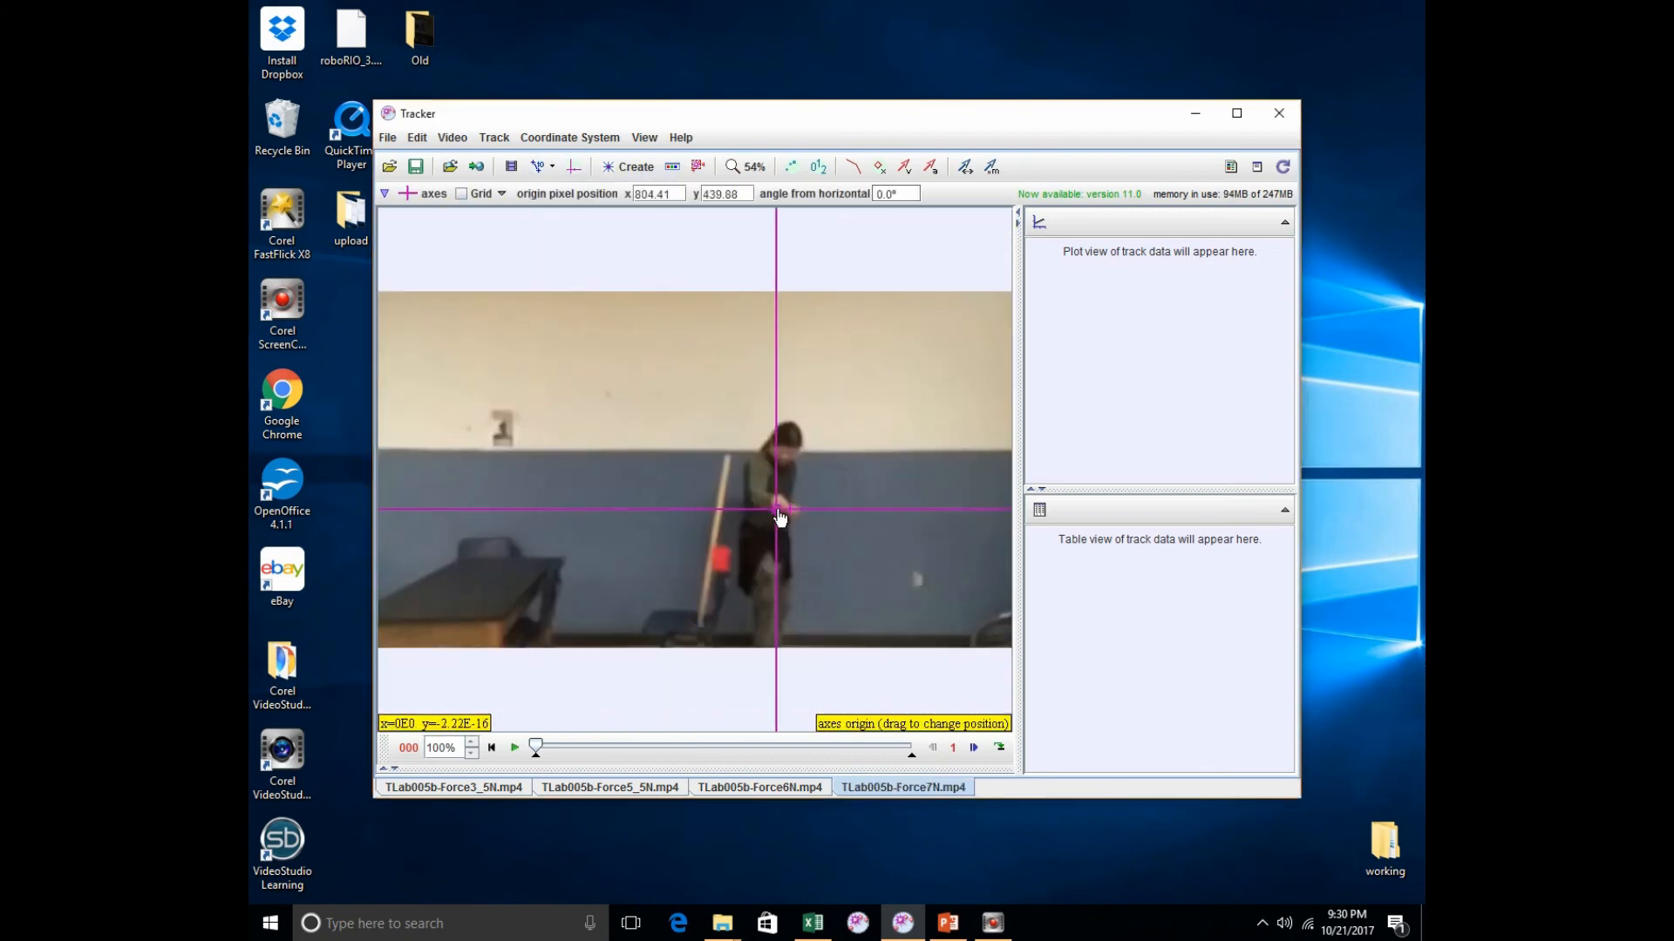
Create a point mass for the ball in the TLab005b-Force7N.mp4 video and plot mass A's velocity magnitude against time.
left_click(627, 166)
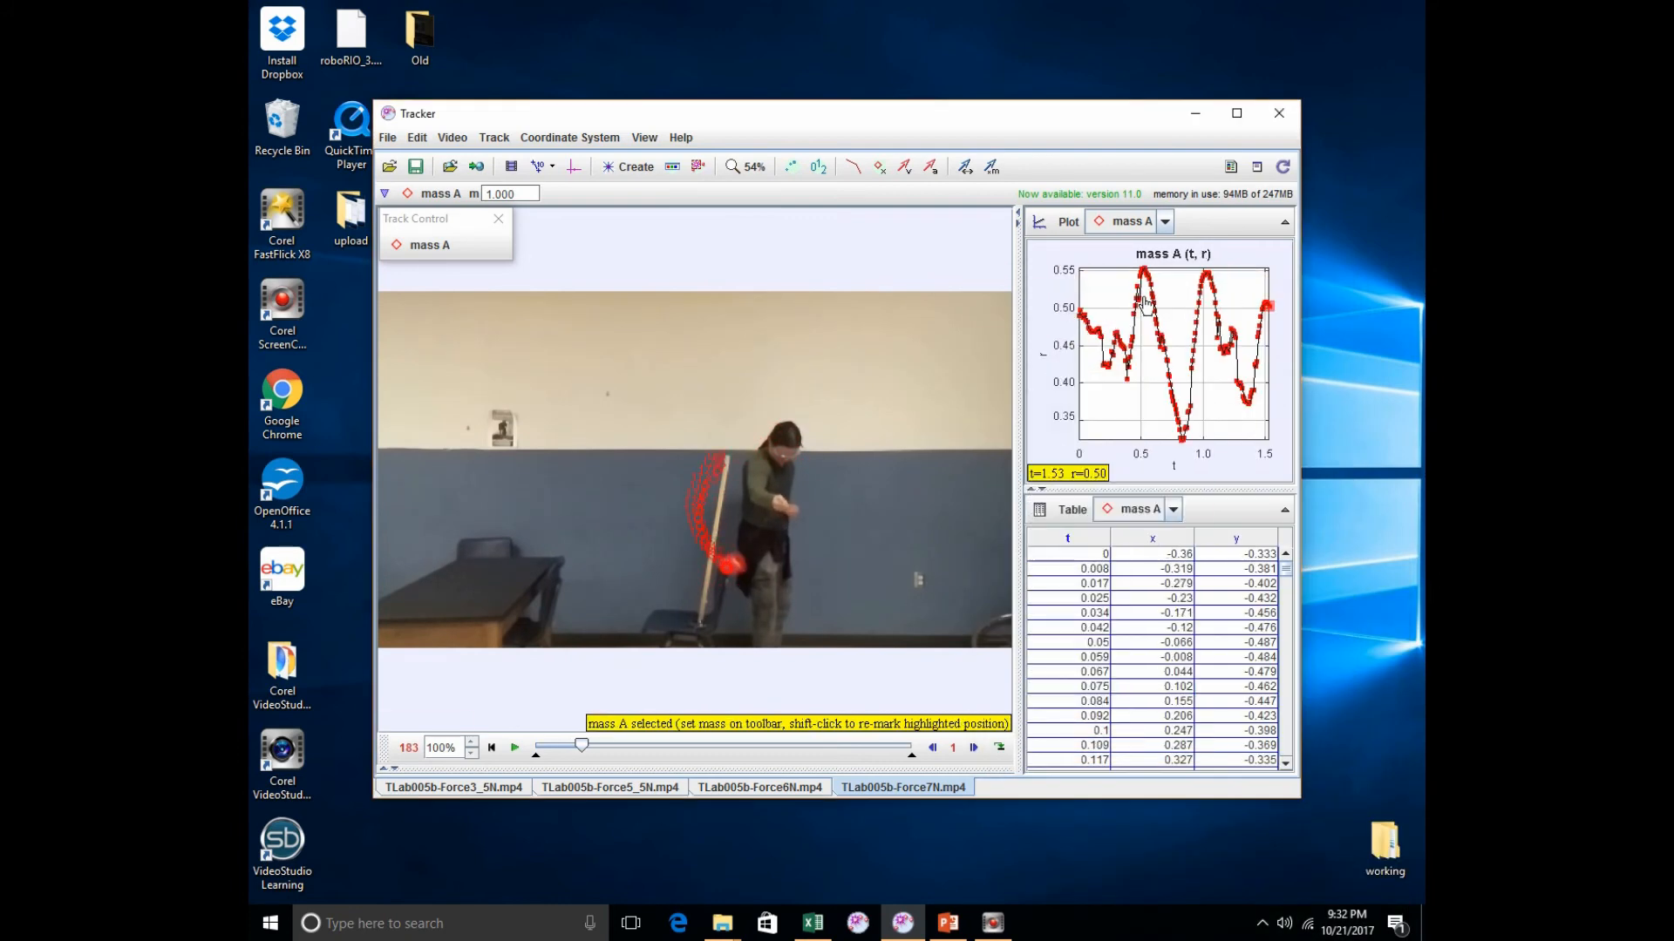
left_click(1043, 354)
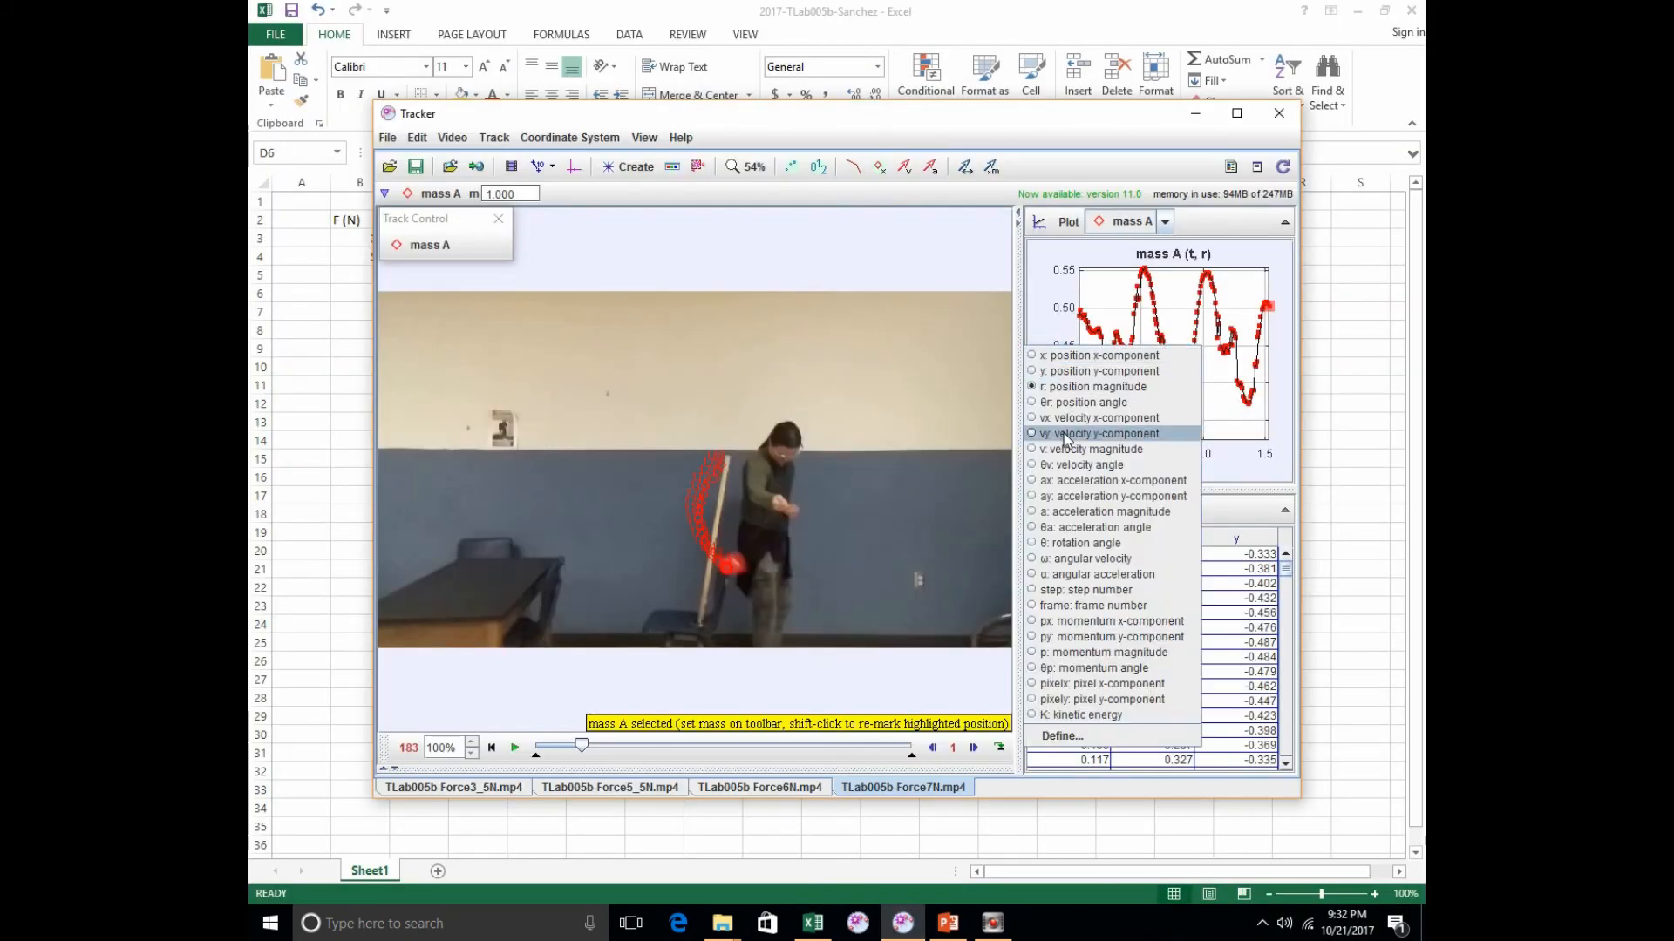
left_click(1181, 427)
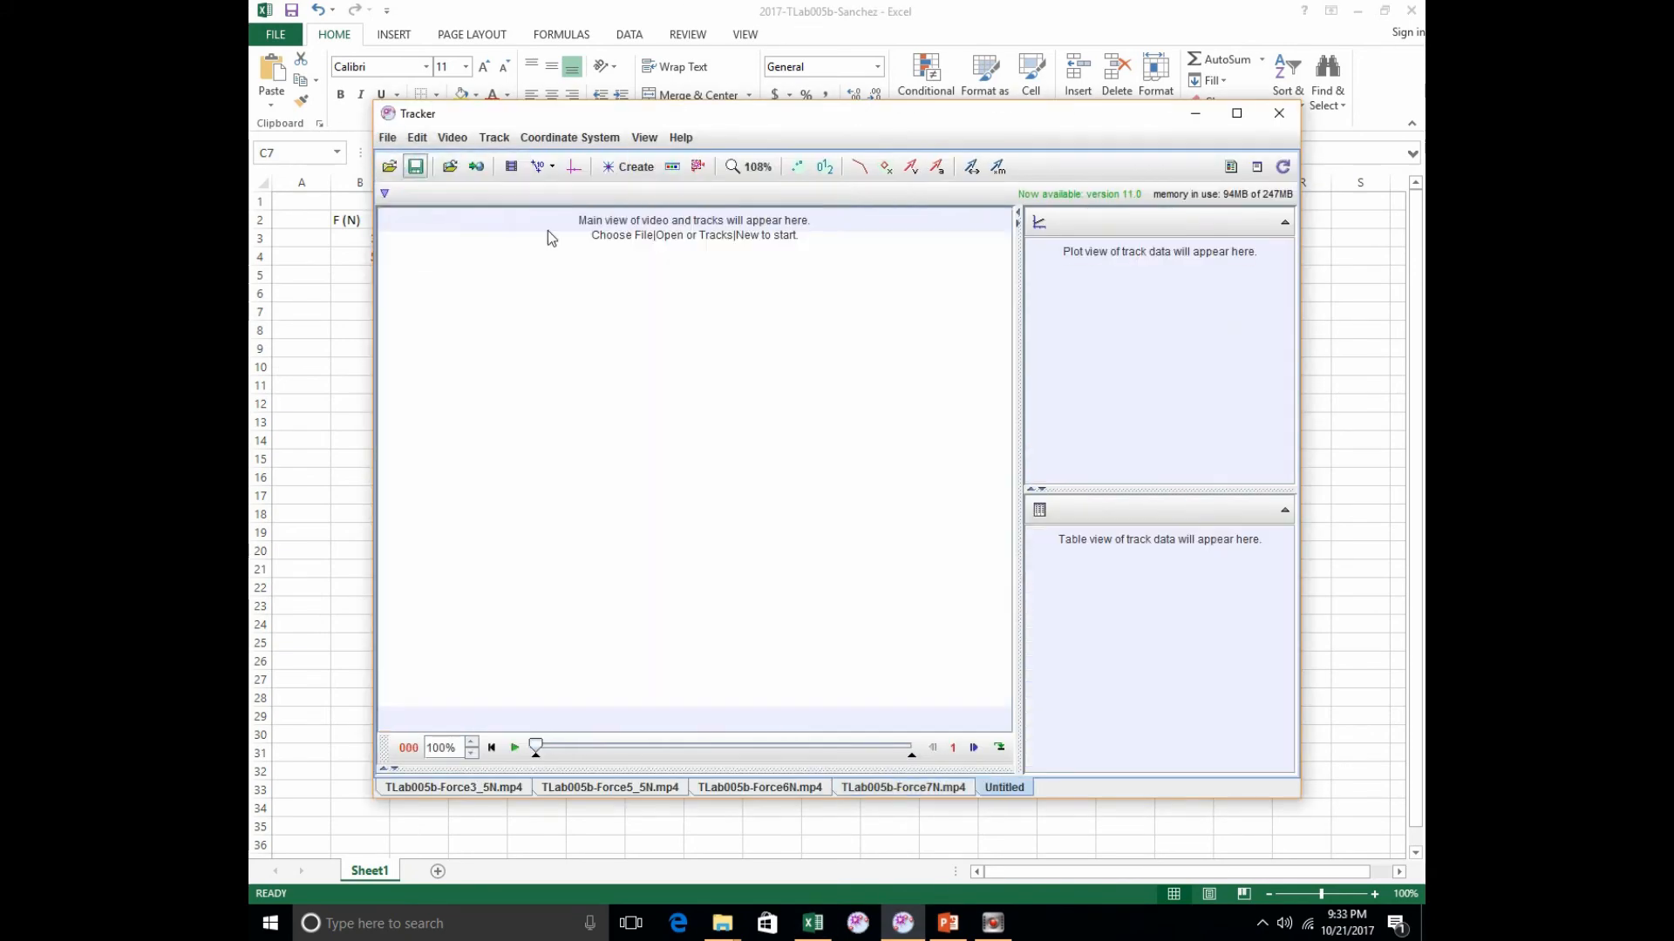
Open TLab005b-Force8N.mp4 and set up its scale and axes, with a calibration stick of length 1 along the leaning stick.
key("ctrl+o")
double_click(731, 471)
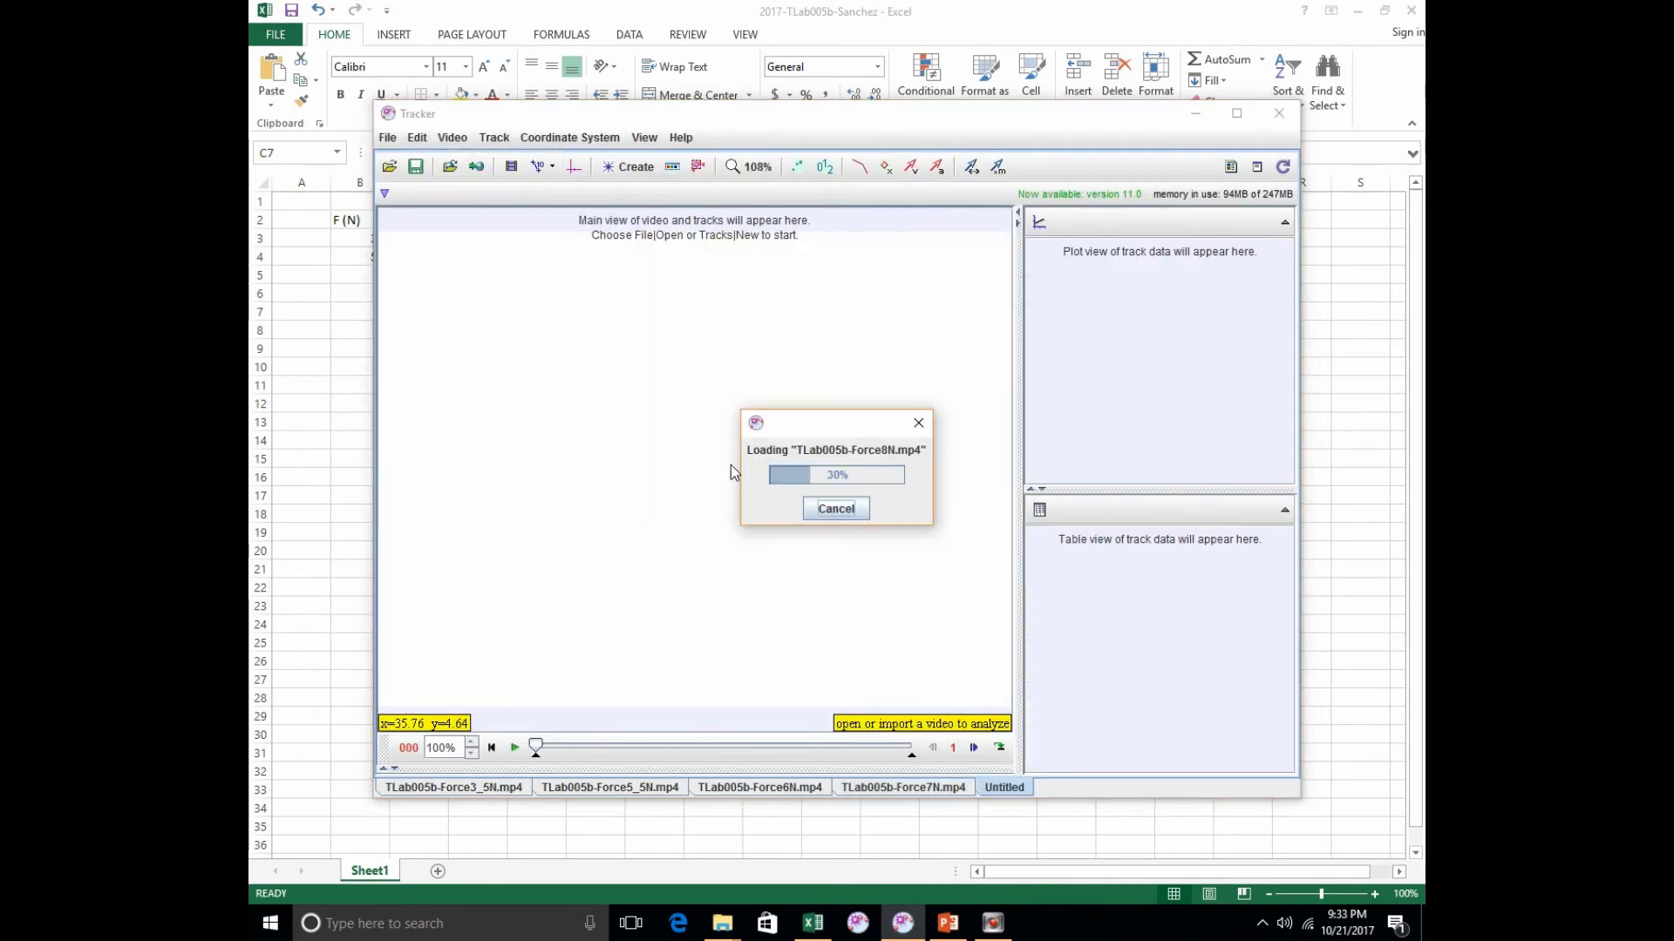
left_click(542, 167)
left_click(610, 190)
left_click_drag(719, 469, 771, 509)
left_click(605, 194)
type("1")
left_click(573, 166)
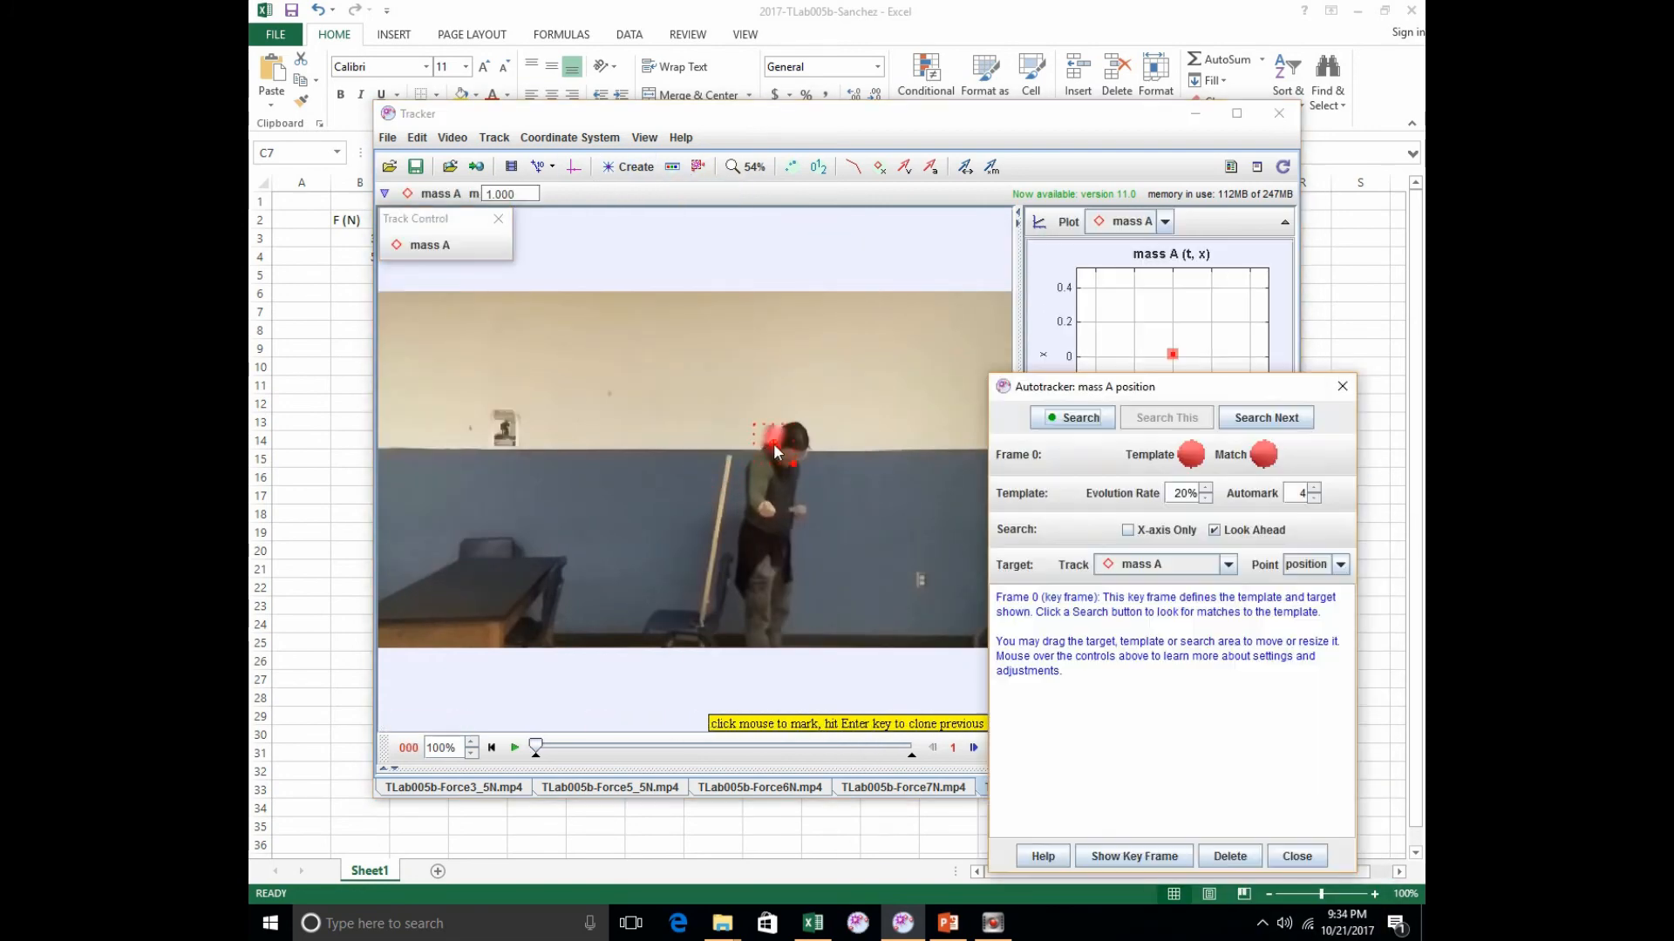
Autotrack the ball in the 8 N video to about frame 149 and close the Autotracker.
left_click(1123, 565)
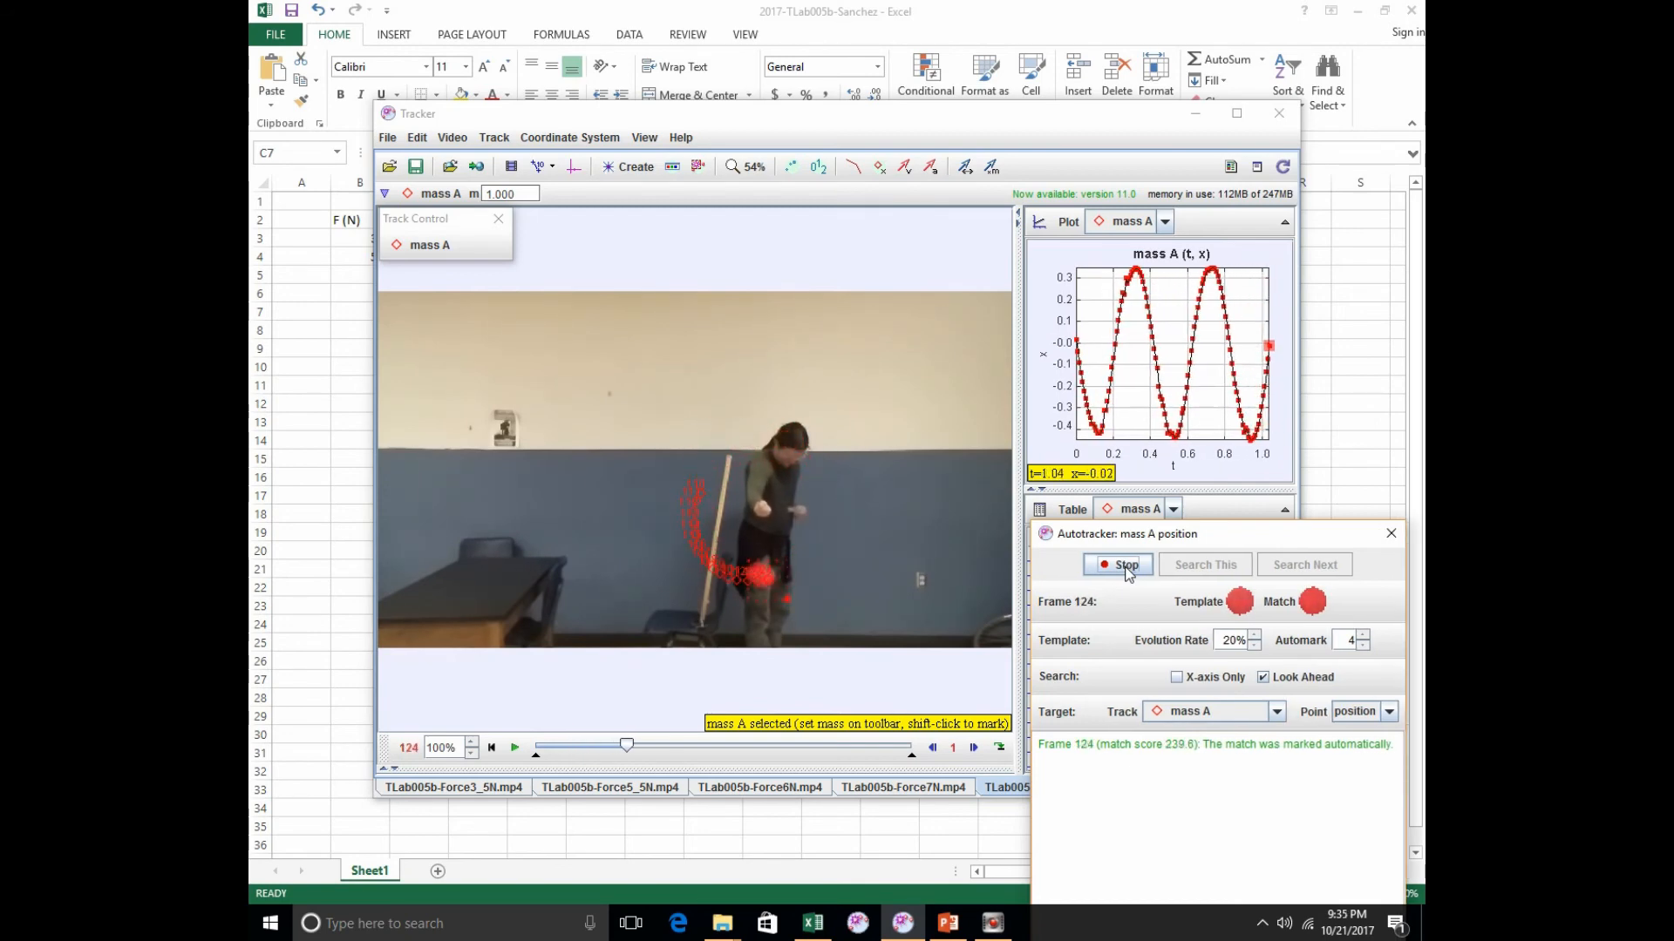
left_click(1129, 573)
left_click(1391, 534)
Plot mass A's position magnitude against time for the 8 N video and switch to Excel.
left_click(1042, 354)
left_click(1103, 455)
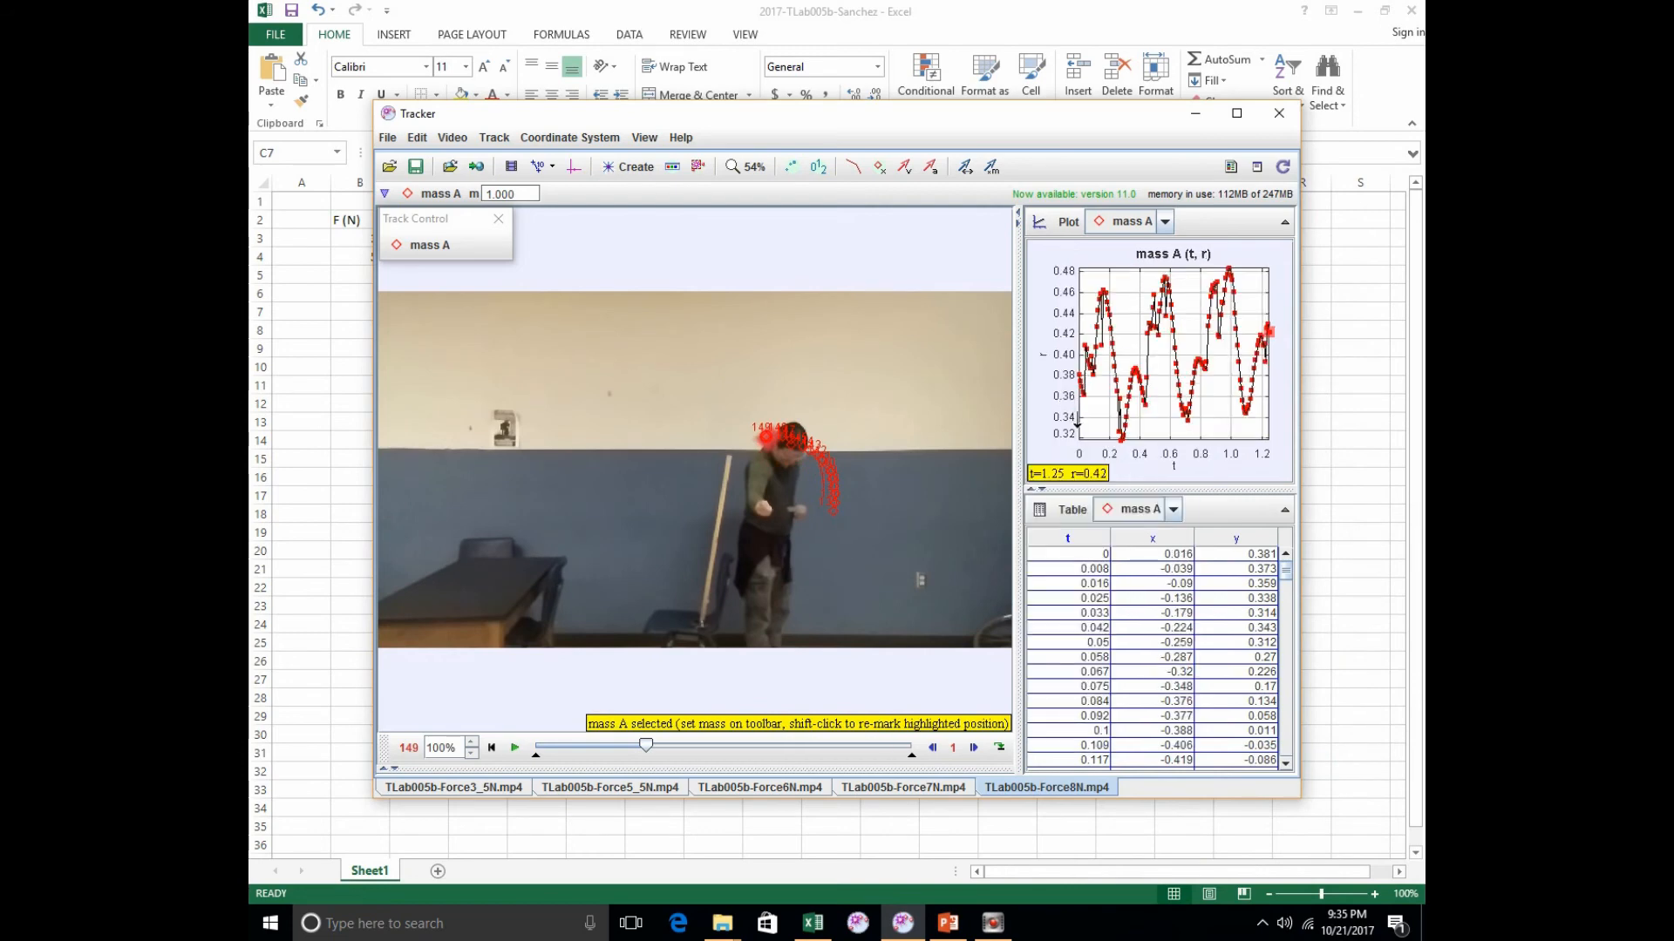
left_click(812, 923)
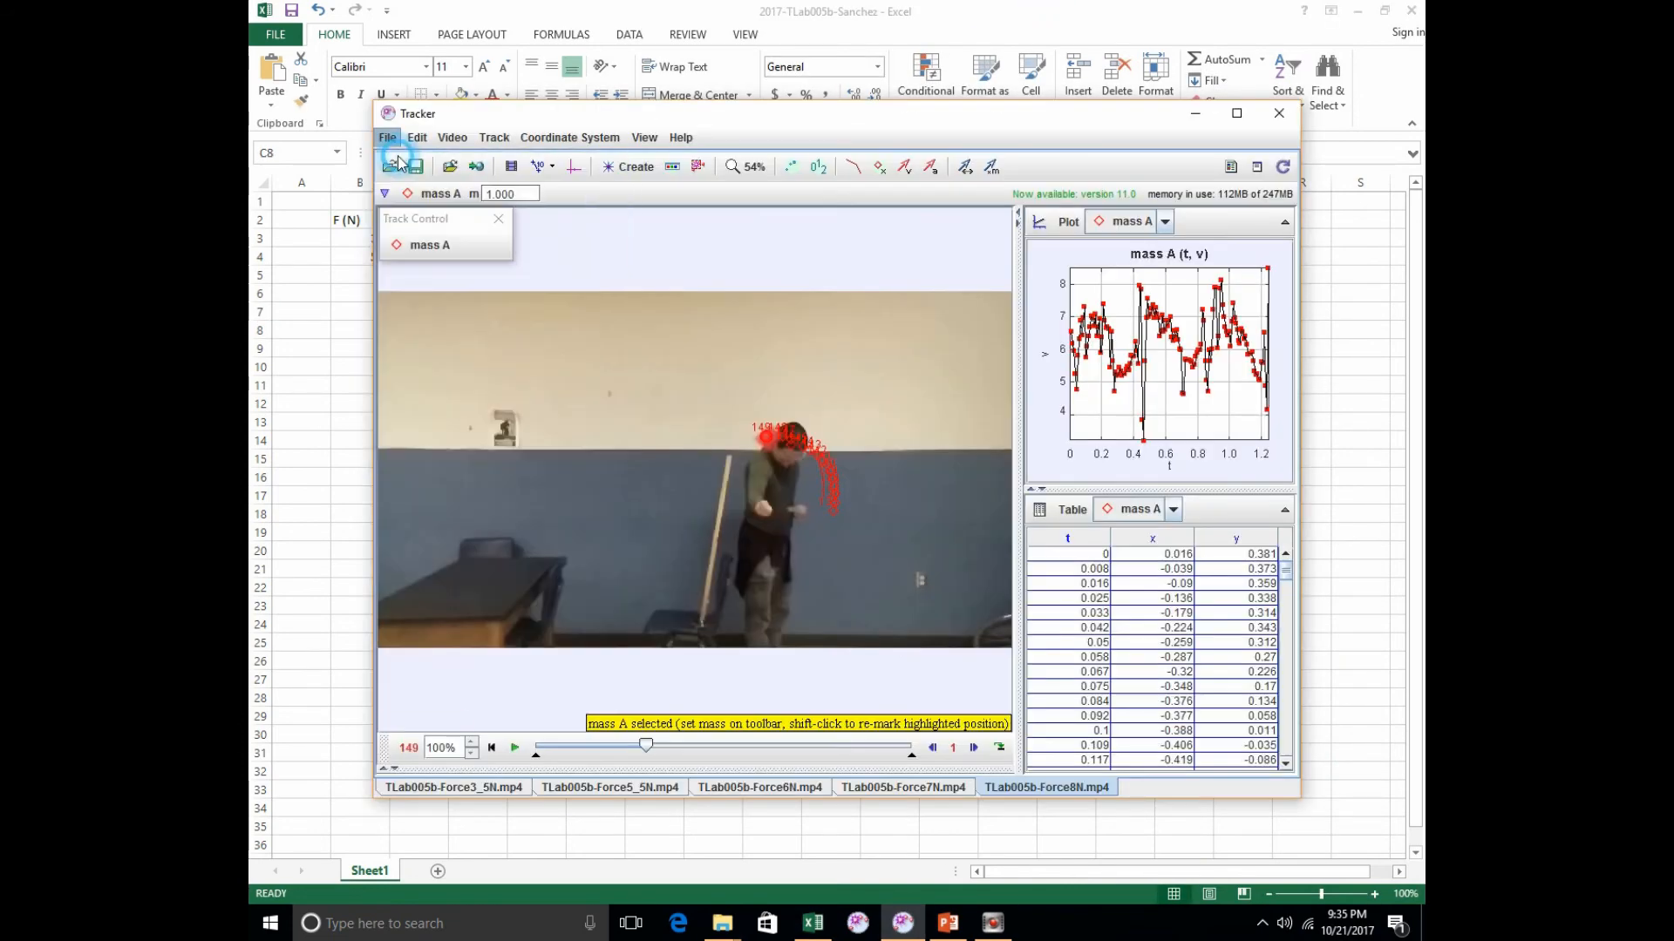
Open TLab005b-Force9N.mp4 and set up its scale and axes, with a calibration stick of length 1 along the leaning stick.
left_click(398, 161)
double_click(715, 494)
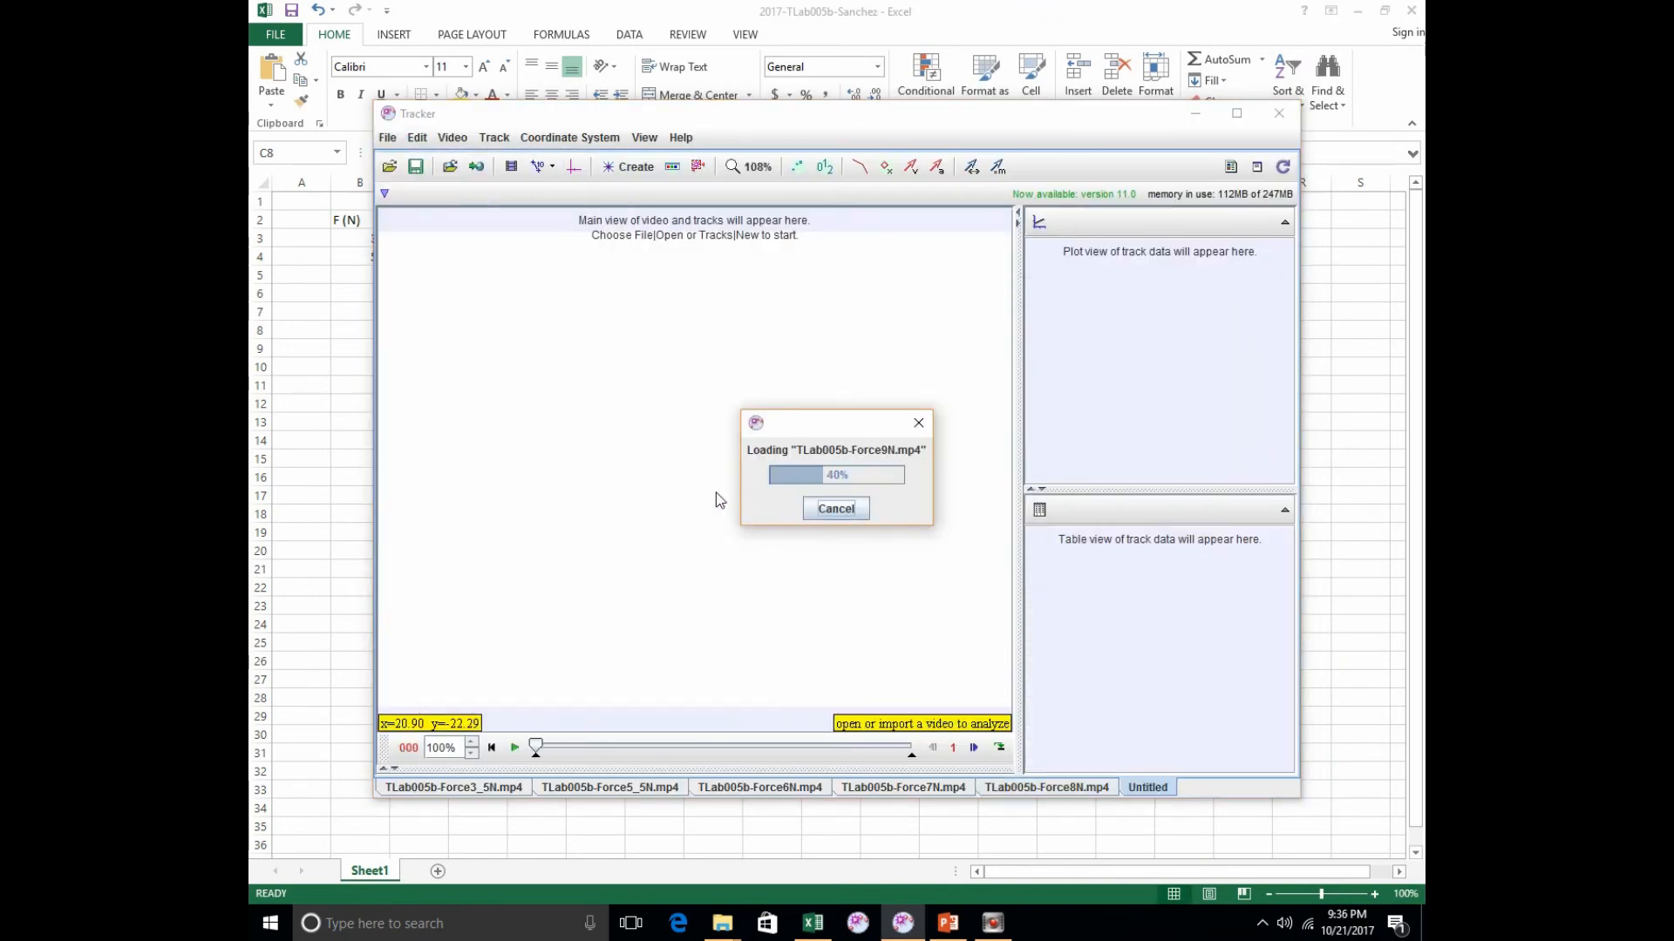
left_click(538, 167)
left_click(606, 190)
mouse_move(718, 475)
left_mouse_down()
mouse_move(701, 623)
mouse_move(728, 456)
left_mouse_up()
double_click(588, 195)
type("1")
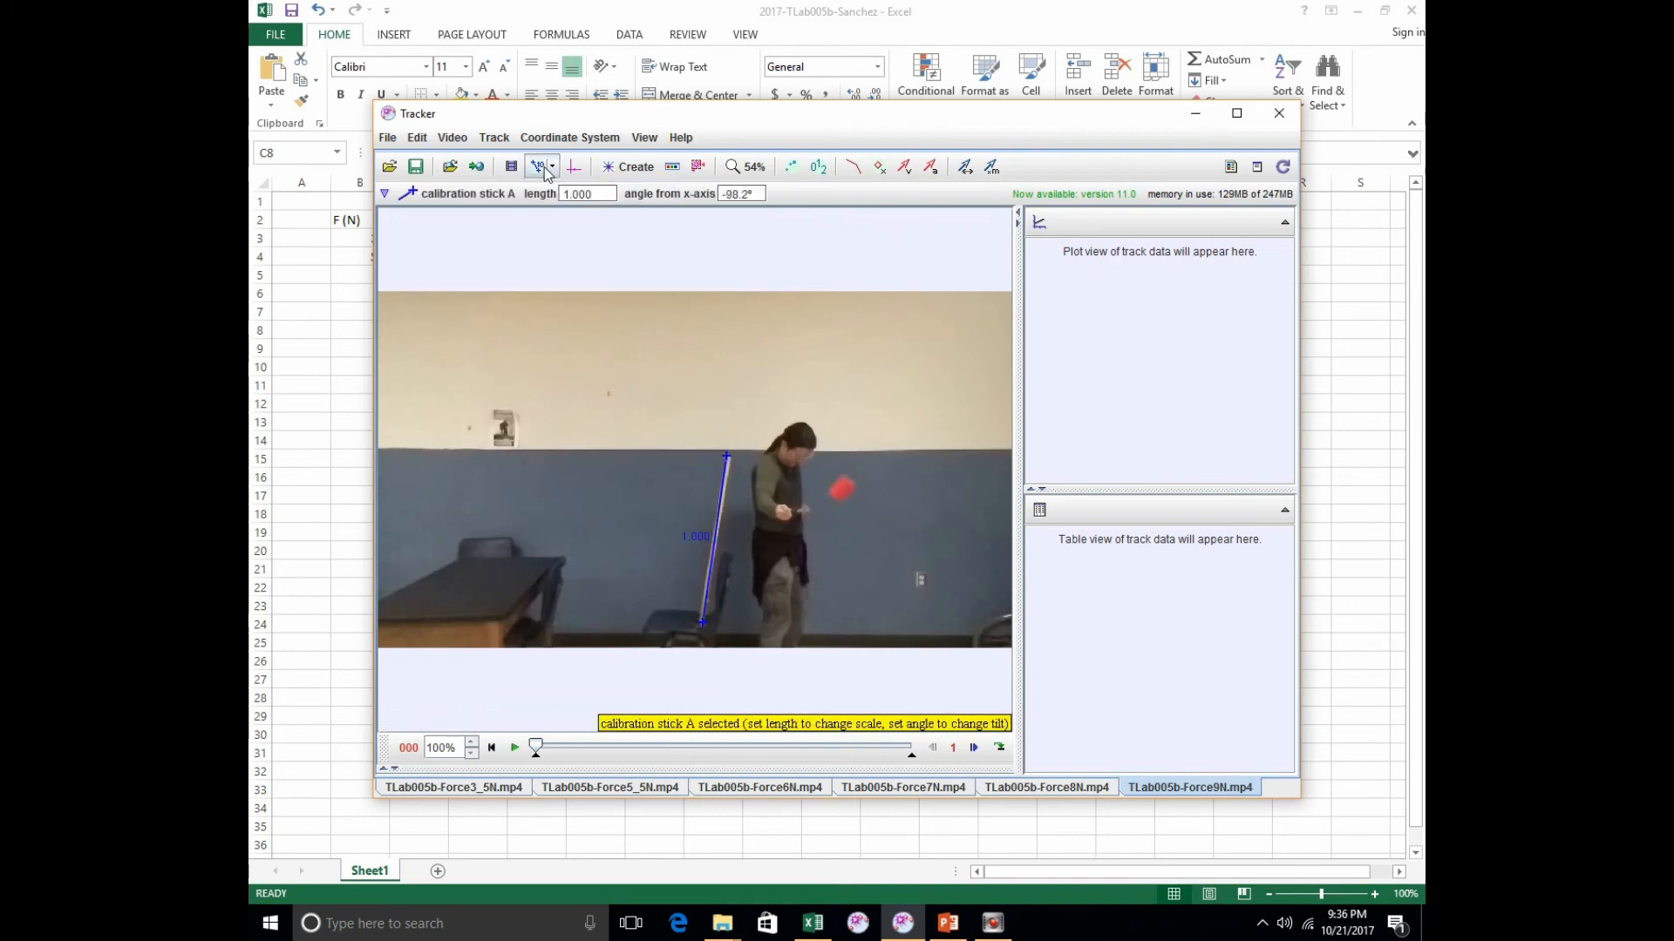
left_click(538, 167)
left_click(577, 166)
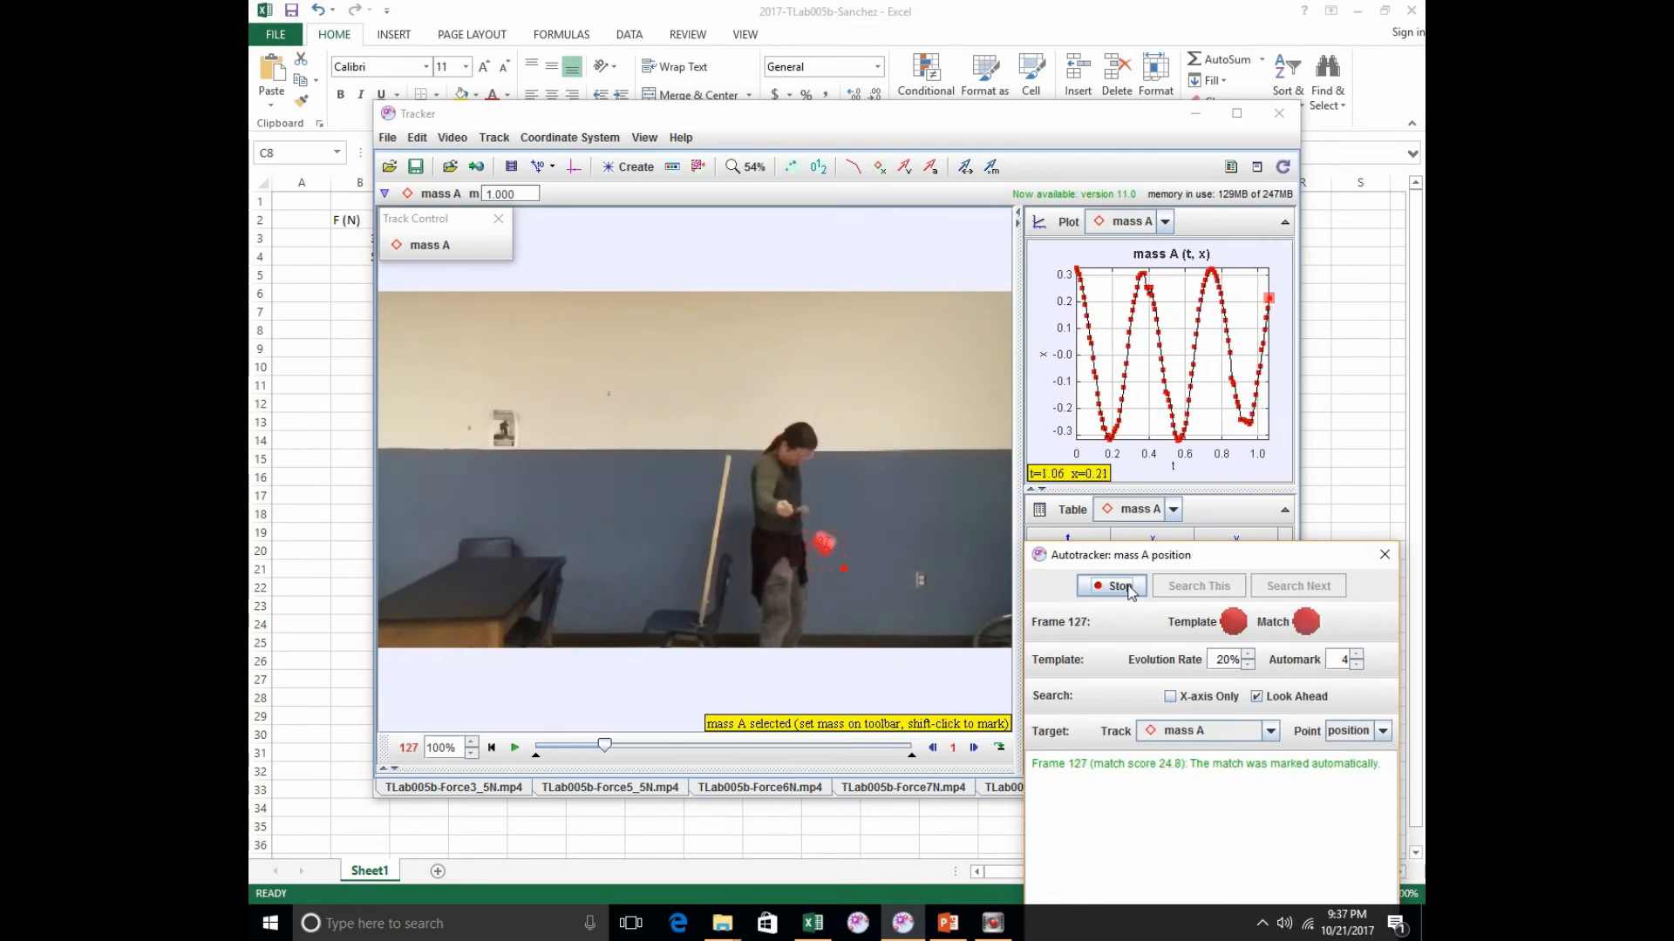
Stop autotracking the 9 N ball at about frame 134, close the Autotracker, and plot mass A's position magnitude.
left_click(1118, 586)
left_click(1384, 554)
left_click(1042, 354)
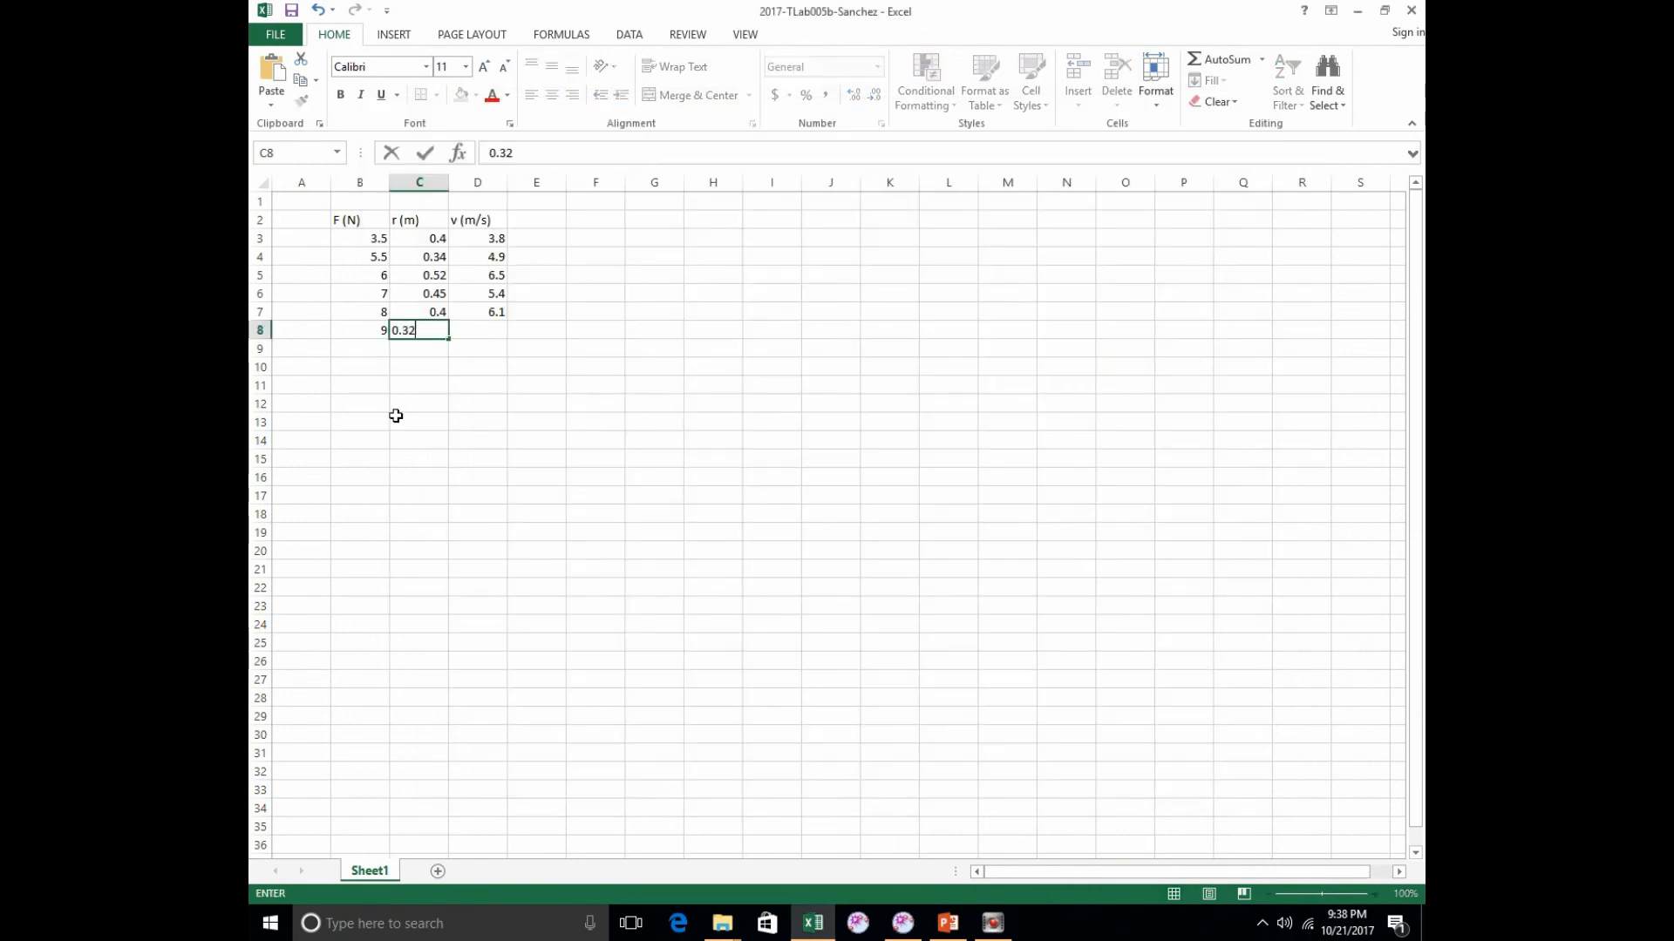
Plot mass A's velocity magnitude against time for the 9 N video.
left_click(1043, 354)
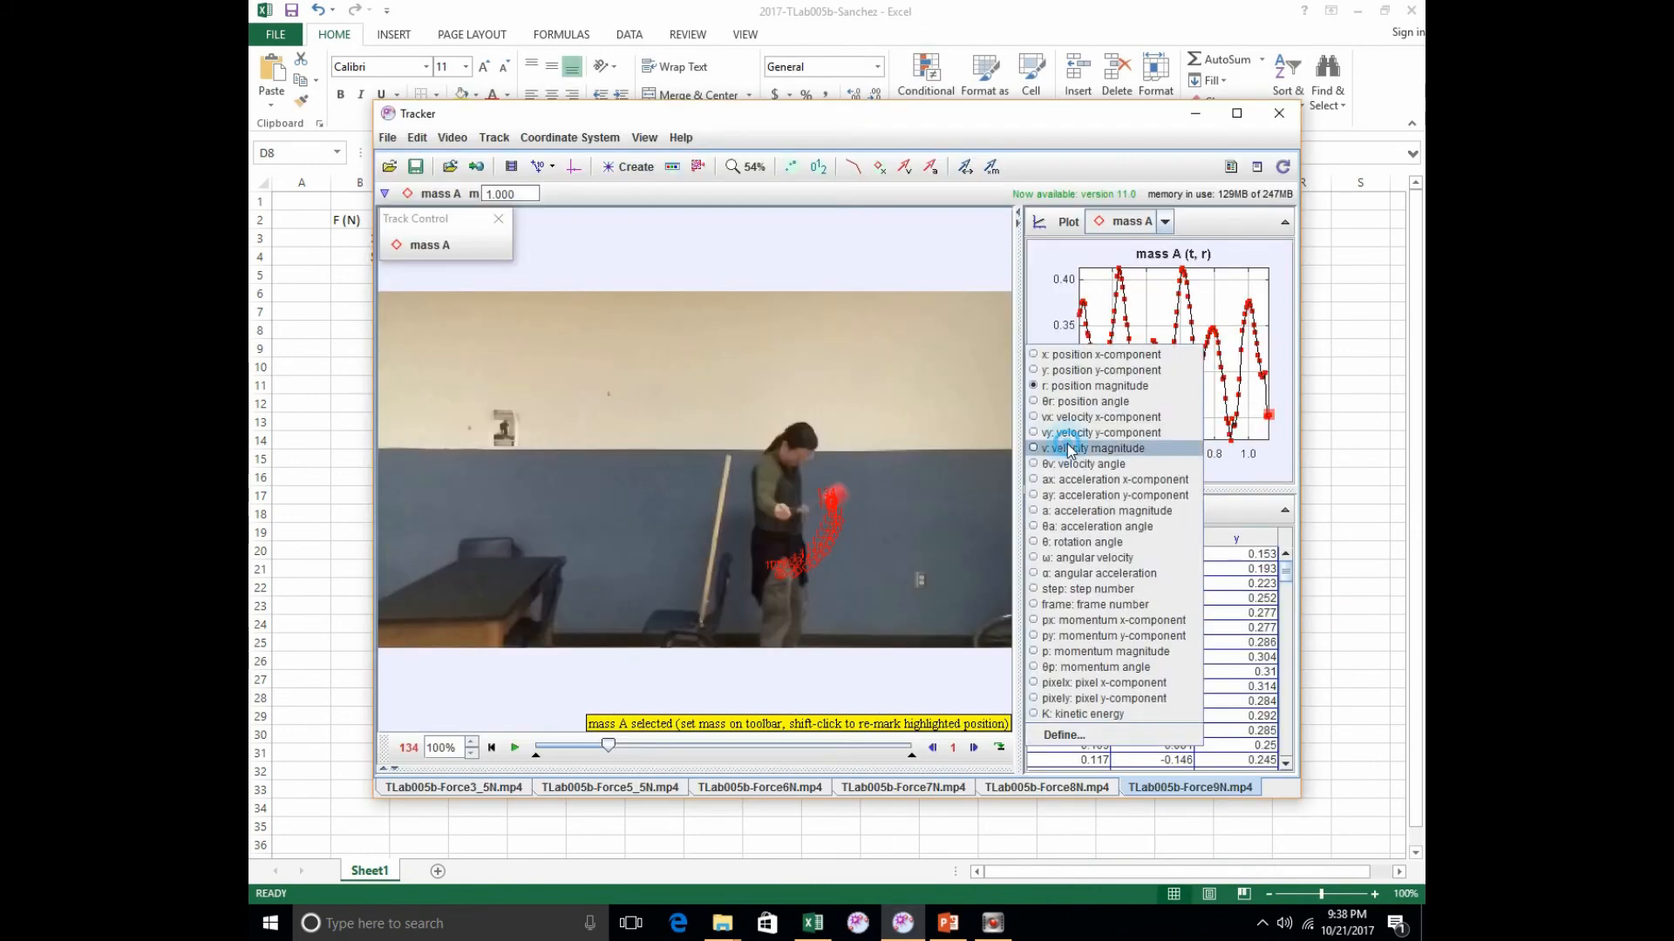
left_click(1081, 438)
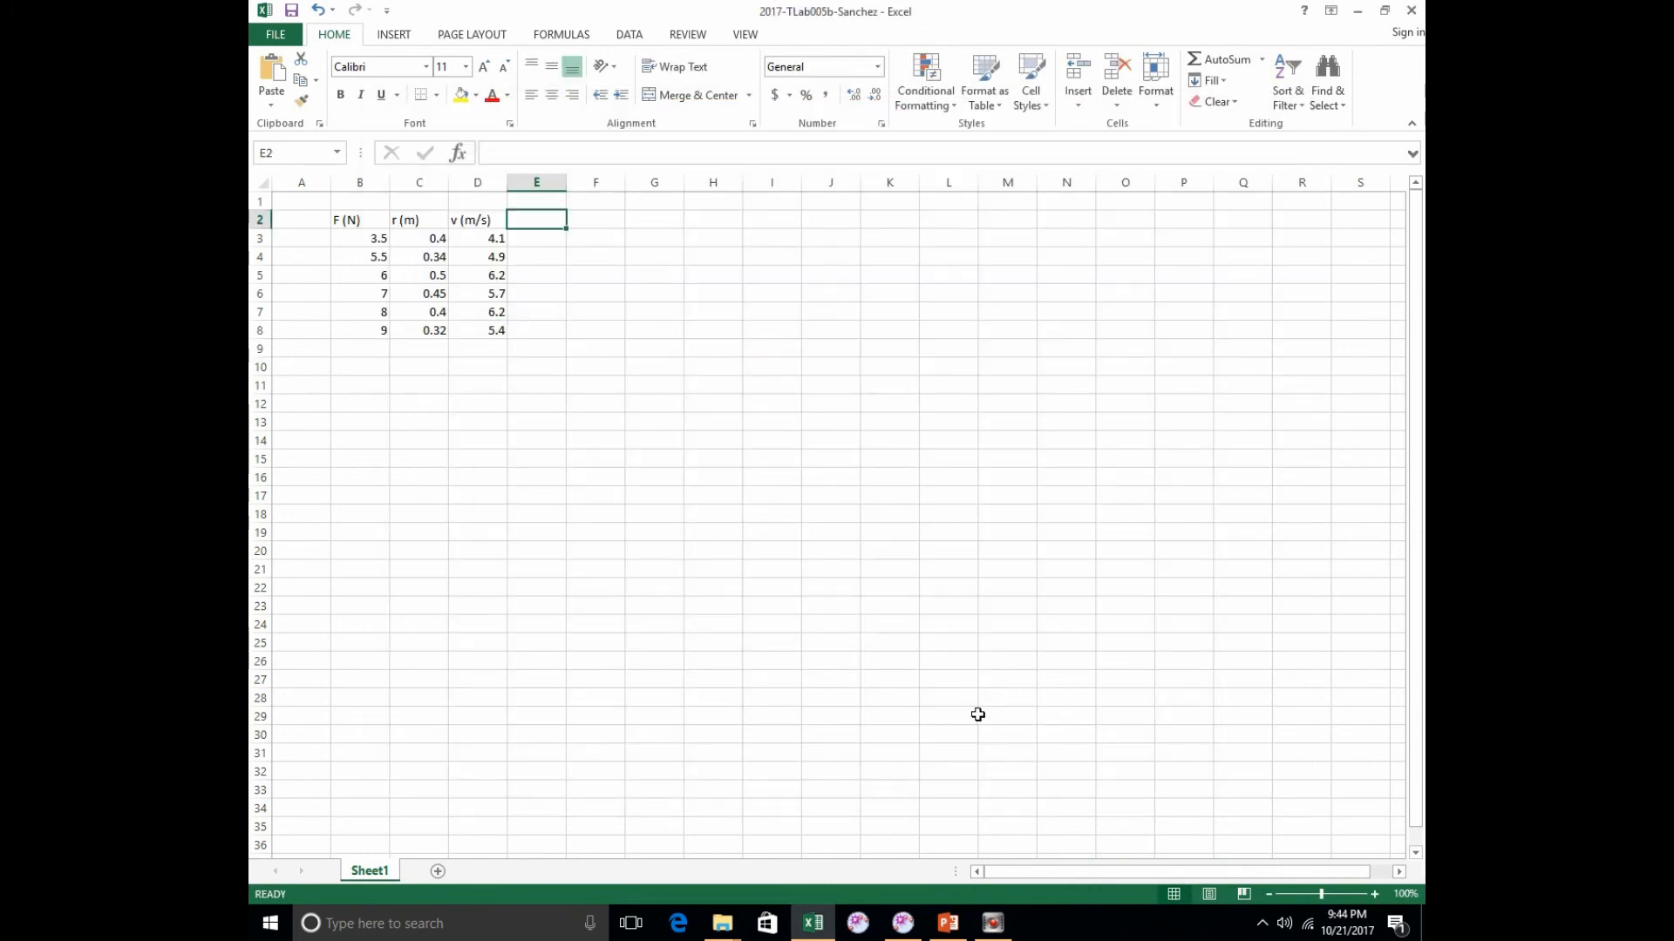
Switch to Tracker to view mass A's track options in the 7 N video, then return to Excel's 3.5 N force cell.
left_click(903, 923)
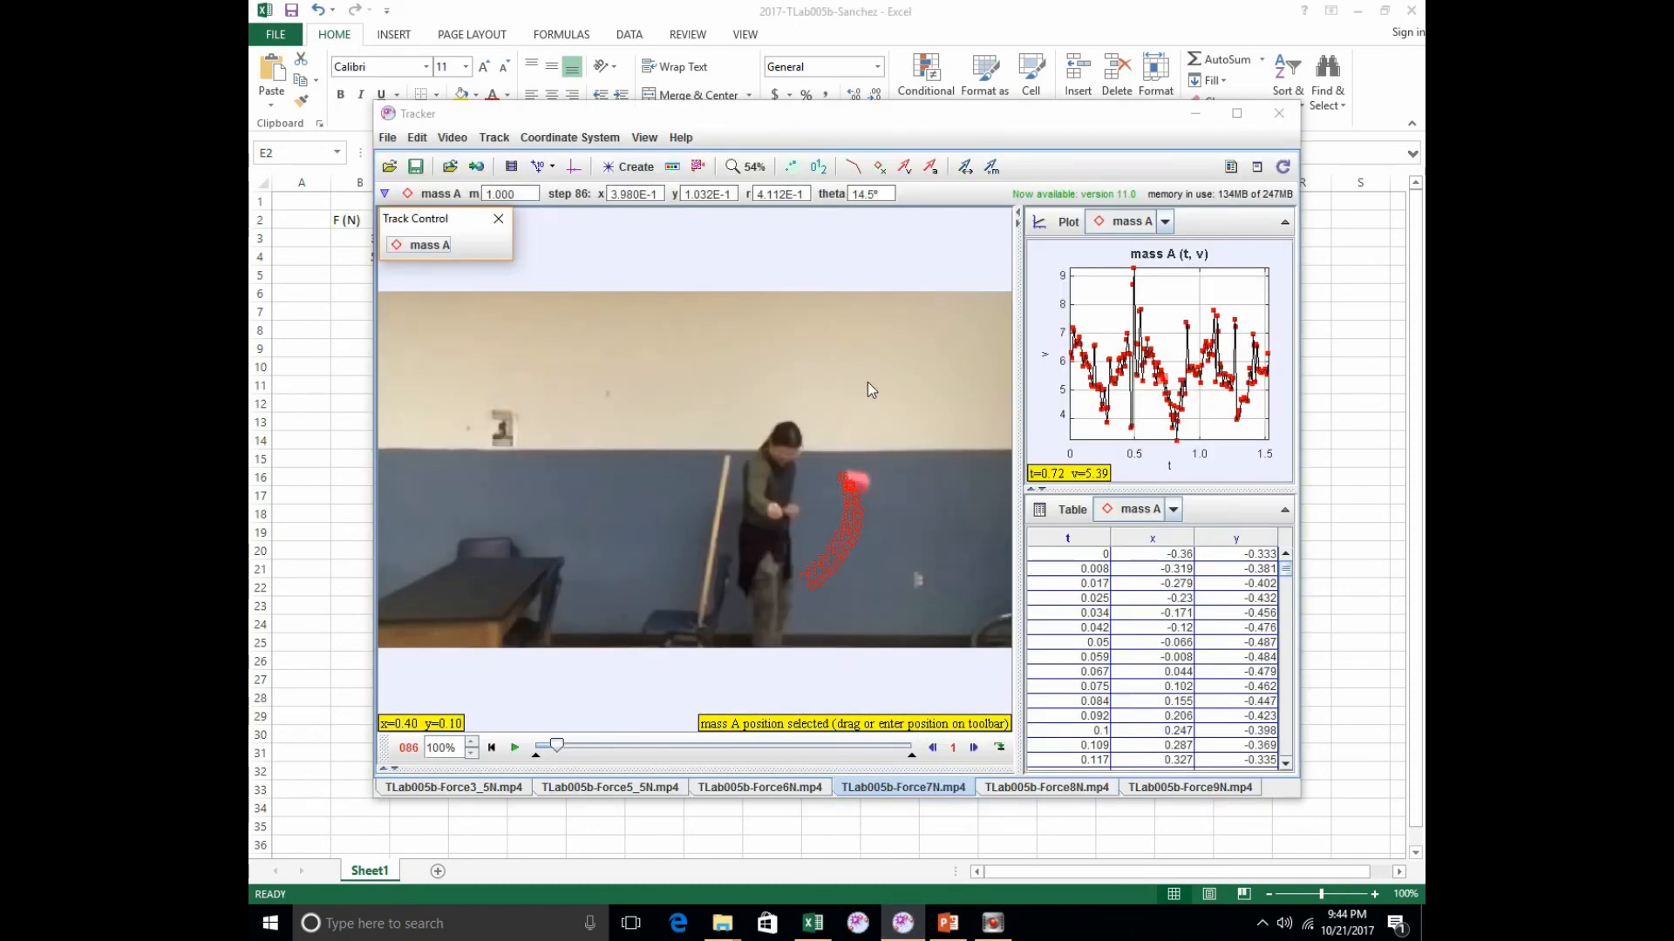
left_click(428, 247)
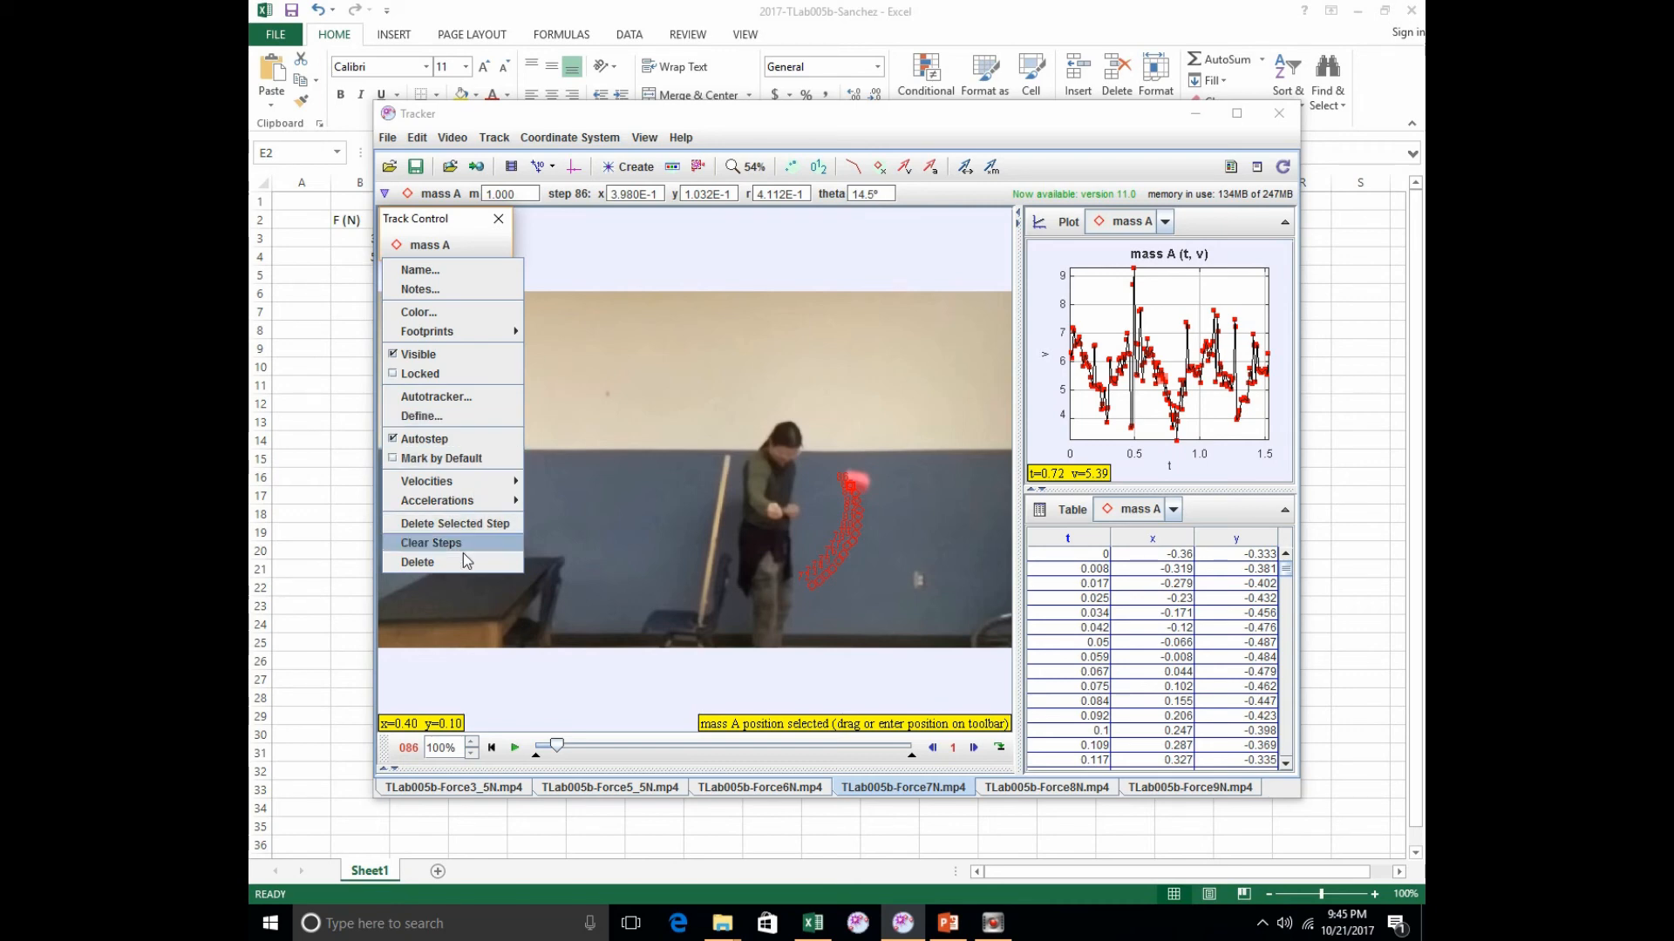
left_click(620, 248)
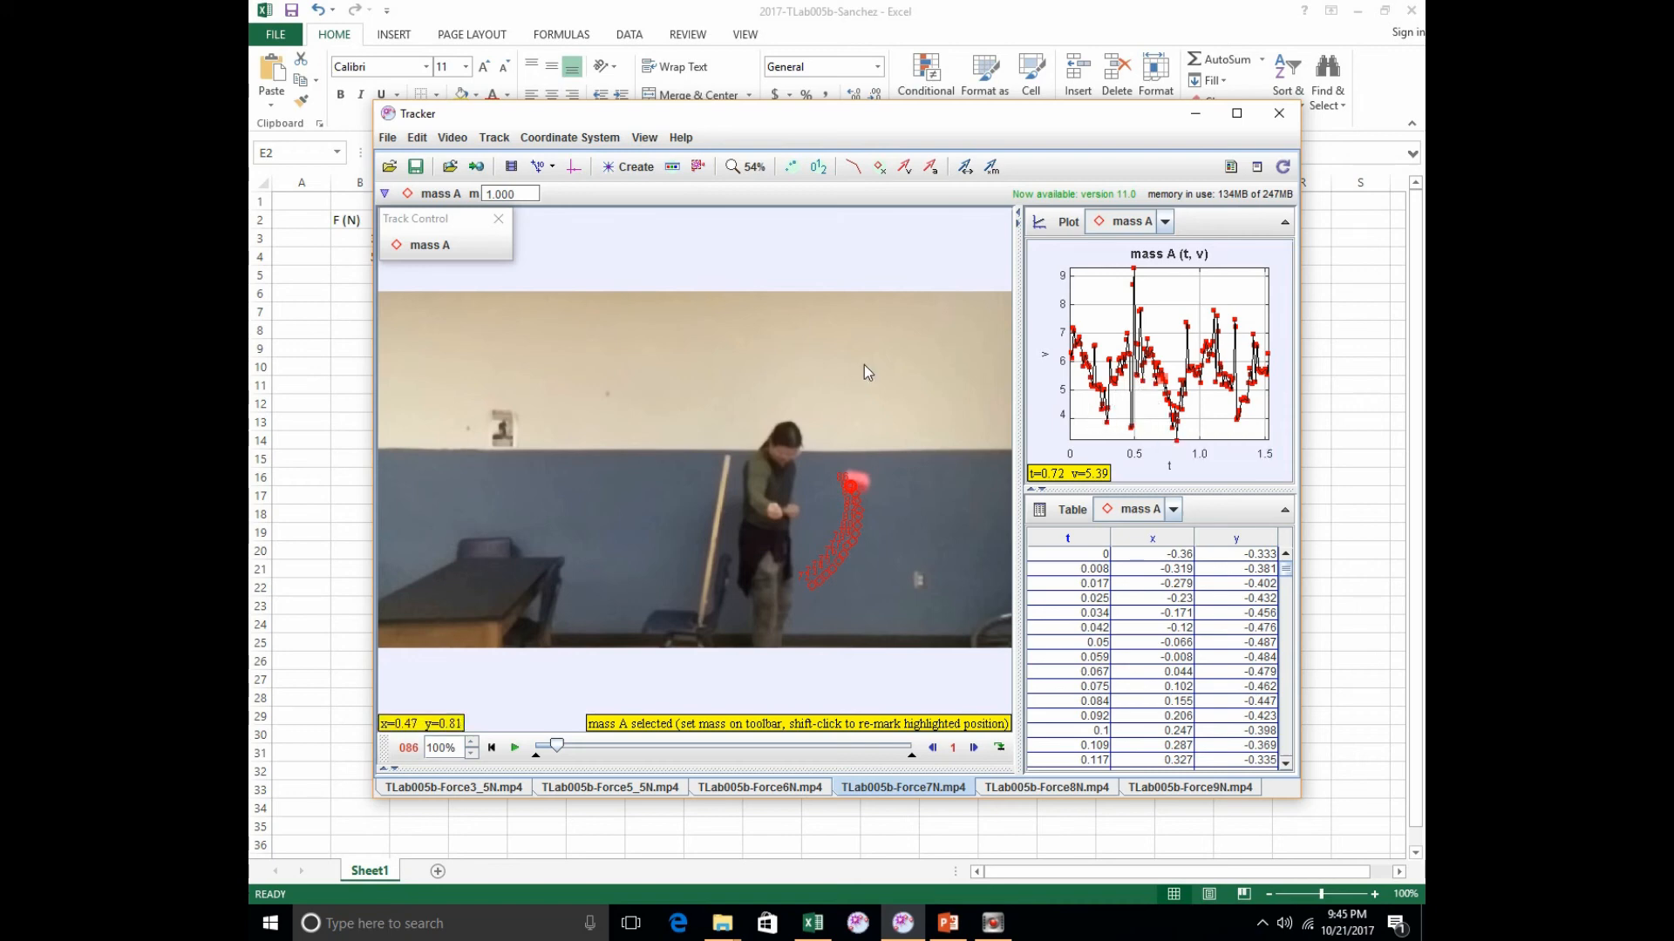
left_click(863, 12)
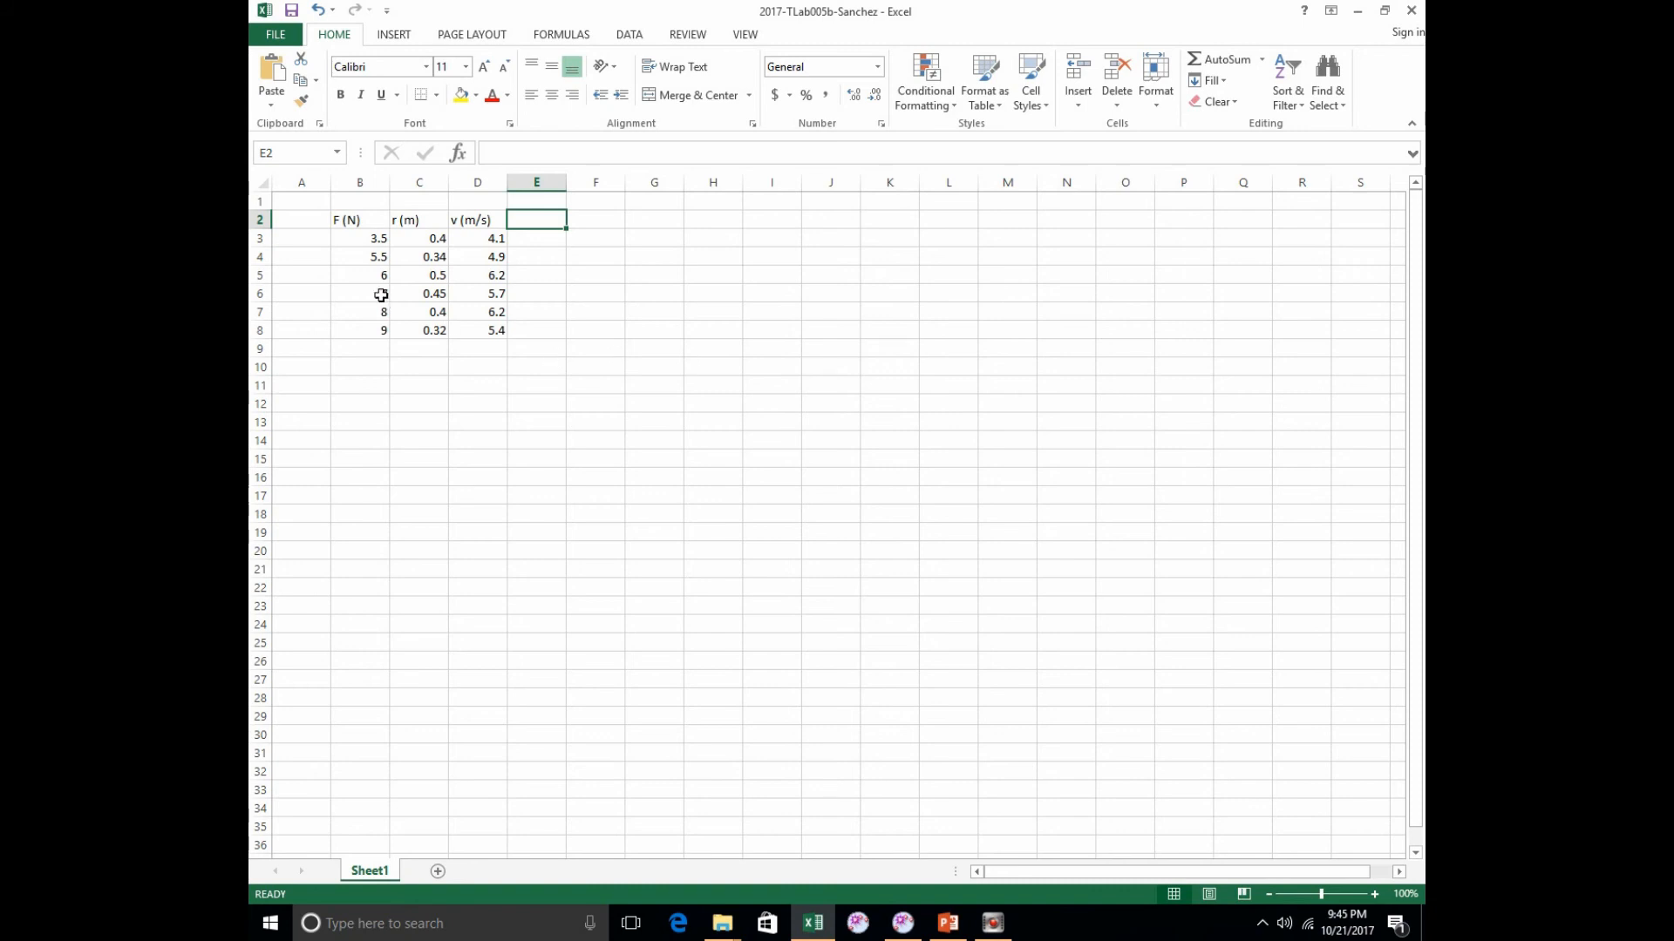
left_click(347, 240)
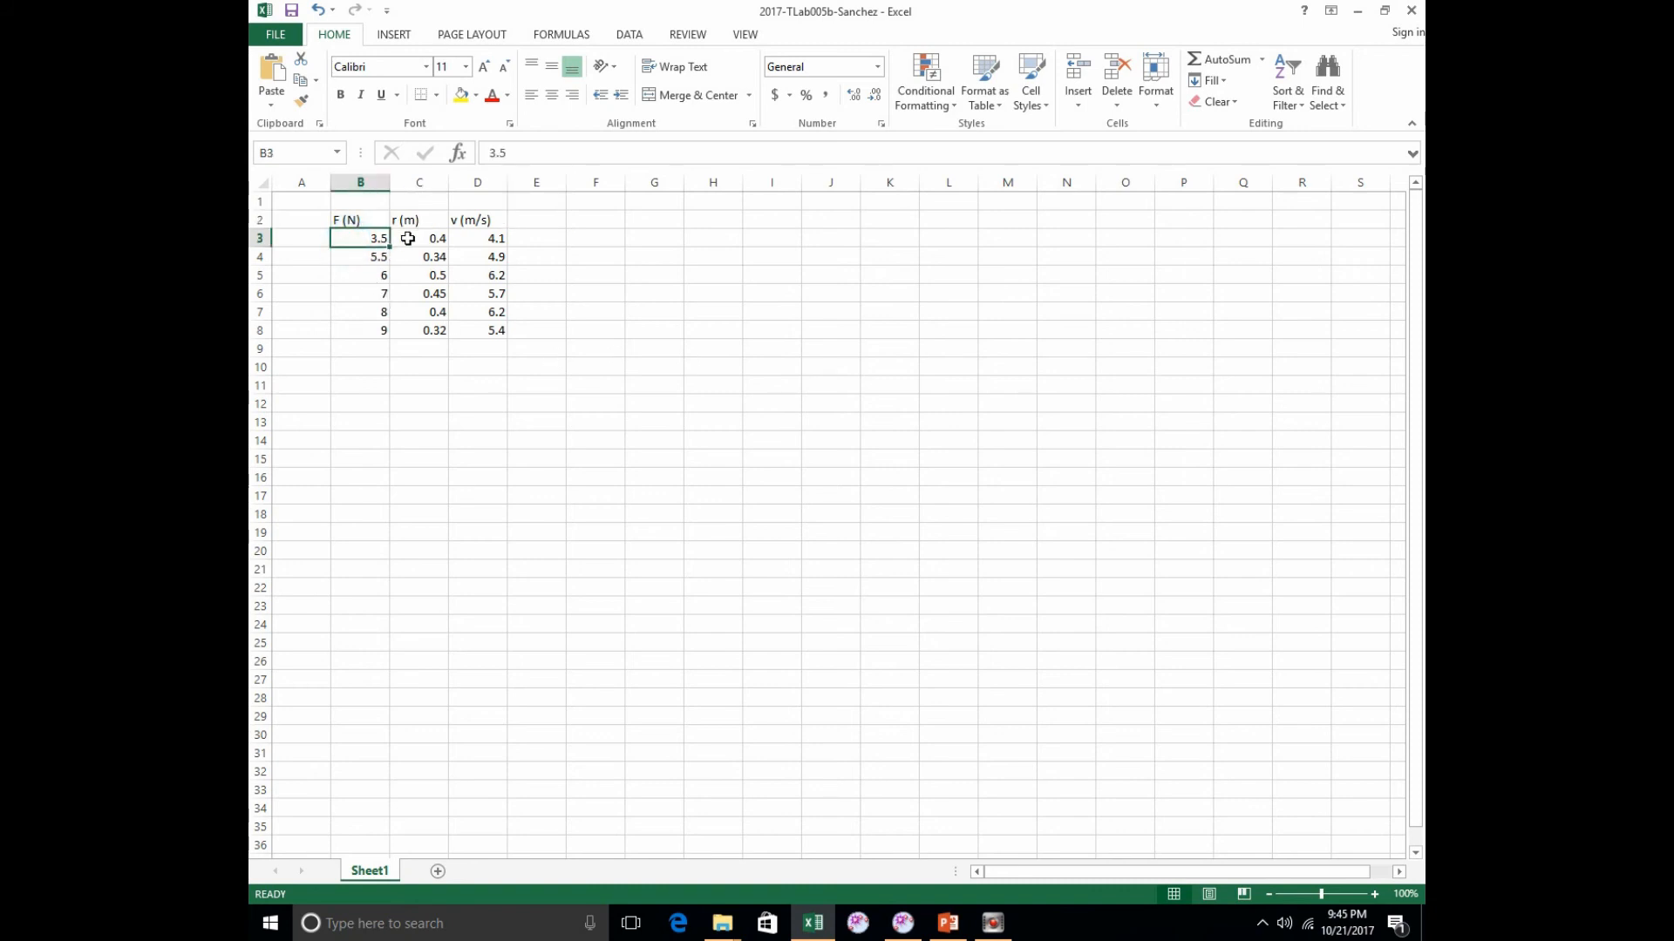
Switch to Tracker, plot mass A's position magnitude for the 3.5 N video, and return to the 3.5 N radius cell in Excel.
left_click(903, 922)
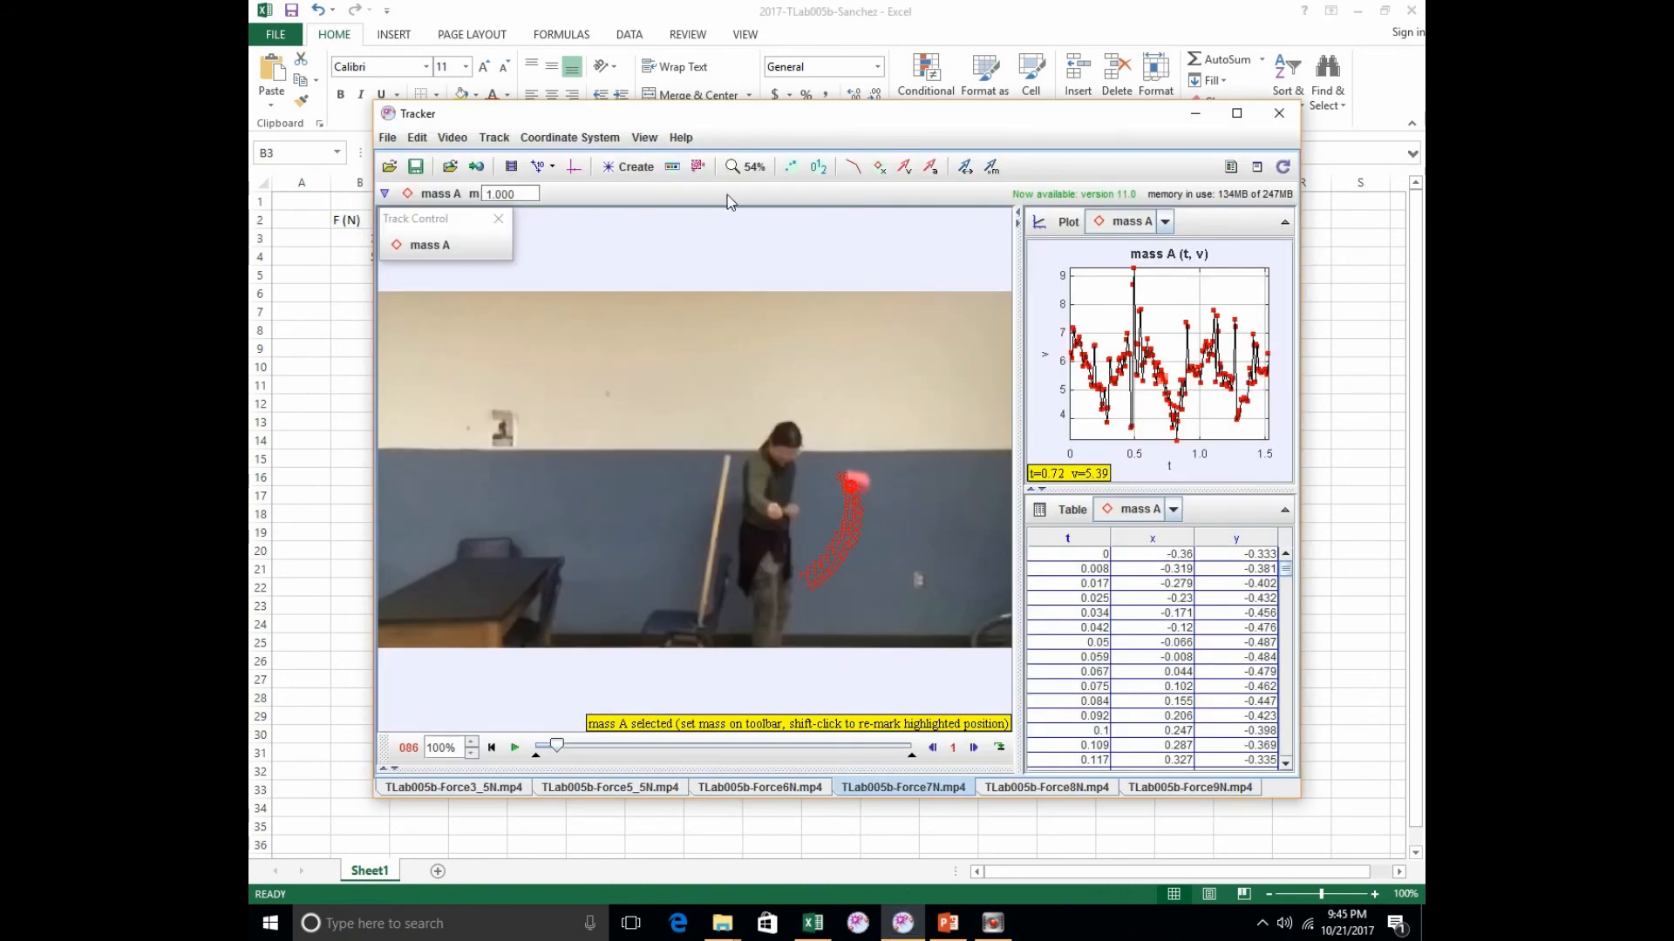
left_click_drag(730, 122, 835, 138)
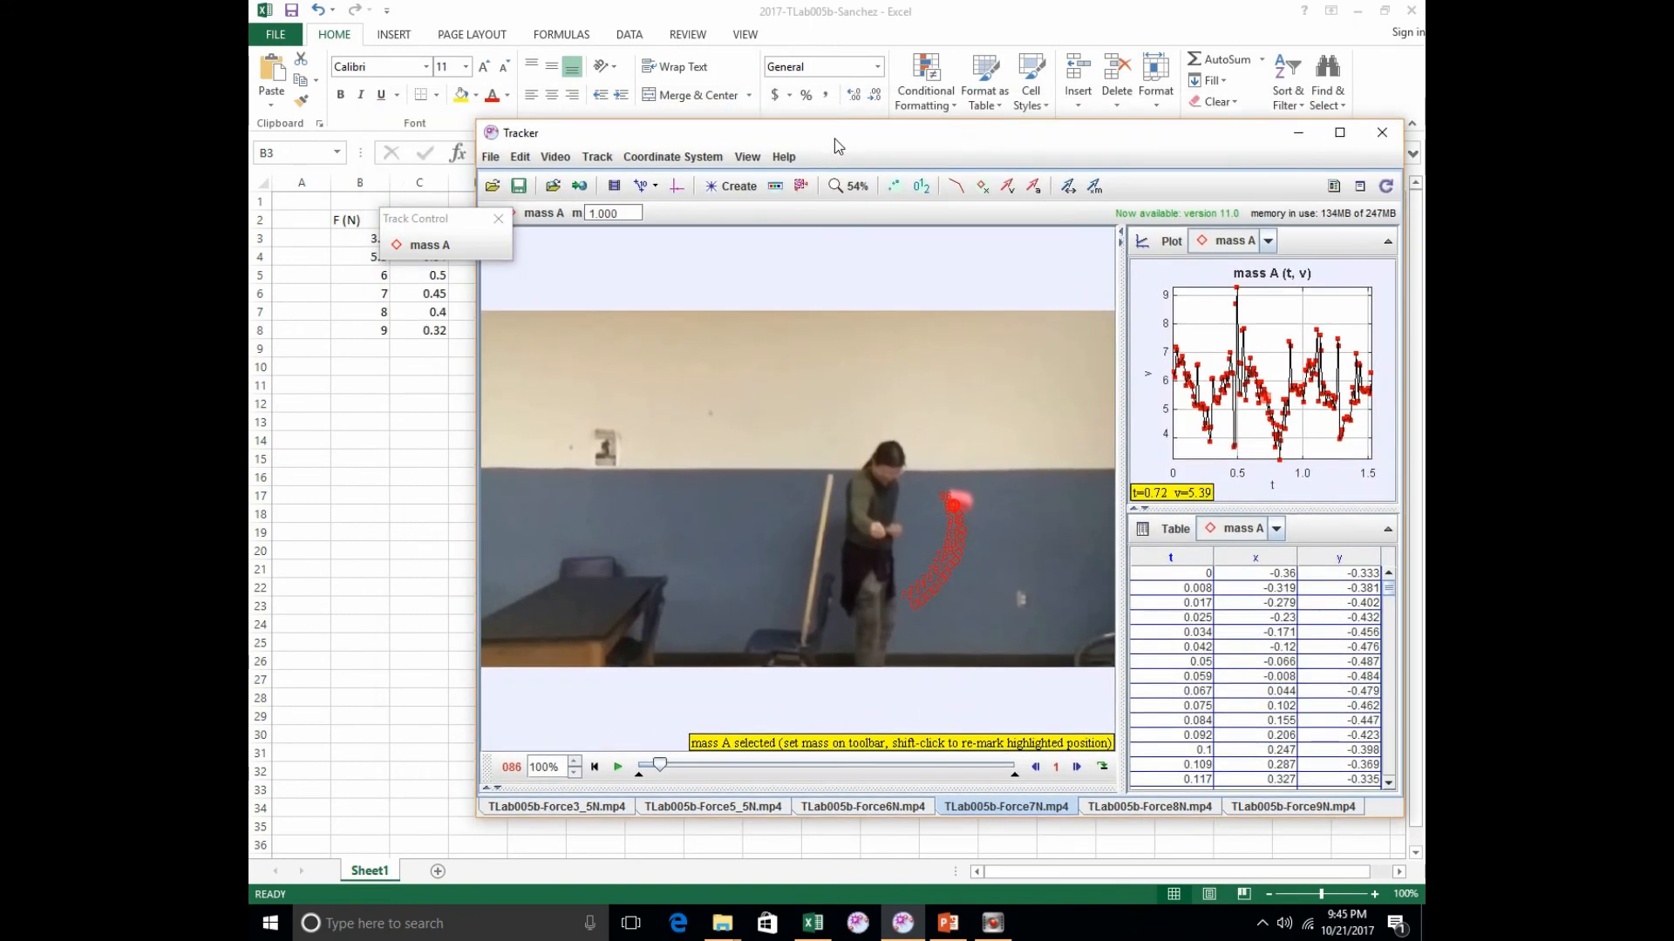
left_click(605, 804)
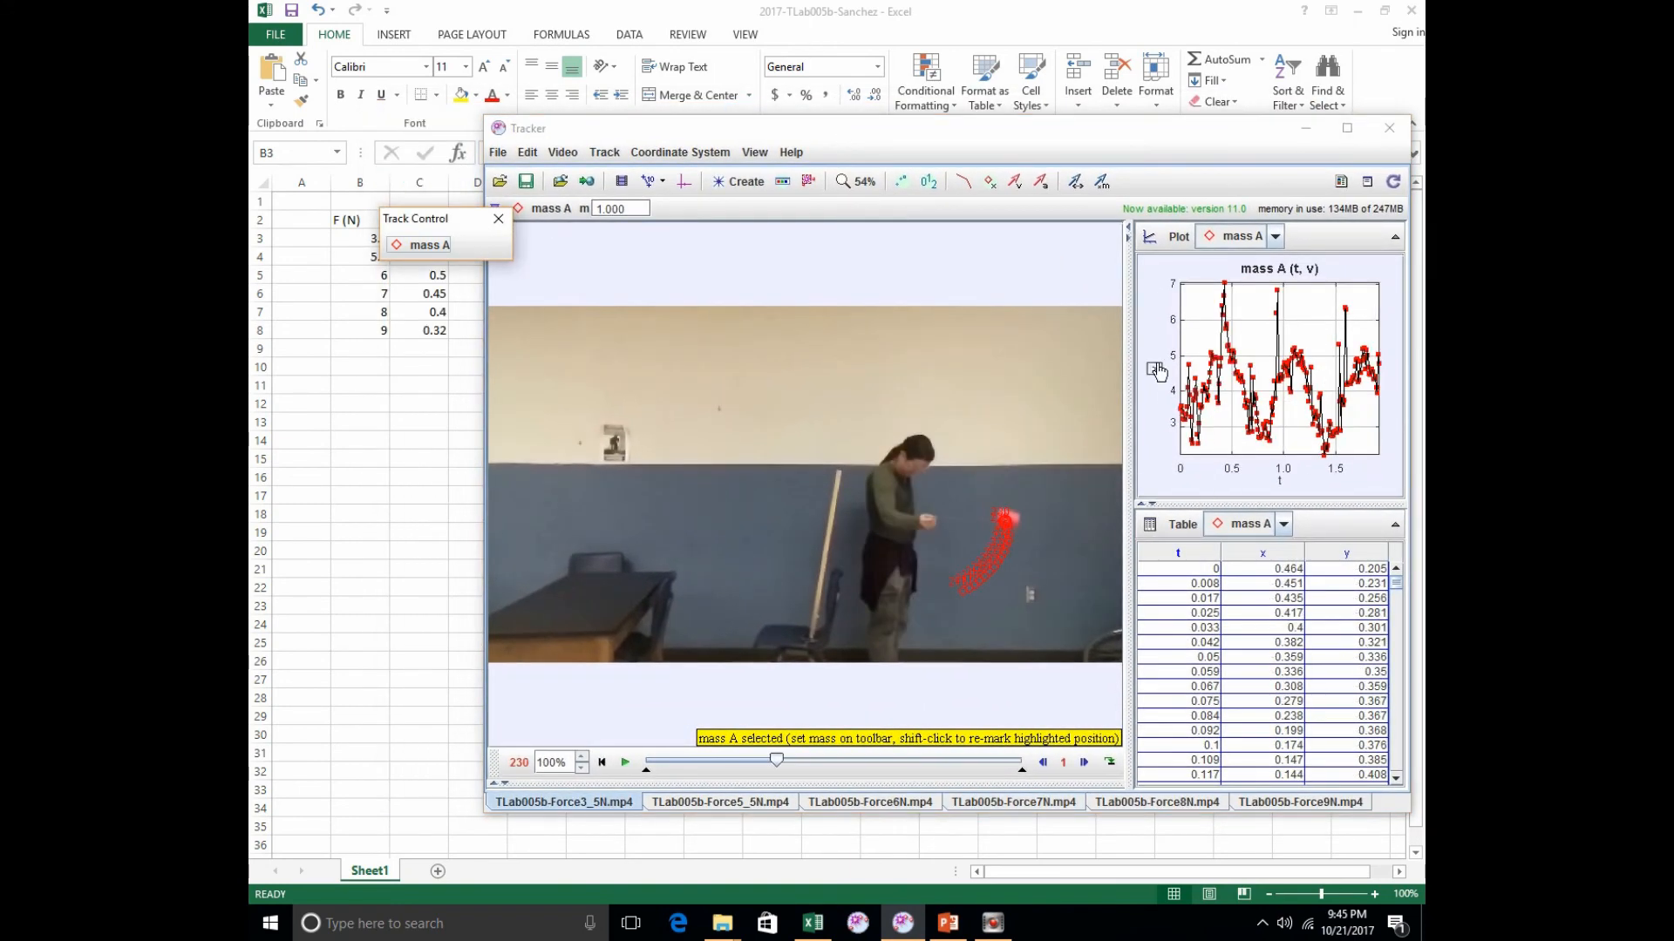
left_click(1159, 370)
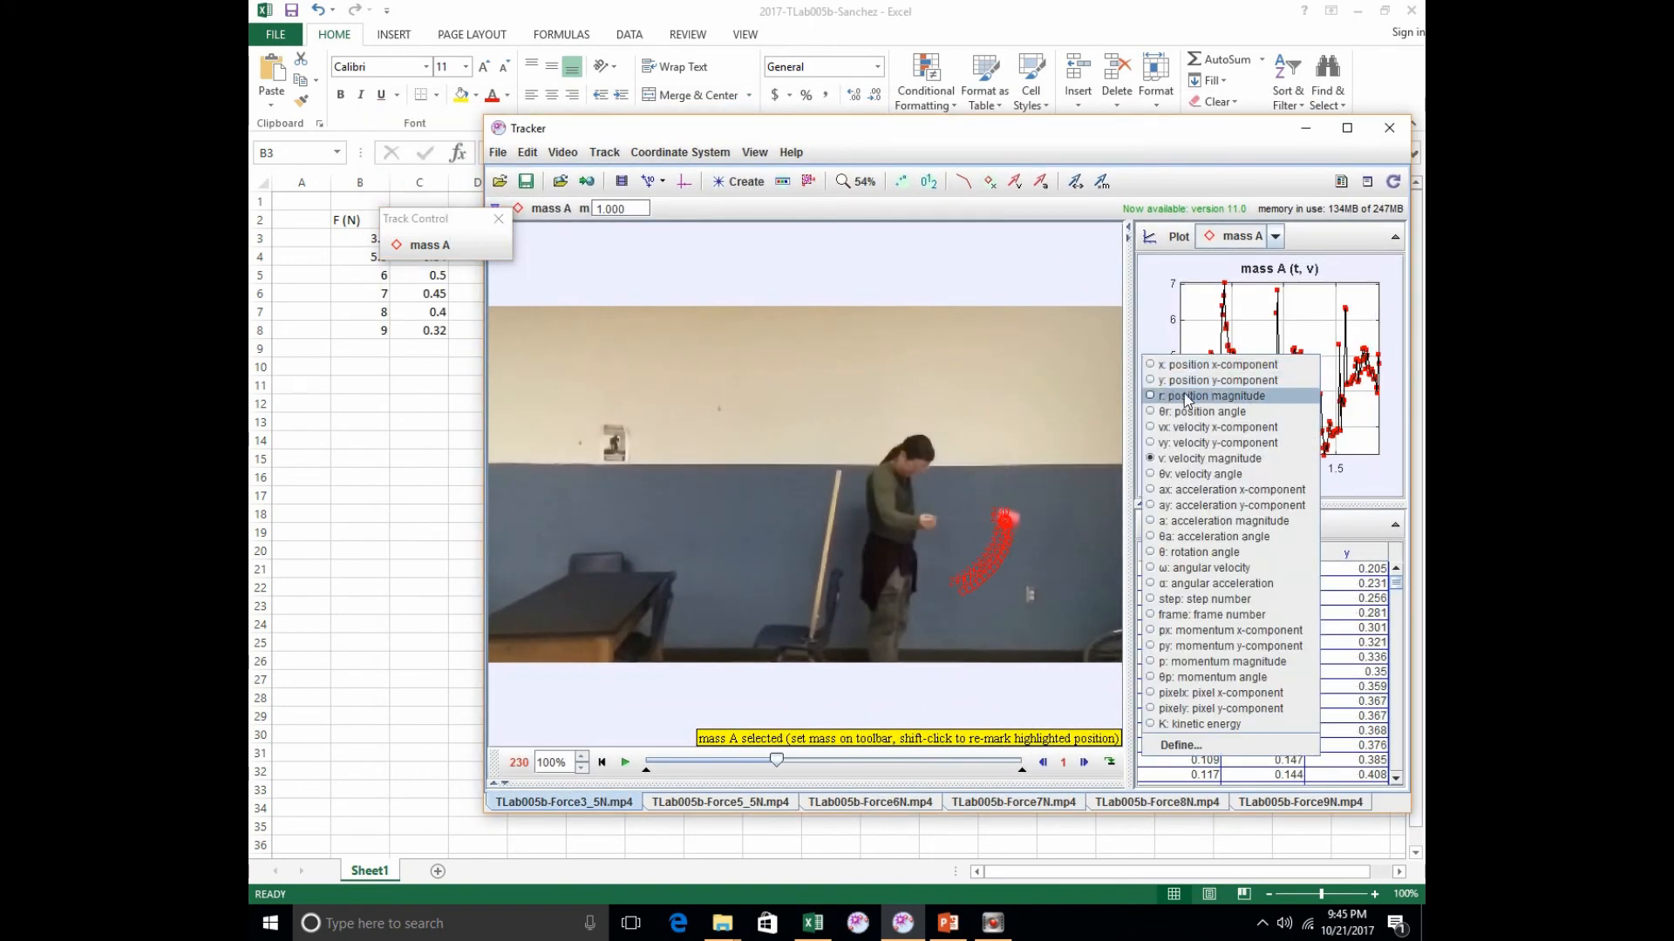
left_click(1176, 397)
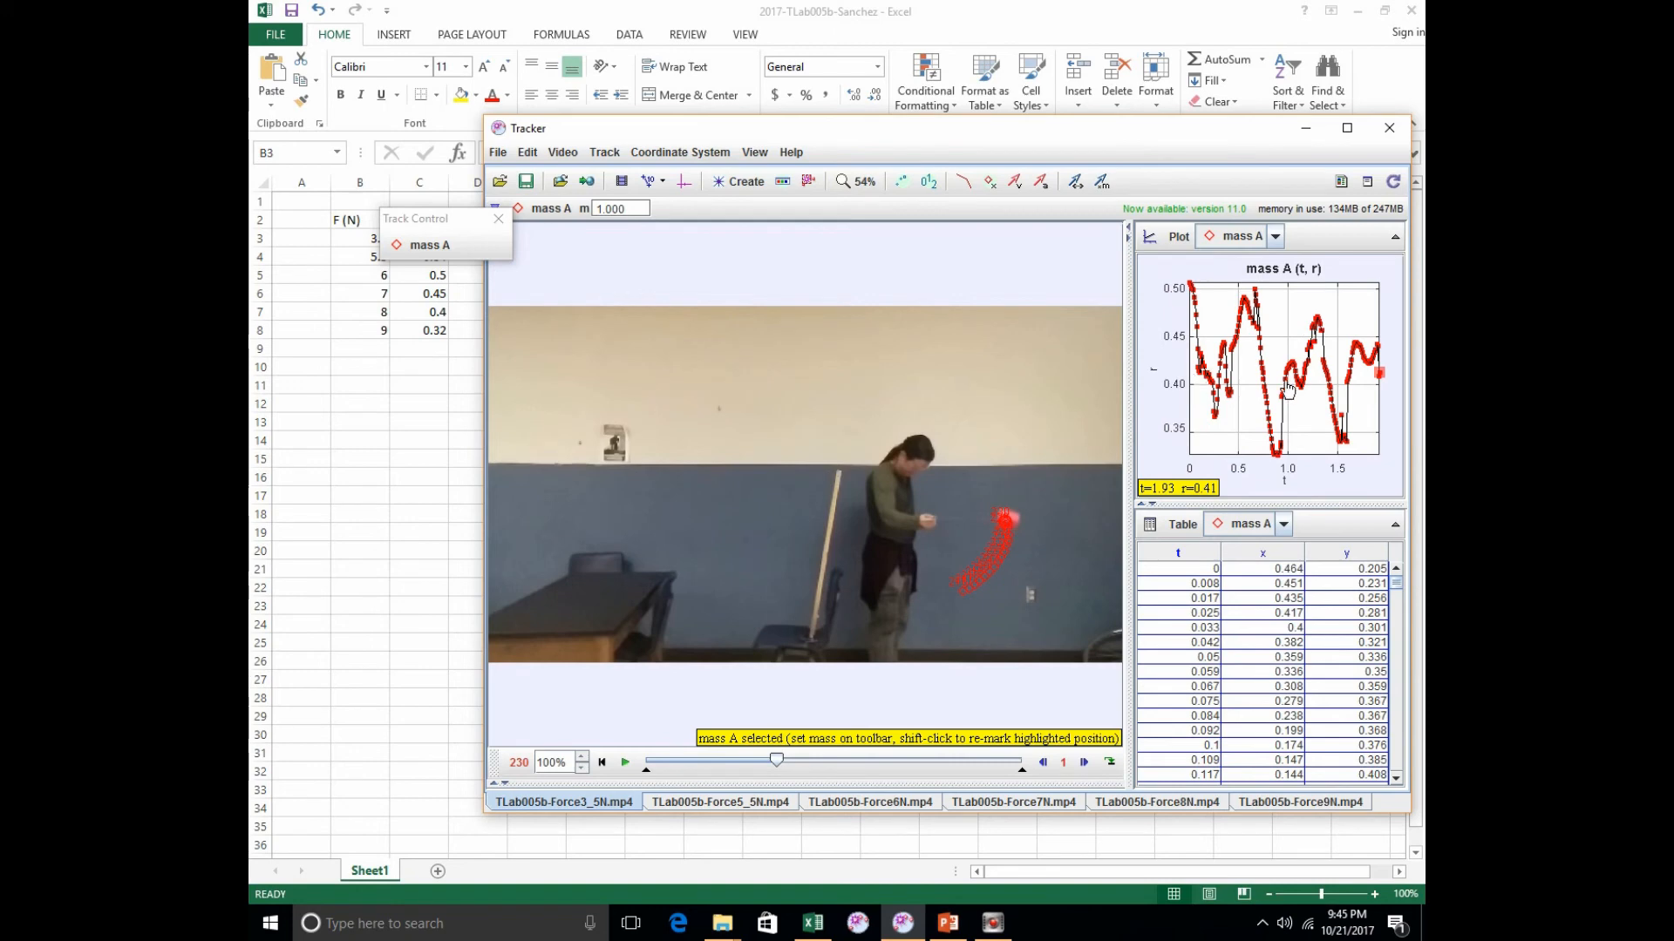
left_click(664, 10)
left_click(425, 242)
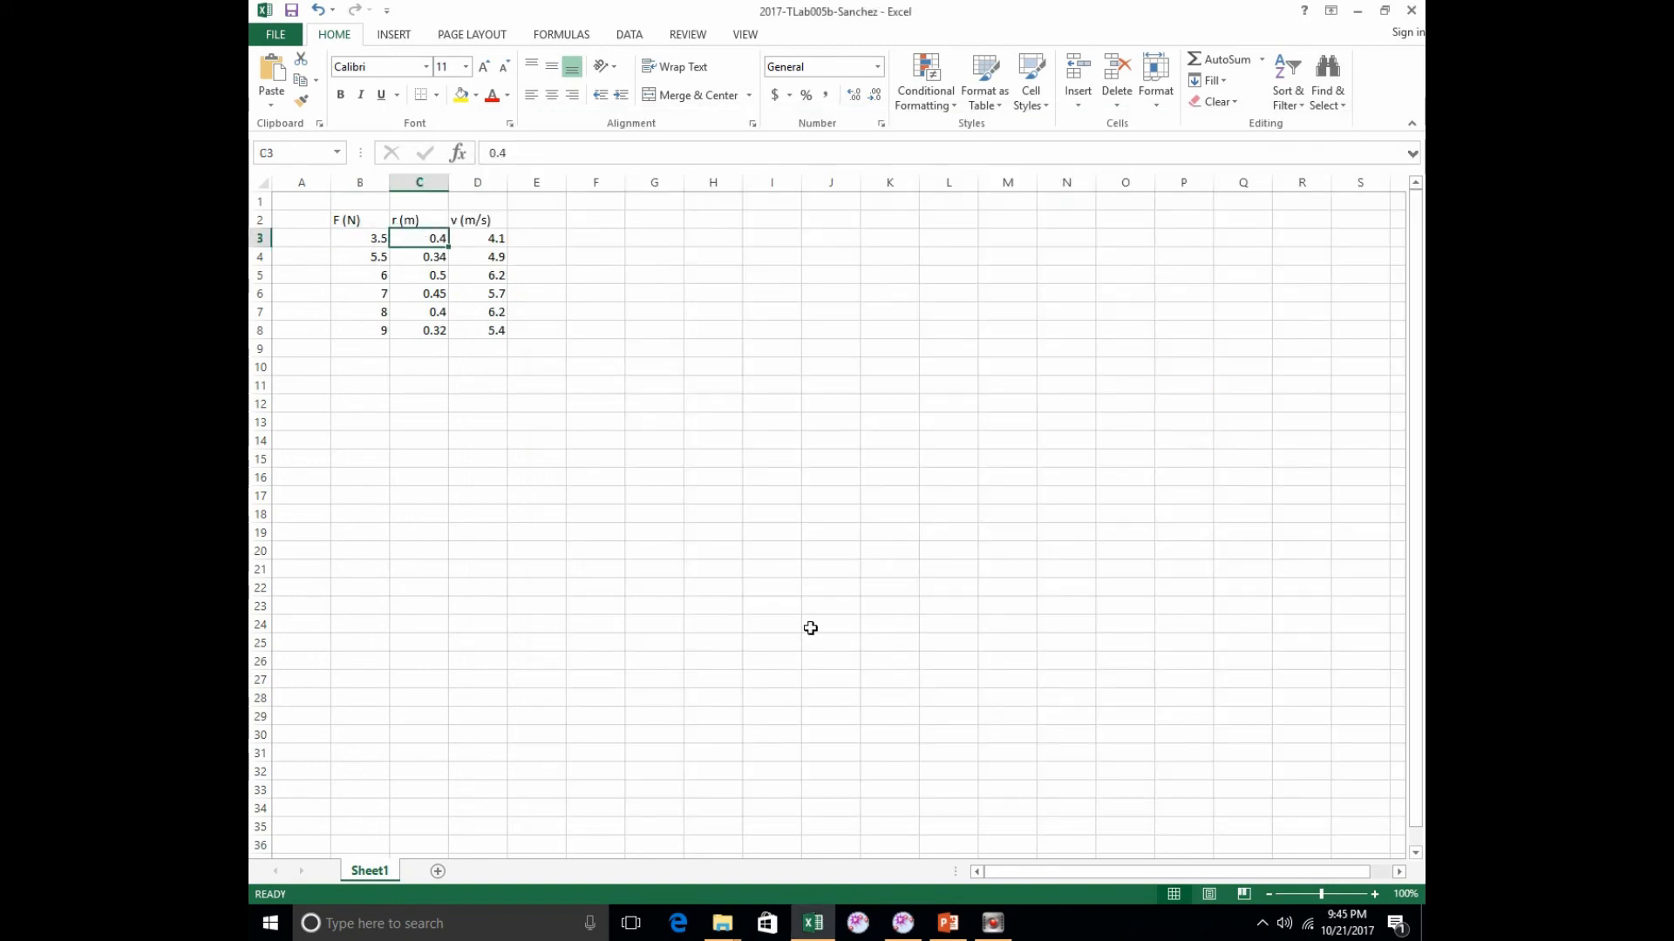
Switch to Tracker and plot mass A's velocity magnitude against time for the 3.5 N video to examine its speed.
left_click(908, 924)
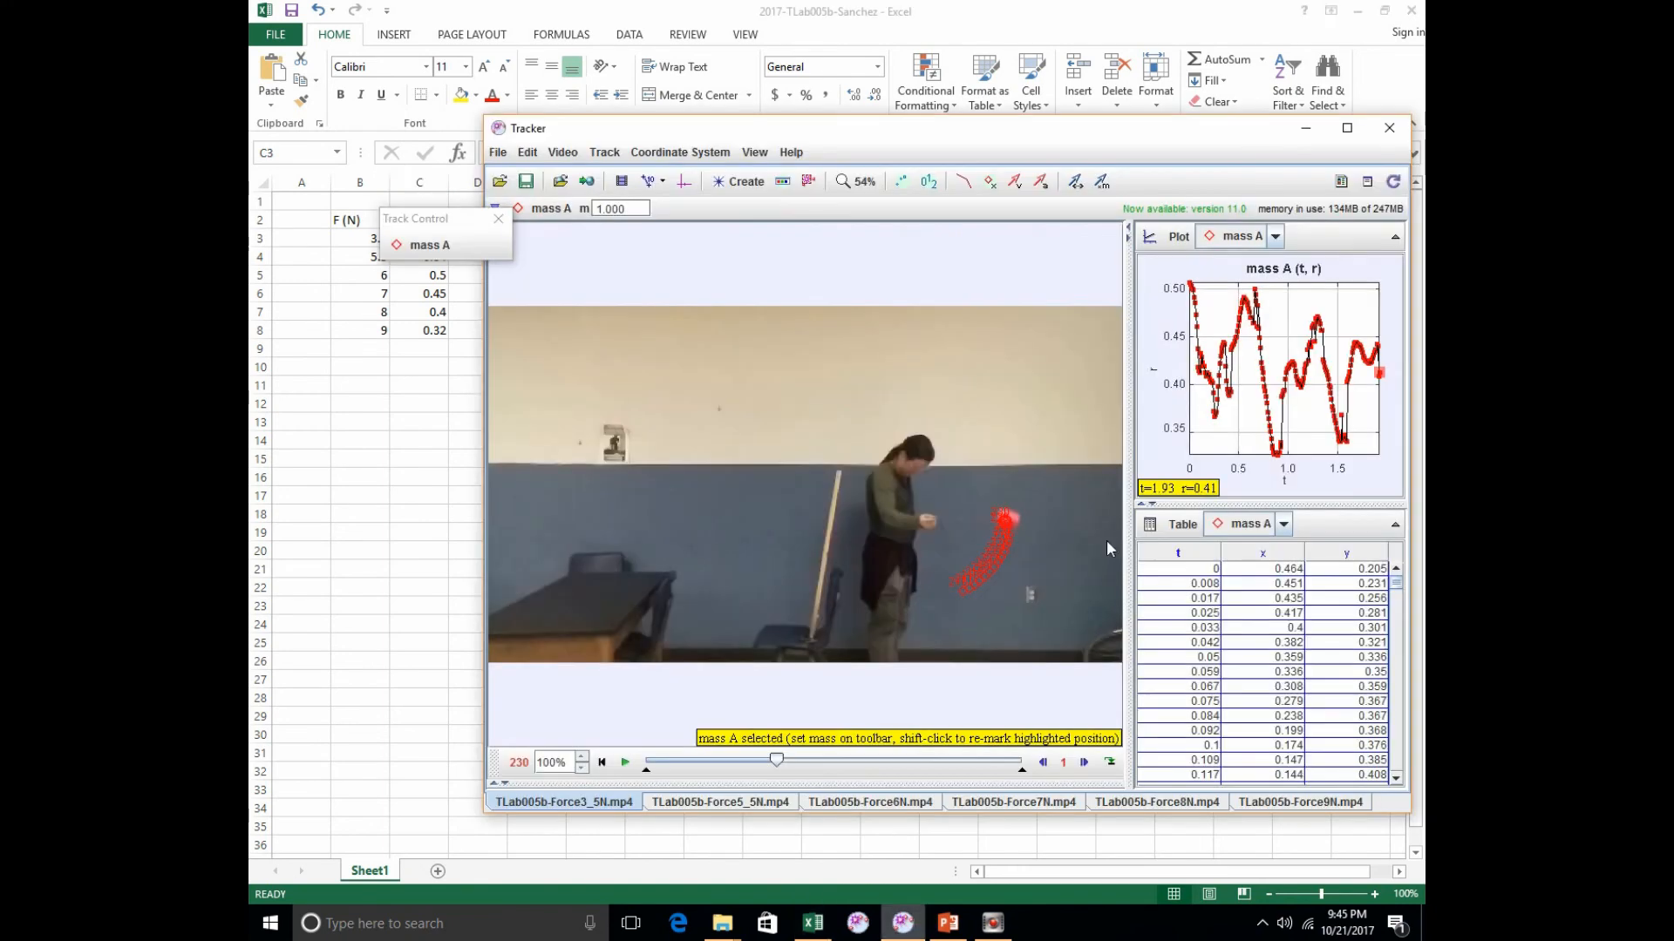
left_click(1152, 364)
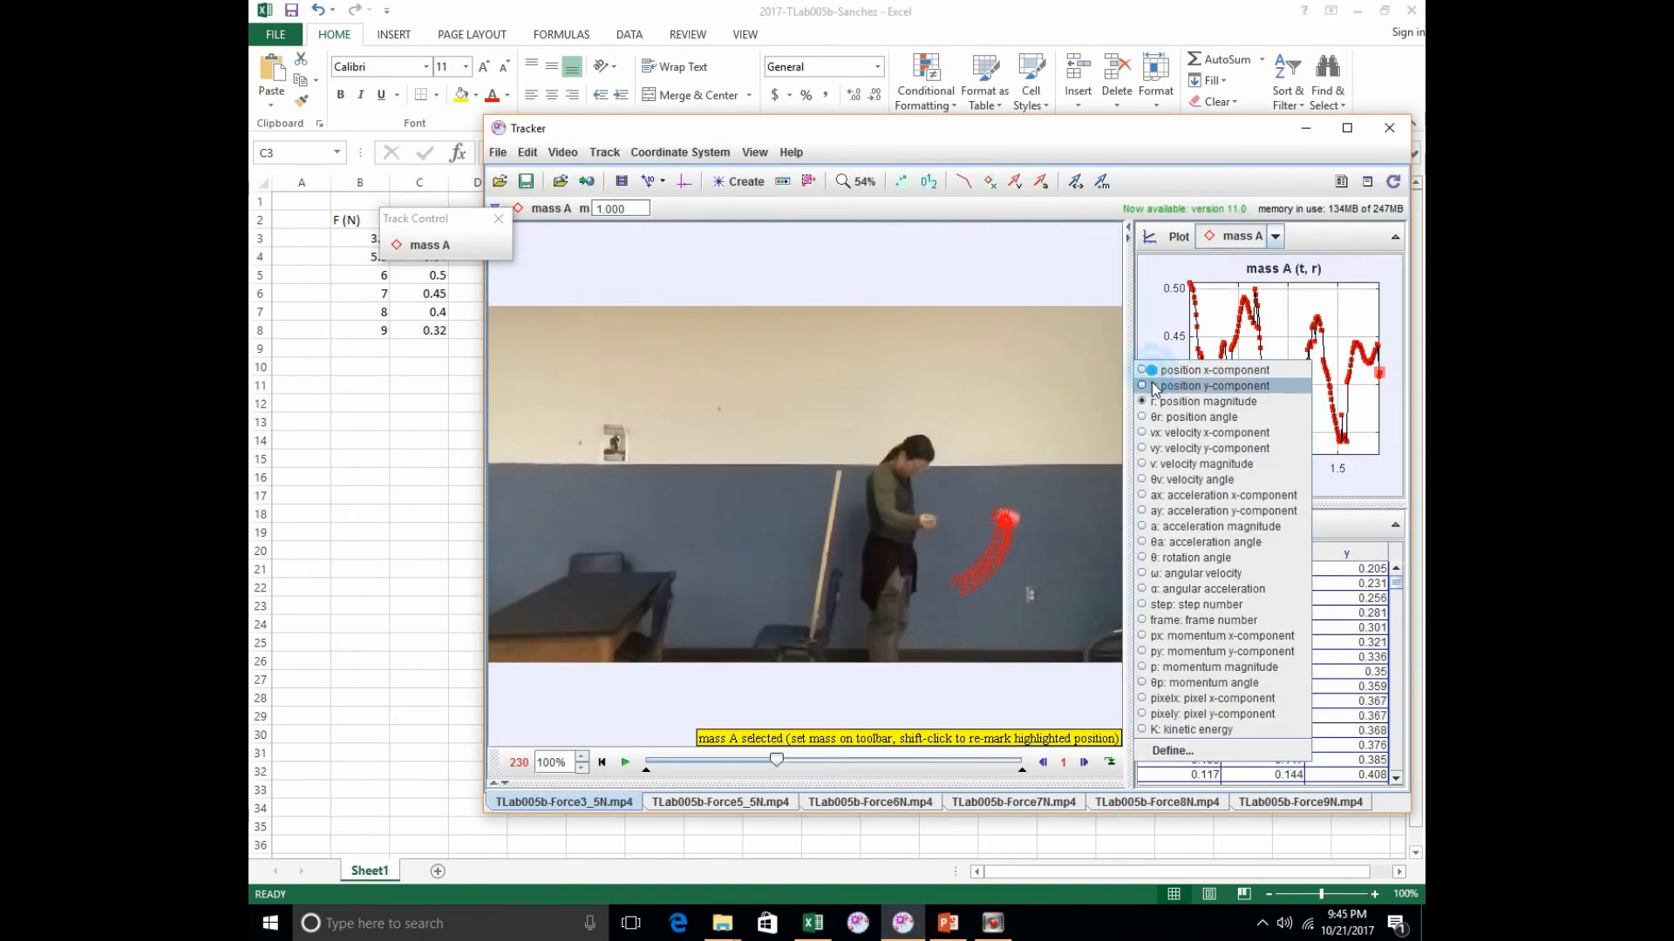
left_click(1164, 463)
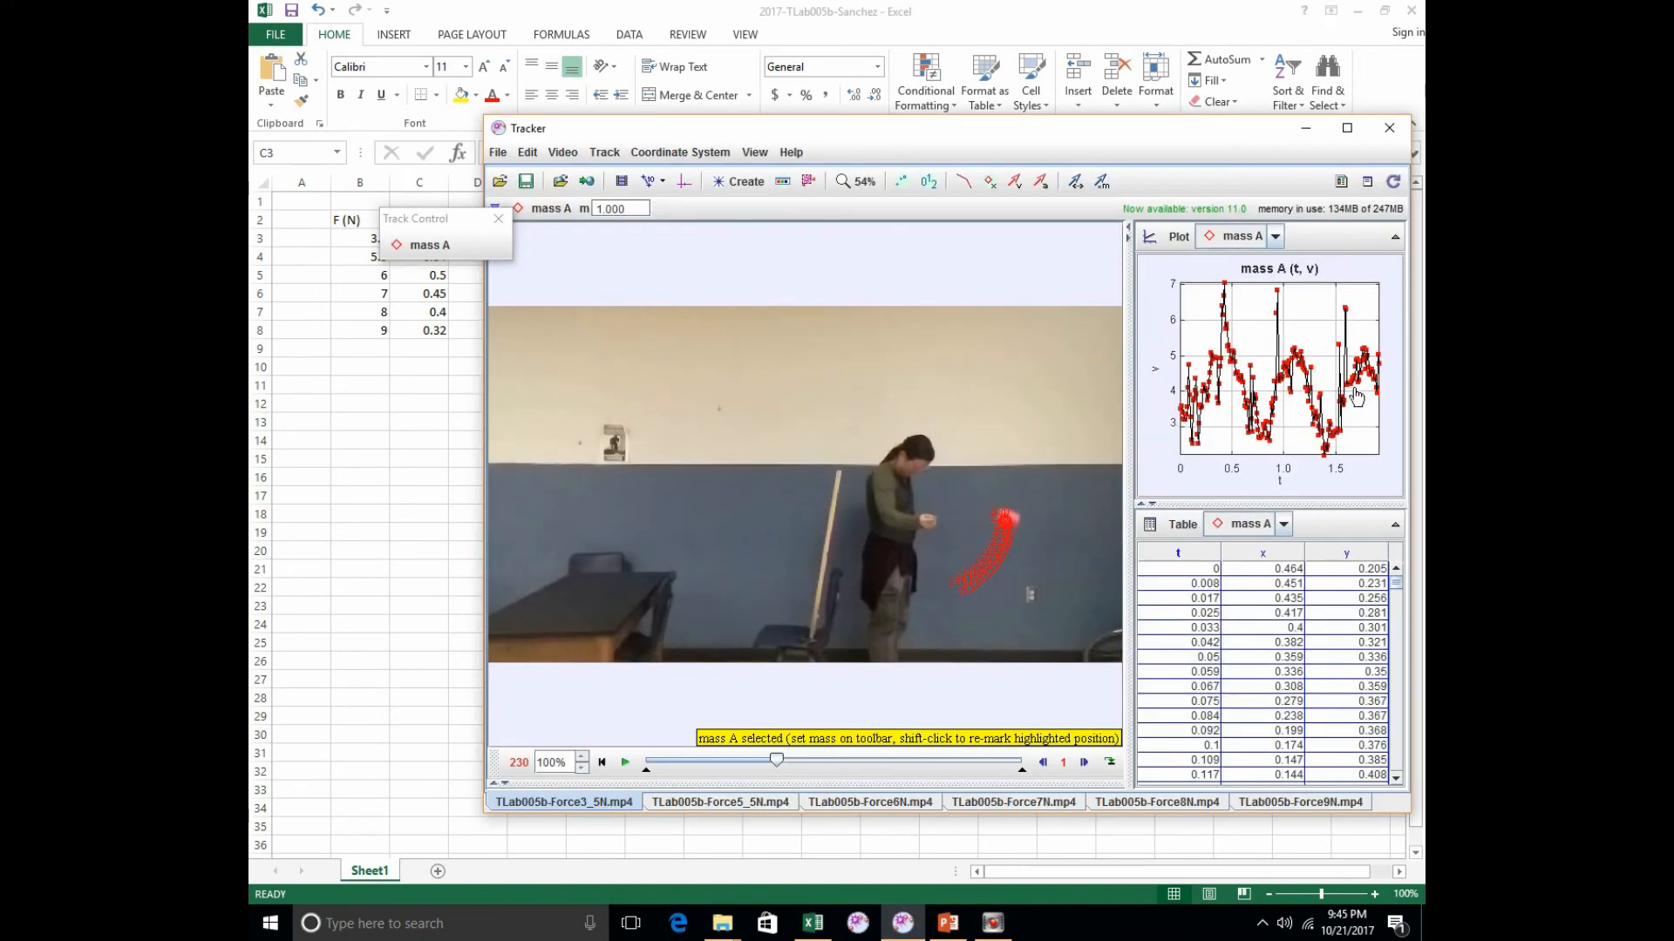
Switch to Excel and set the velocity for the 3.5 N force to 4 m/s.
left_click(843, 5)
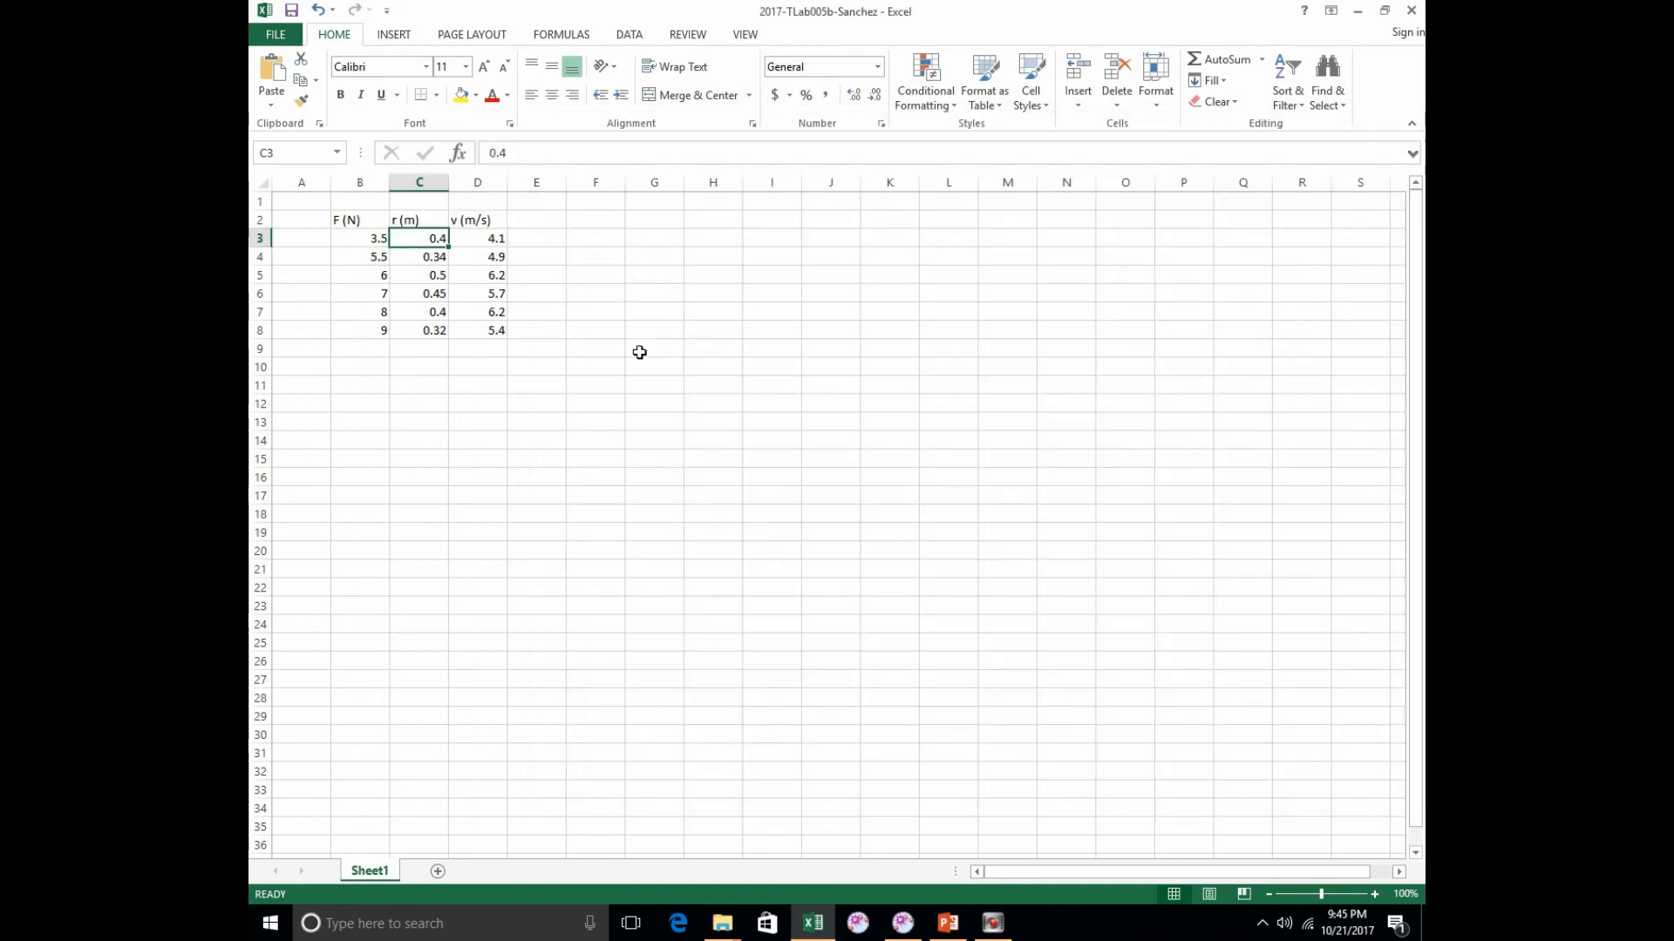
key("Right")
type("4")
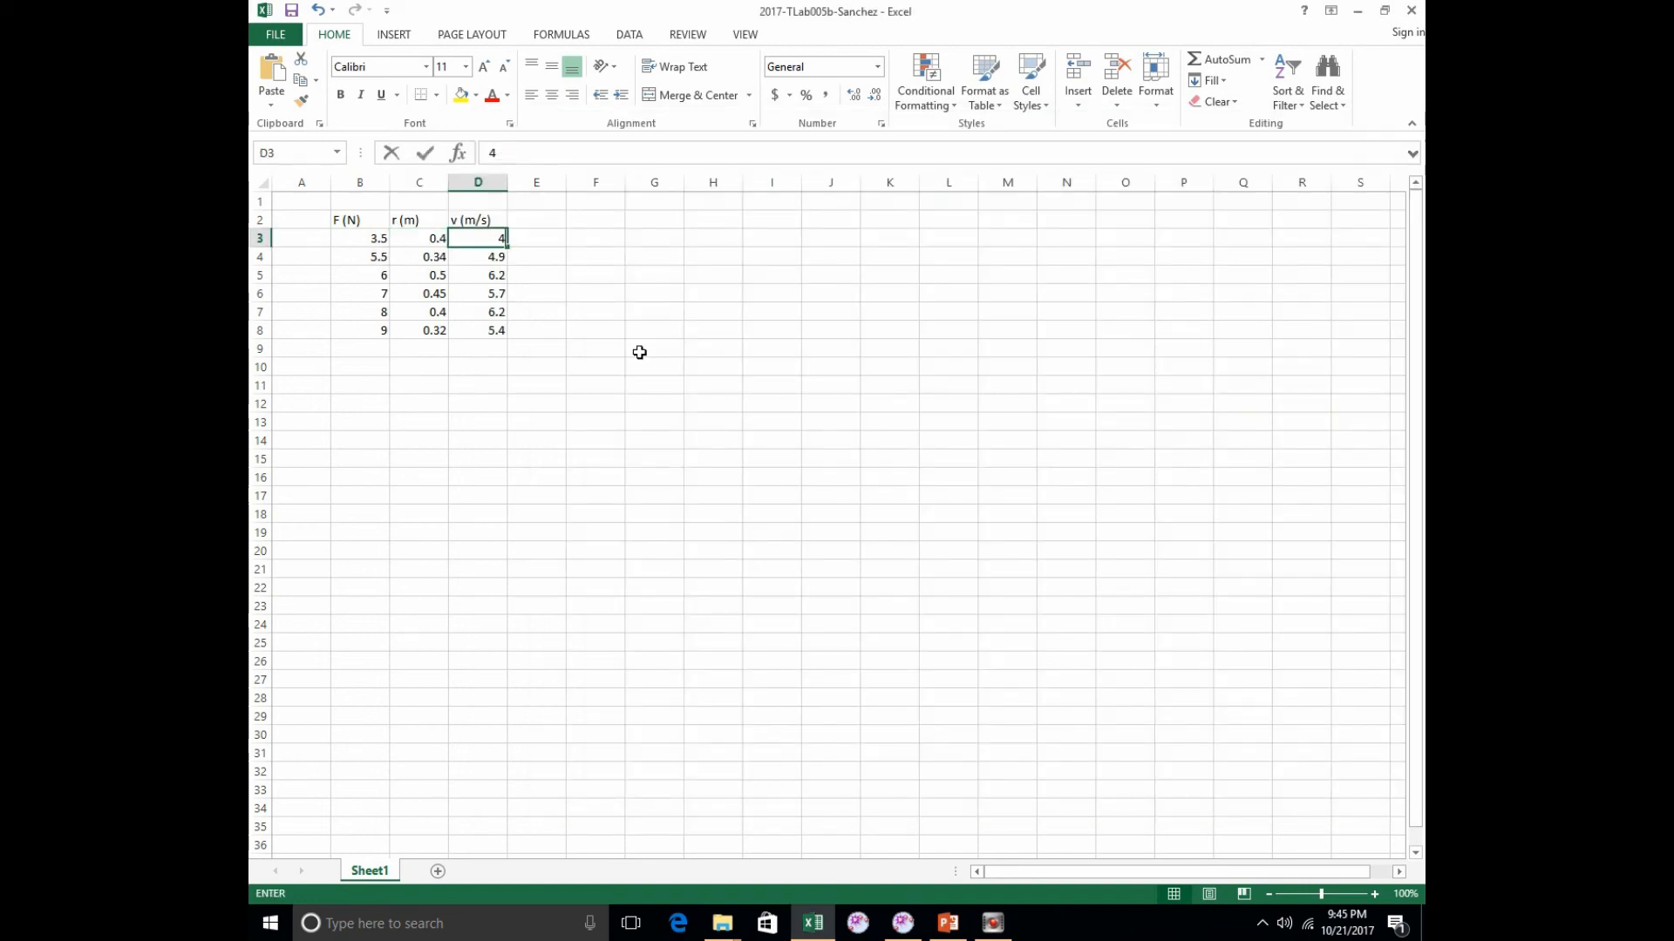
key("Return")
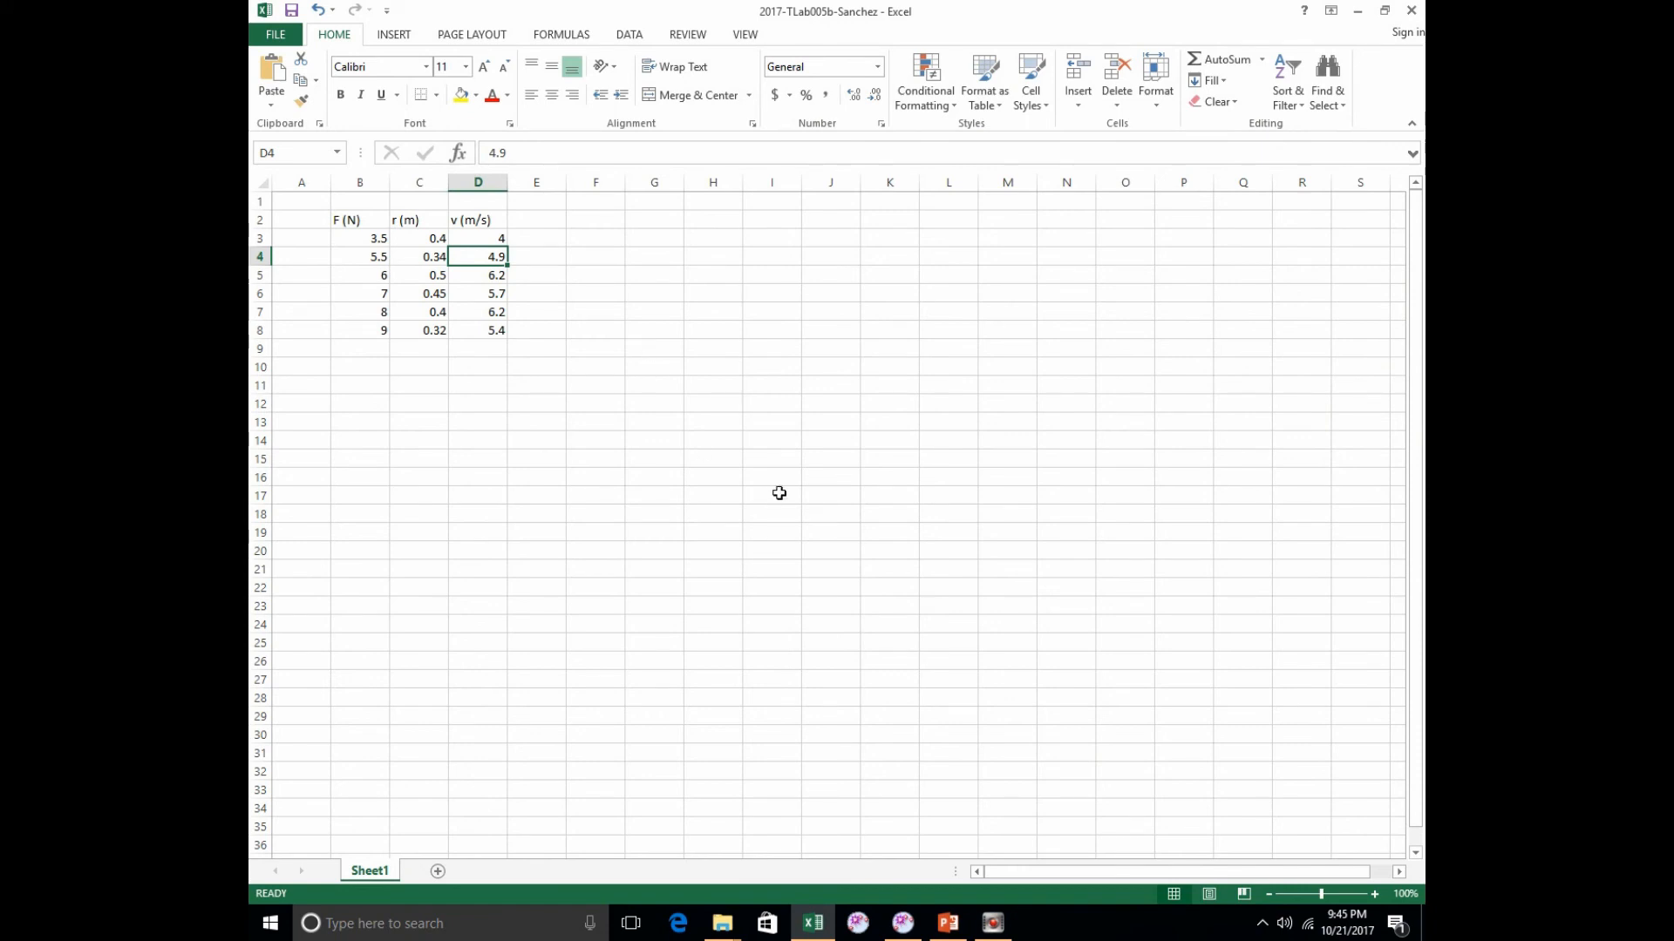
Switch to Tracker to recheck the 3.5 N velocity plot, and return to the Excel workbook.
left_click(903, 922)
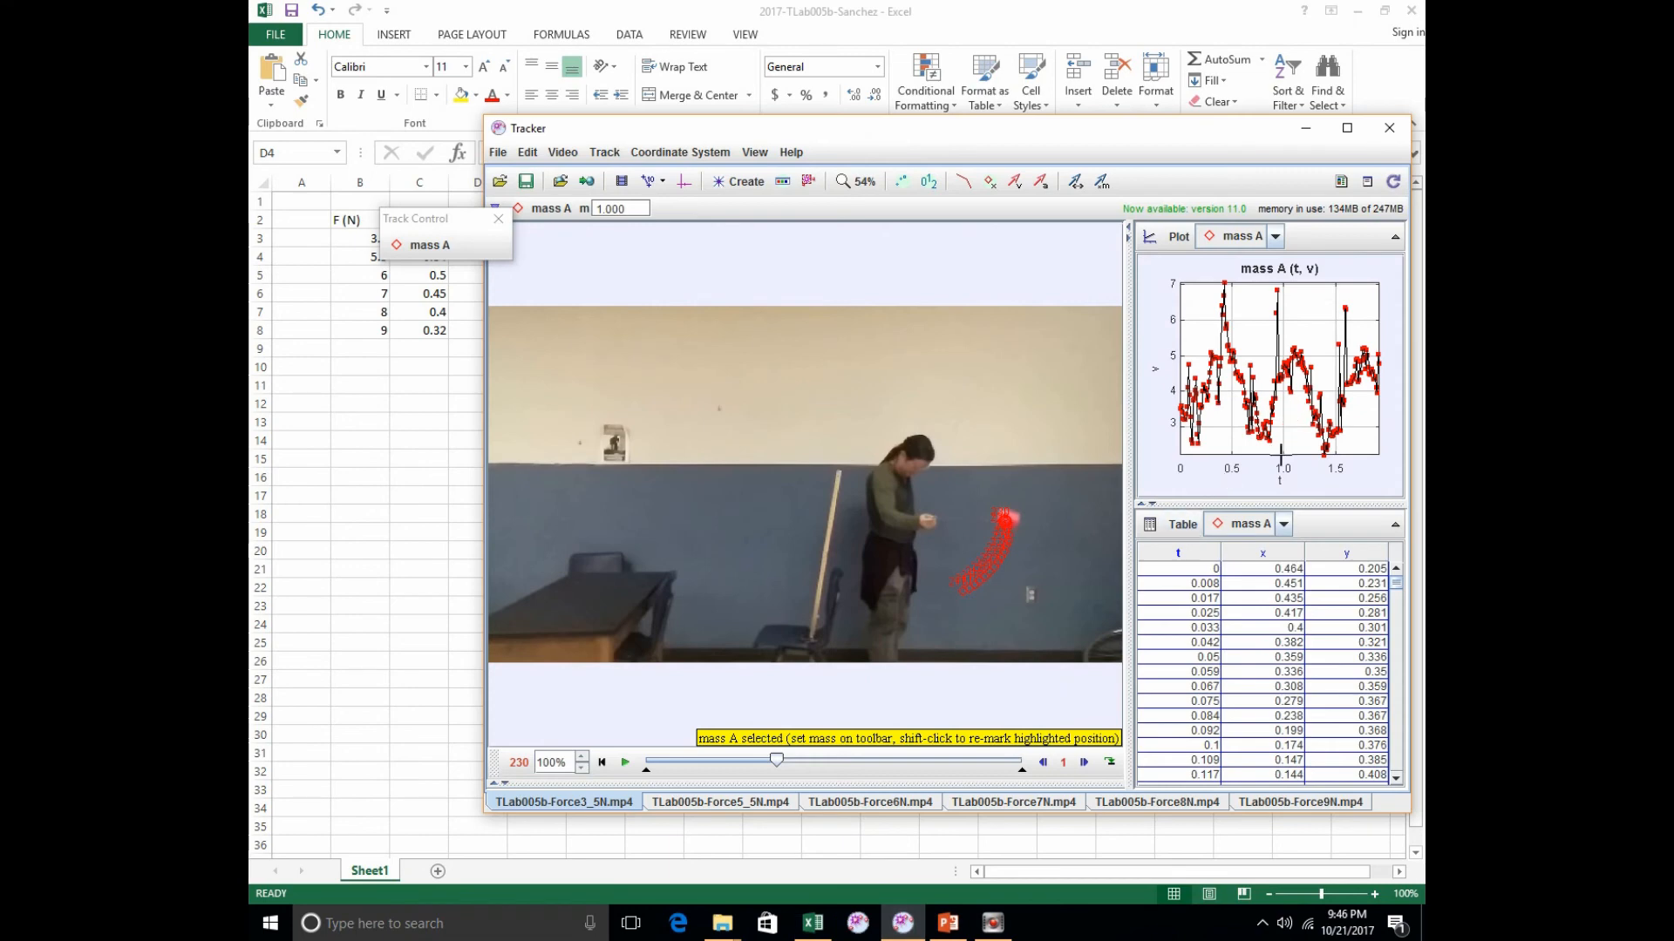
left_click(967, 8)
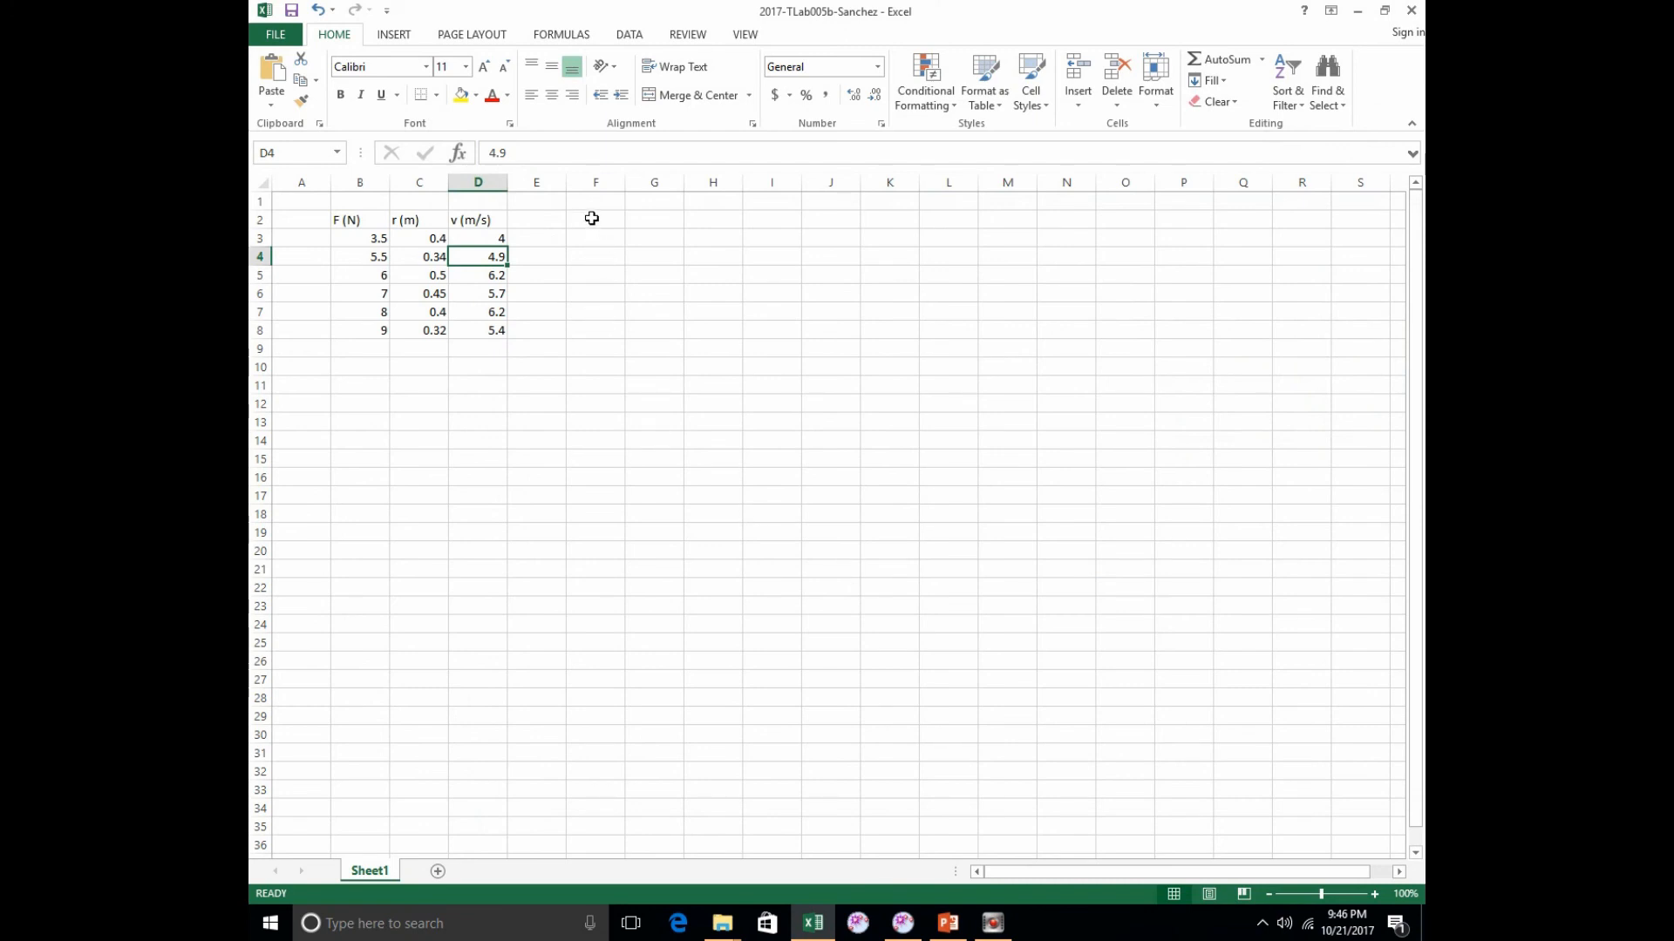
Switch to PowerPoint, present slide 26, and go back through the slides to review the graph of F_T against v²/r.
left_click(946, 930)
left_click(365, 523)
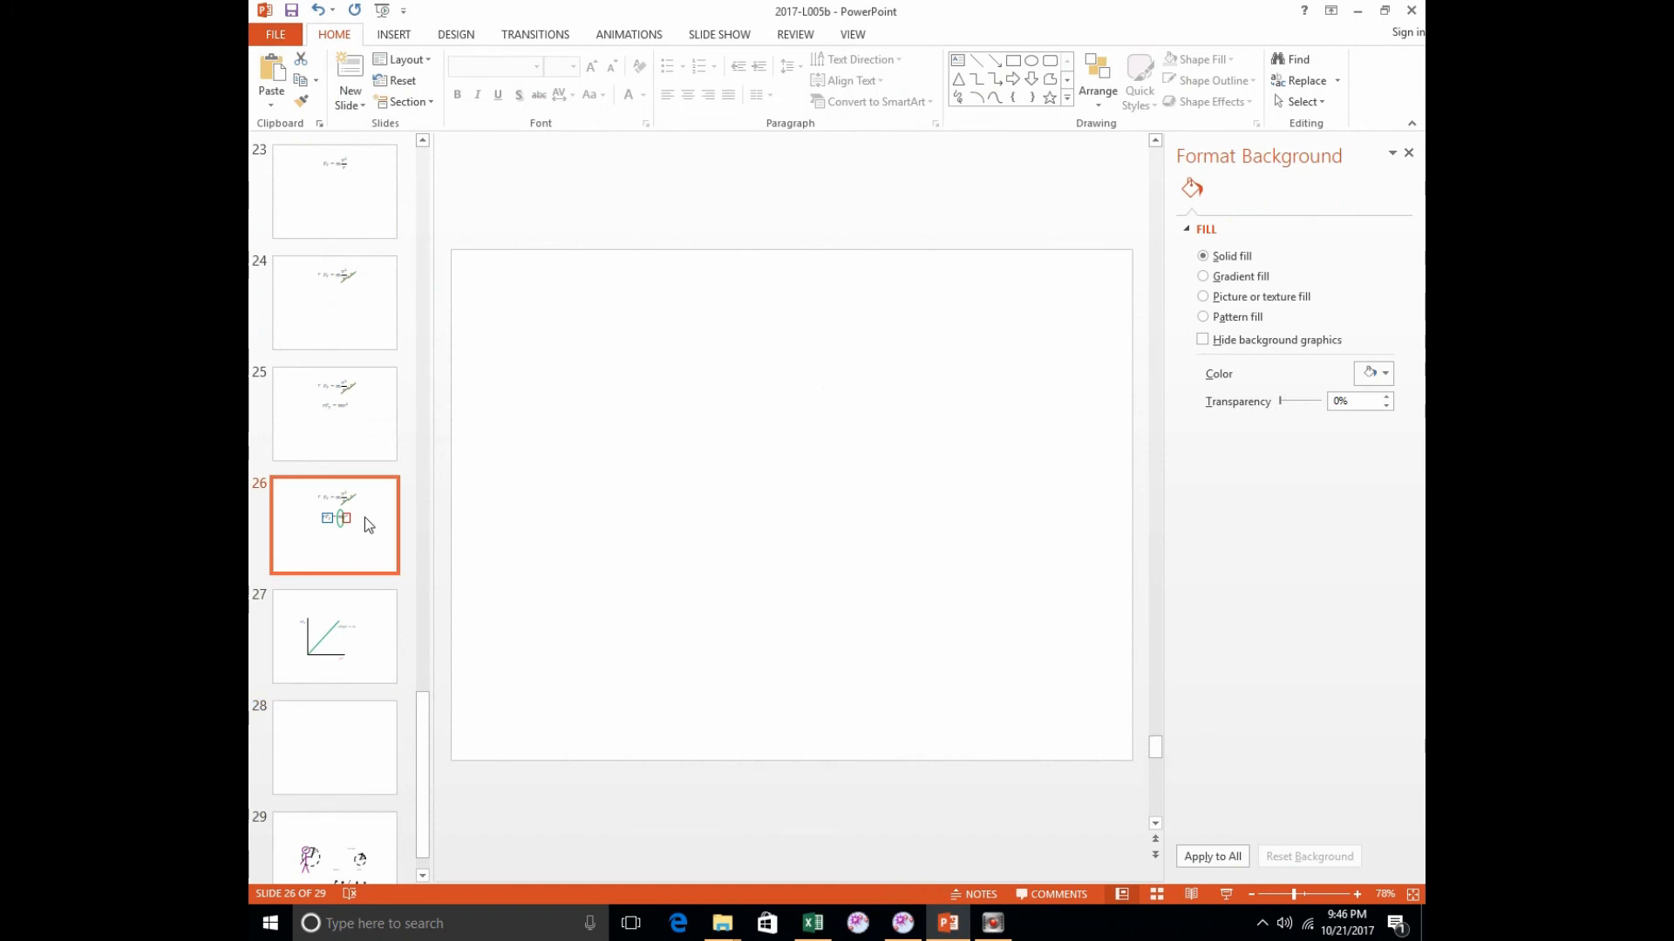
key("shift+F5")
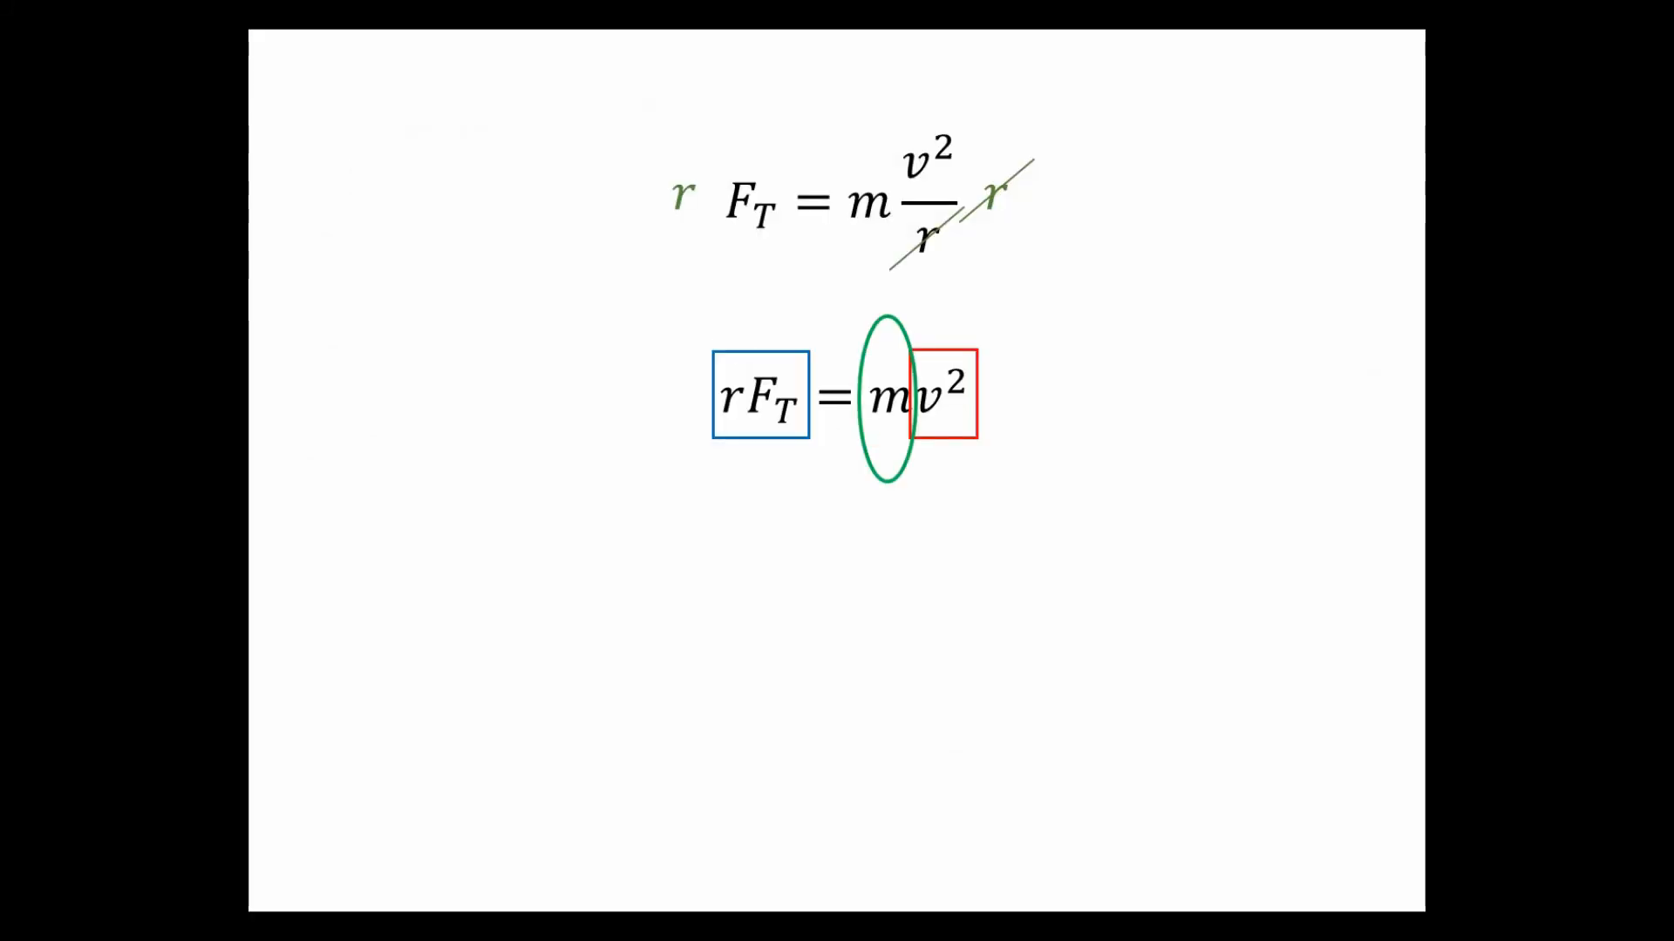
key("Left")
key("Left")
key("Left")
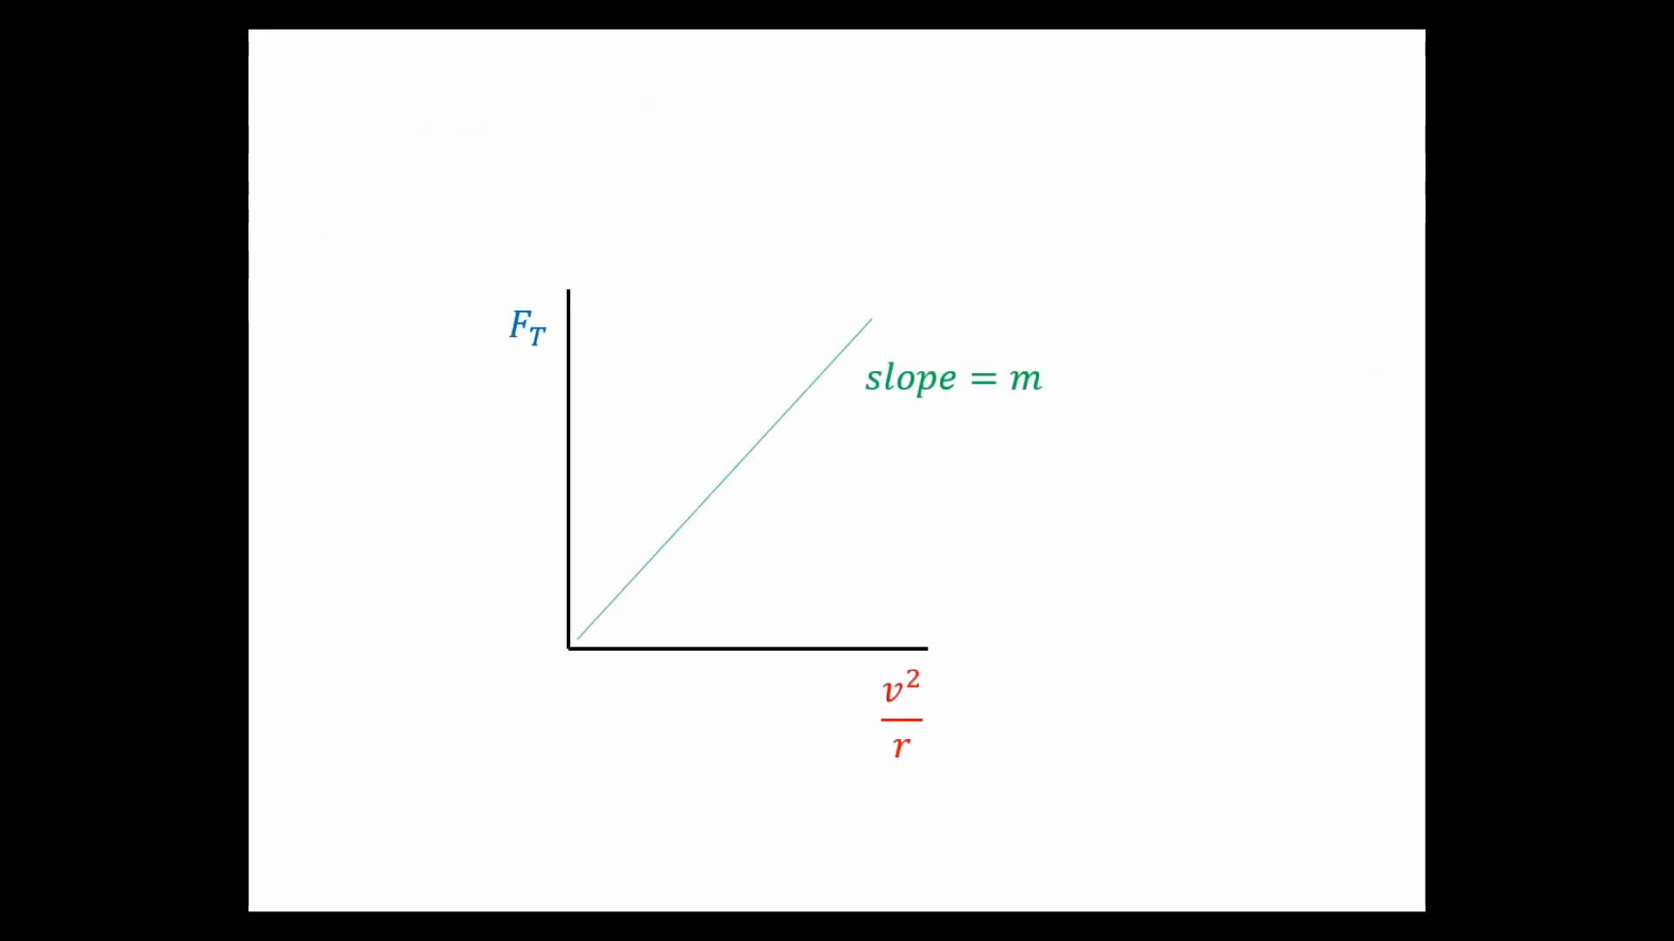
key("Right")
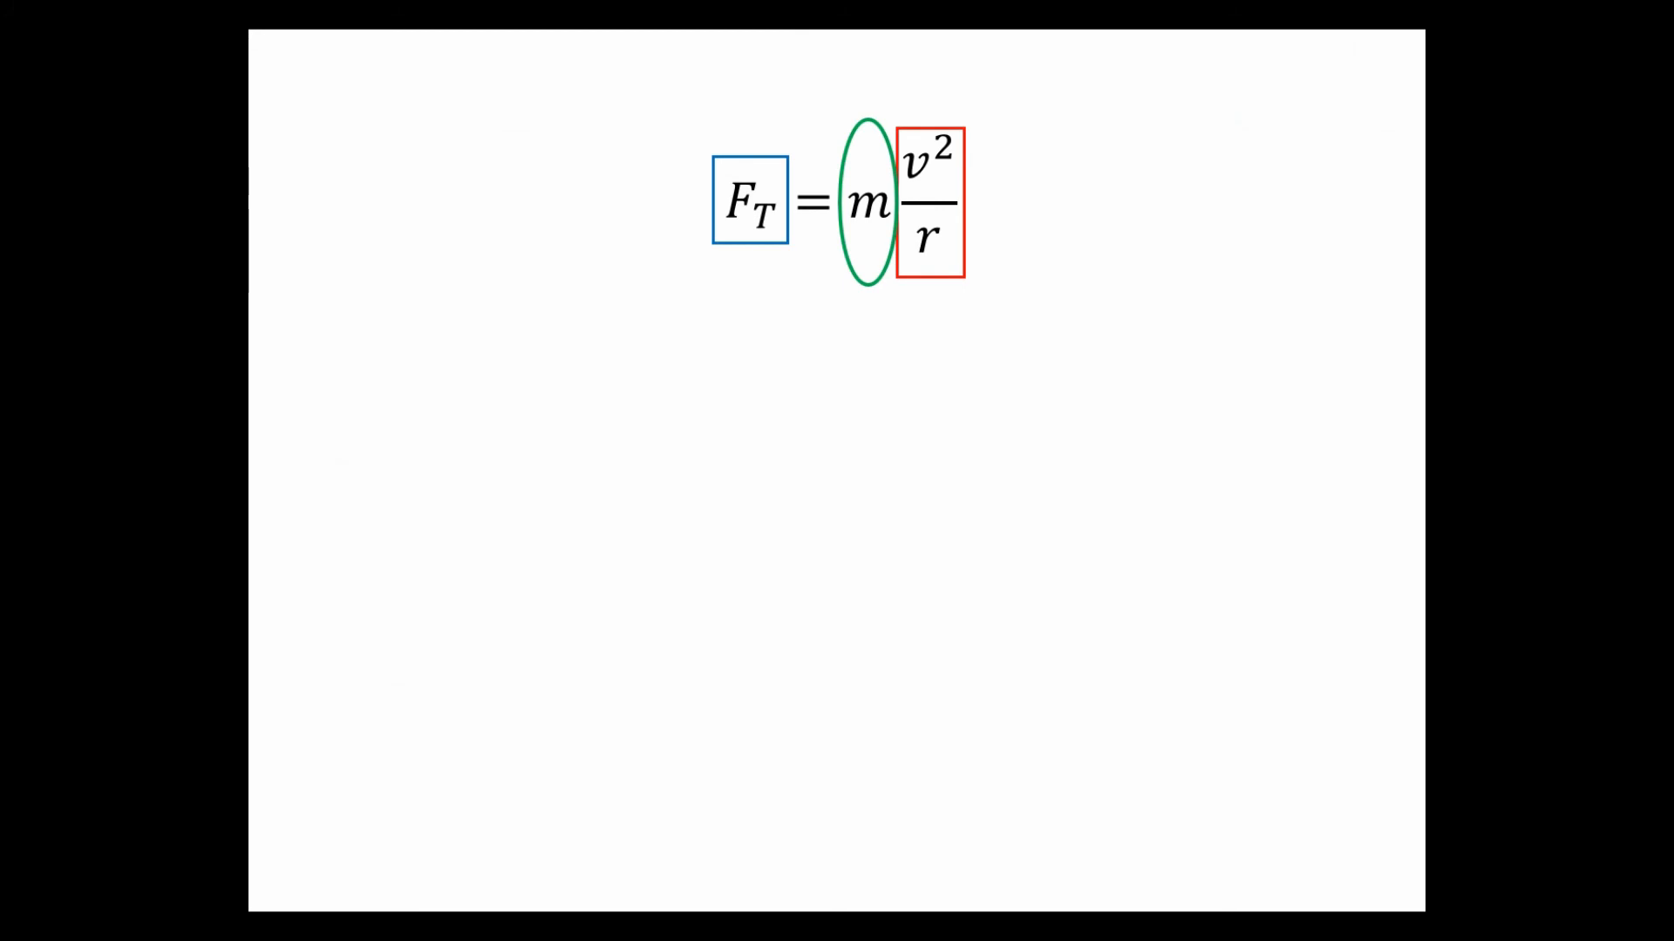
key("Left")
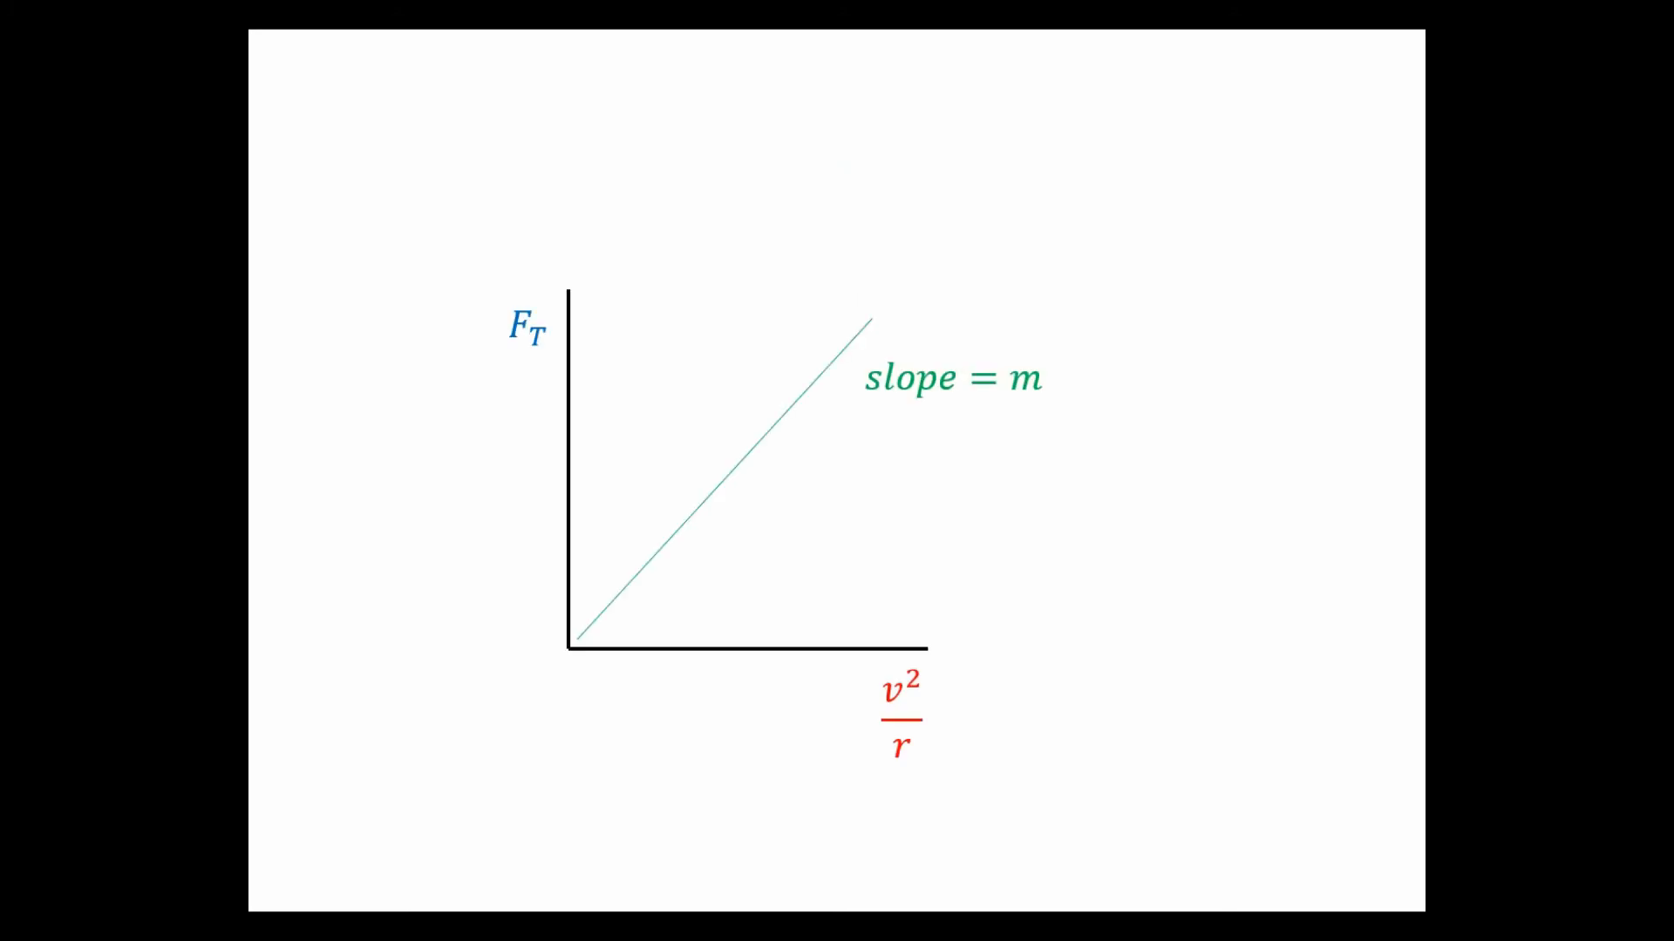
Review the derivation slides forward to the boxed rF_T = mv² equation, and end the slide show.
key("Left")
key("Right")
key("Right")
key("Right")
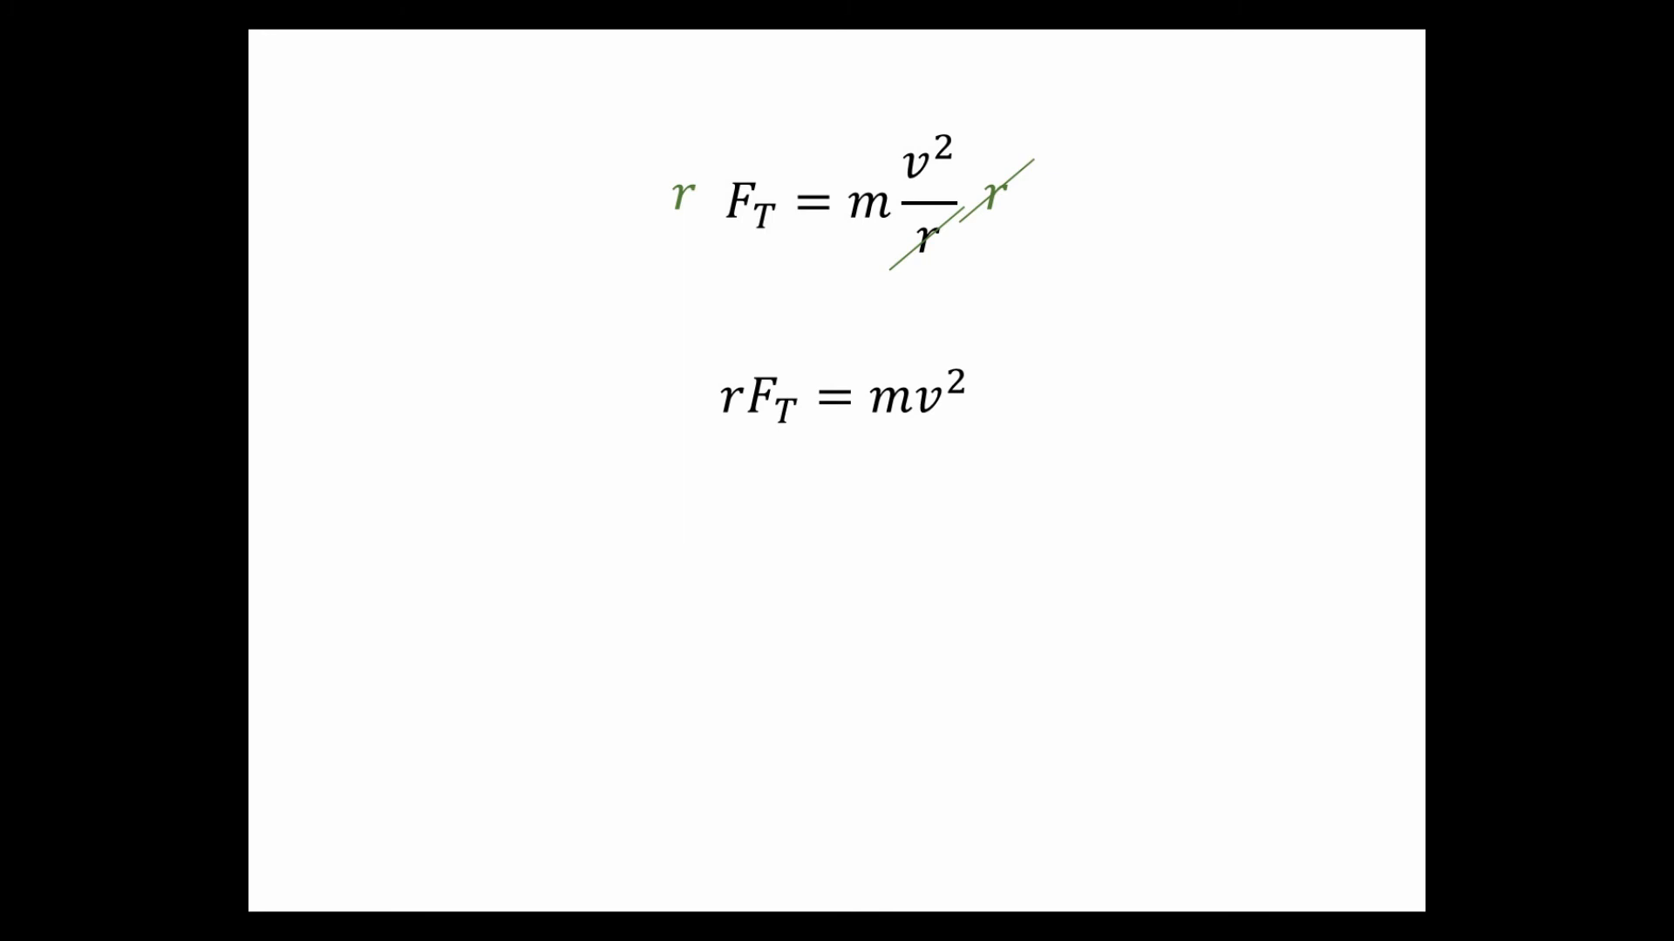
key("Right")
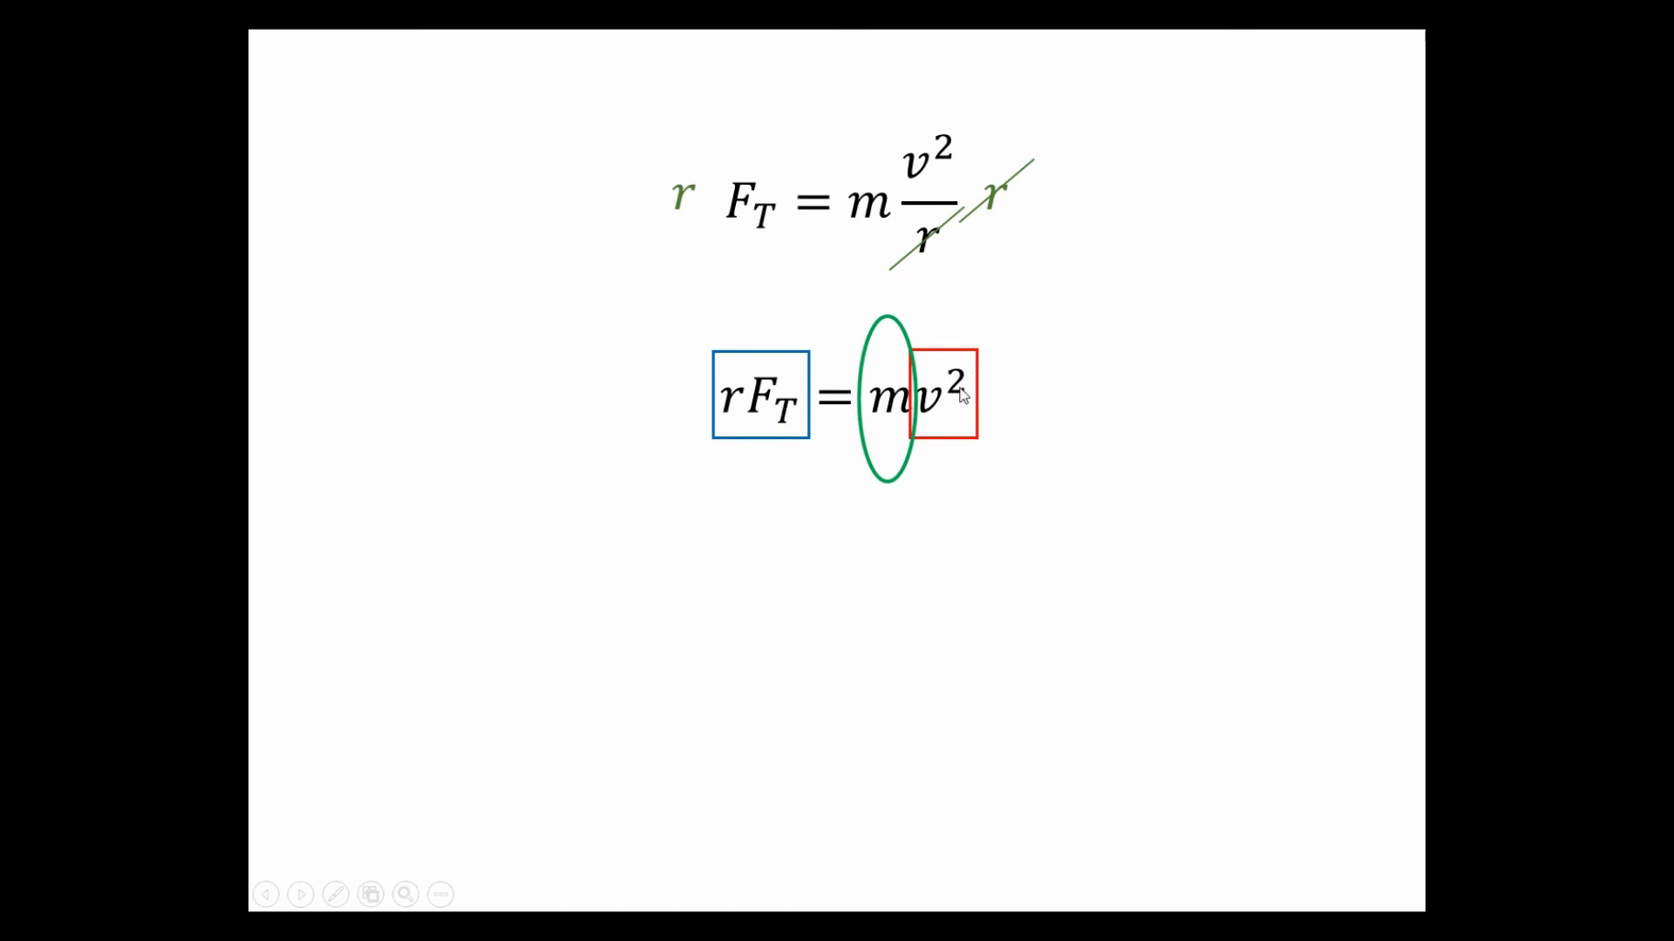
key("Escape")
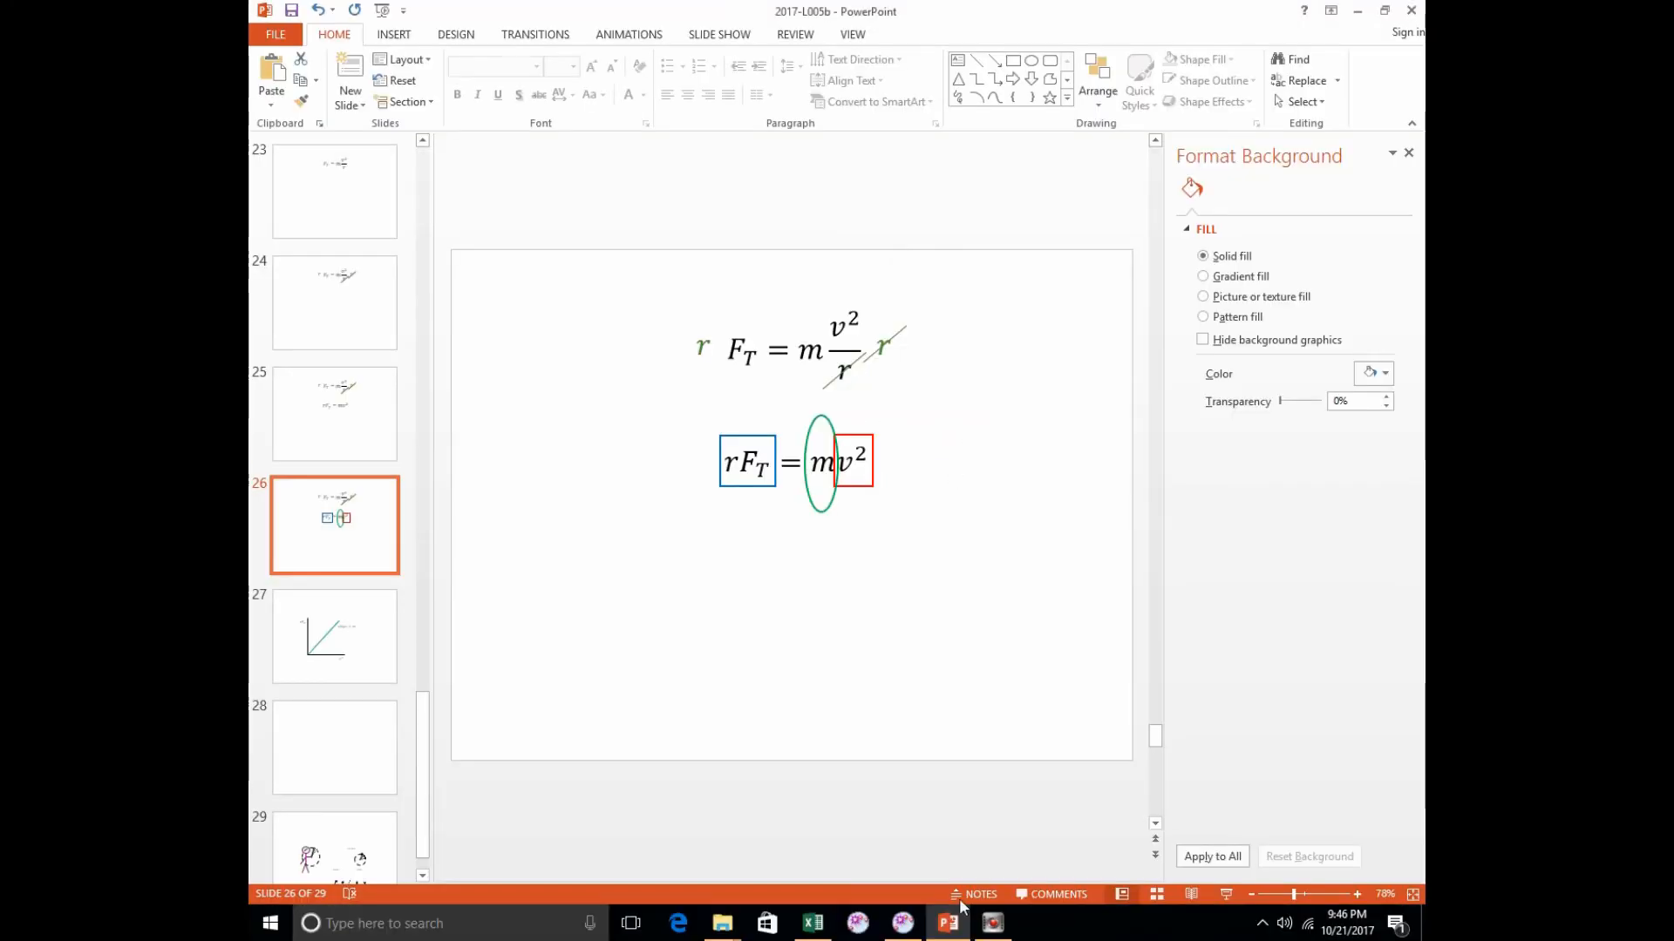
Switch to Excel and add the column headers "rF (m N)" in F2 and "v^2 (m/s)^2" in G2.
left_click(812, 922)
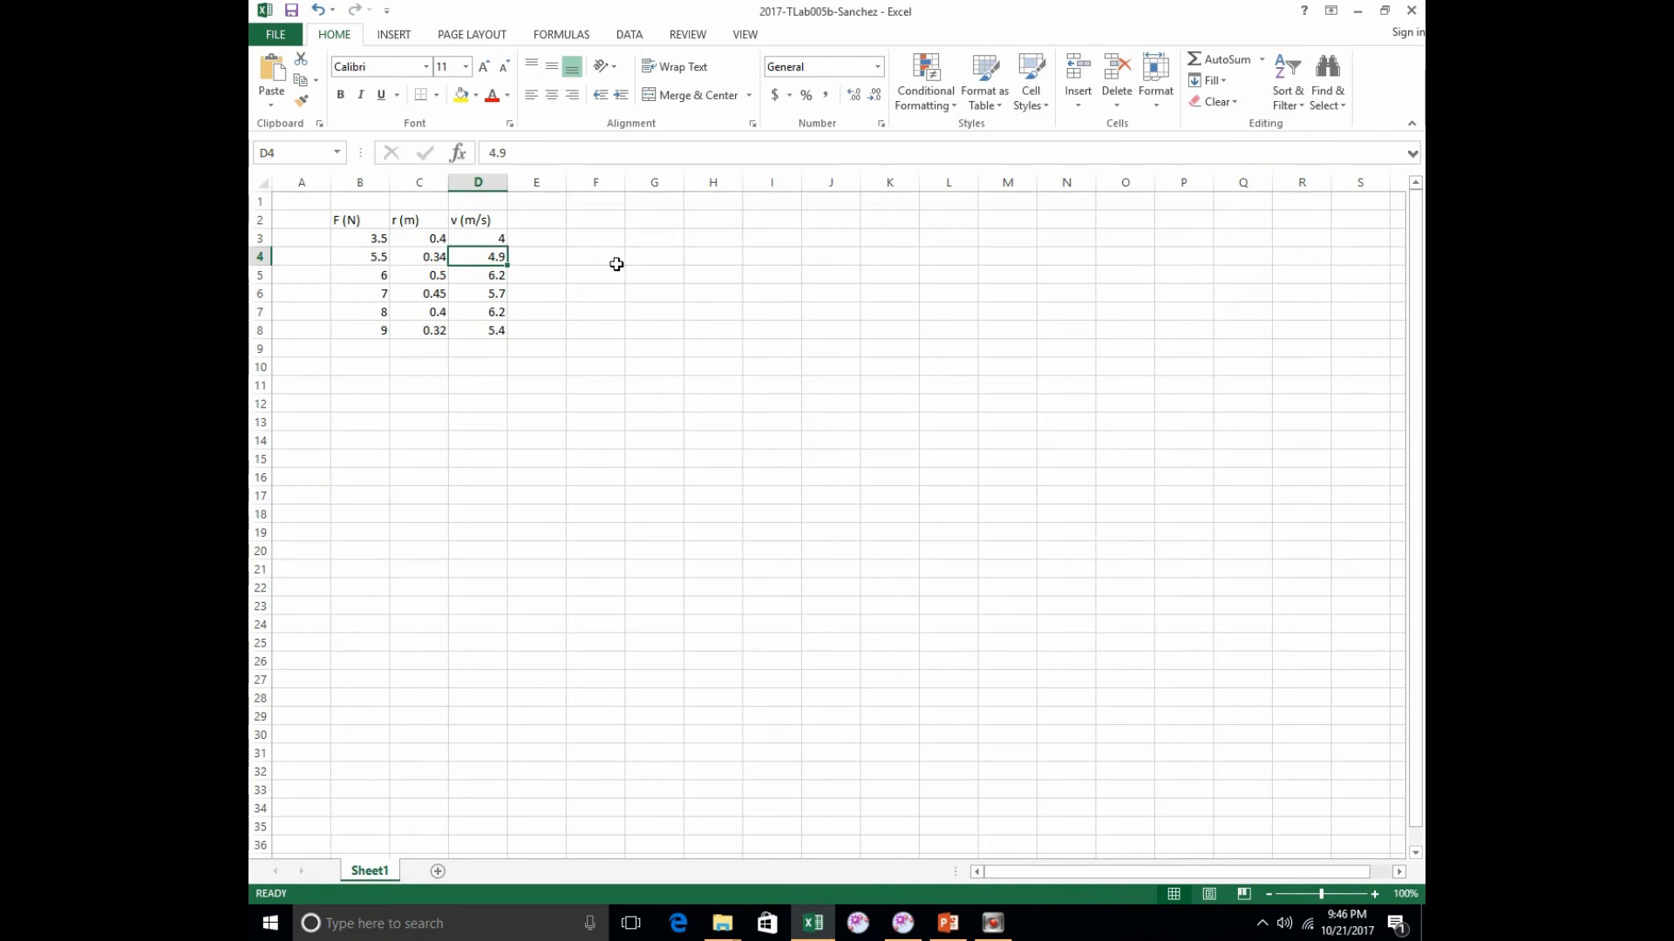
left_click(590, 220)
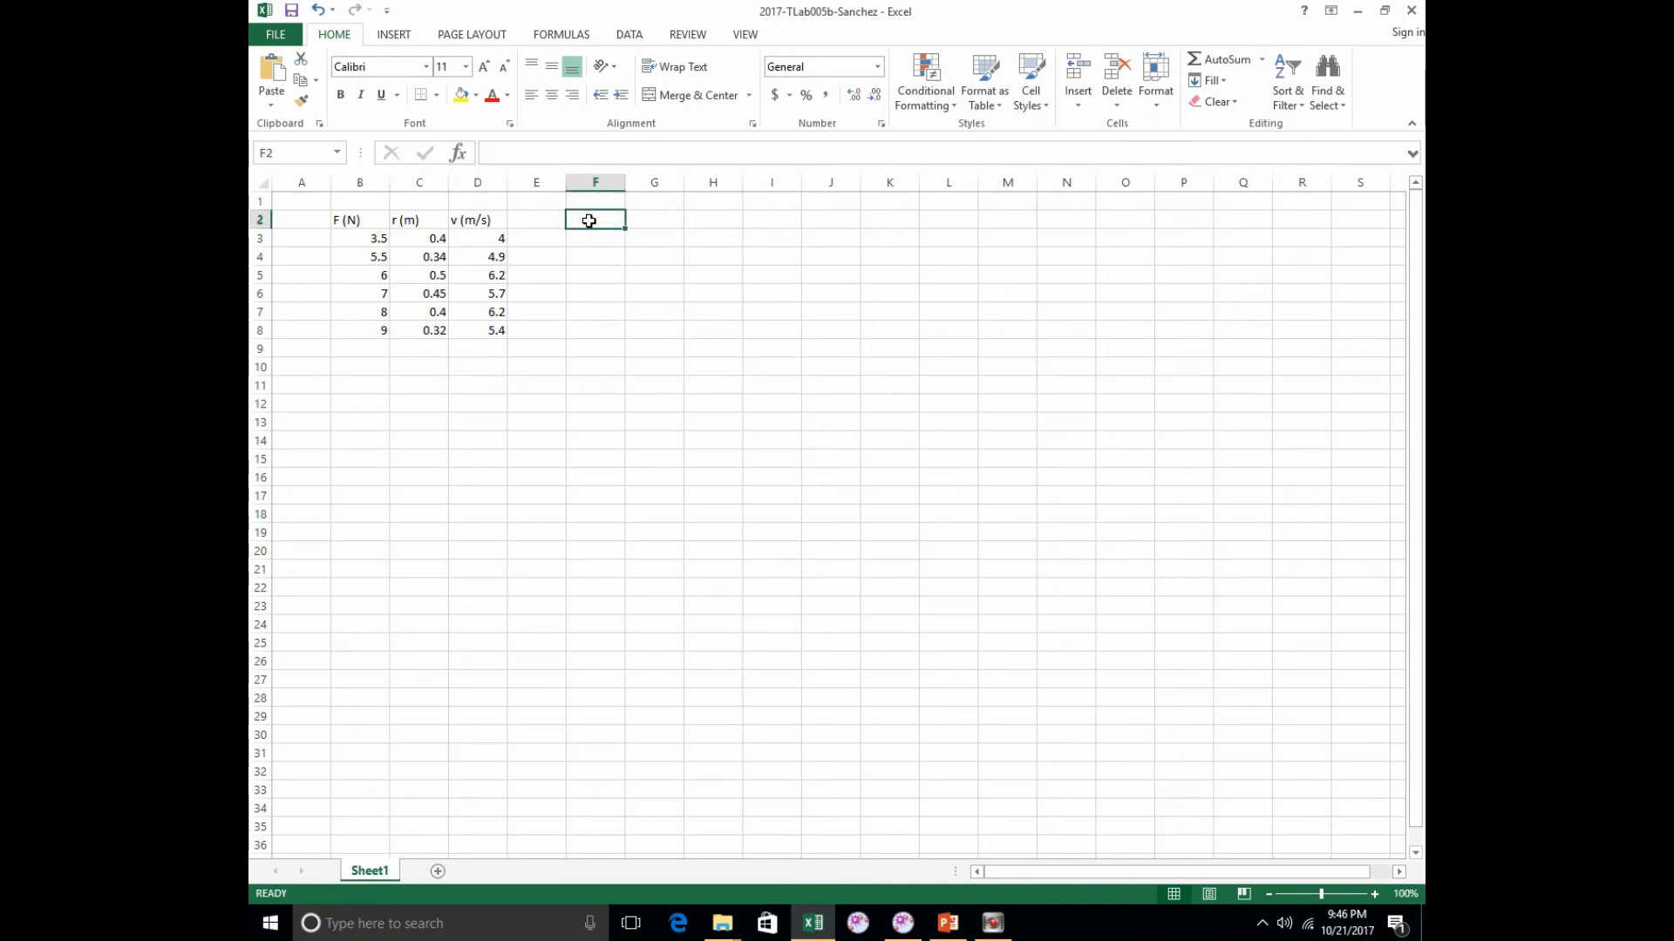
type("r")
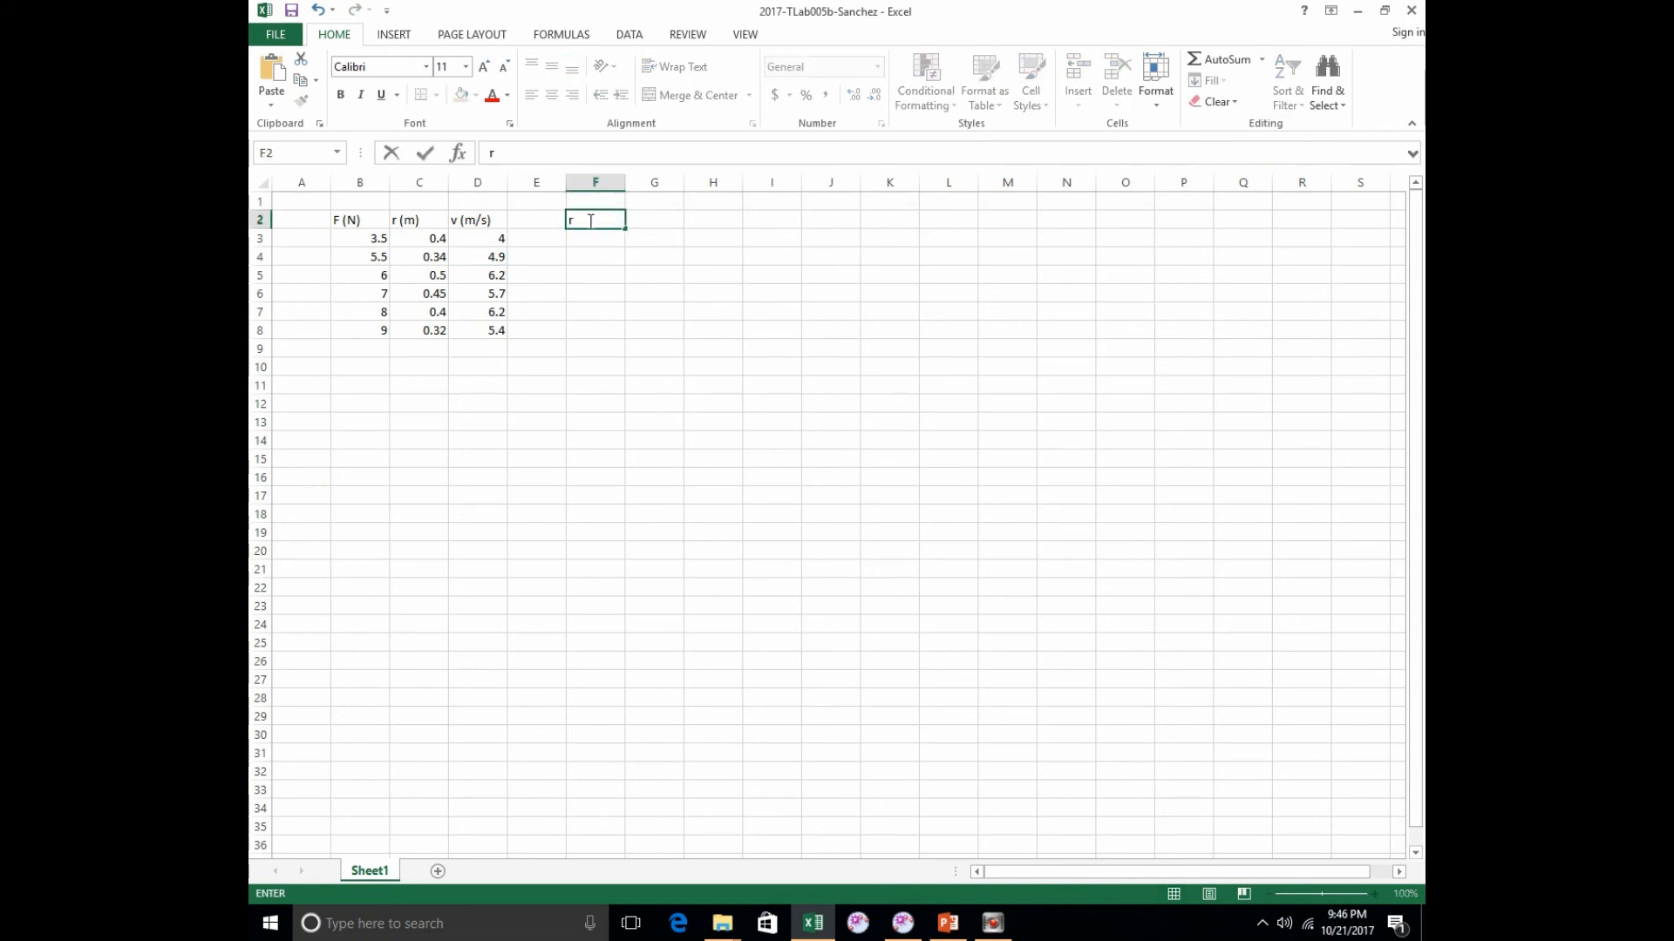
type("F (m N")
key("Tab")
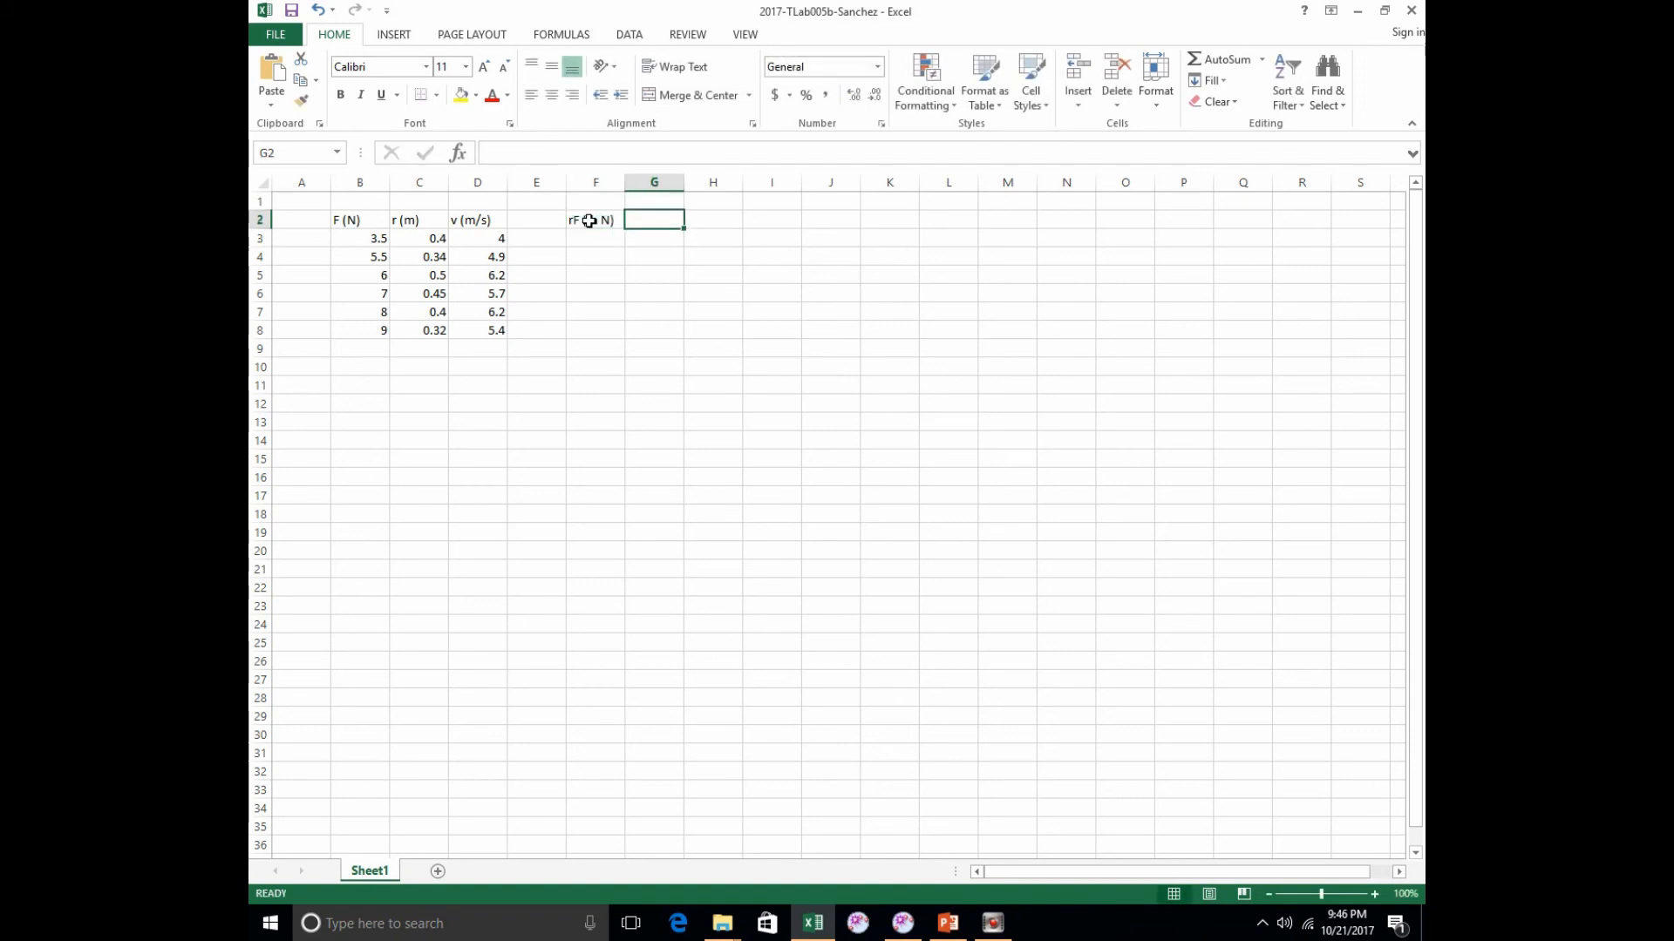
type("v^2")
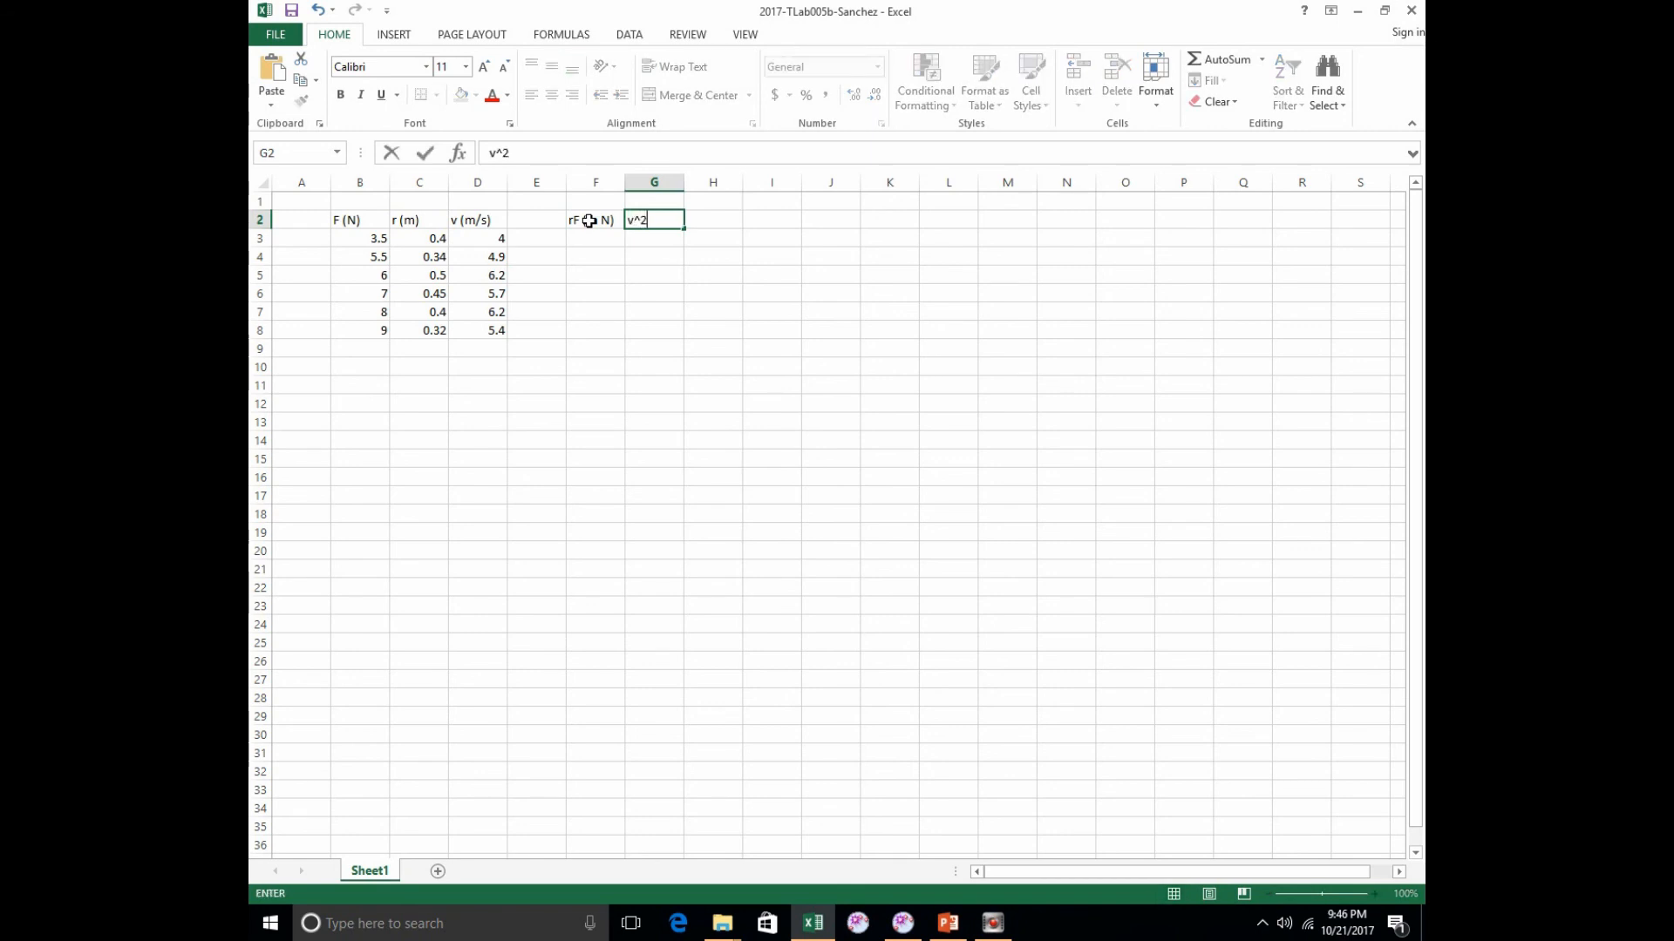
type(" (m/s)^2")
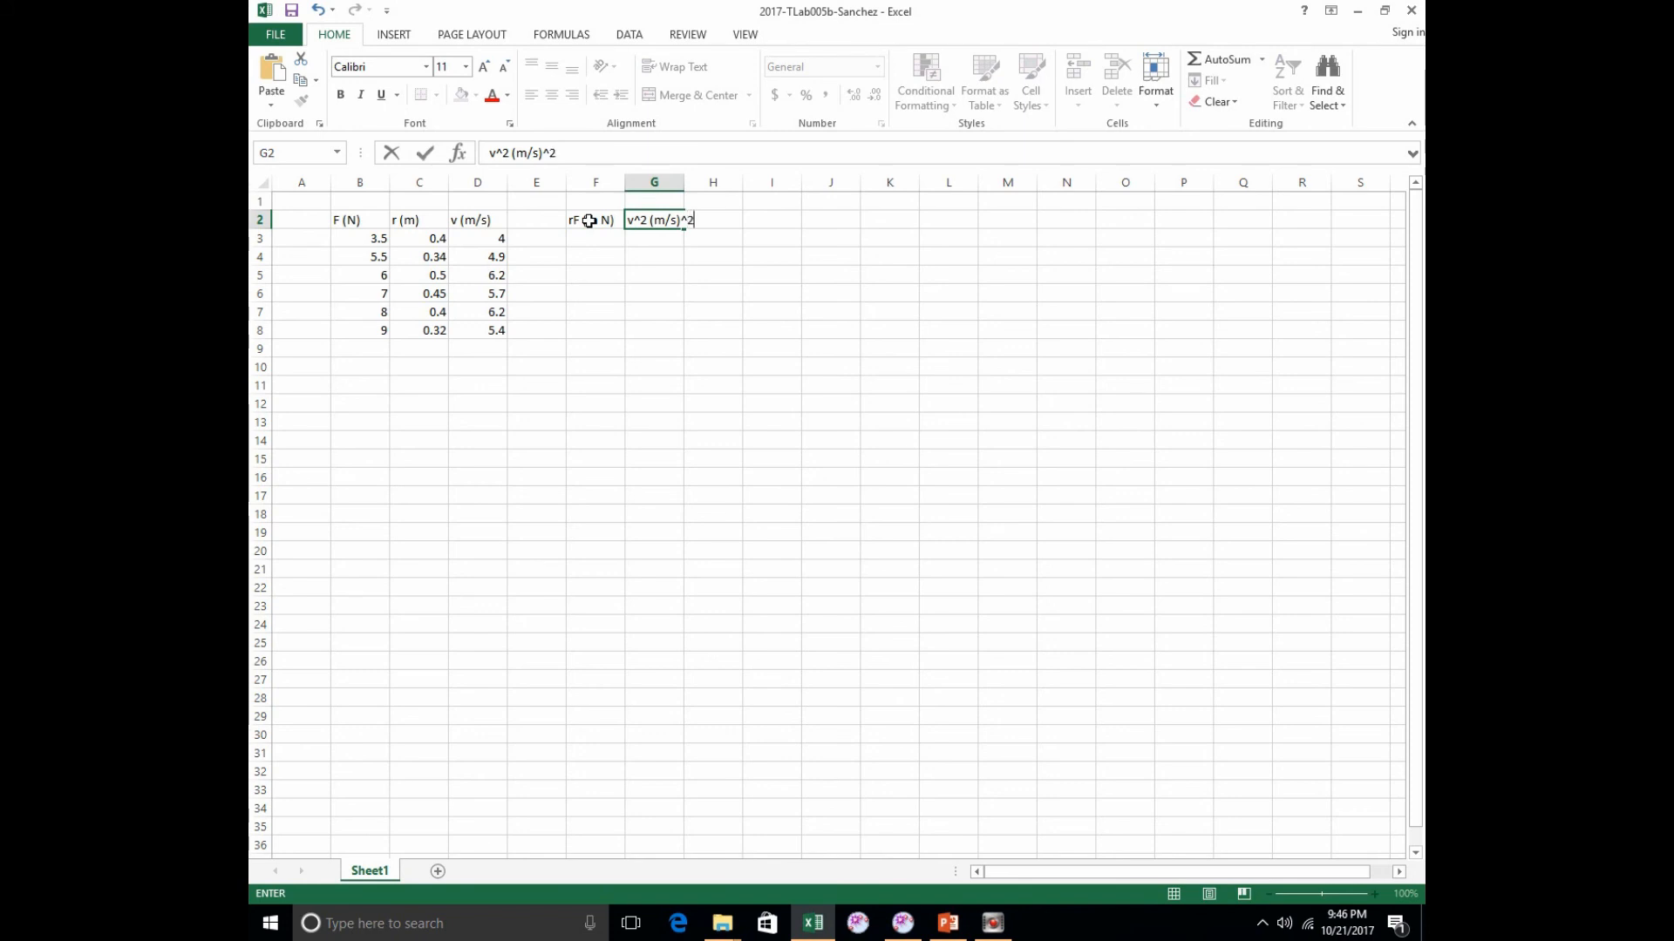
key("Return")
Calculate radius times force for the 3.5 N row in F3 with the formula =C3*B3.
key("Left")
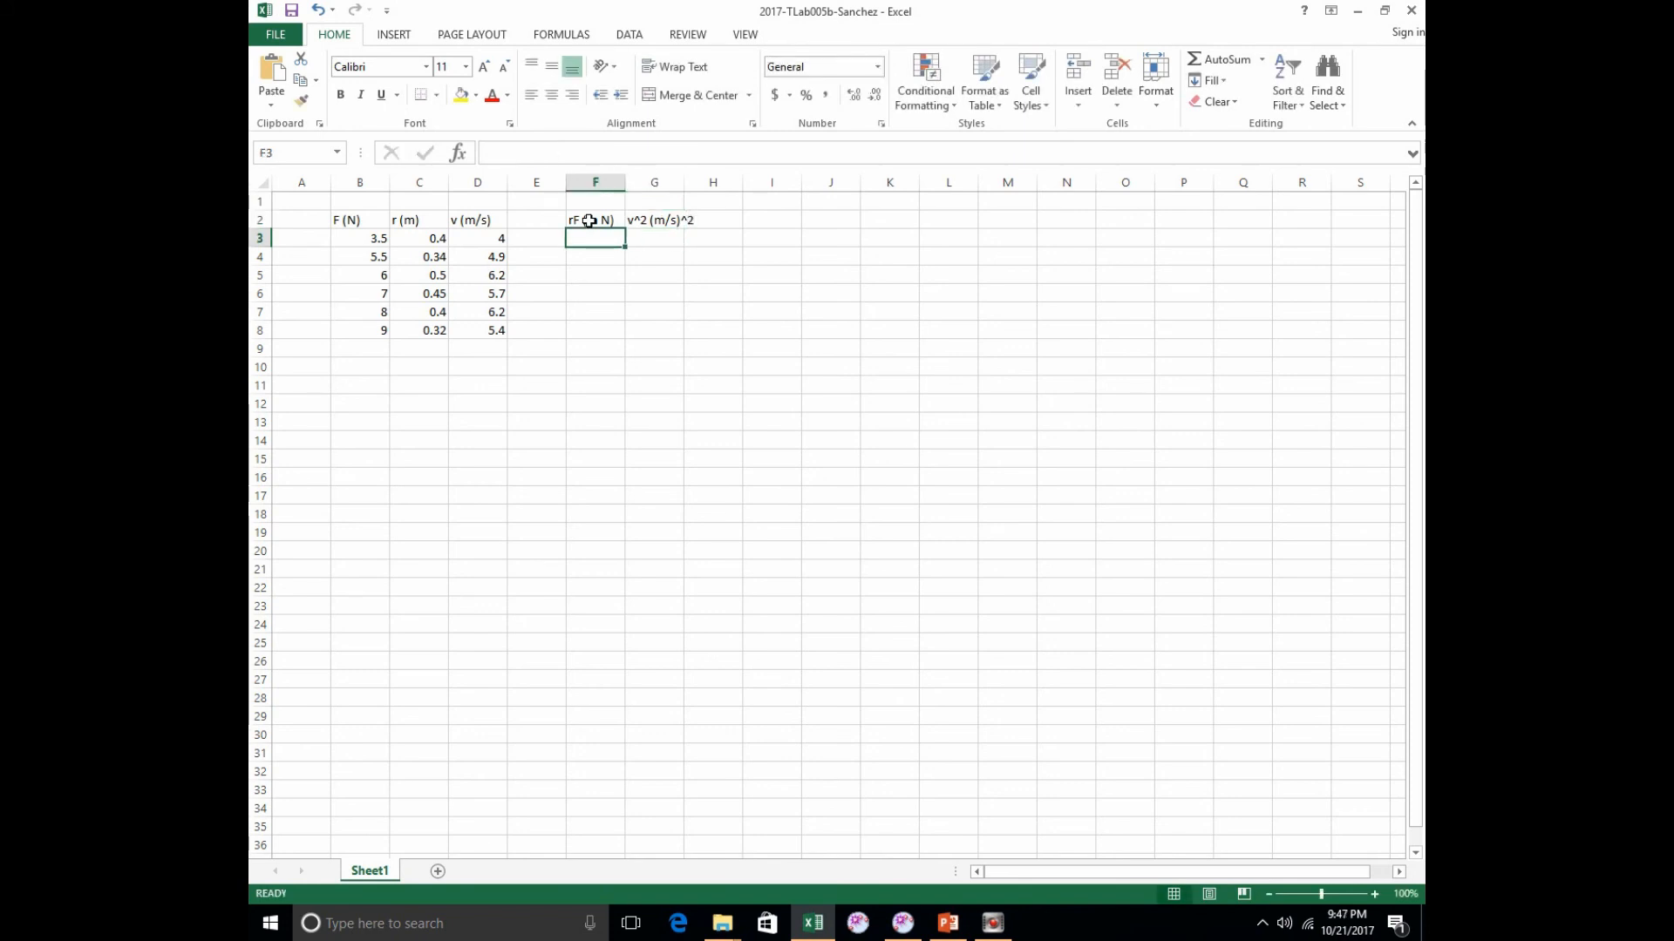
type("=")
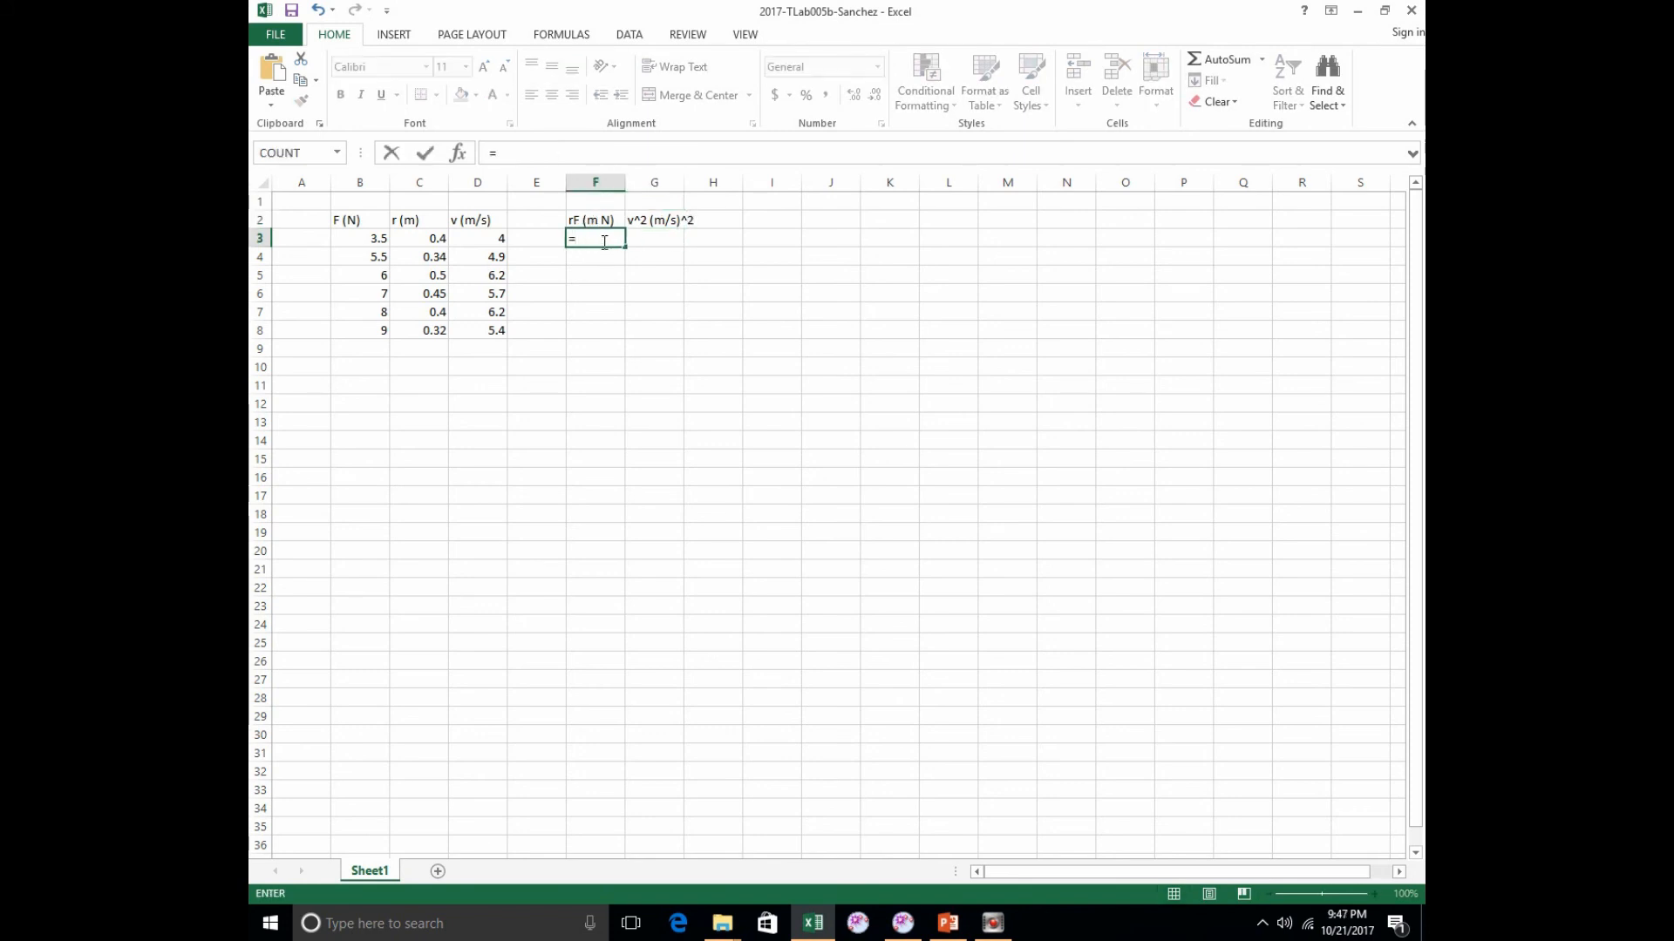
left_click(408, 239)
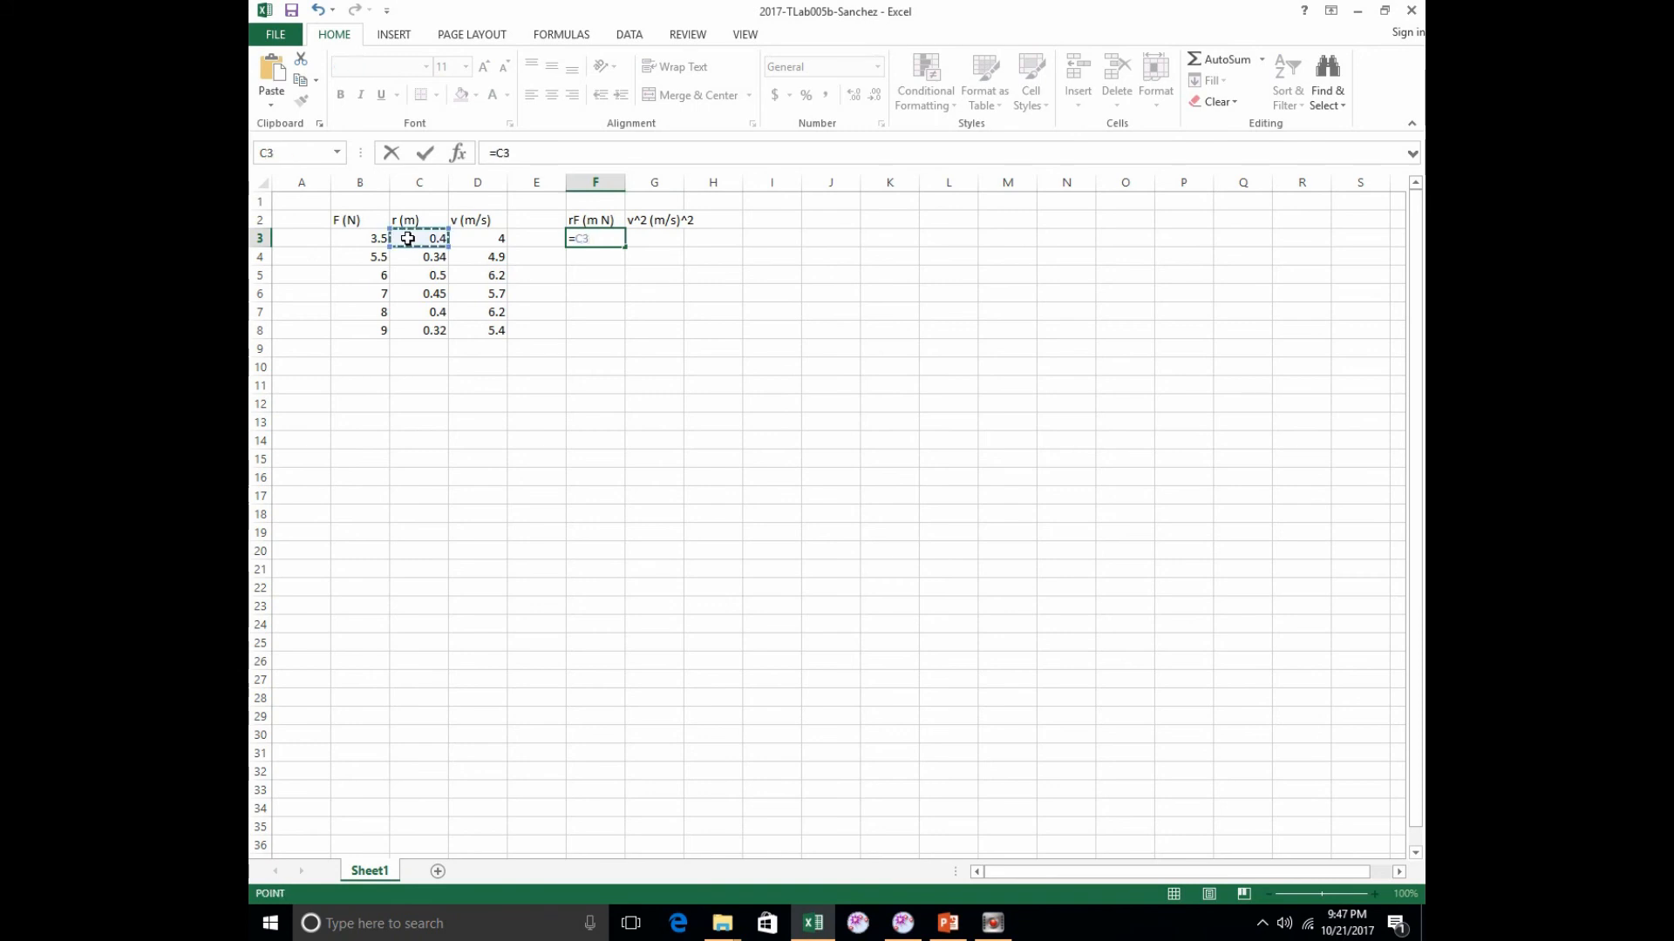
type("*")
left_click(370, 236)
key("Return")
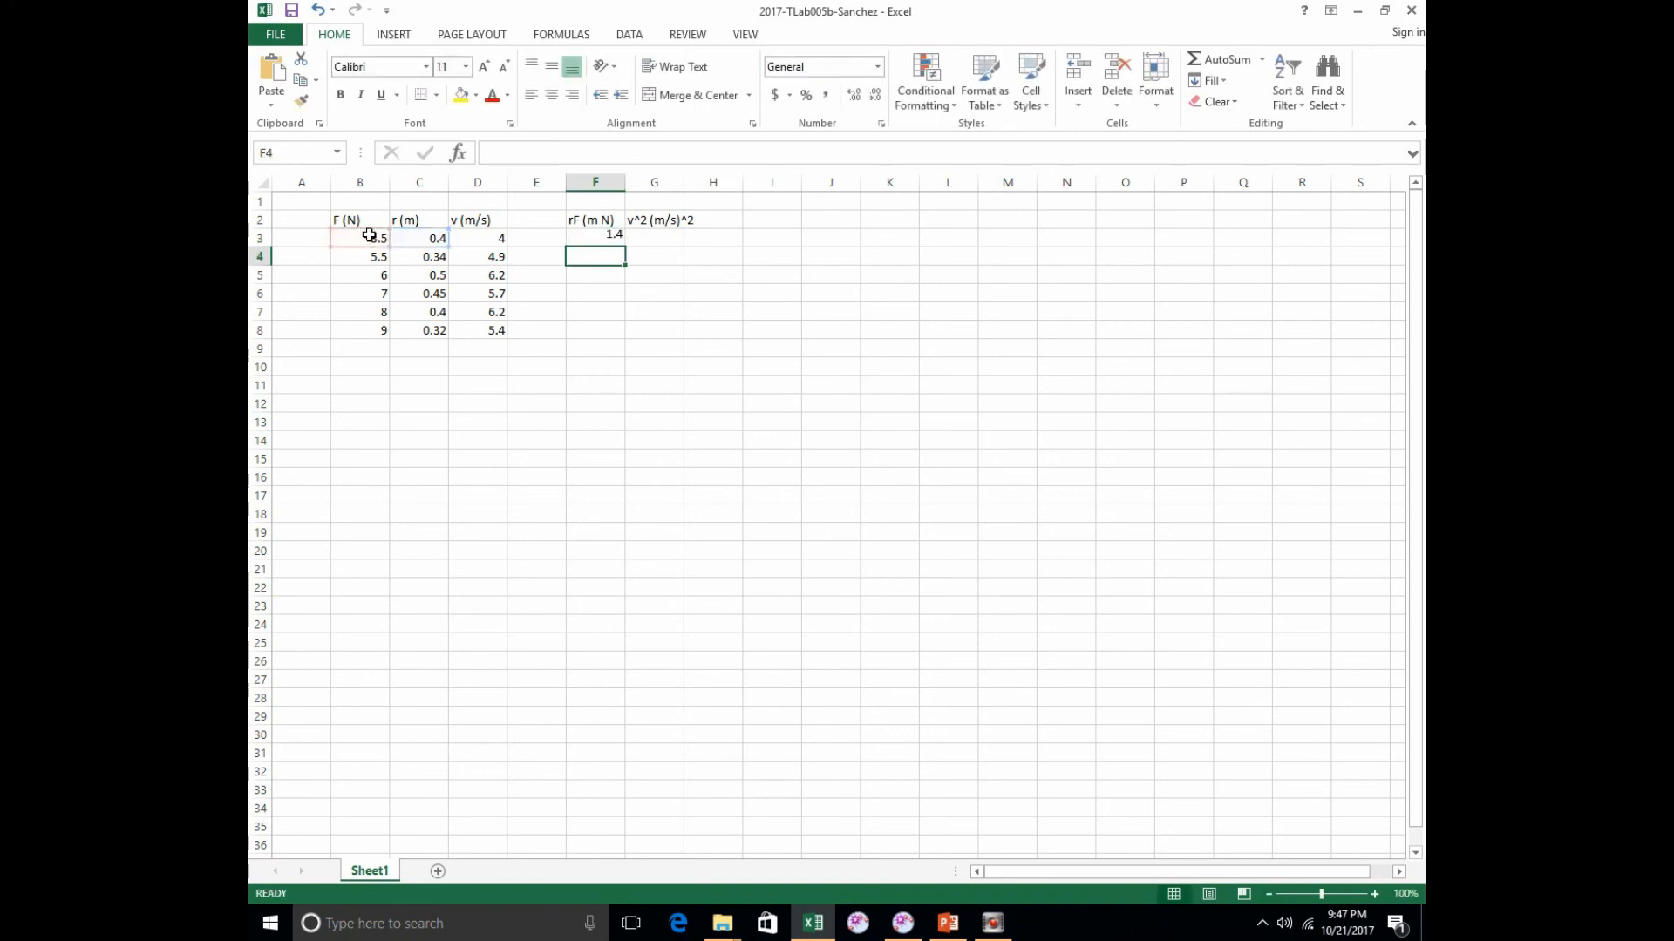
Calculate the squared velocity in G3 with =D3^2, and fill the F3 and G3 formulas down to row 8.
key("Up")
key("Right")
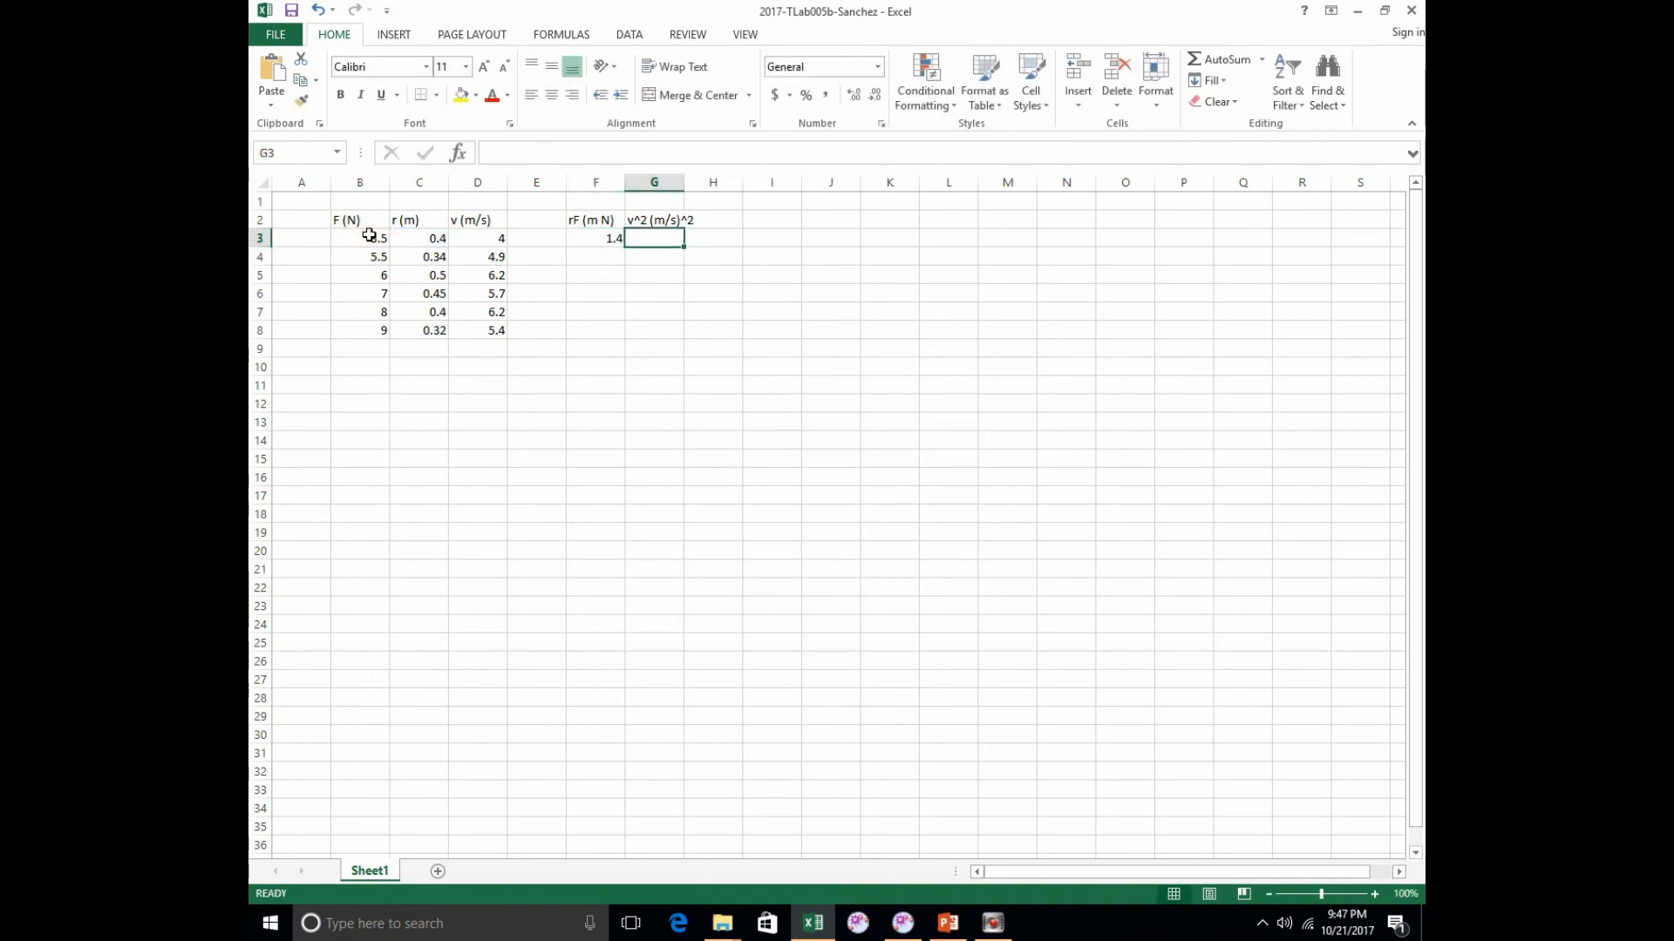
type("=")
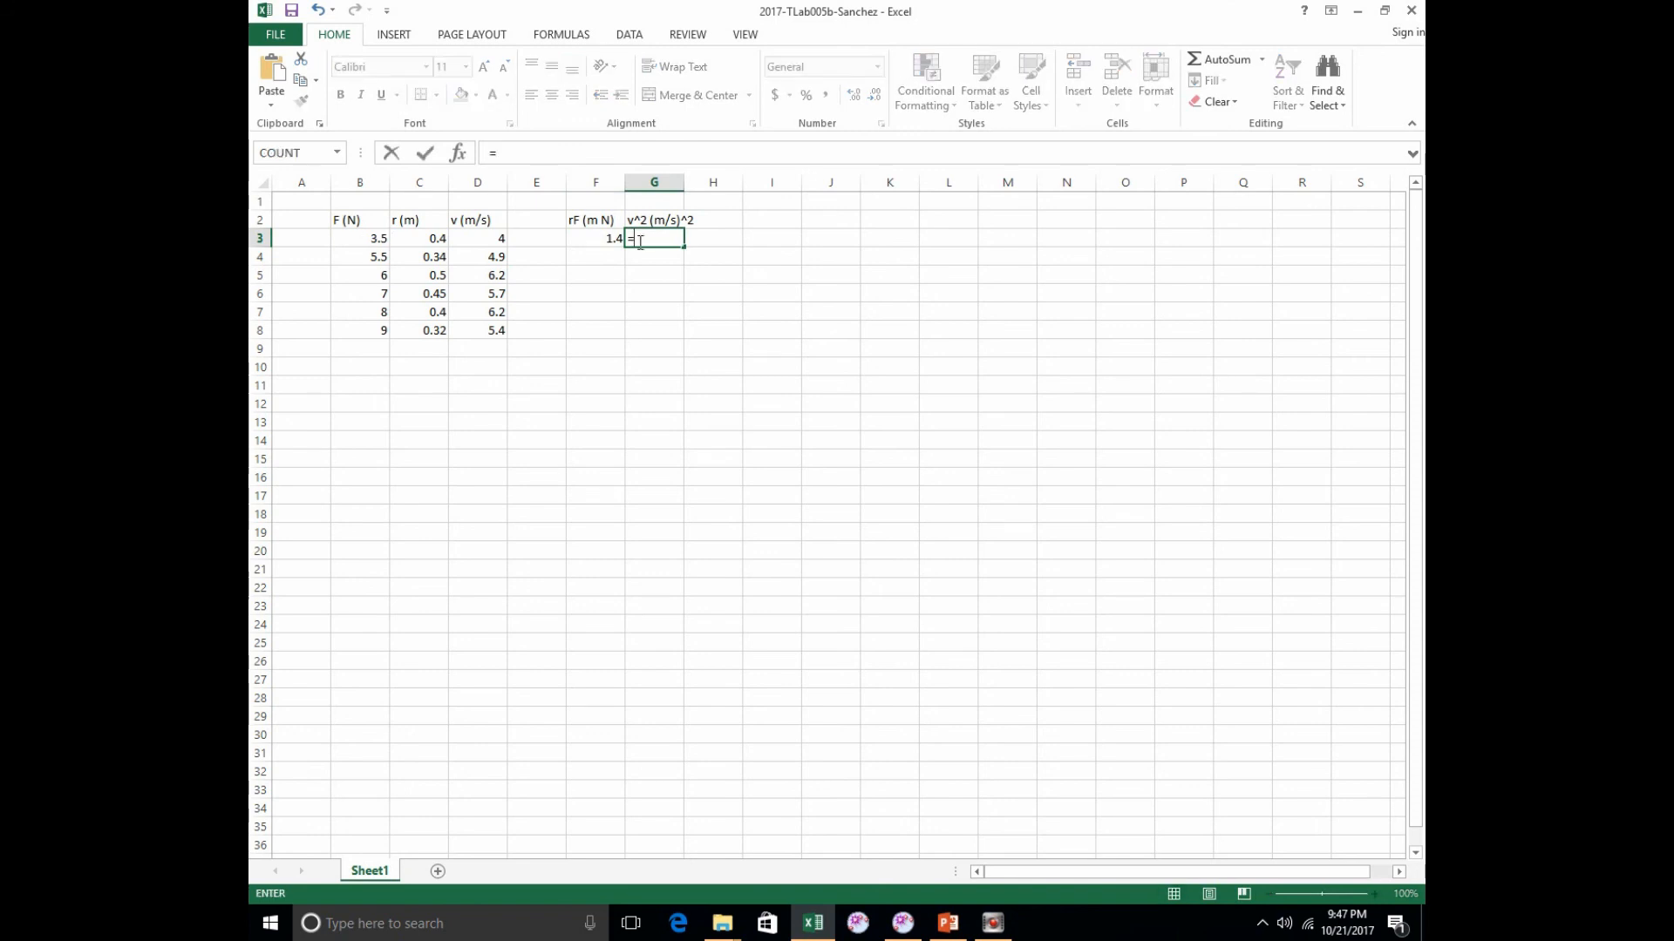
left_click(483, 238)
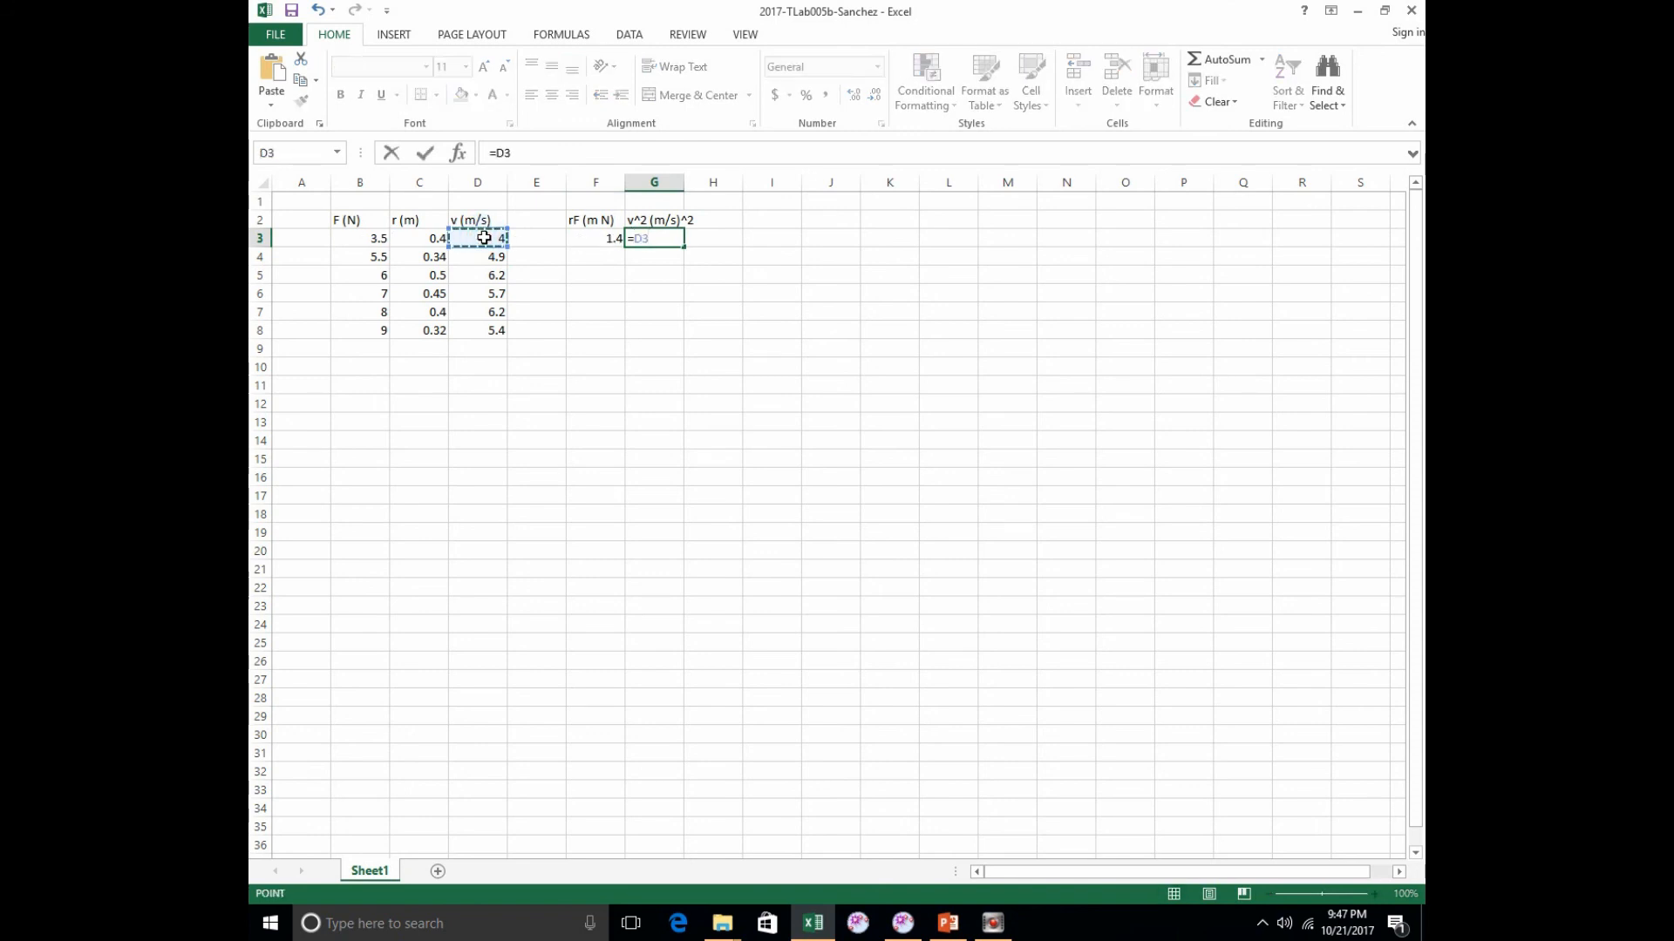
type("^2")
key("Return")
left_click_drag(601, 233, 672, 341)
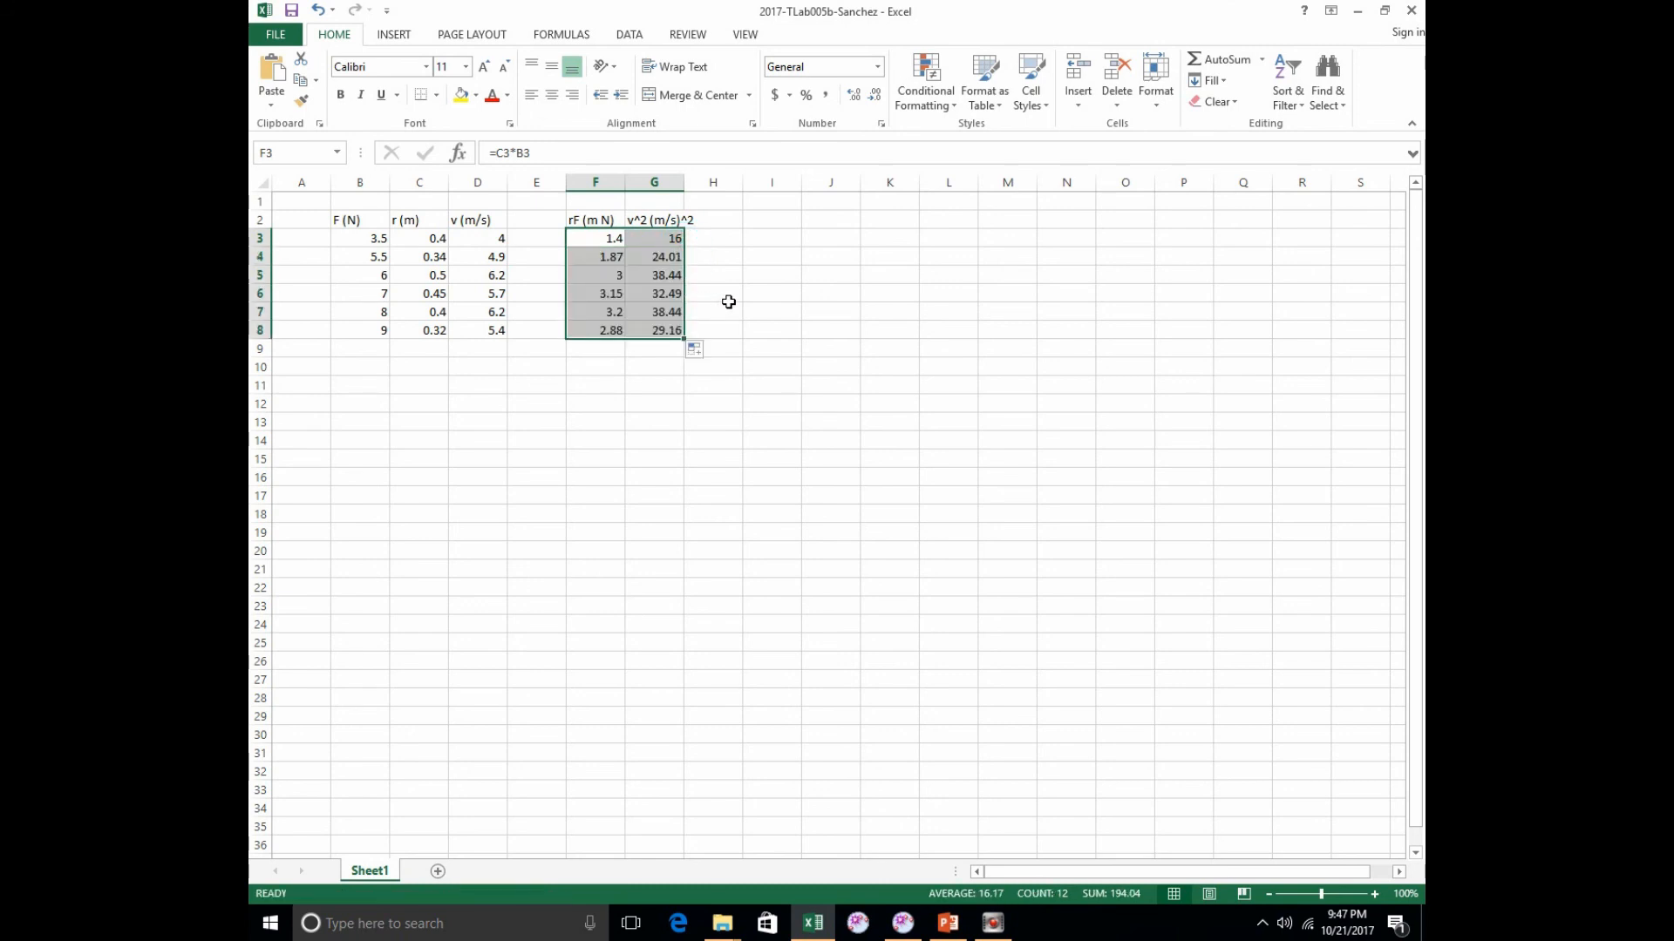
left_click(730, 294)
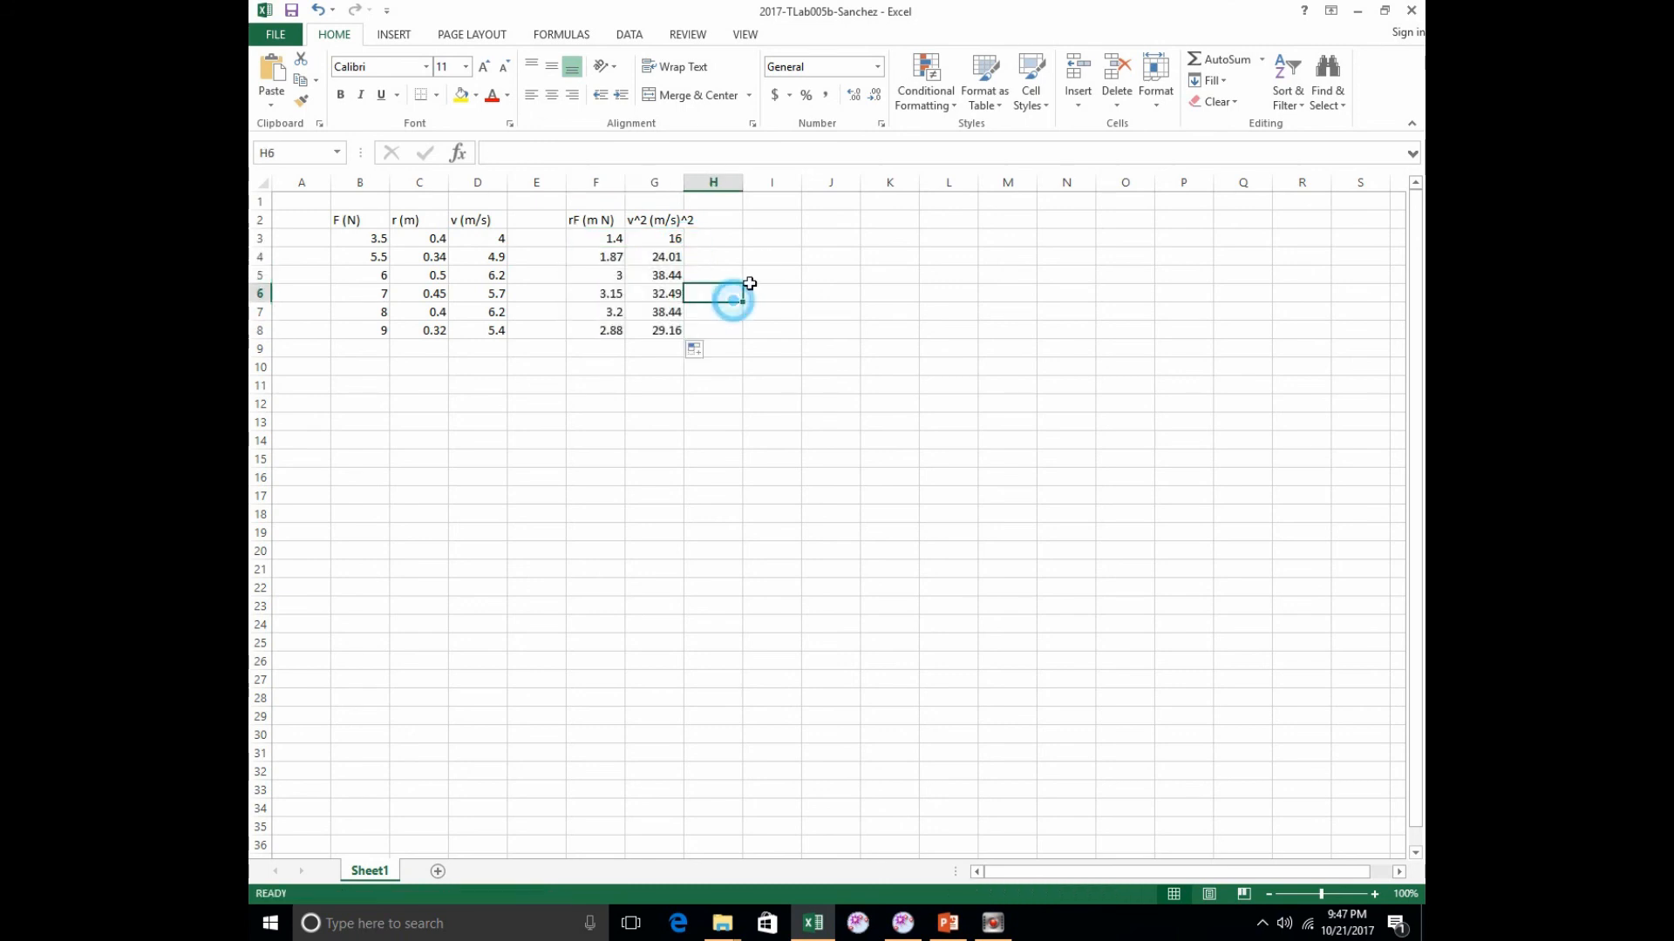
Insert an empty markers-only scatter chart and place it beside the data table, starting near row 2.
left_click(776, 242)
left_click(393, 34)
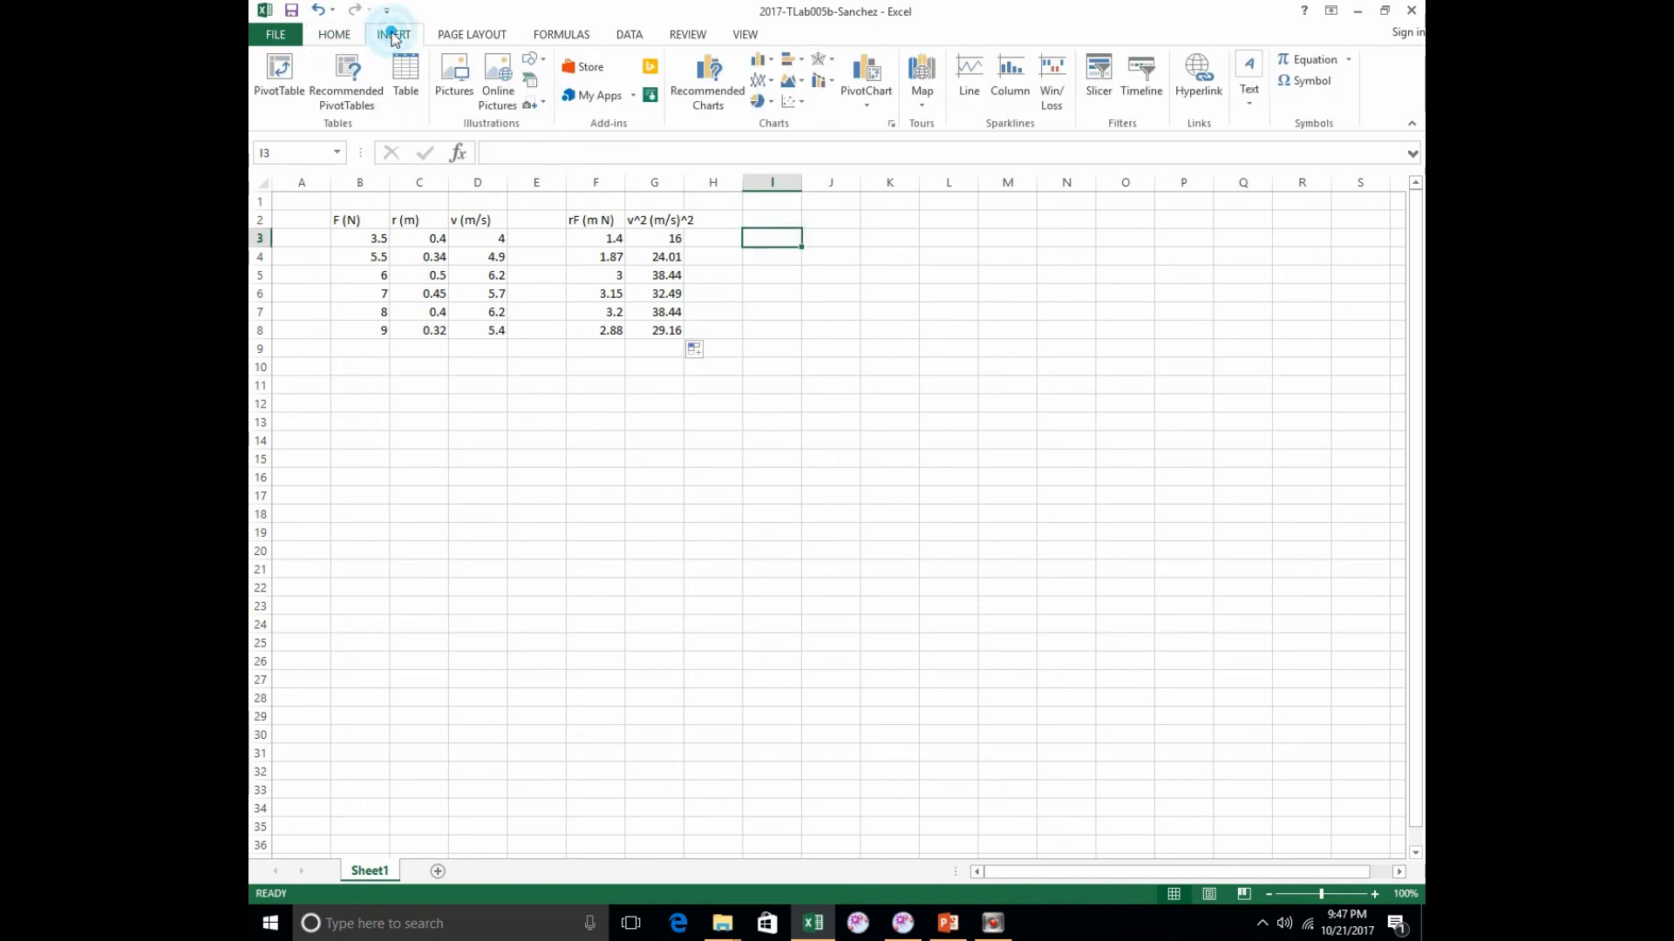
left_click(795, 101)
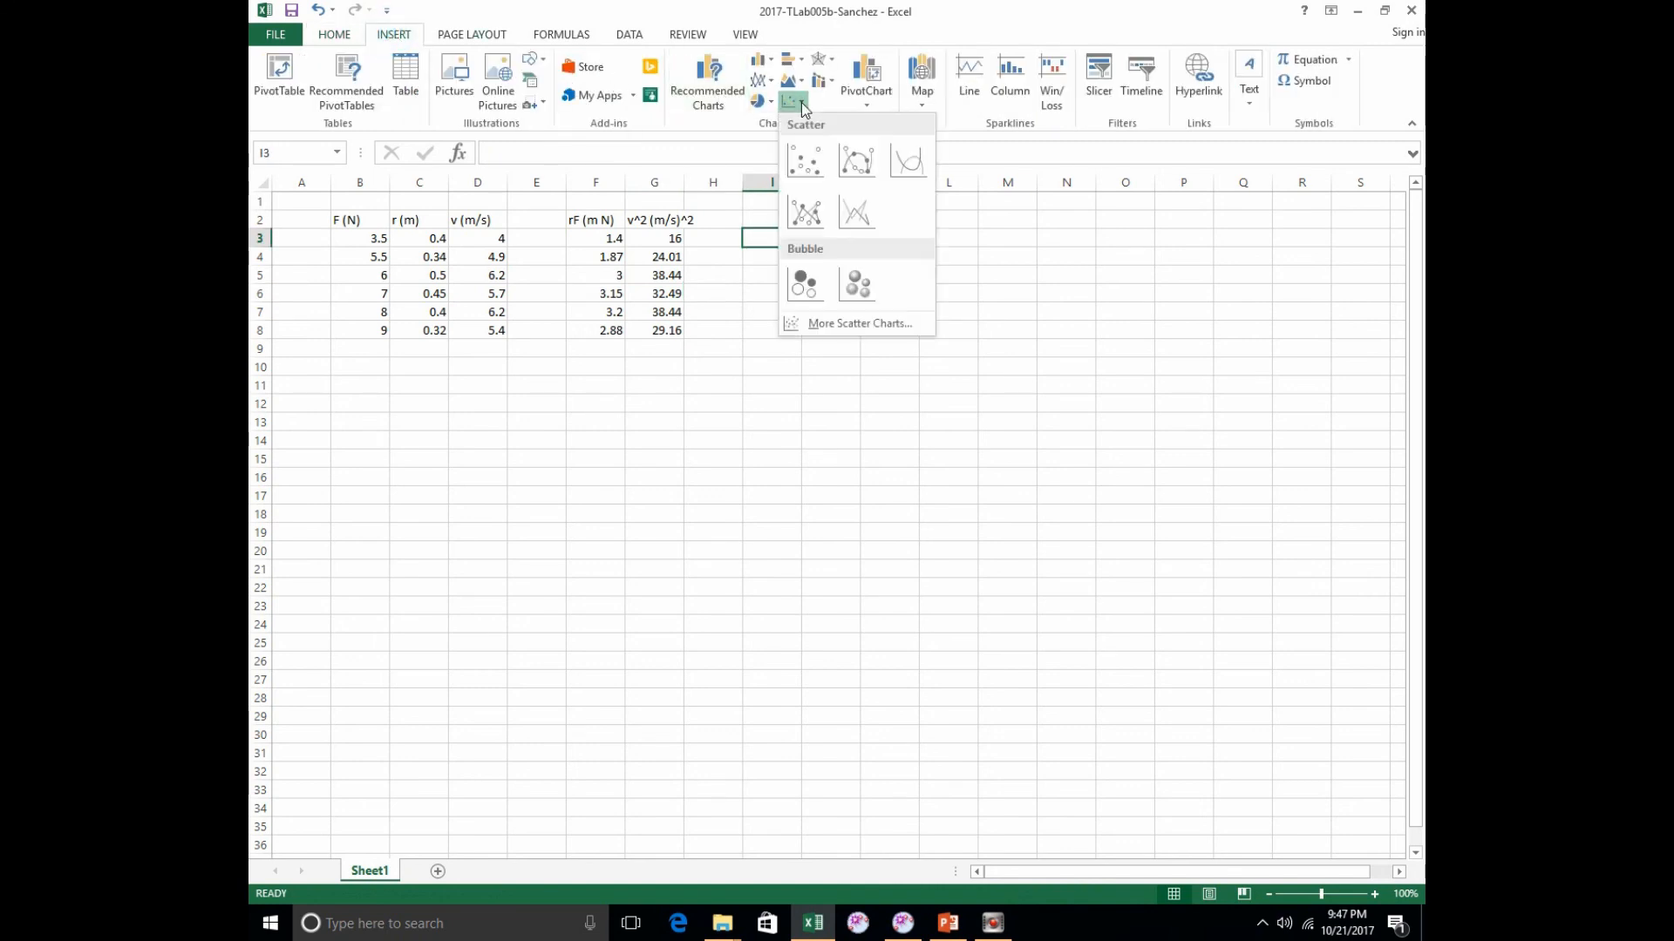
left_click(810, 158)
left_click_drag(721, 478, 812, 290)
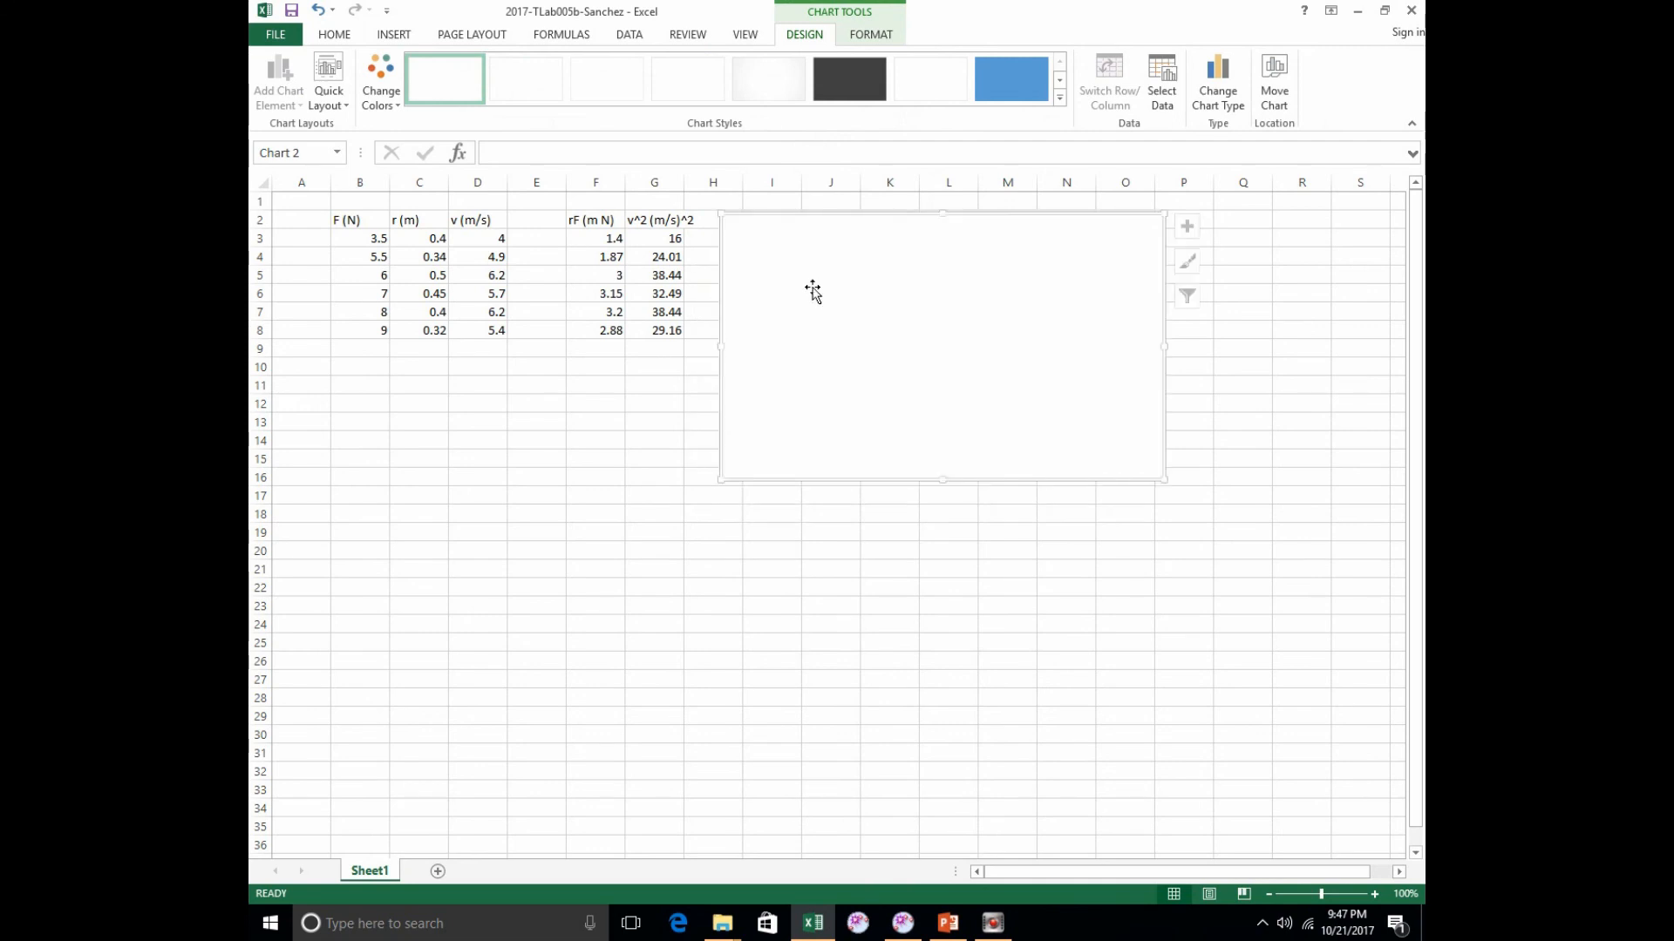
Add a data series to the chart named "Force times radius vs speed squared:" followed by the student's surname.
right_click(822, 285)
left_click(898, 504)
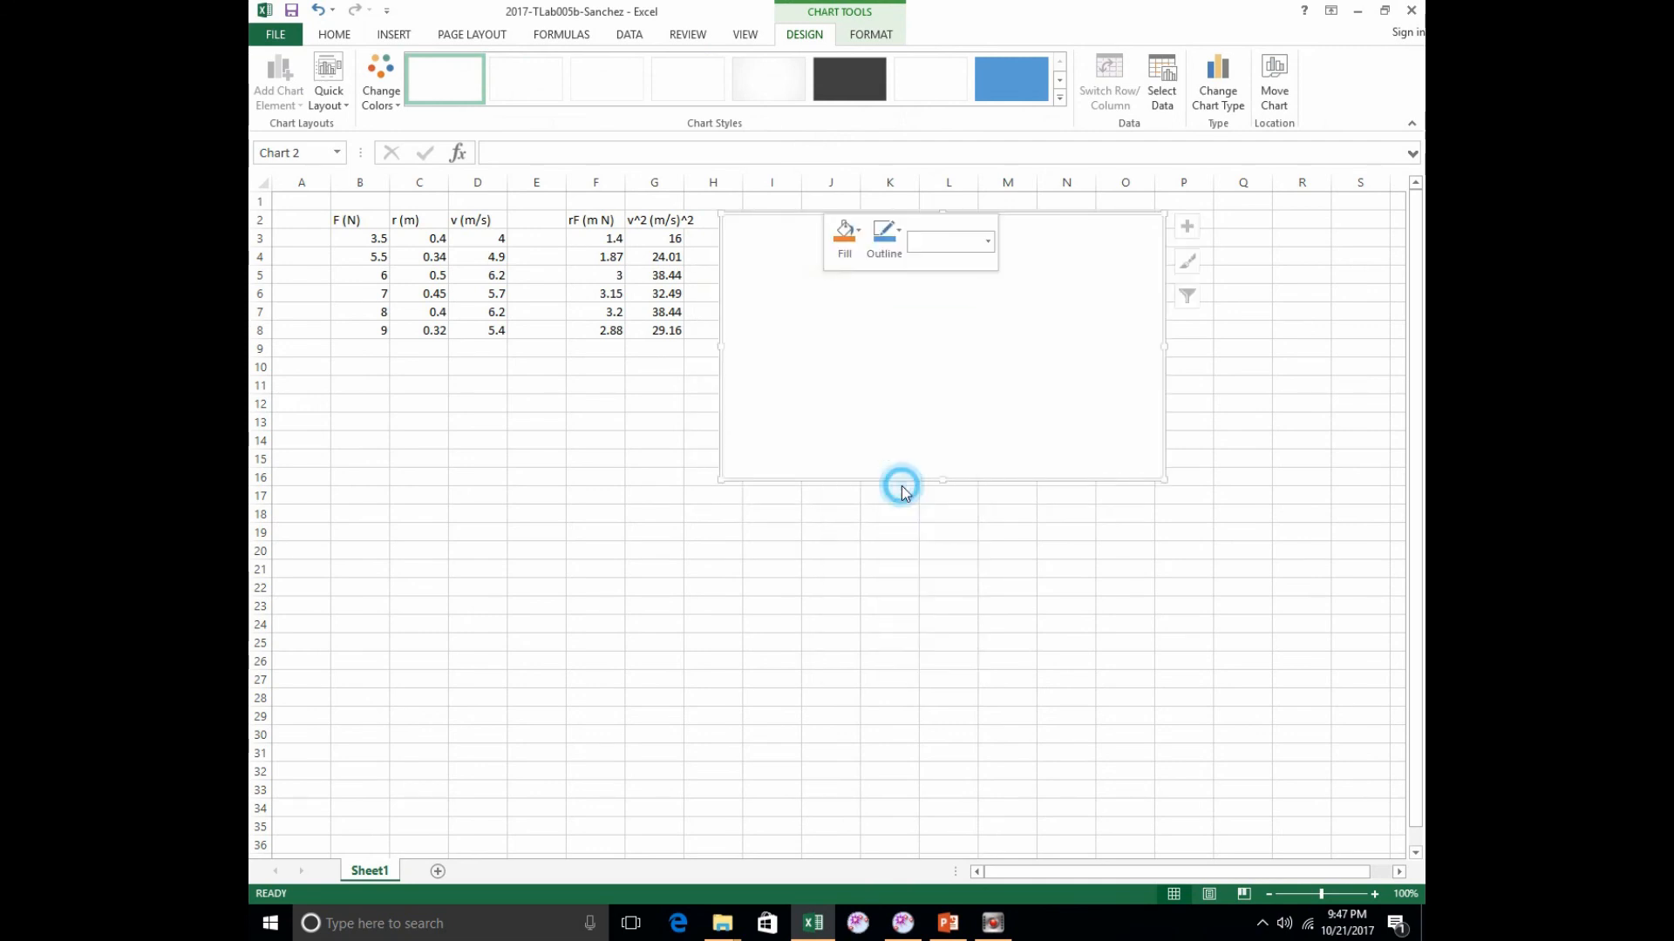
left_click(602, 385)
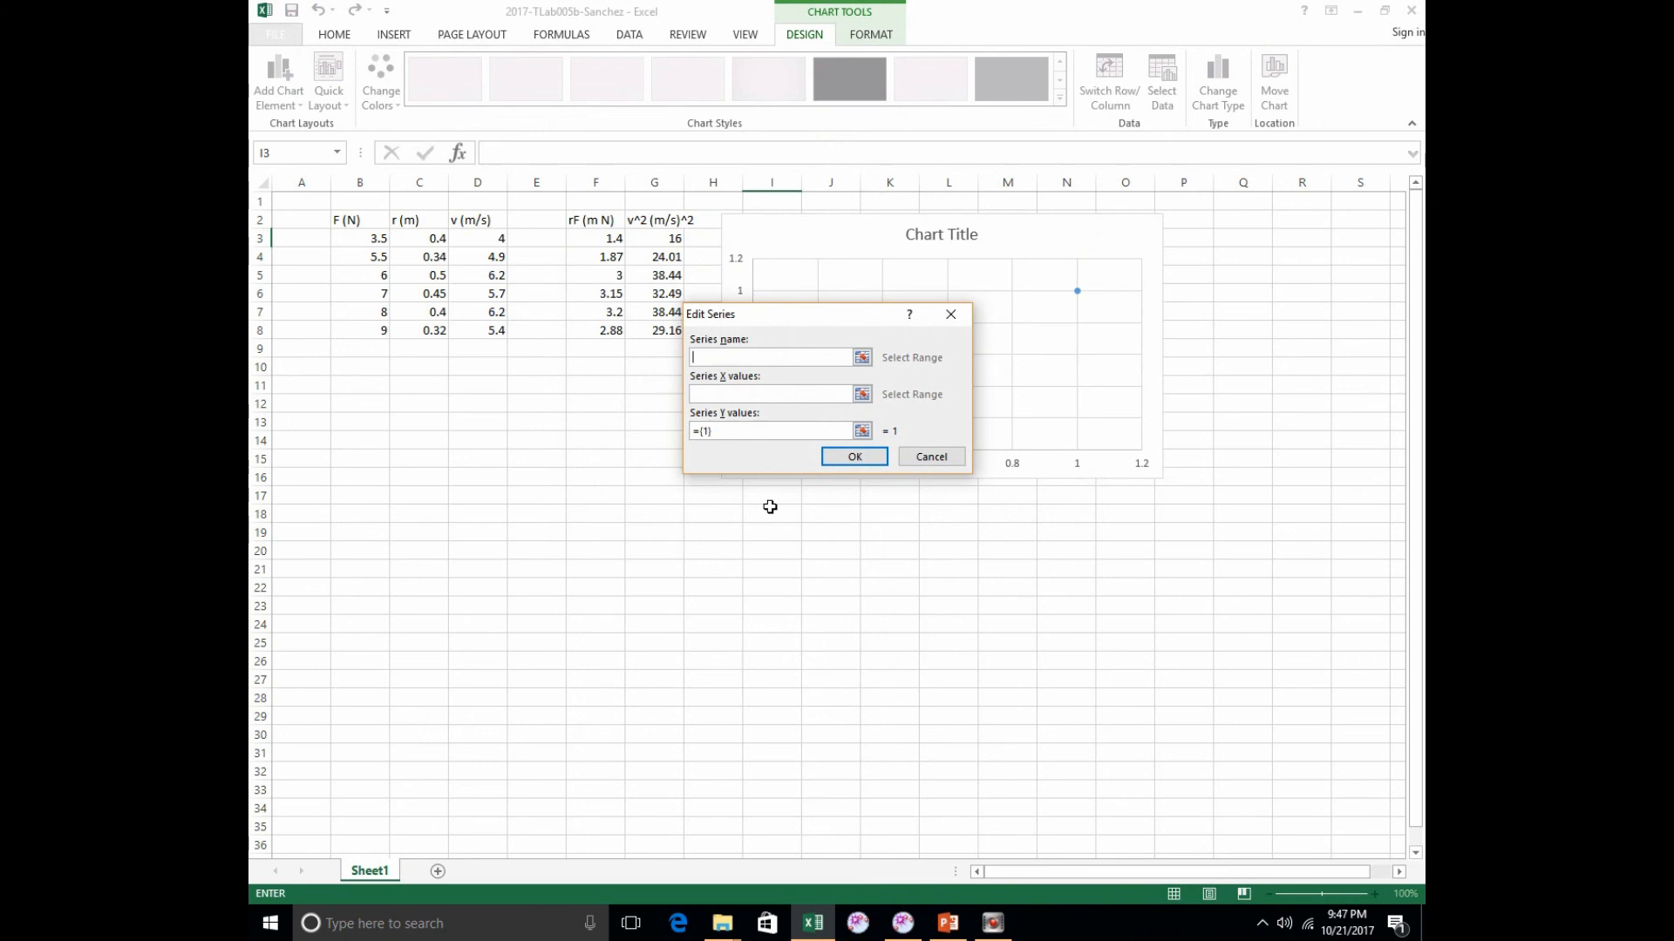
type("For")
type("ce times radi")
type("us vs speed squared ")
type("Sanchez")
Set the series X values to the v² data in G3:G8.
left_click(862, 394)
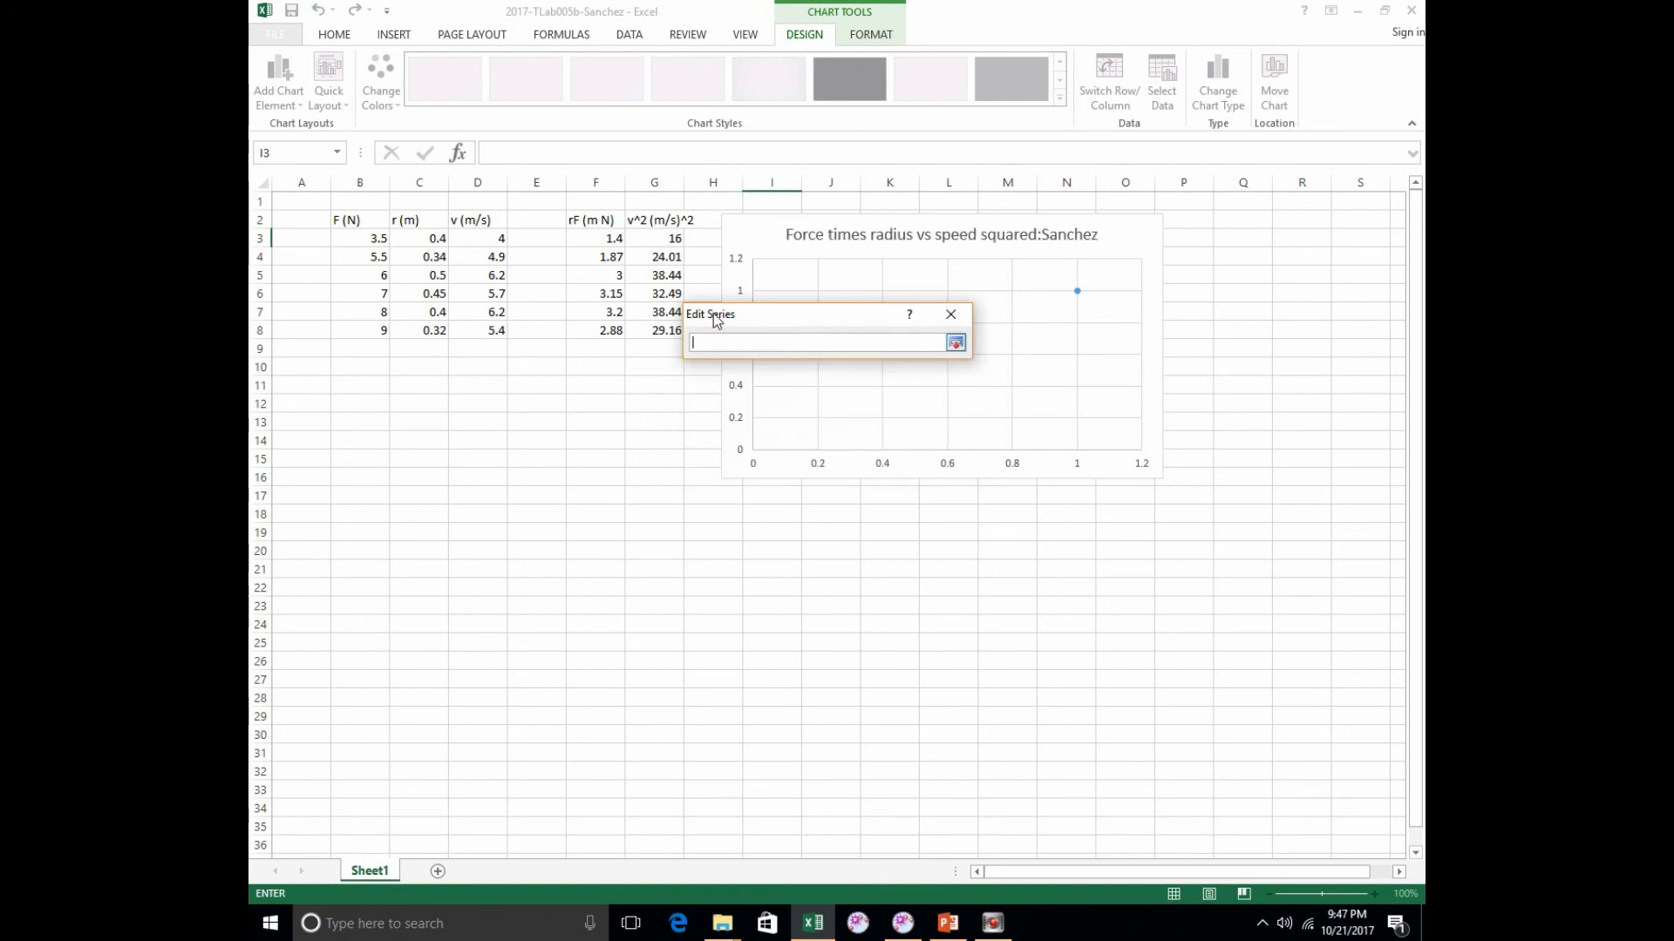
left_click(956, 344)
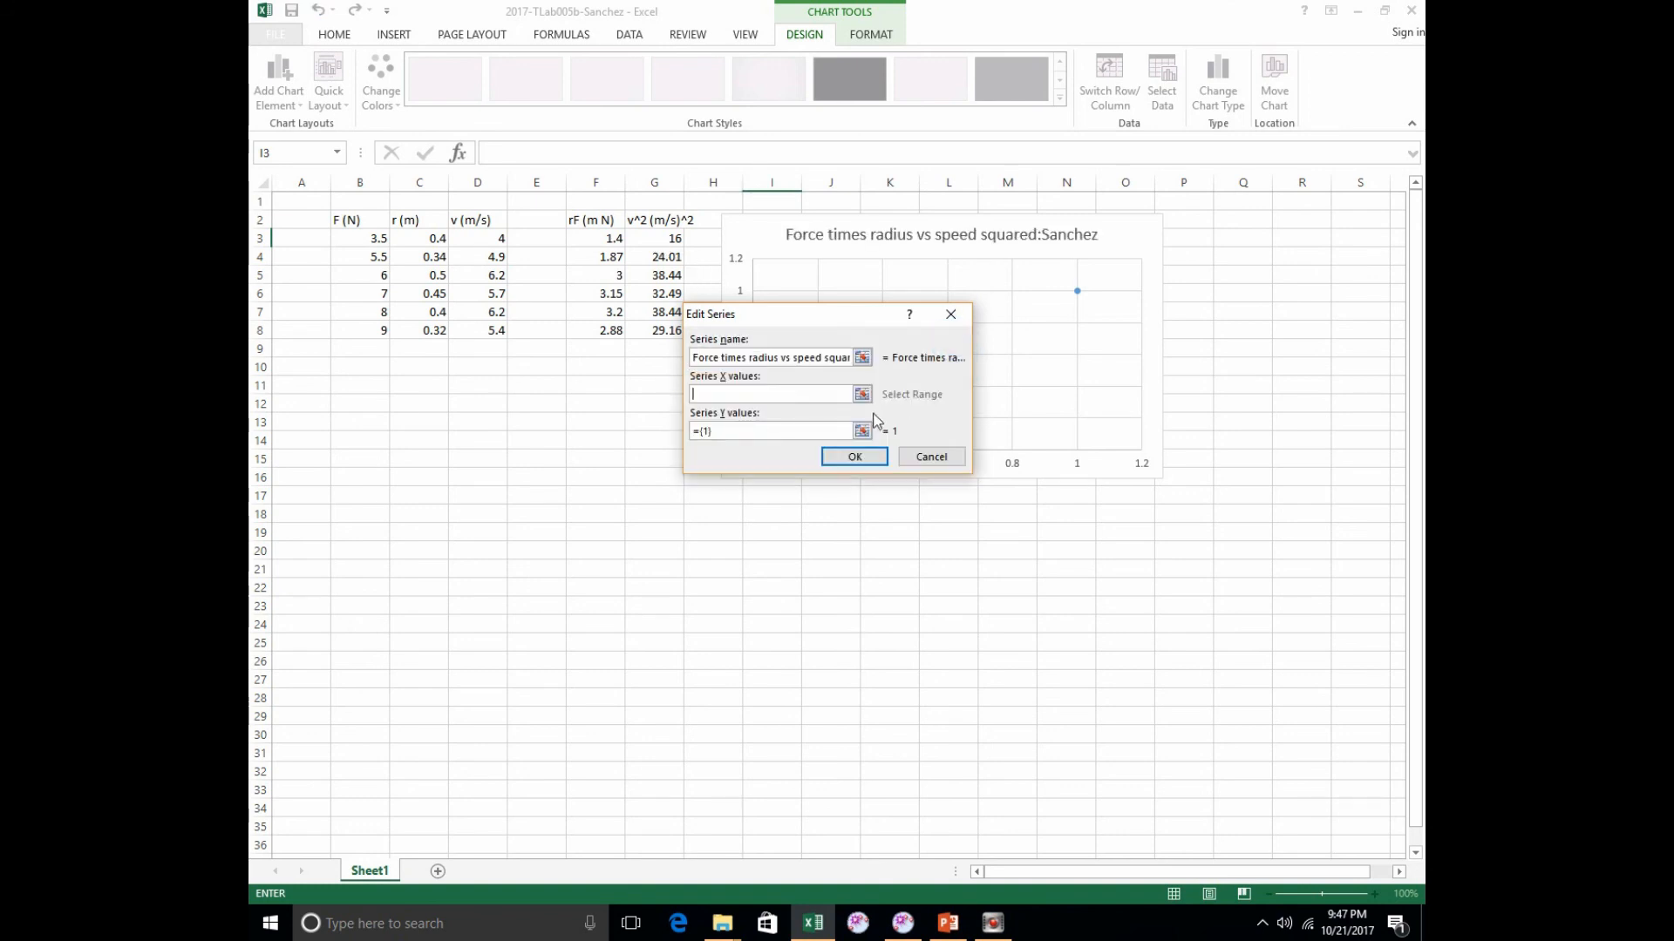
left_click(864, 393)
left_click_drag(654, 243, 656, 332)
left_click(956, 344)
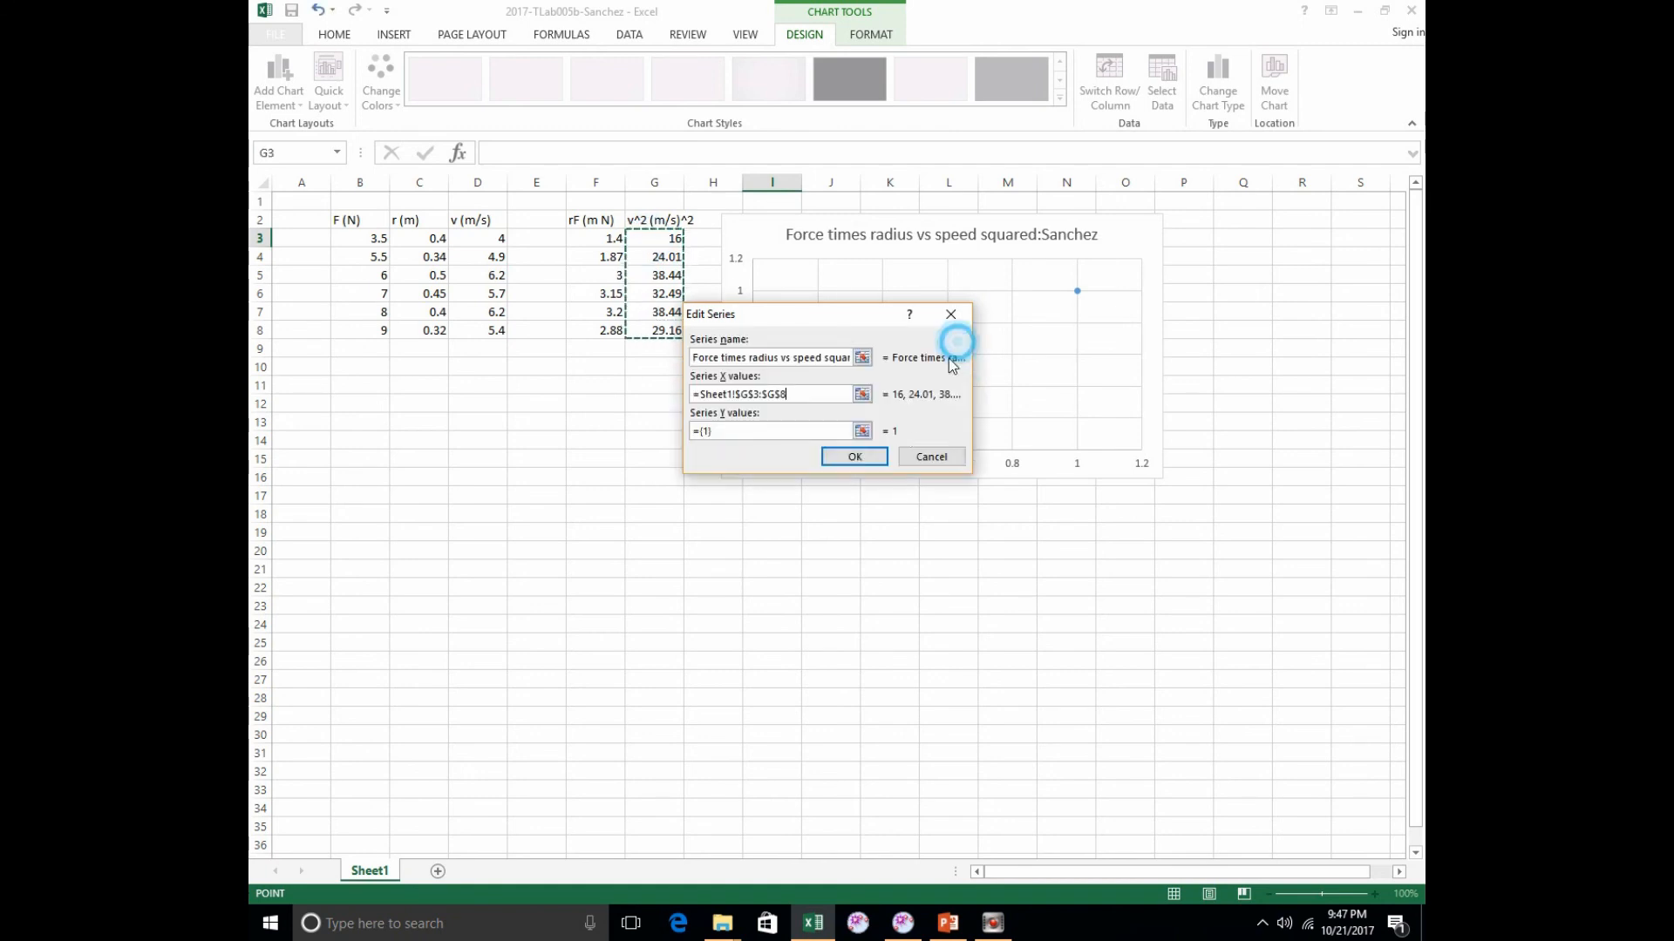
Set the series Y values to the rF data in F3:F8 and apply the new series to the chart.
left_click(869, 440)
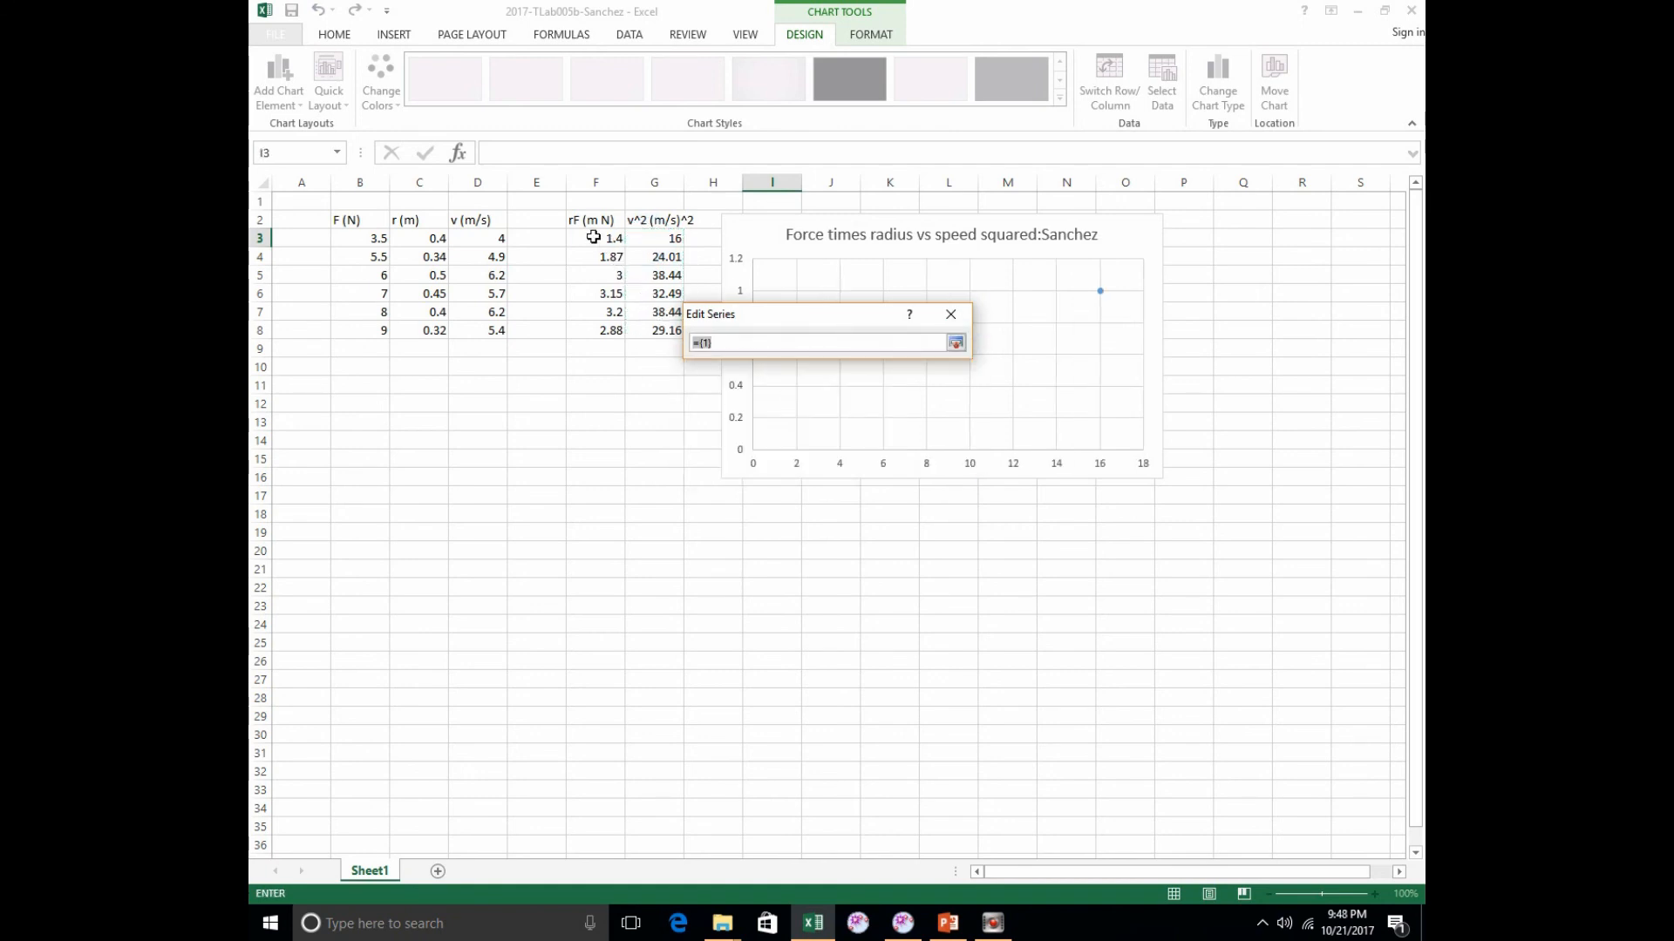
left_click_drag(598, 238, 598, 332)
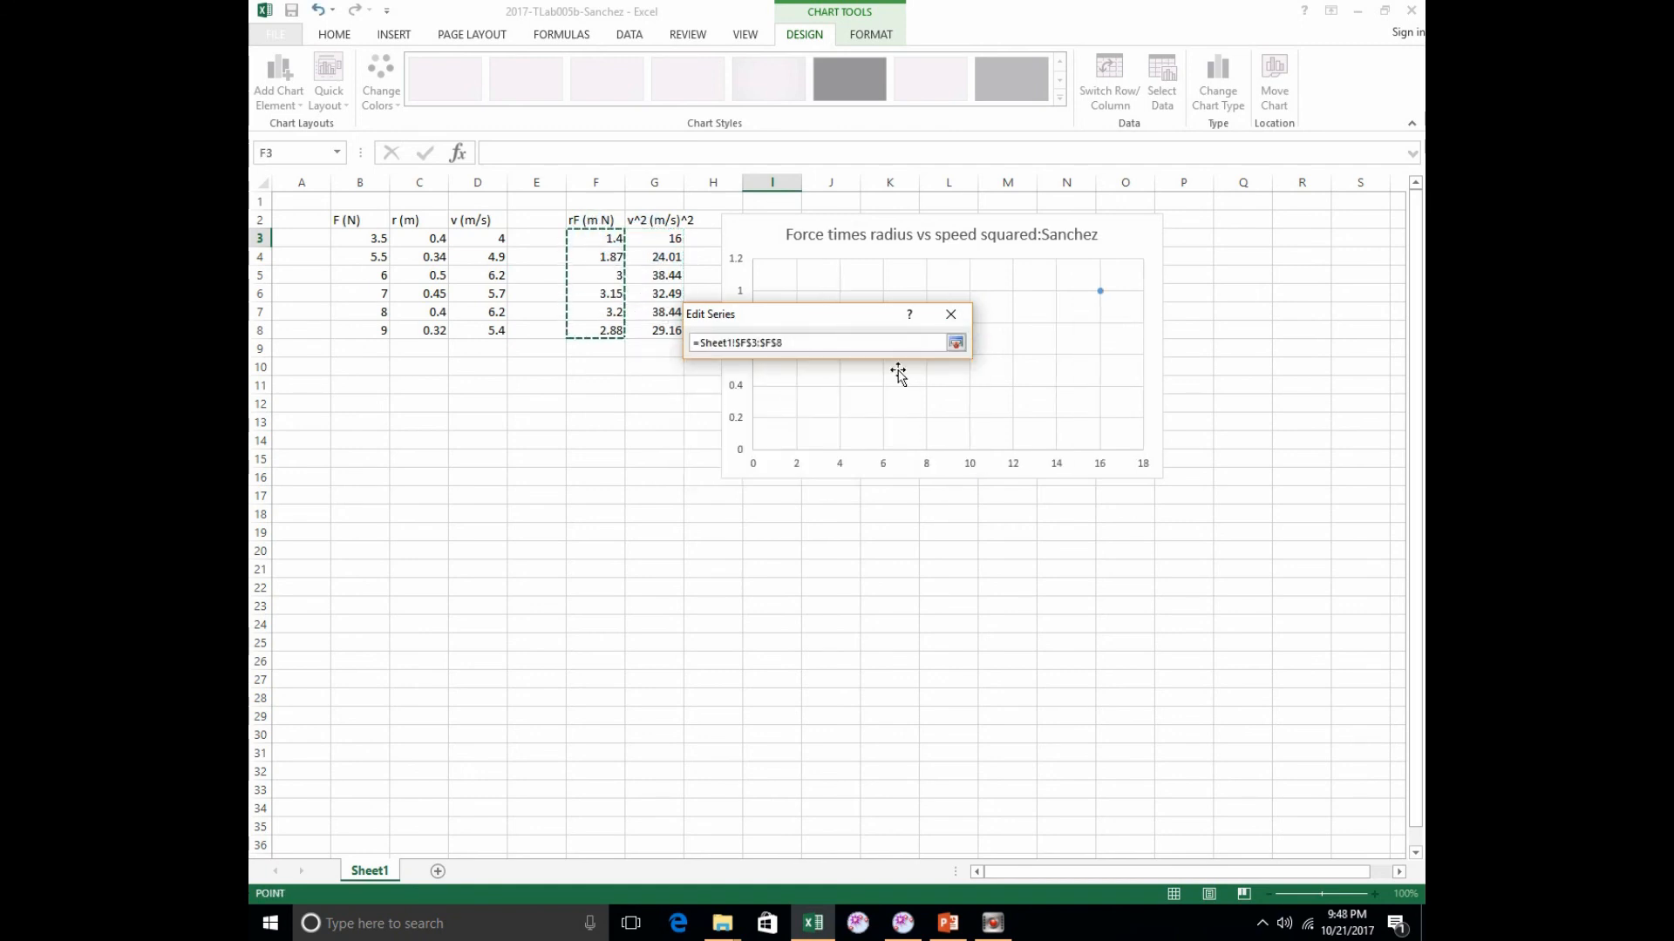
left_click(957, 344)
left_click(858, 455)
left_click(969, 516)
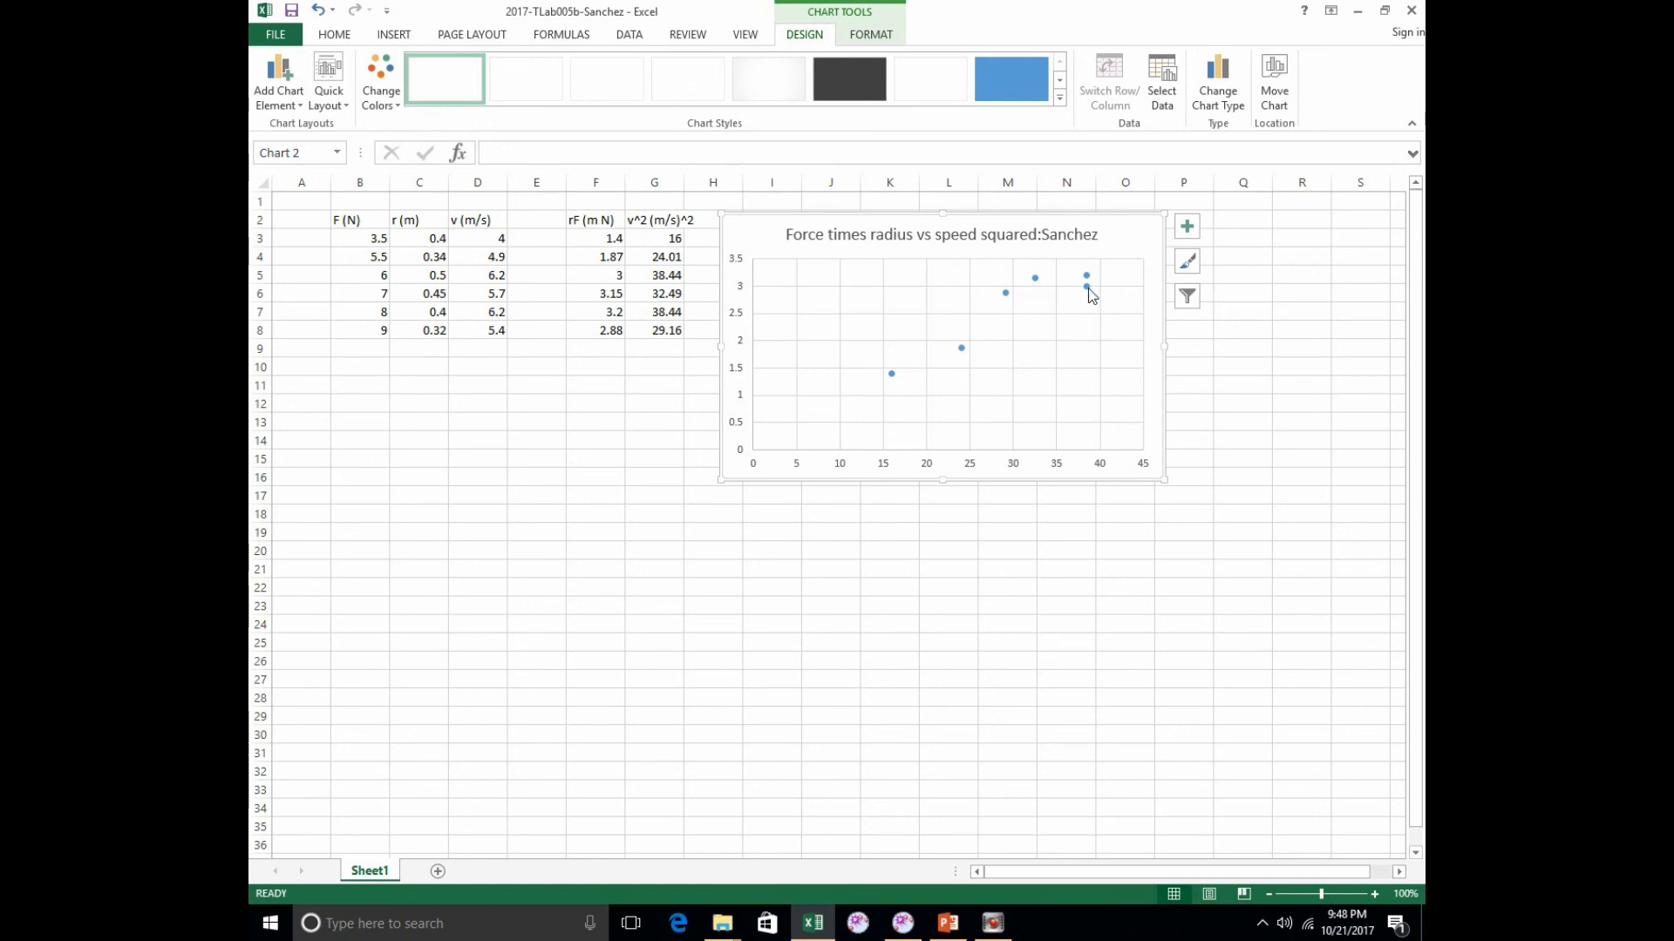
mouse_move(1089, 290)
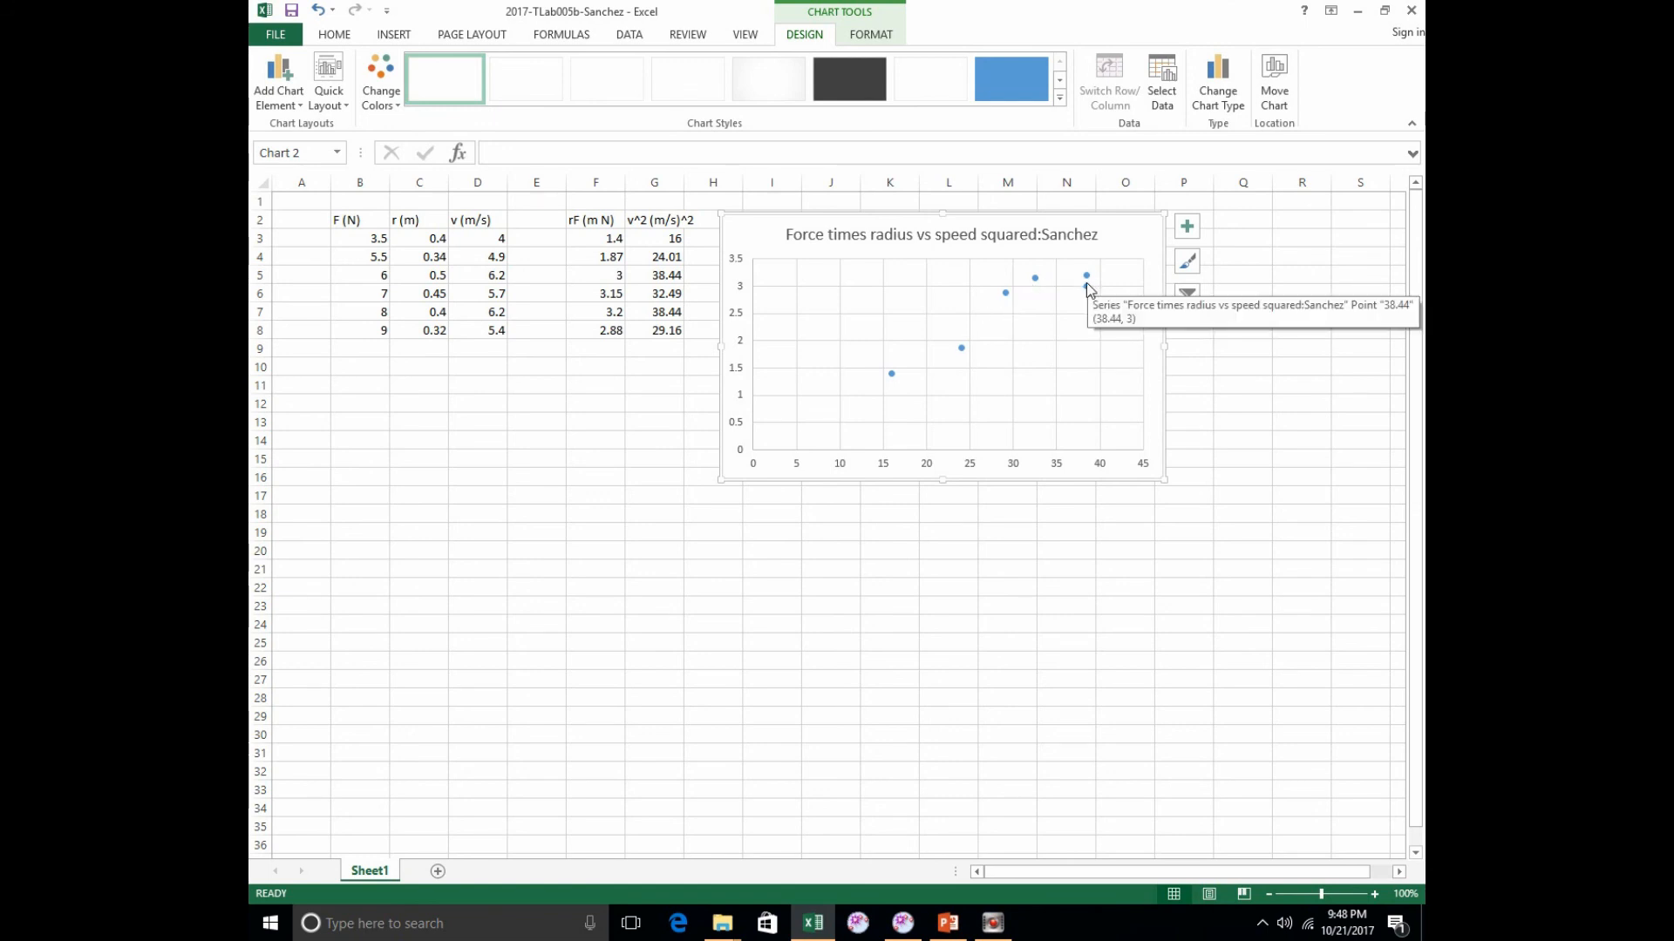
Add a linear trendline to the chart's data series and display its equation on the chart.
left_click(1034, 281)
right_click(1036, 281)
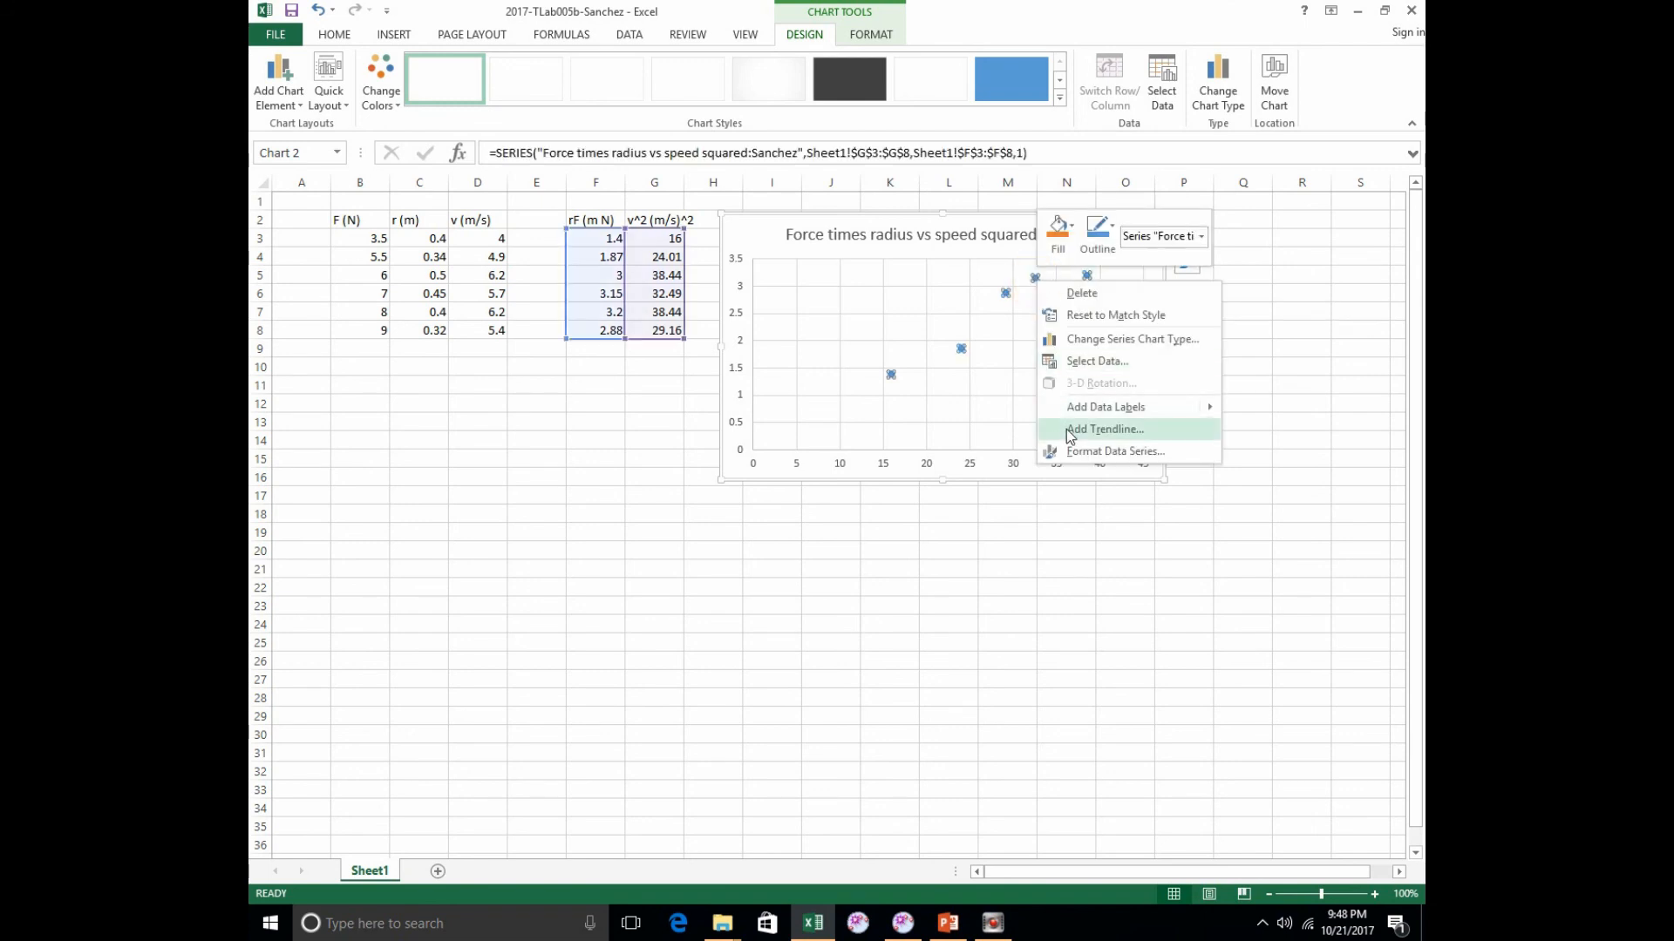
left_click(1065, 429)
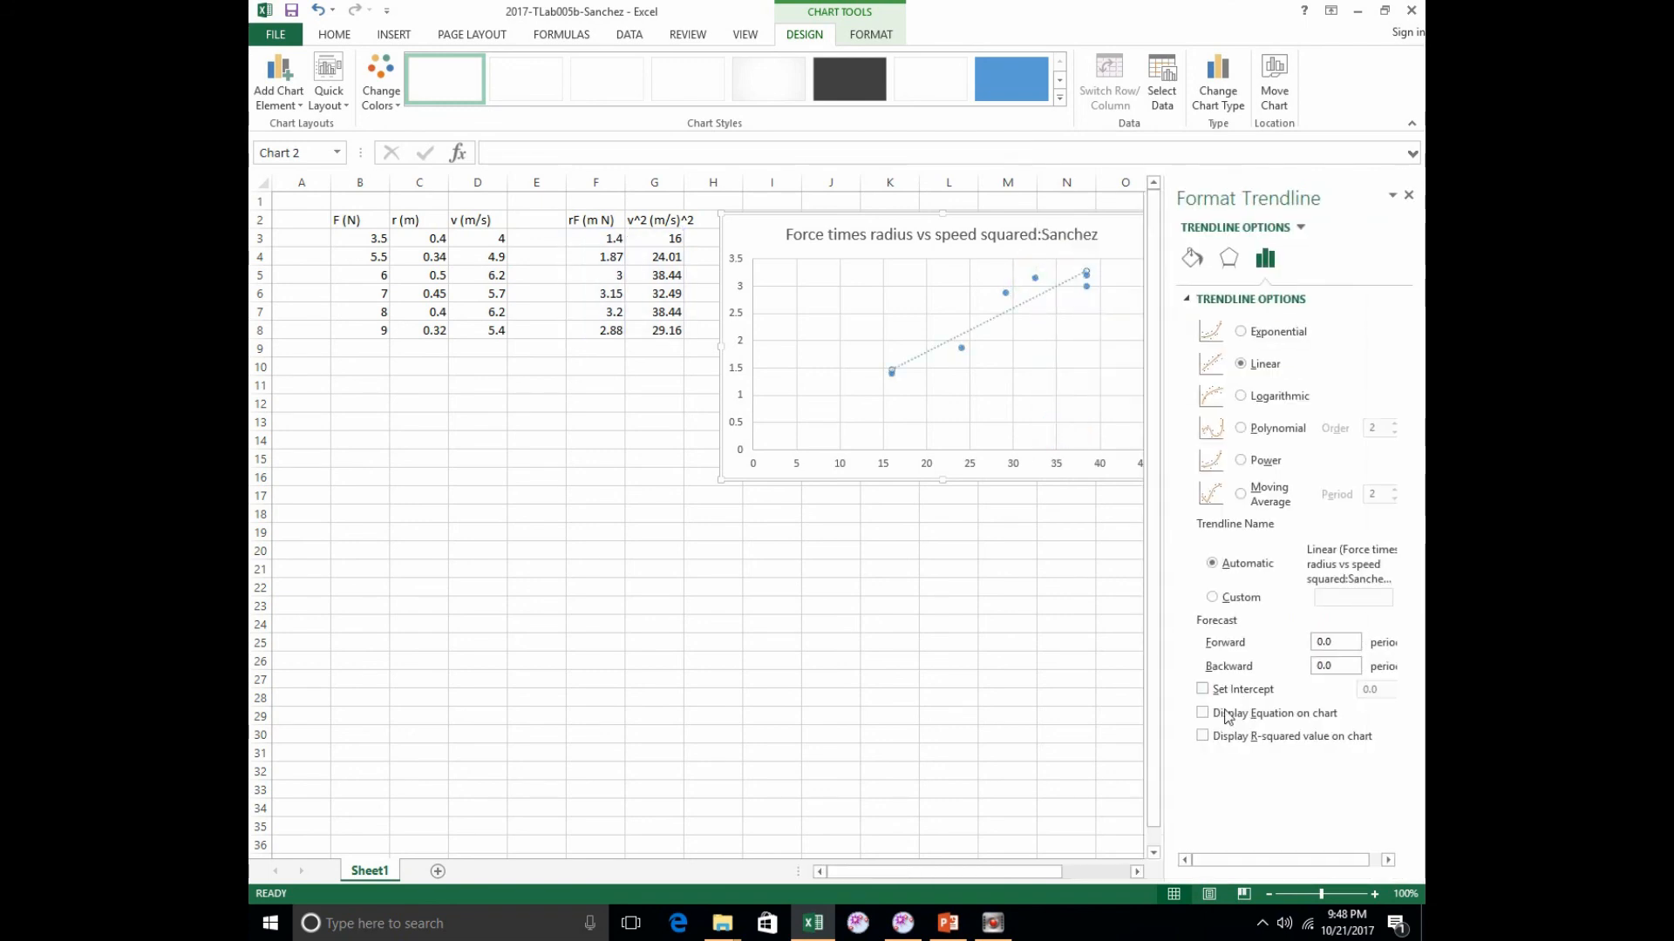
left_click(1202, 712)
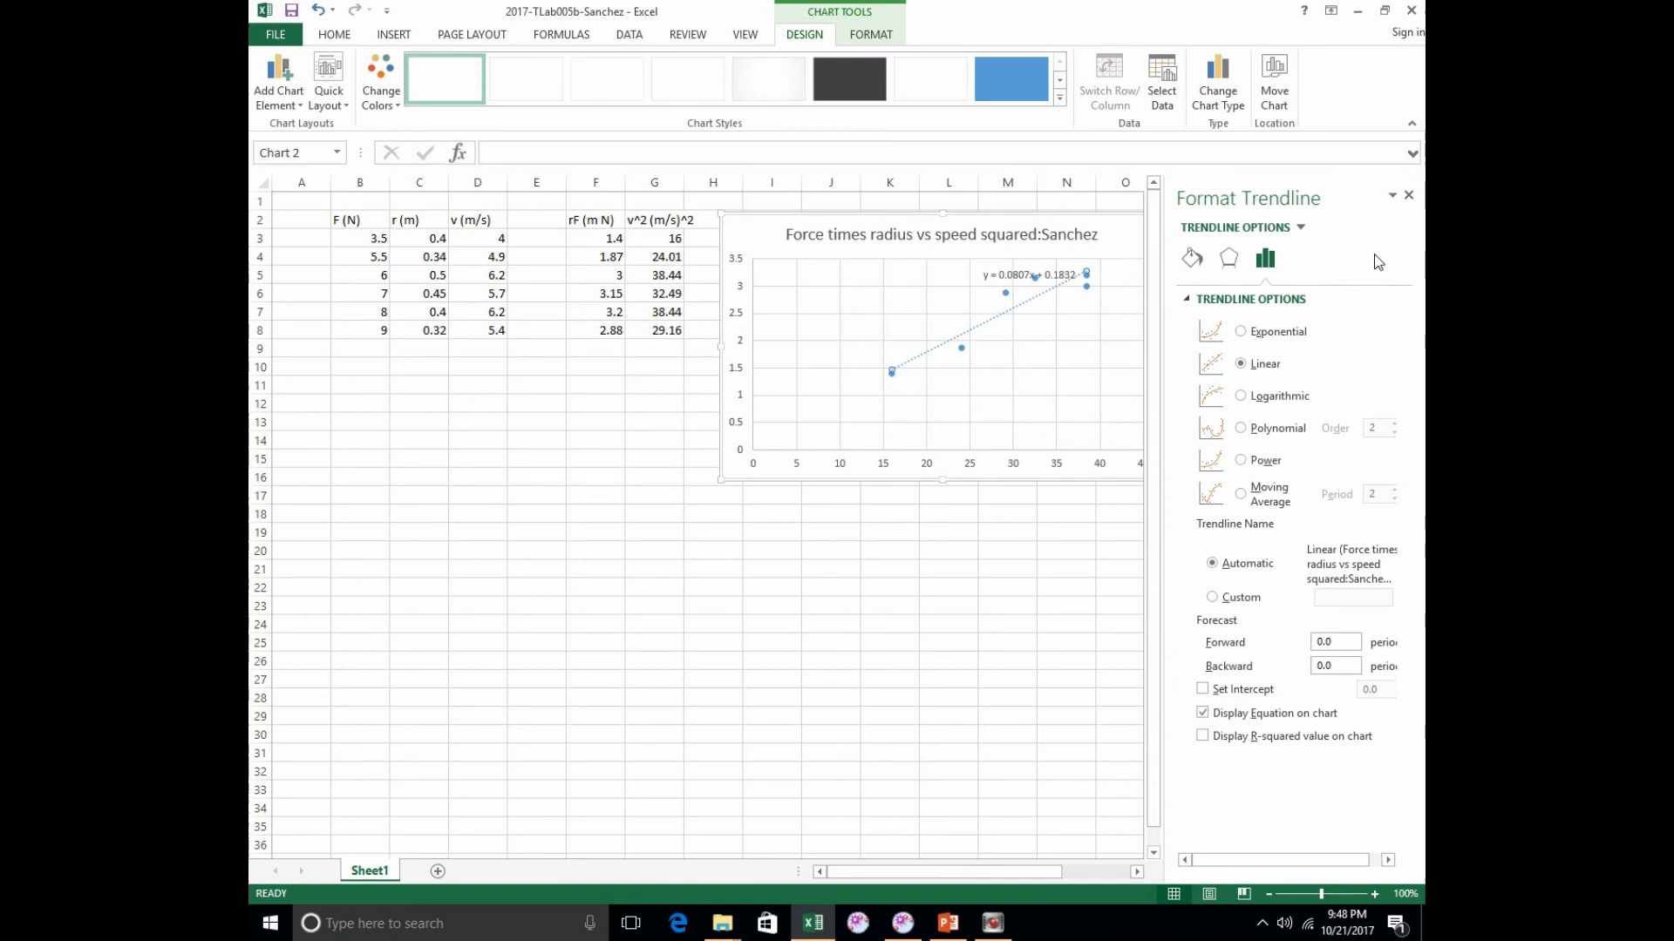
left_click(1408, 195)
Shift the chart title toward the chart's left edge and place the trendline equation beside it, clear of the data points.
left_click_drag(1008, 272, 1078, 250)
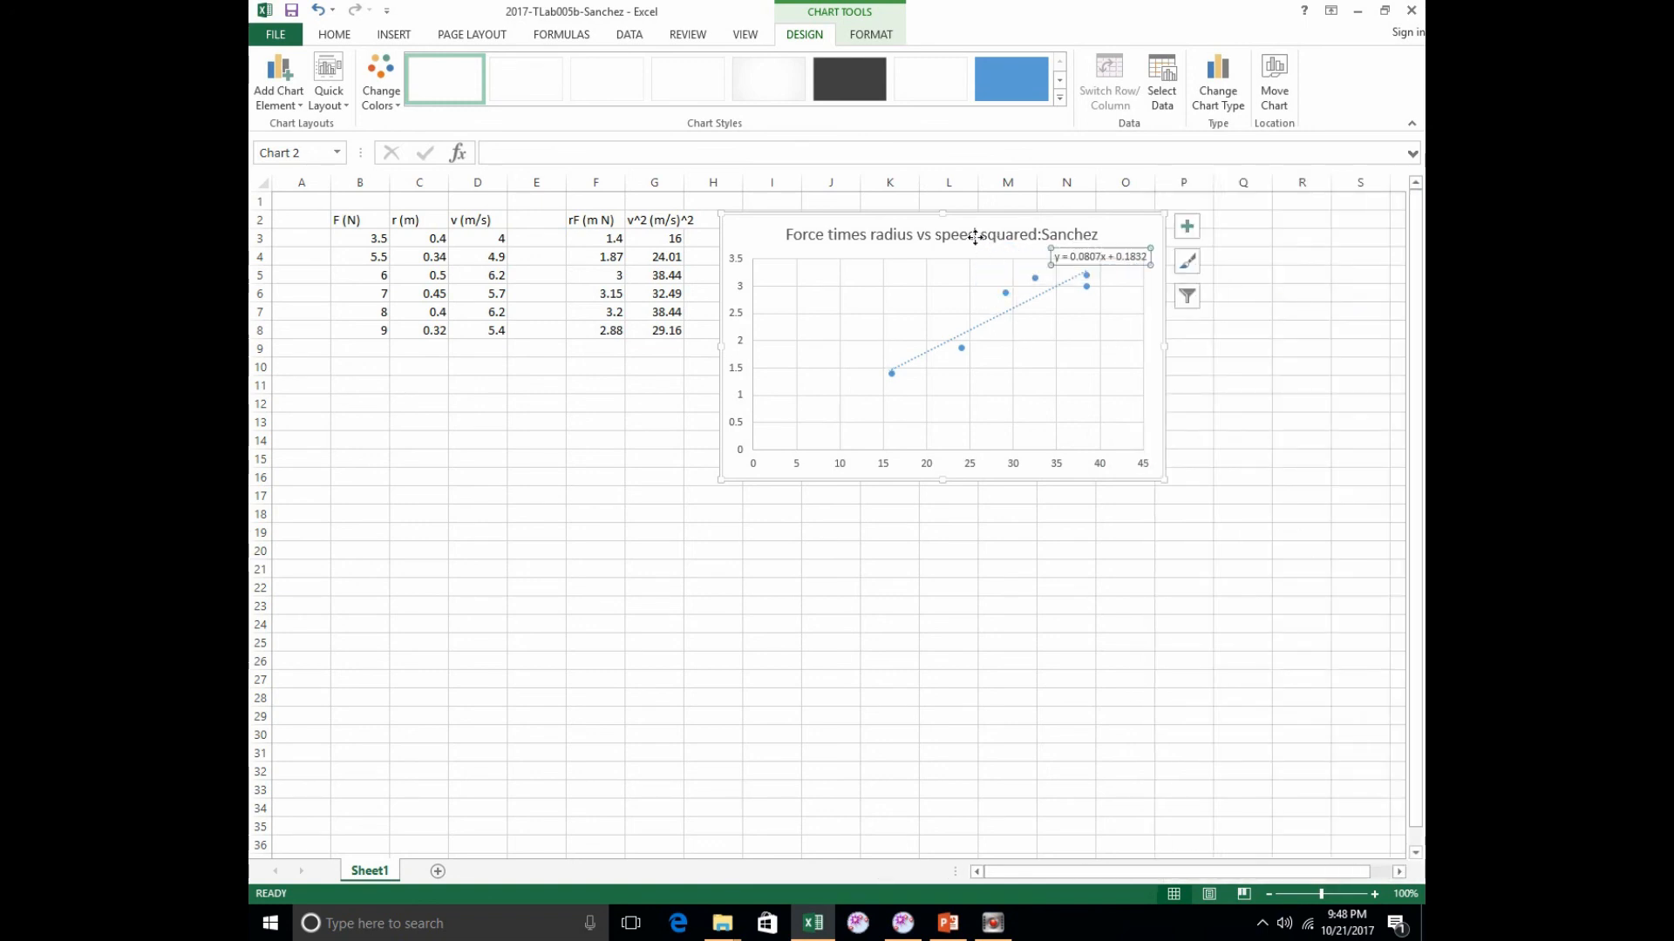
left_click(973, 241)
left_click_drag(973, 244, 922, 244)
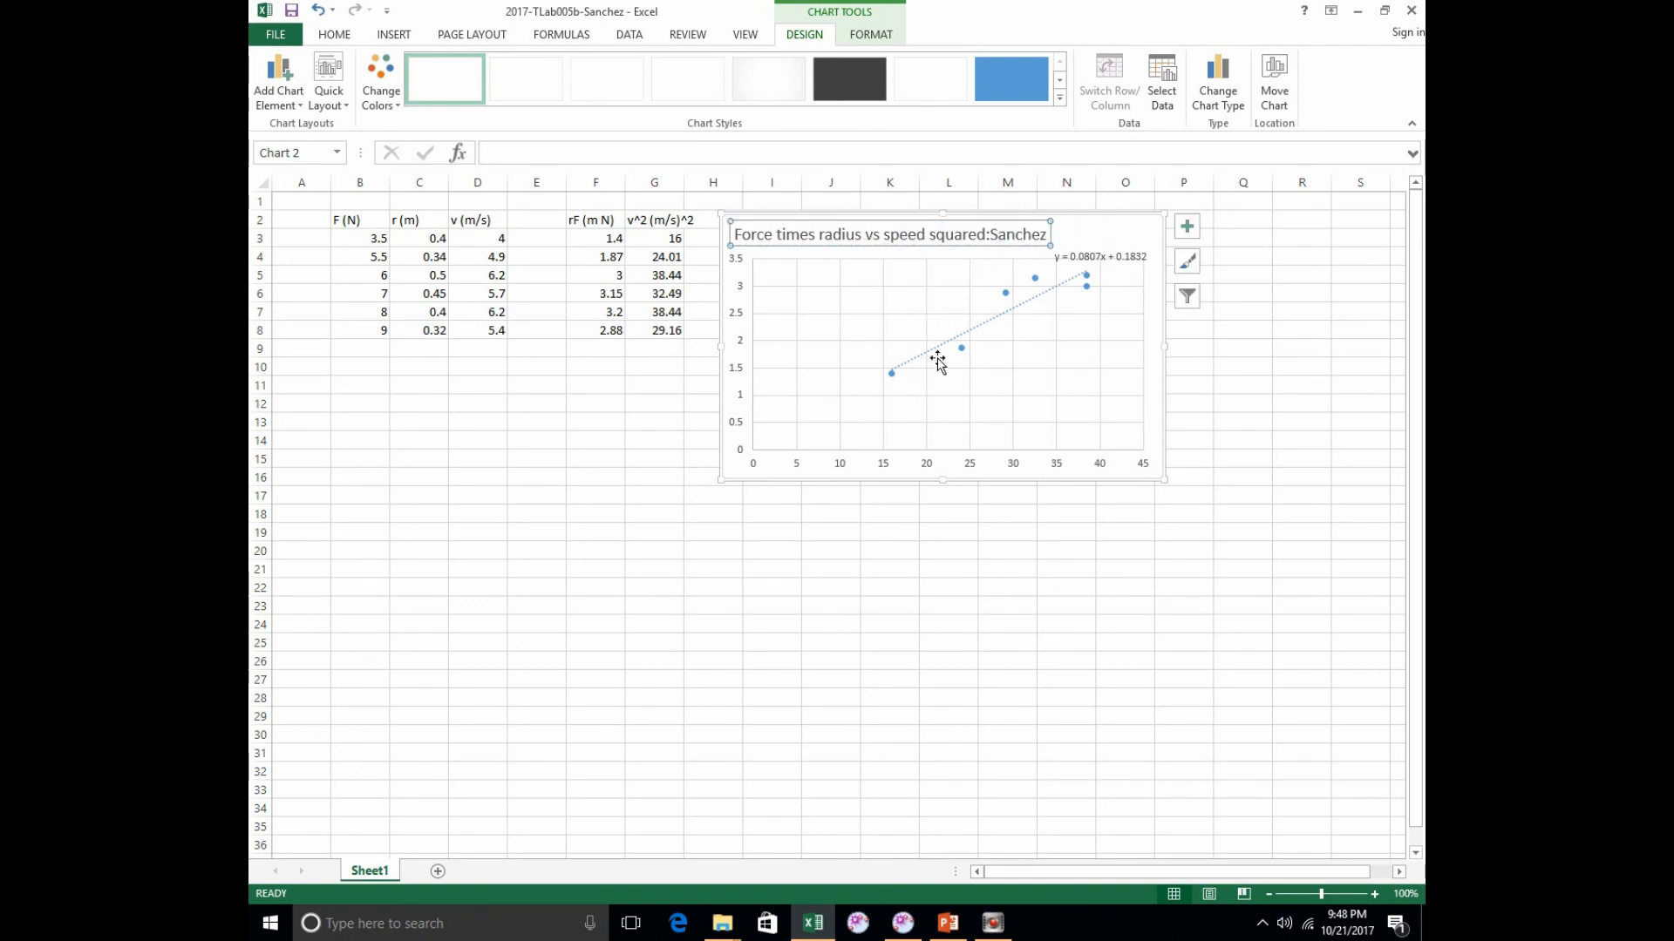
left_click(1088, 253)
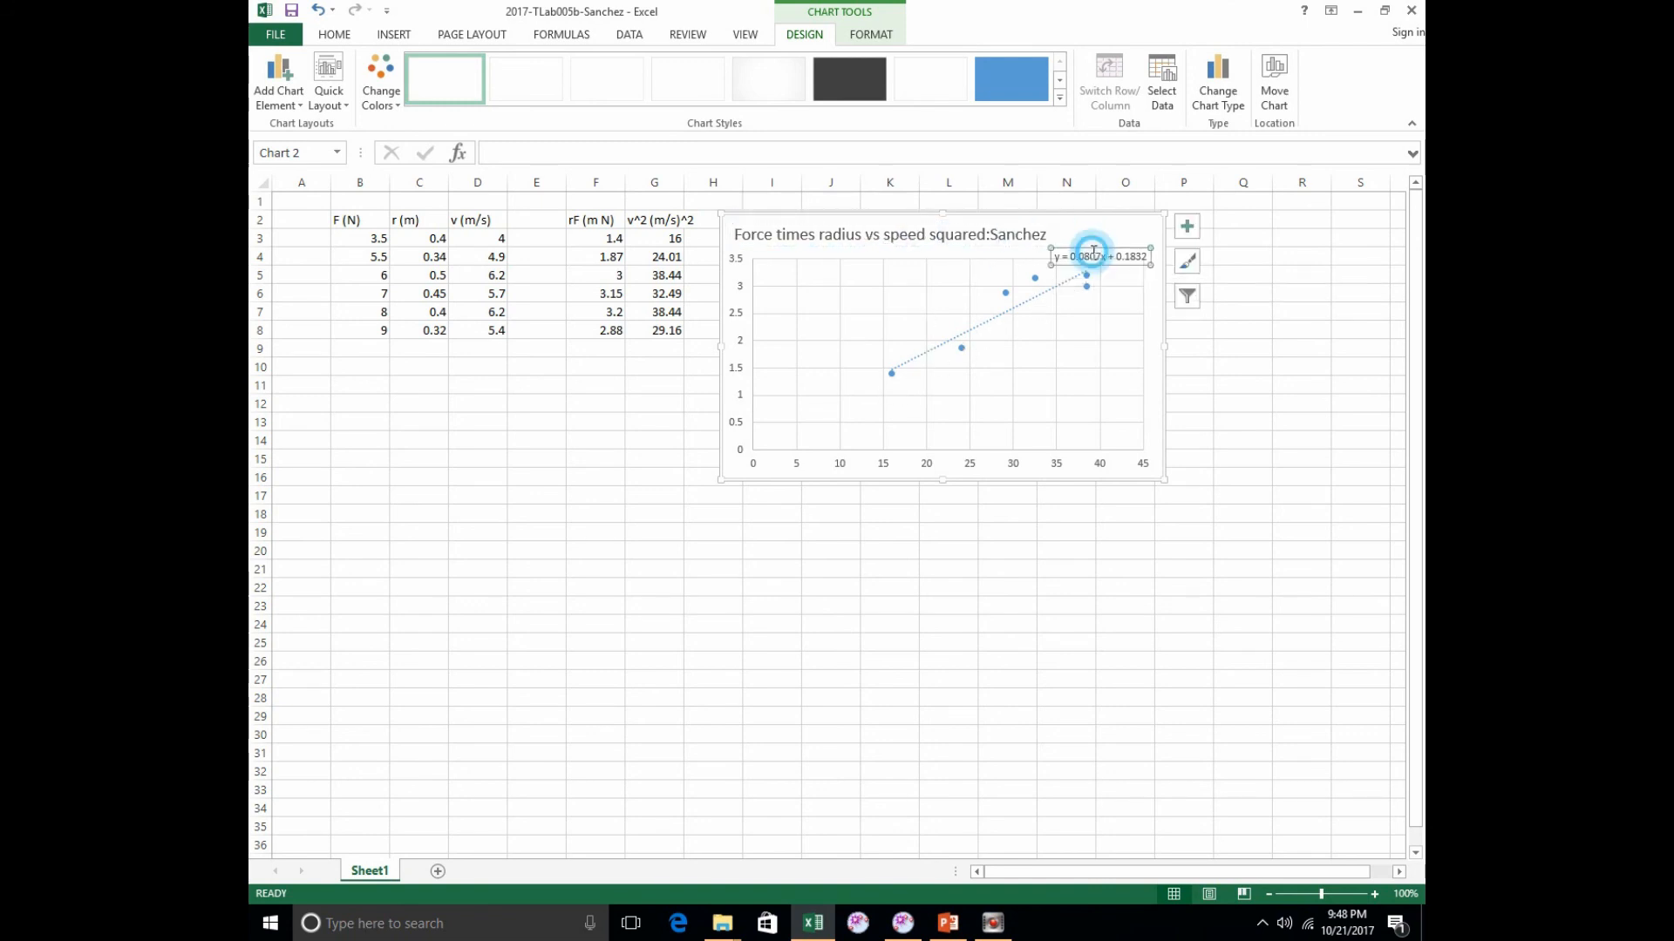
left_click_drag(1088, 252, 1097, 229)
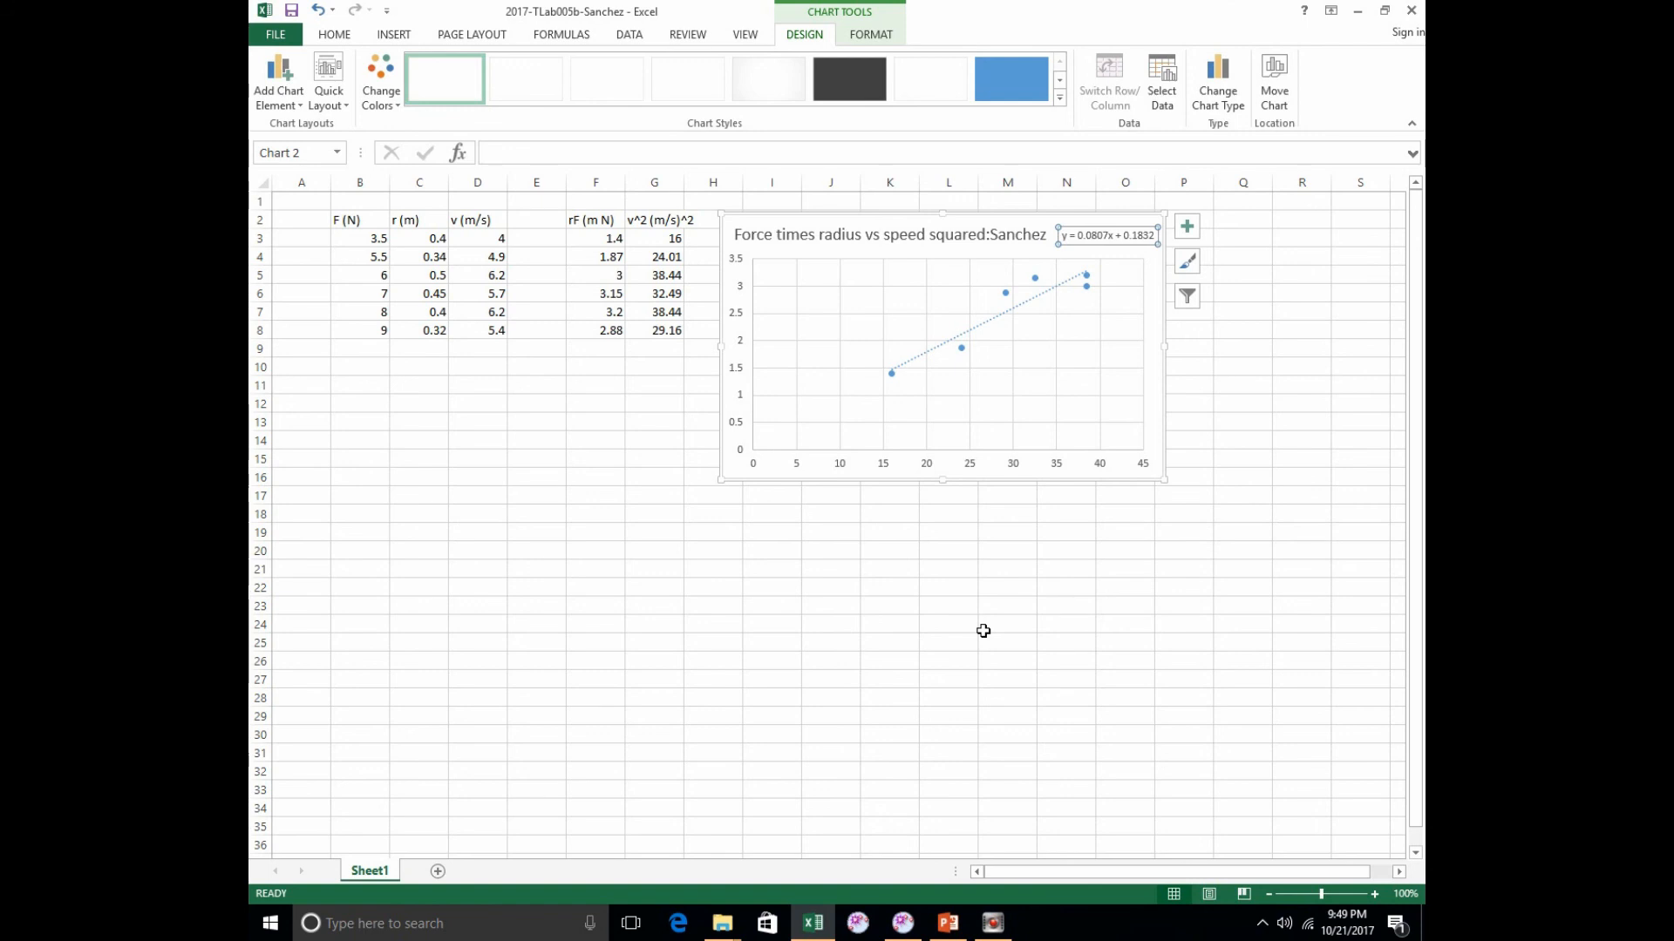
Switch to Tracker to examine the marked ball positions and speed plot of the 3.5 N video, and return to Excel.
left_click(902, 922)
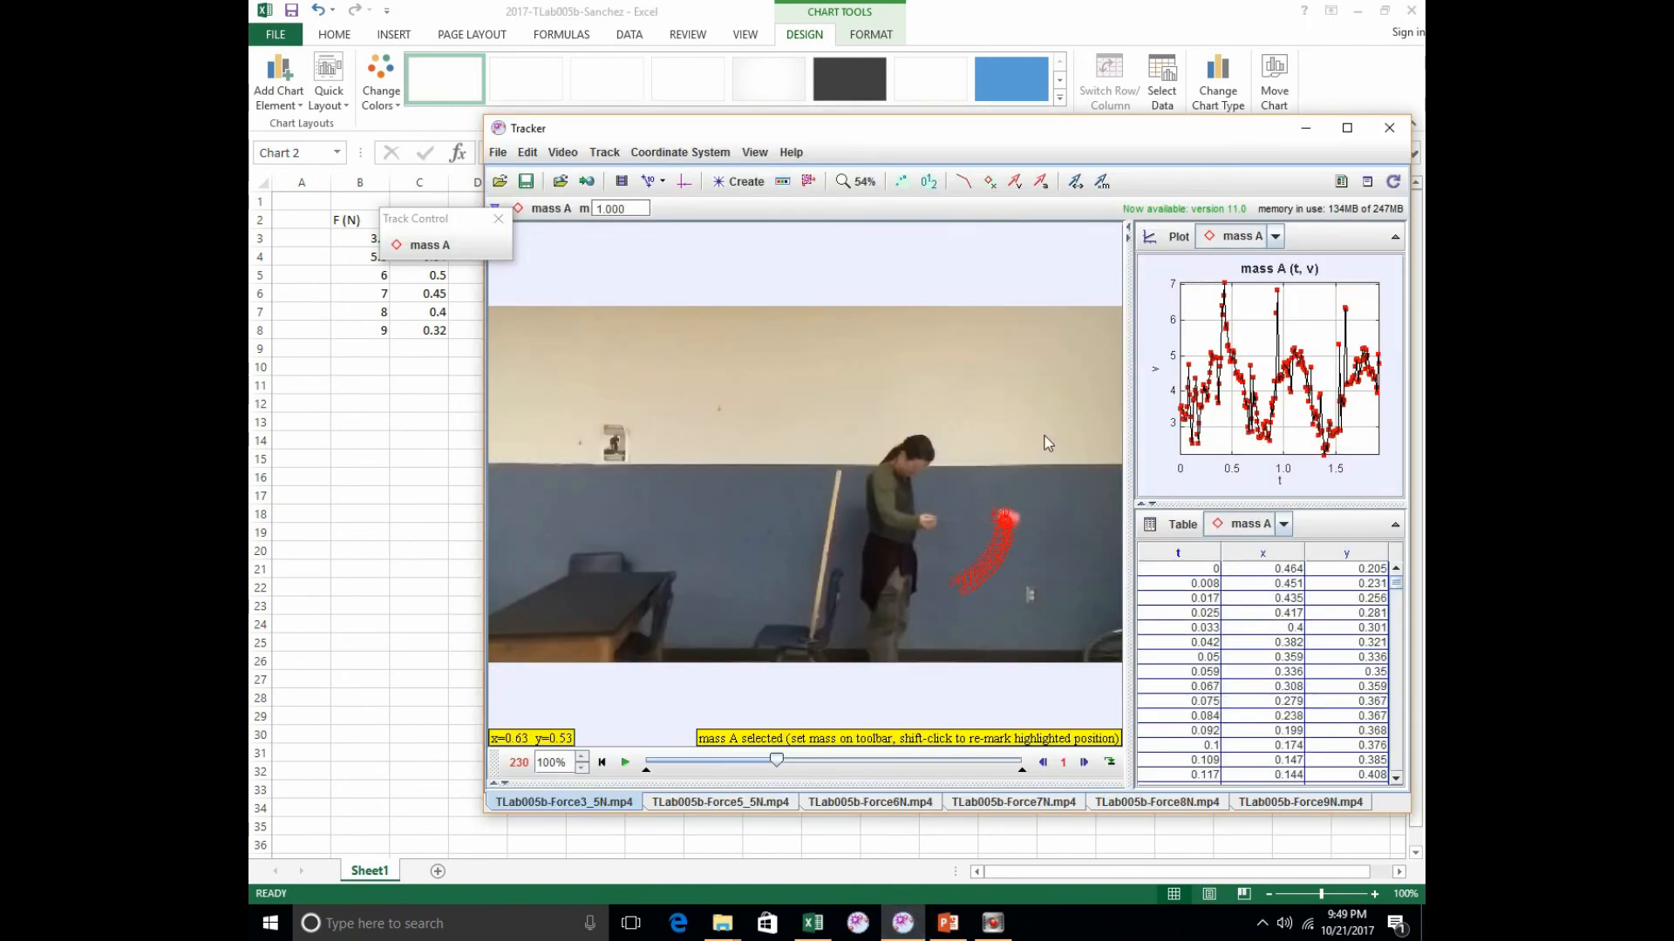
left_click(1009, 523)
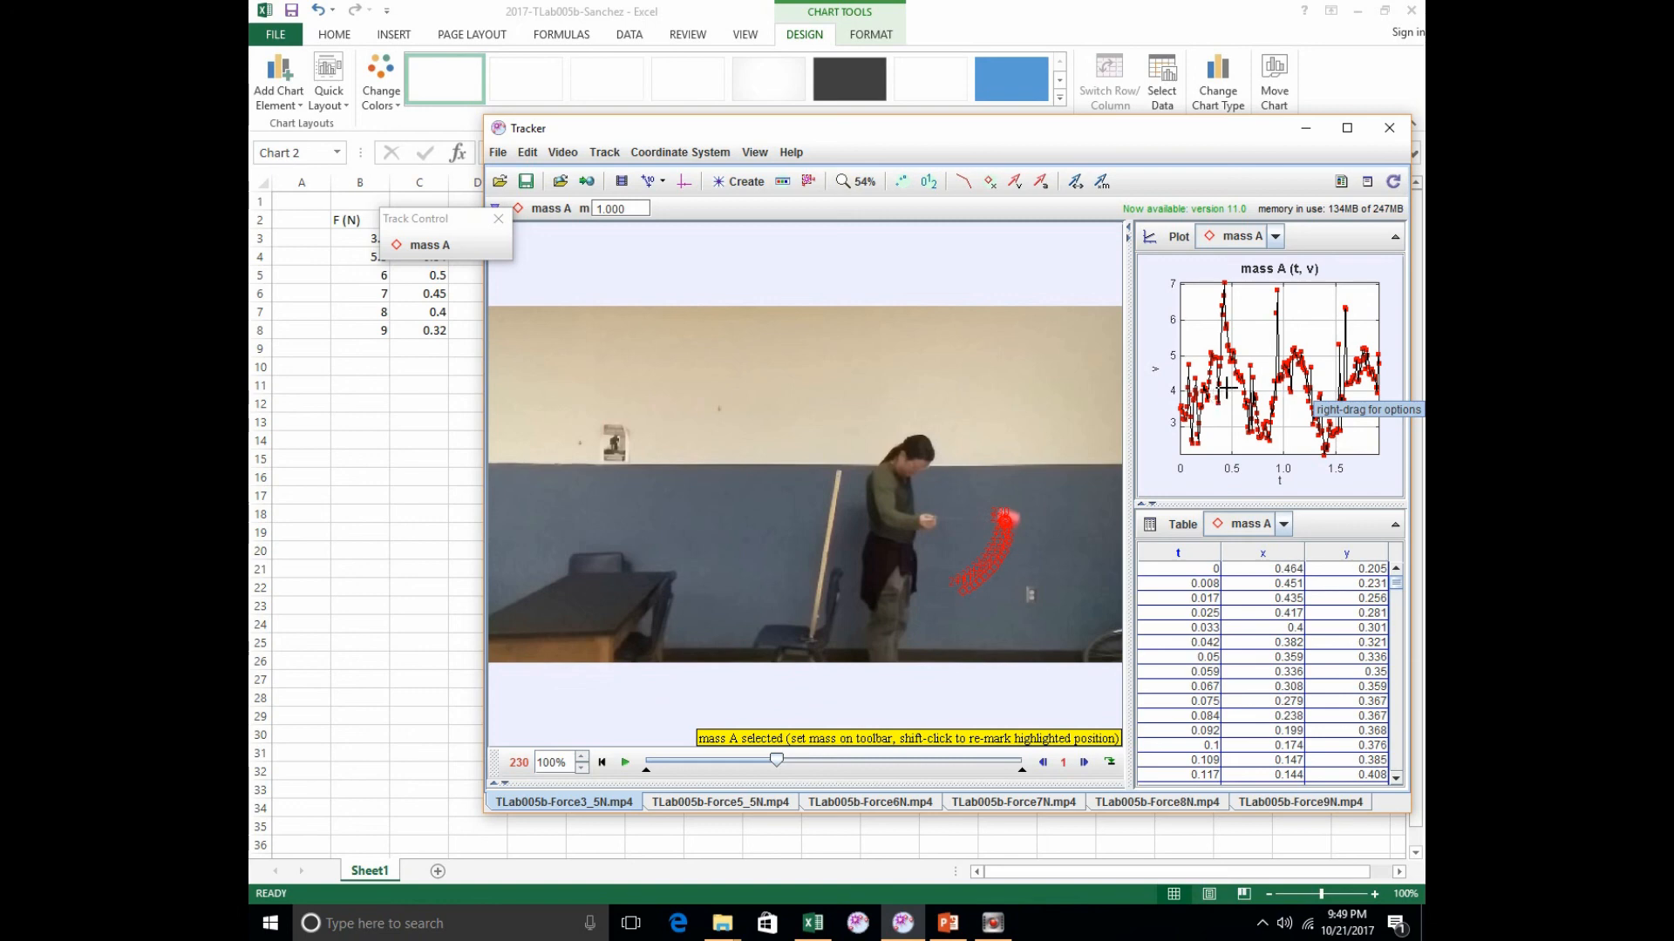
left_click(1010, 25)
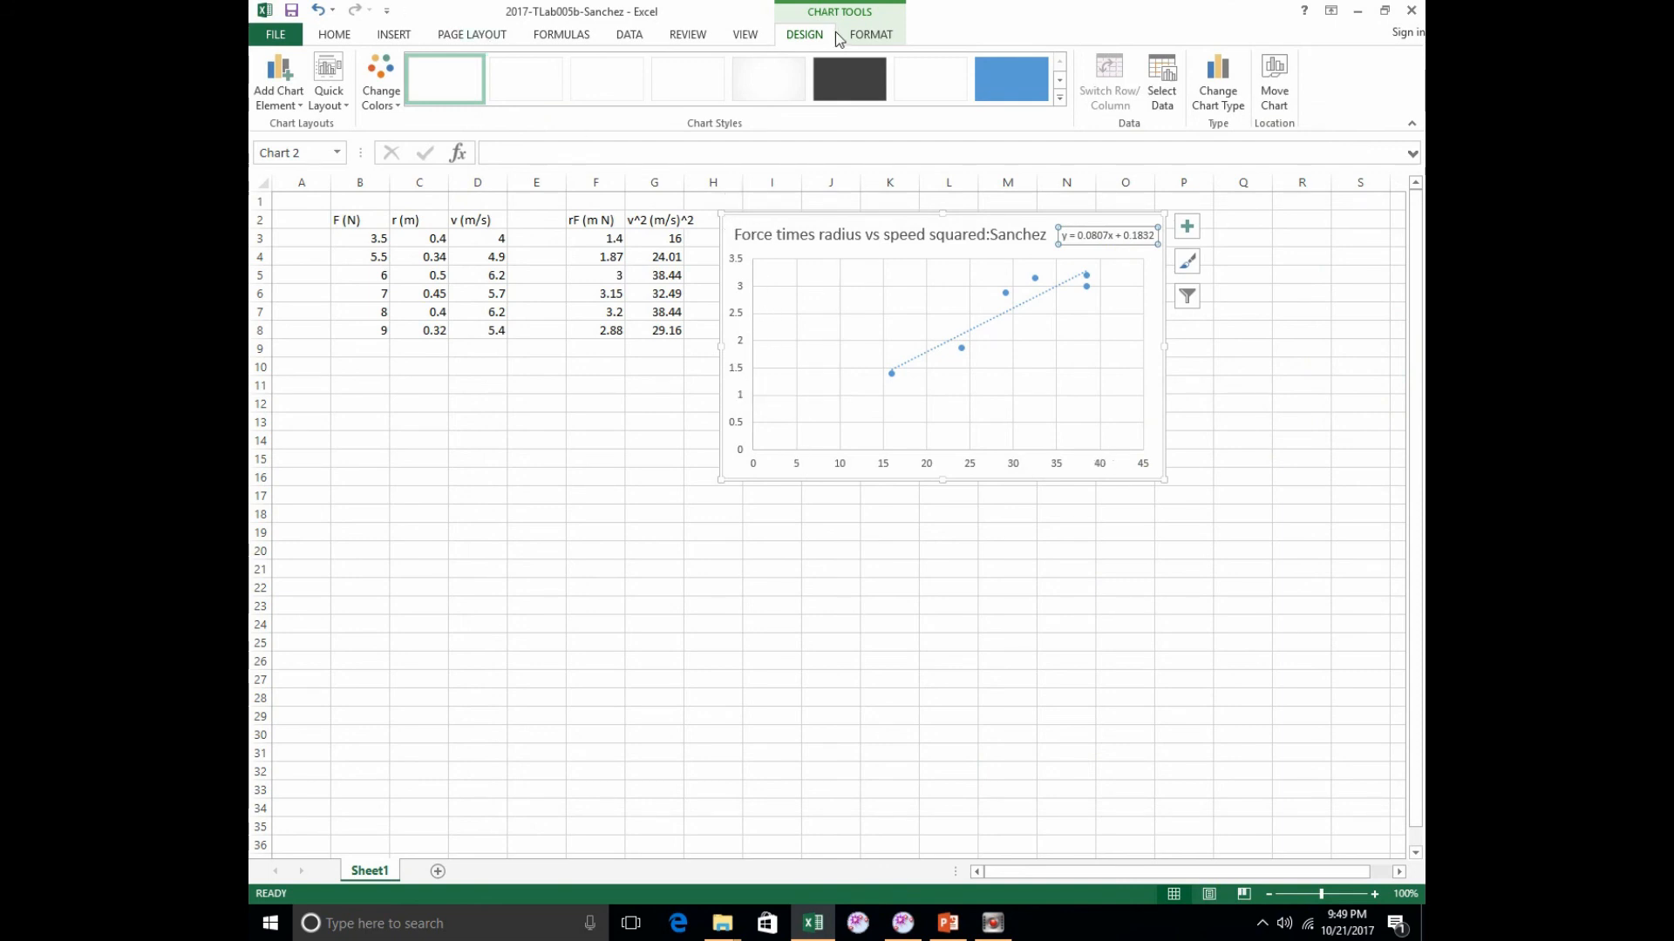
Add a primary horizontal axis title to the chart reading "(m/s)^2".
left_click(278, 87)
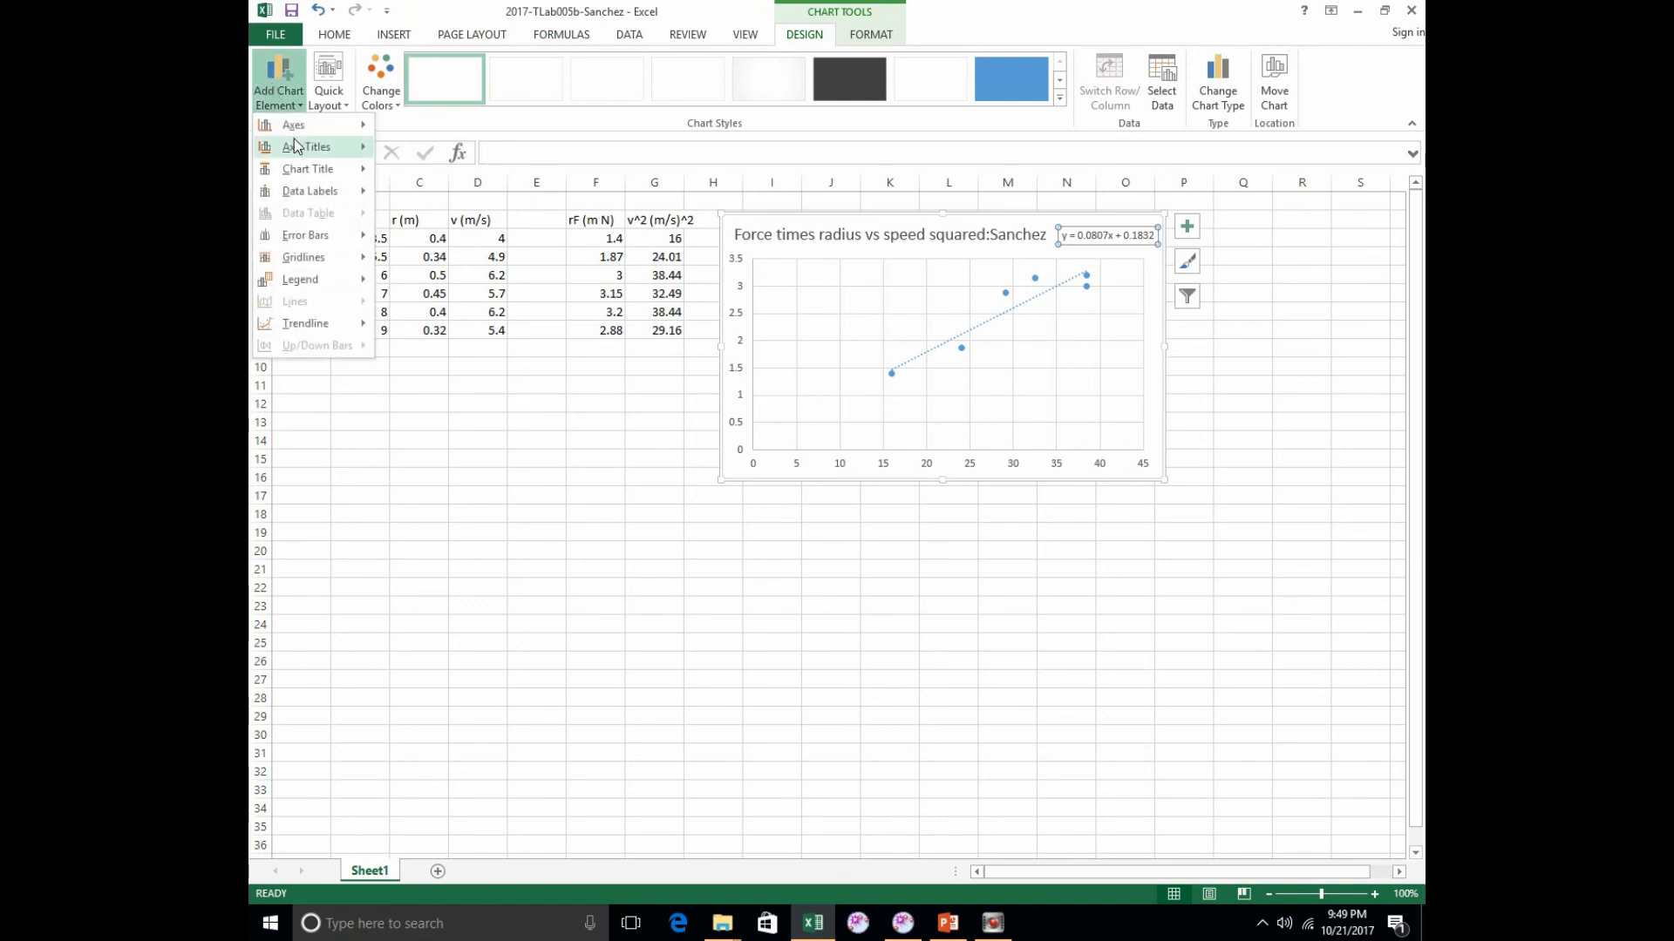
mouse_move(296, 147)
left_click(388, 157)
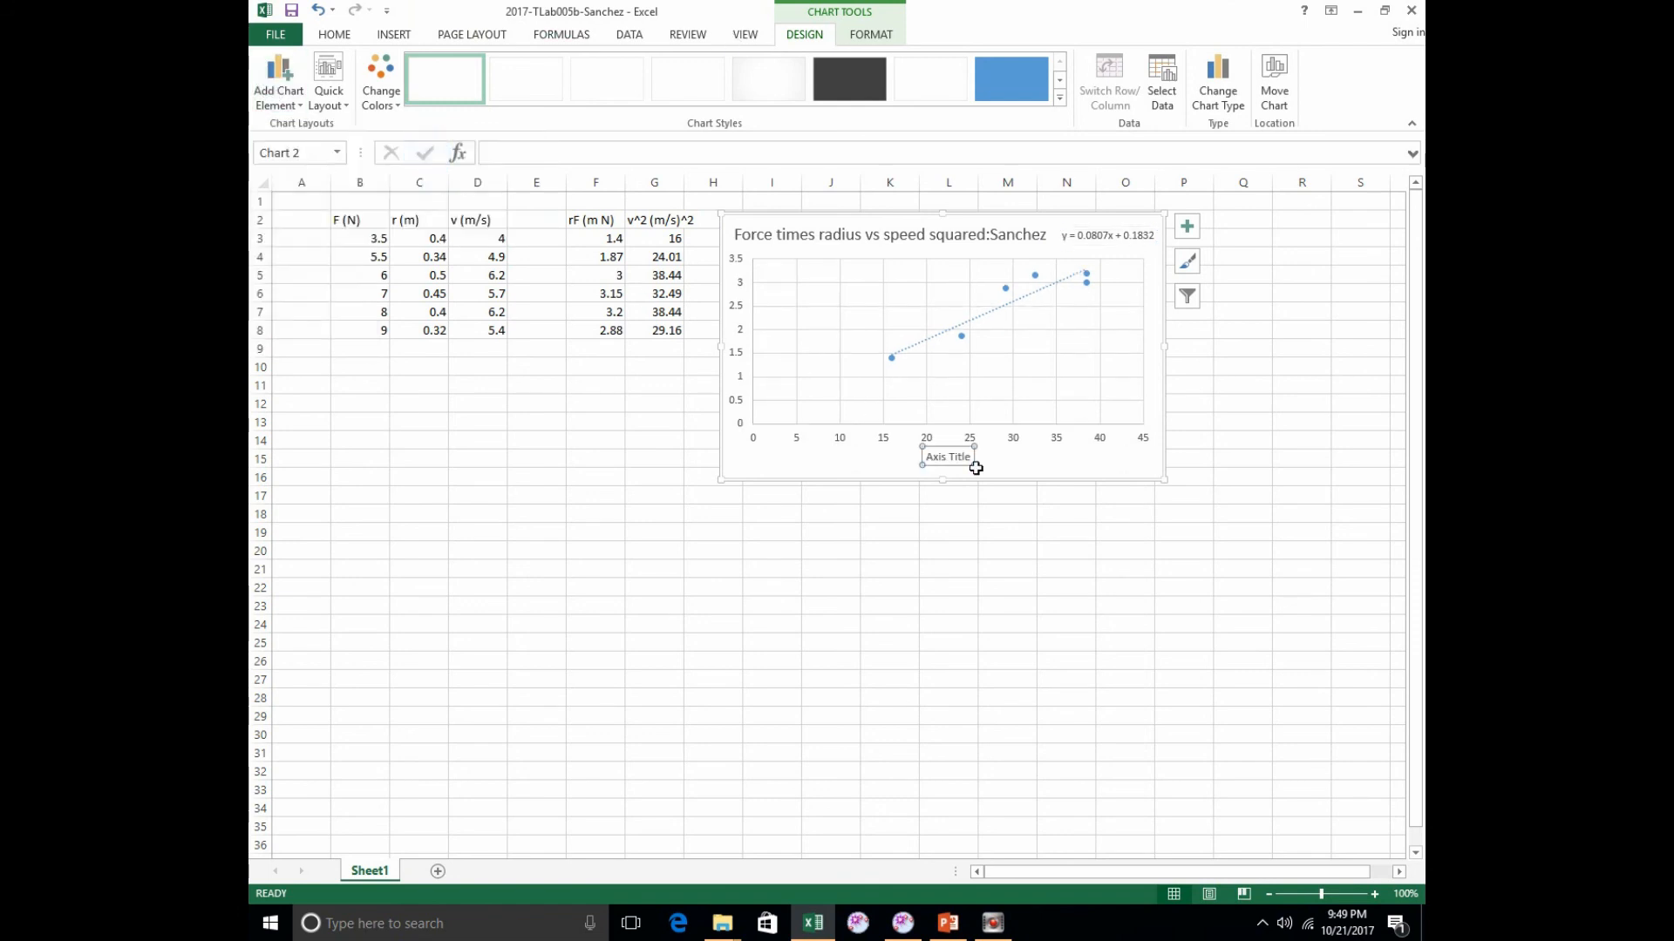
left_click_drag(924, 457, 976, 462)
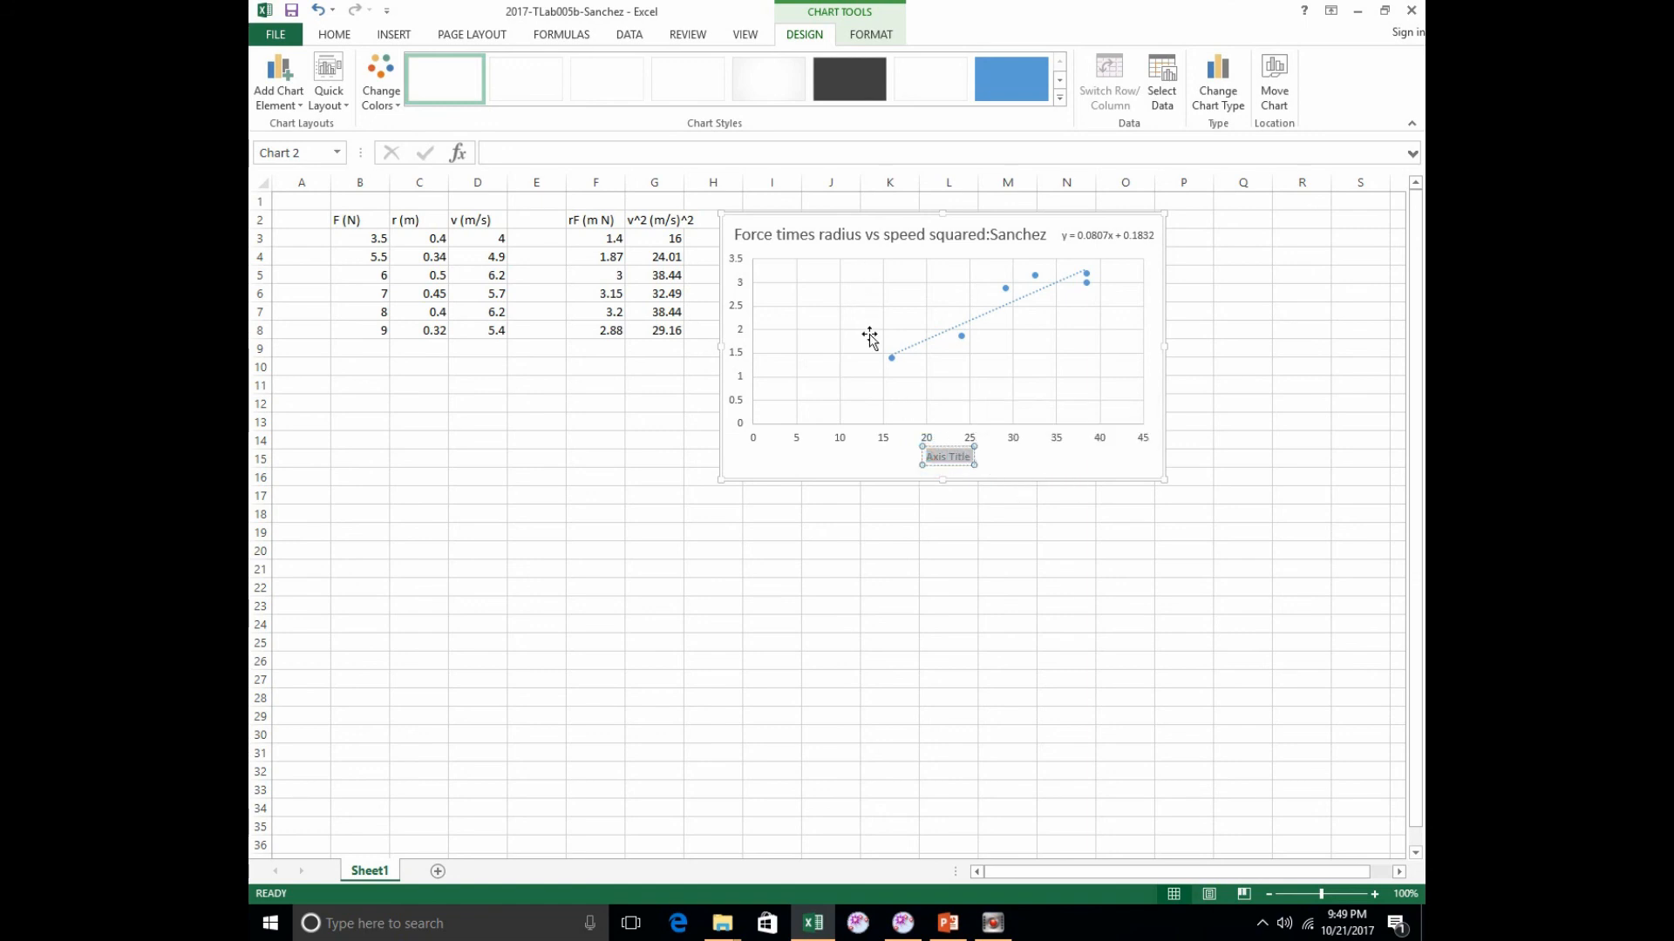
type("(m/s)")
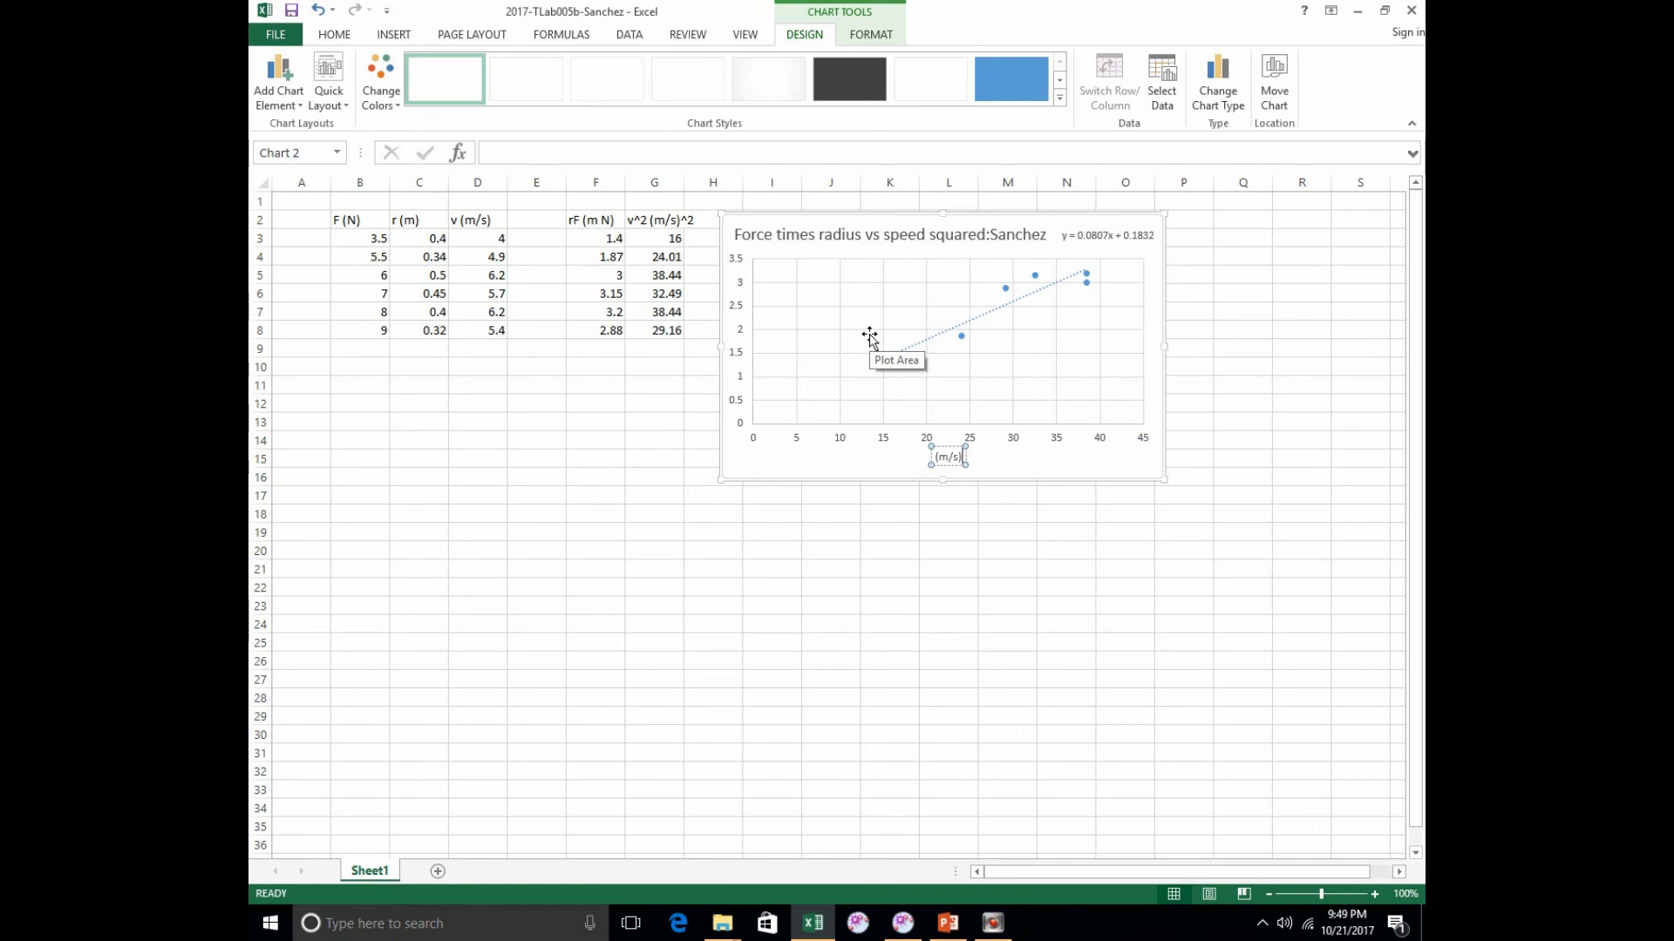
type("^2")
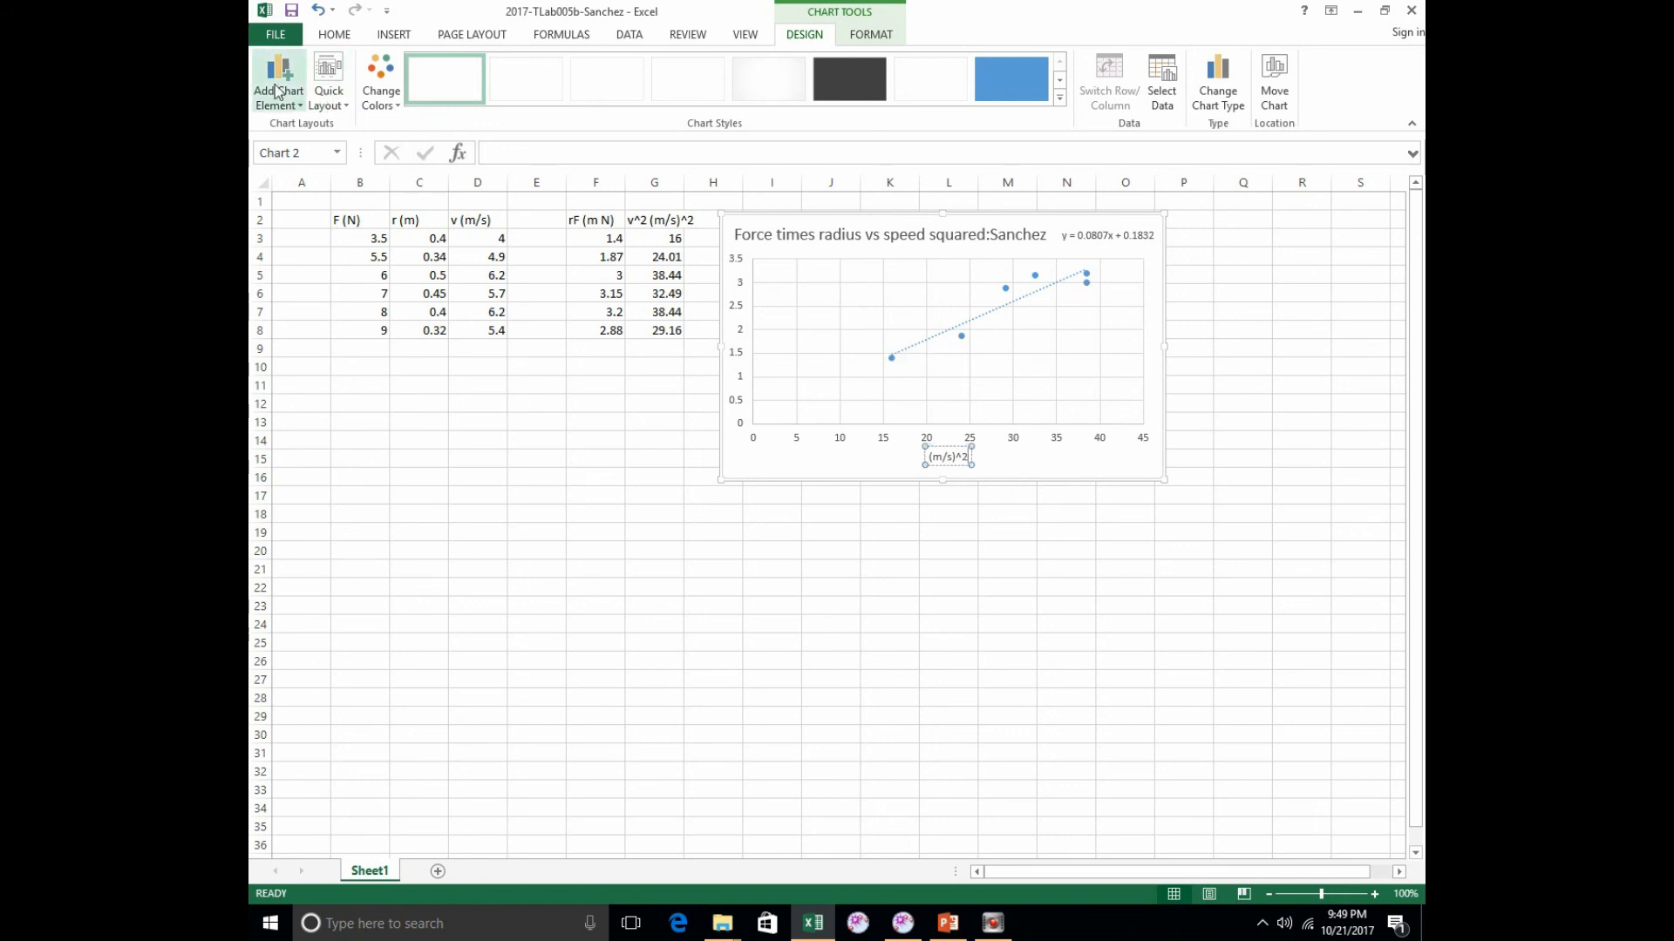
Add a primary vertical axis title to the chart reading "(m N)".
left_click(277, 89)
mouse_move(316, 147)
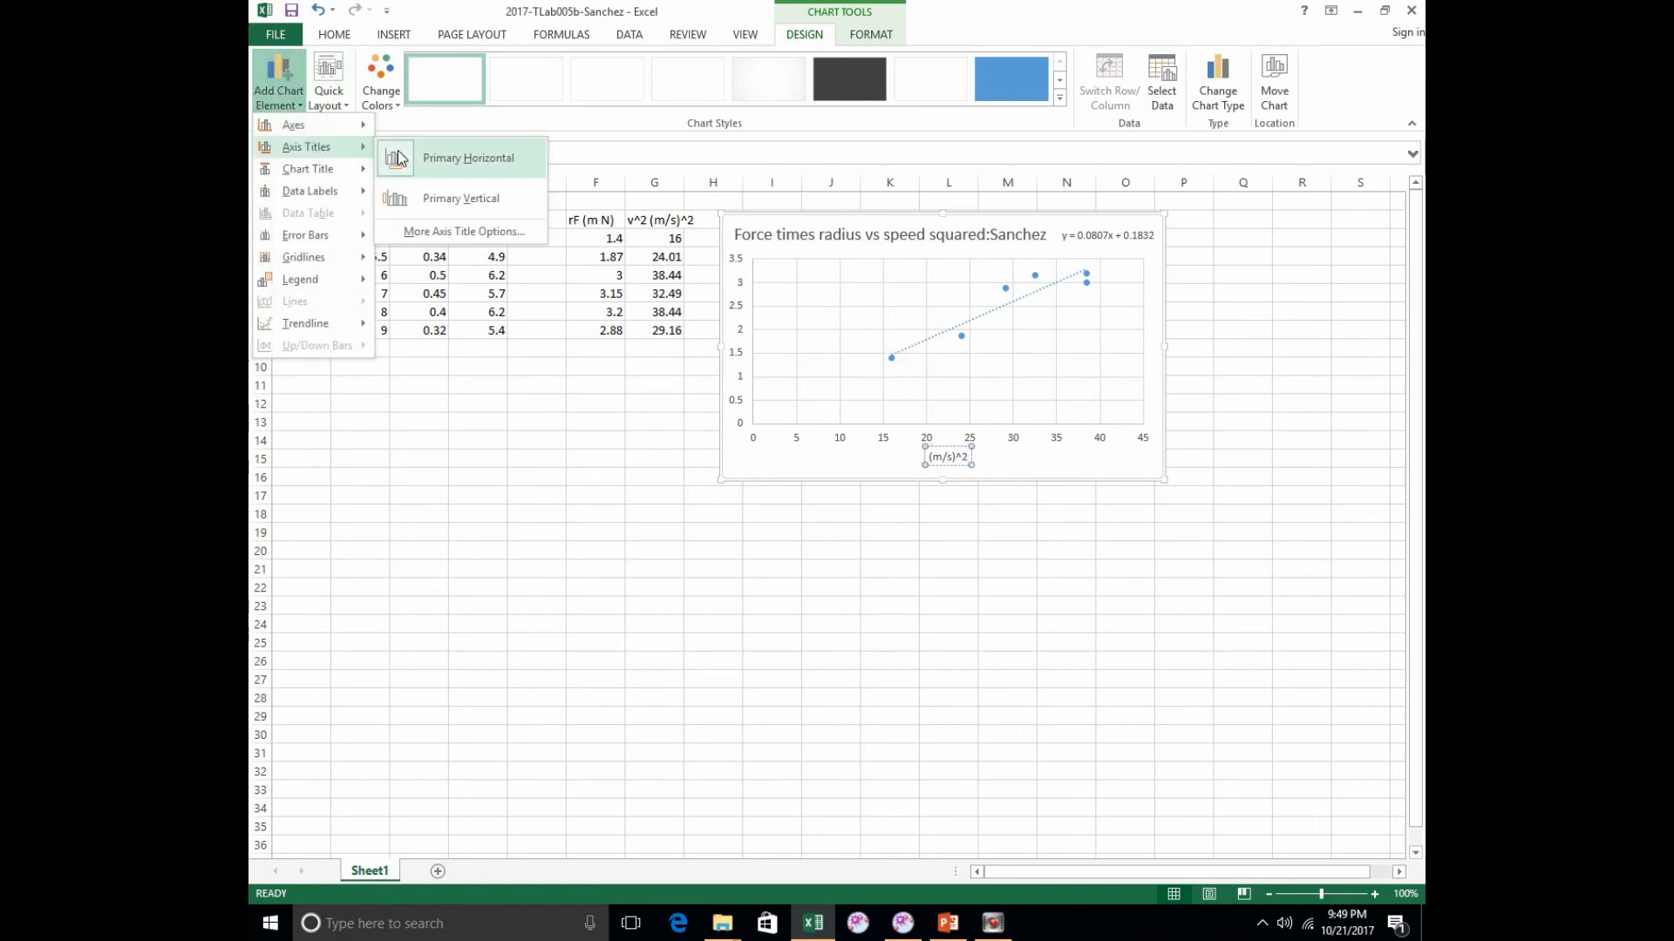
left_click(442, 197)
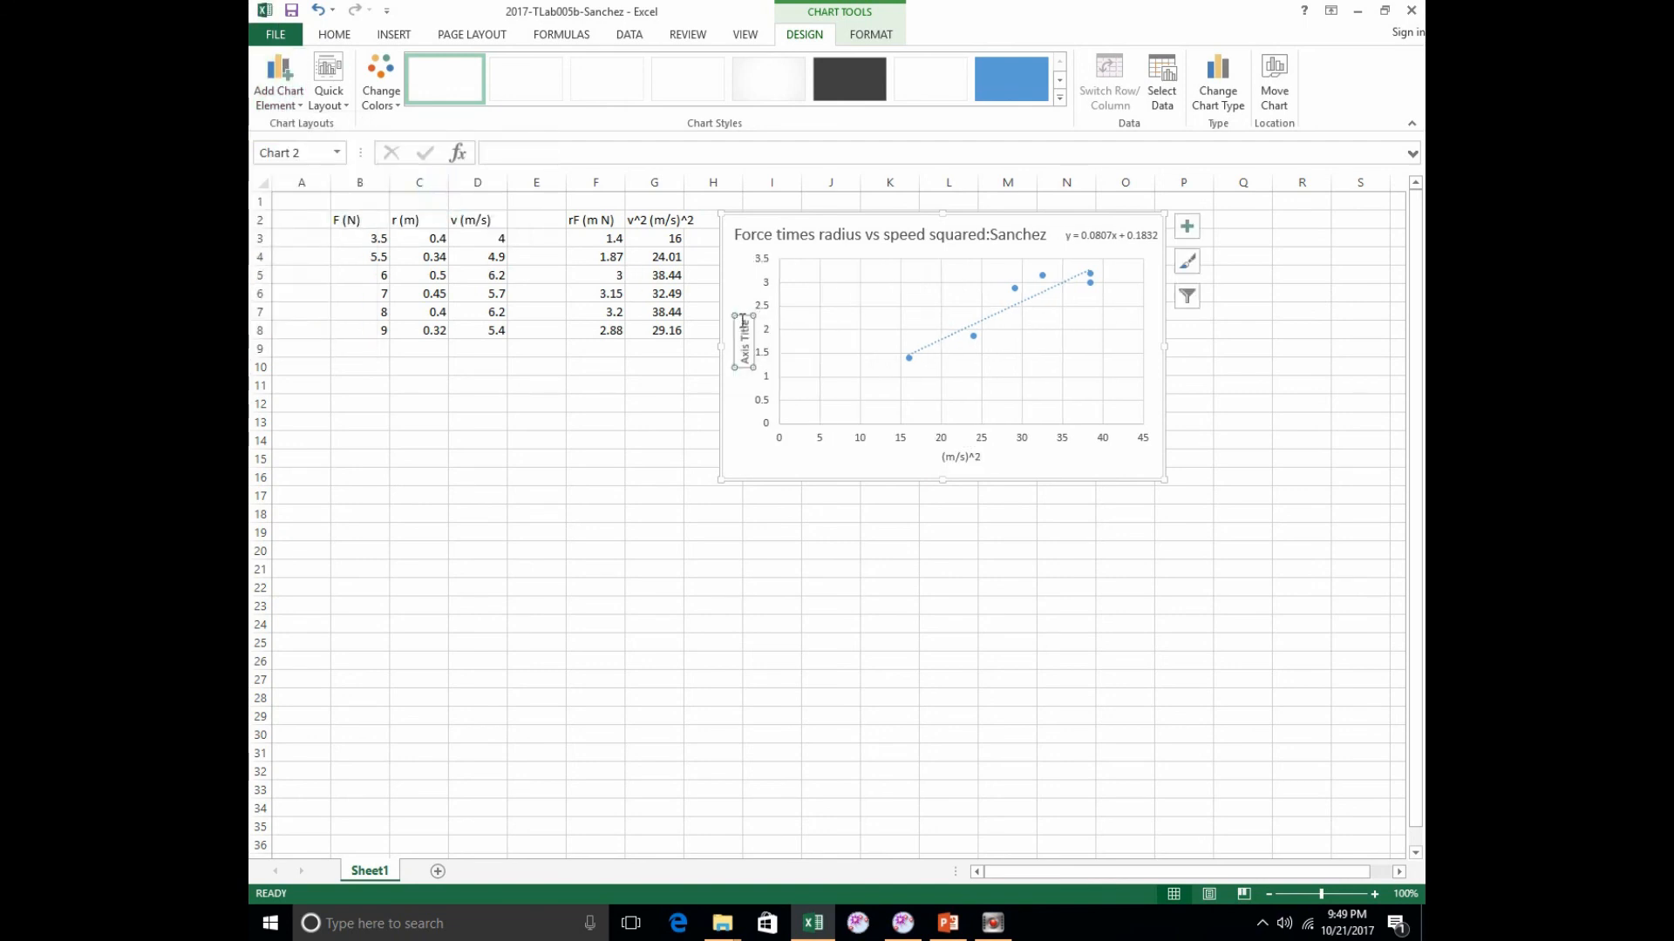
left_click_drag(743, 324, 747, 366)
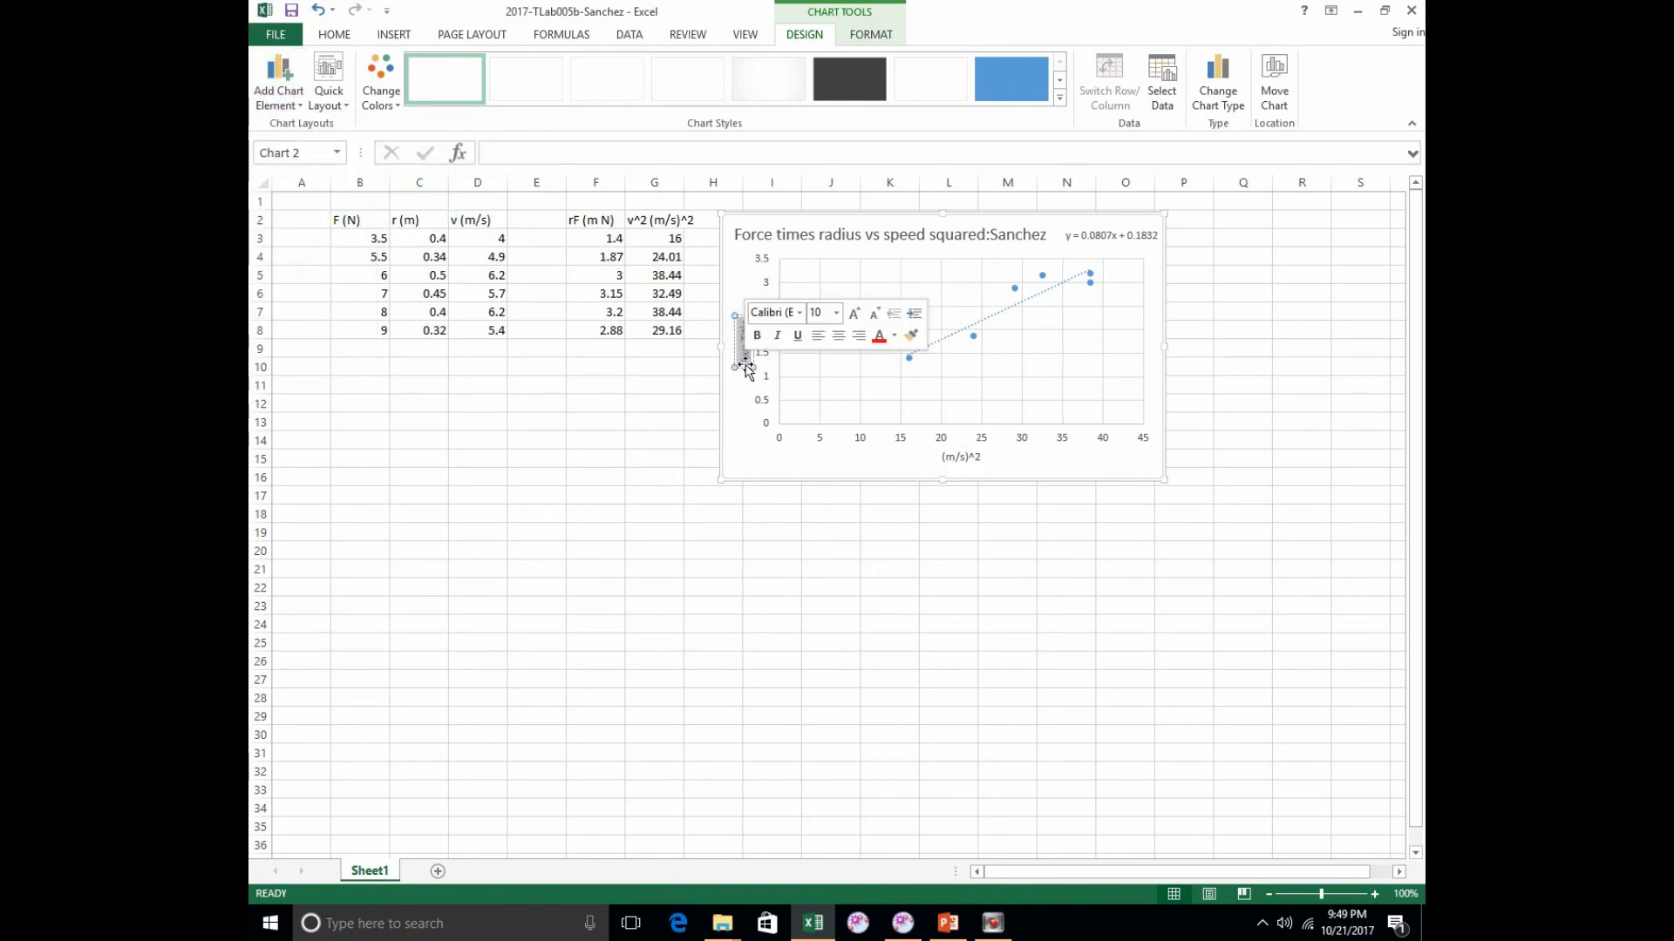
type("E")
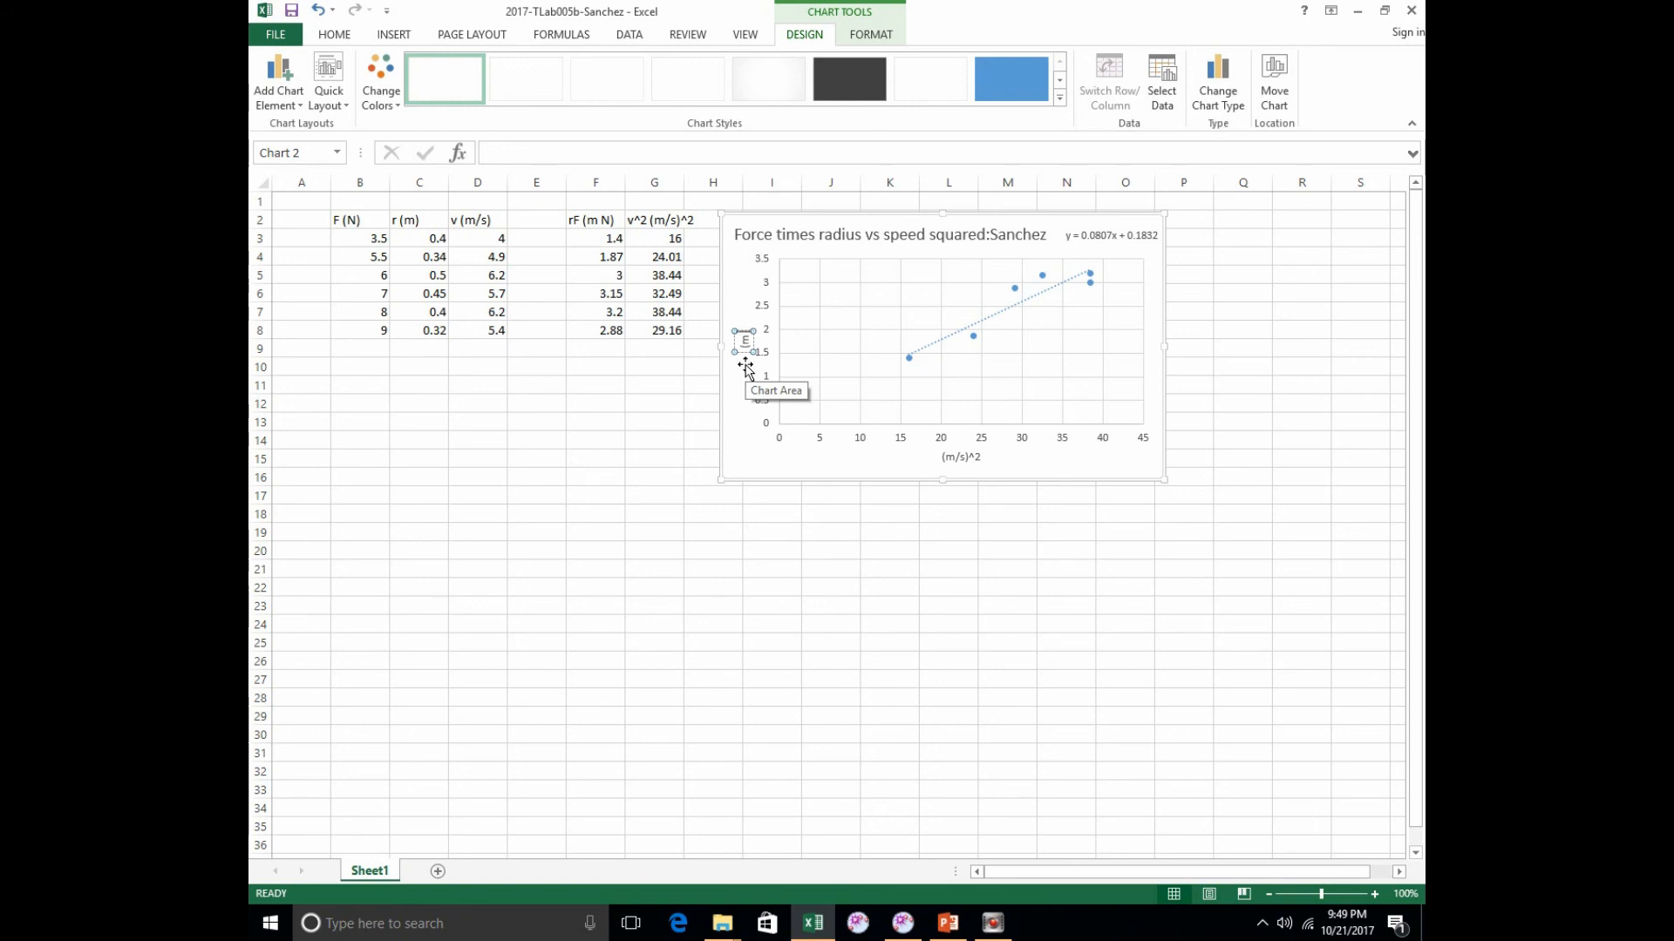
type(" N")
left_click(700, 402)
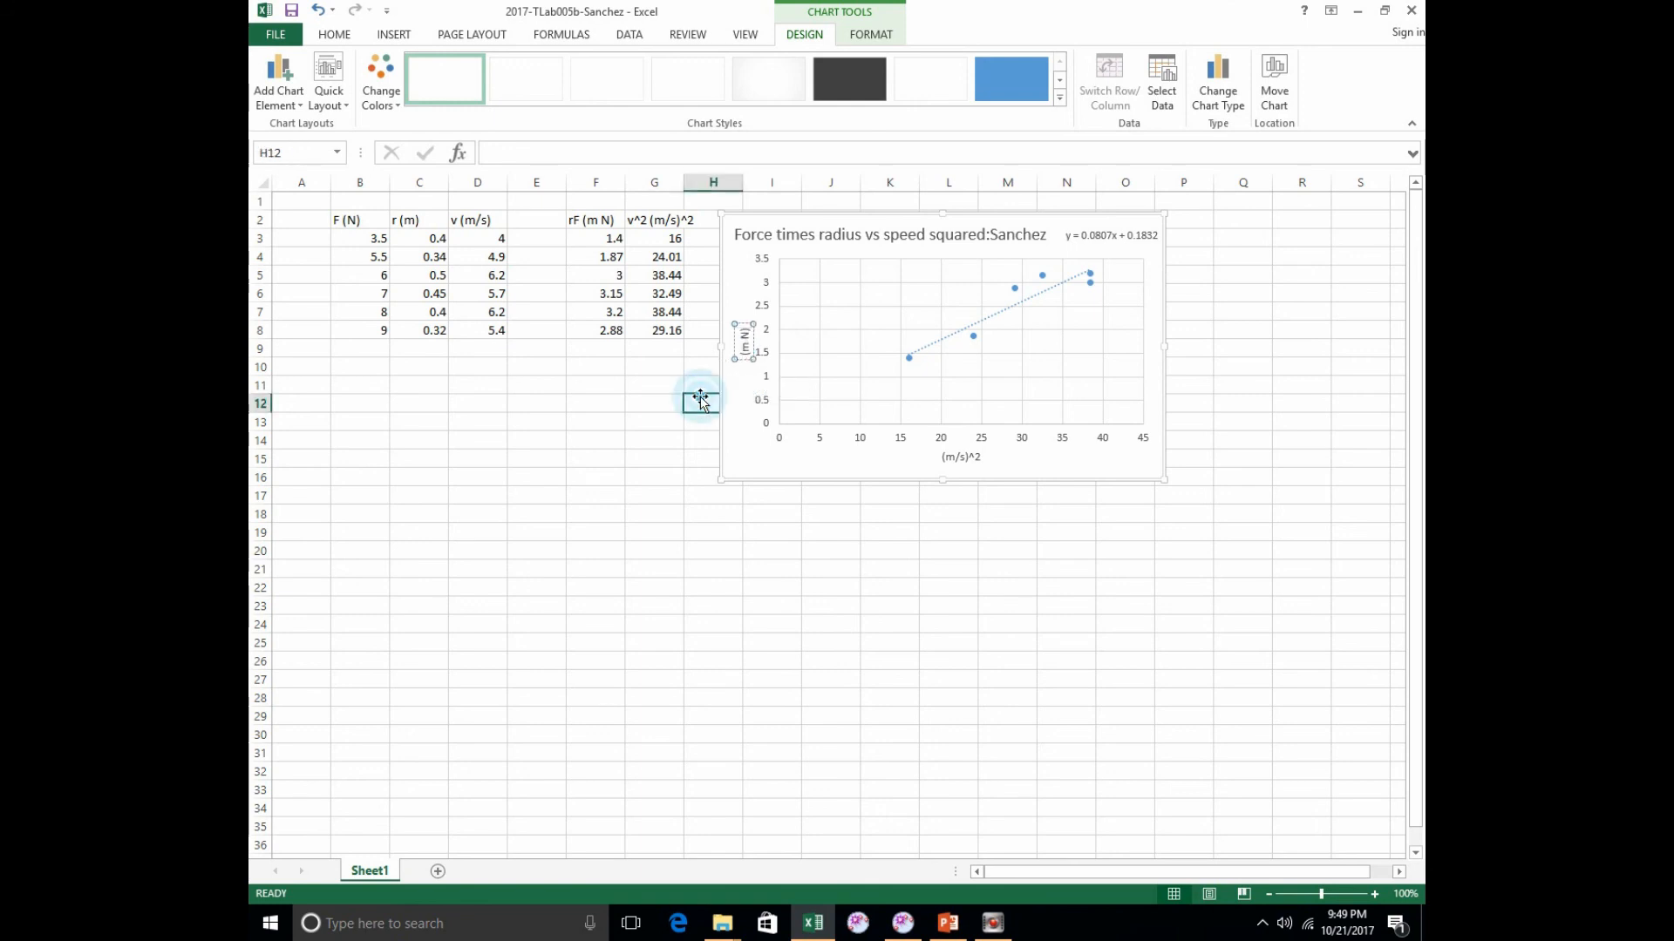
left_click(742, 422)
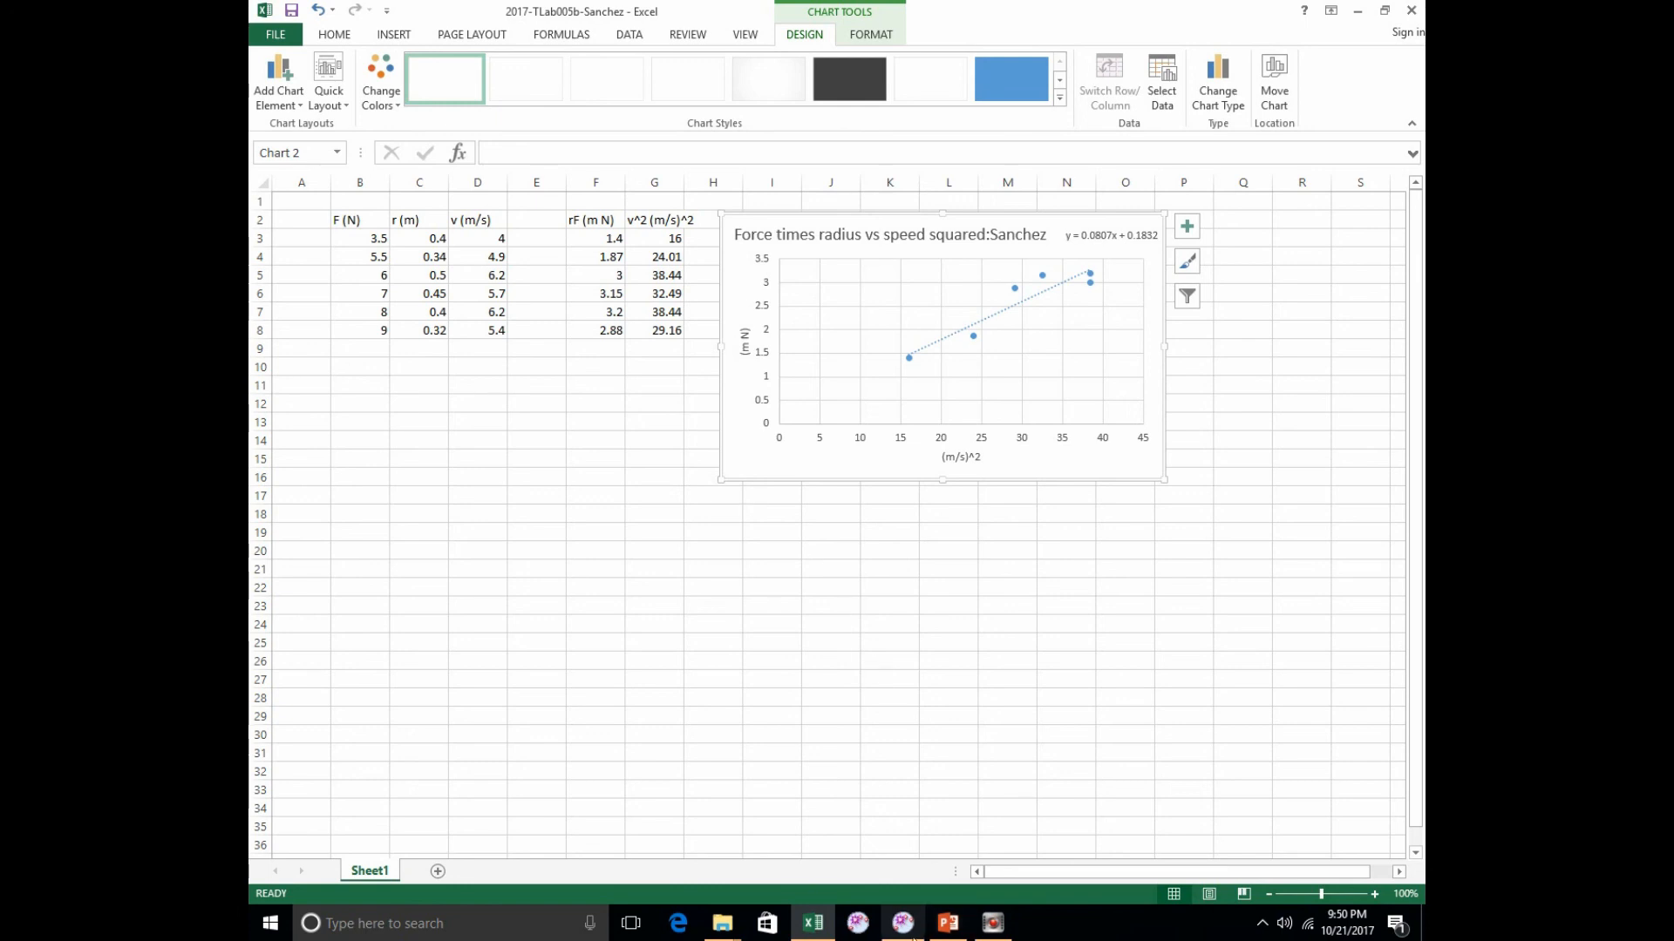
Review the 3.5 N speed plot in Tracker again, and compare it with the radius data and graph in Excel.
left_click(903, 923)
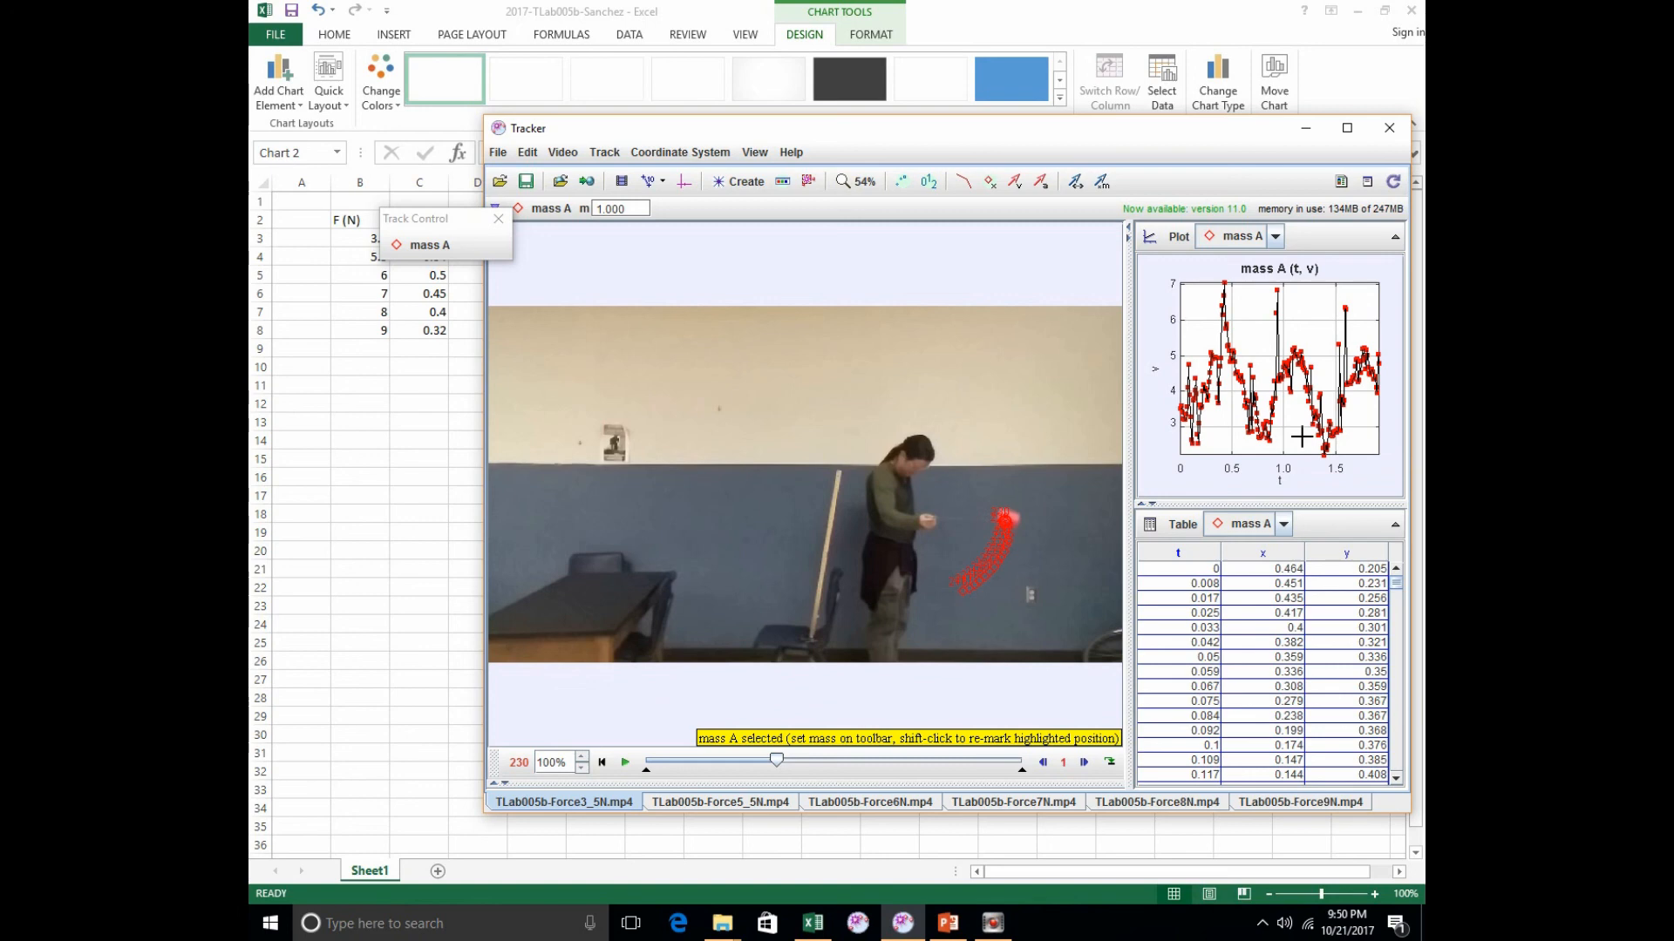
left_click(1305, 127)
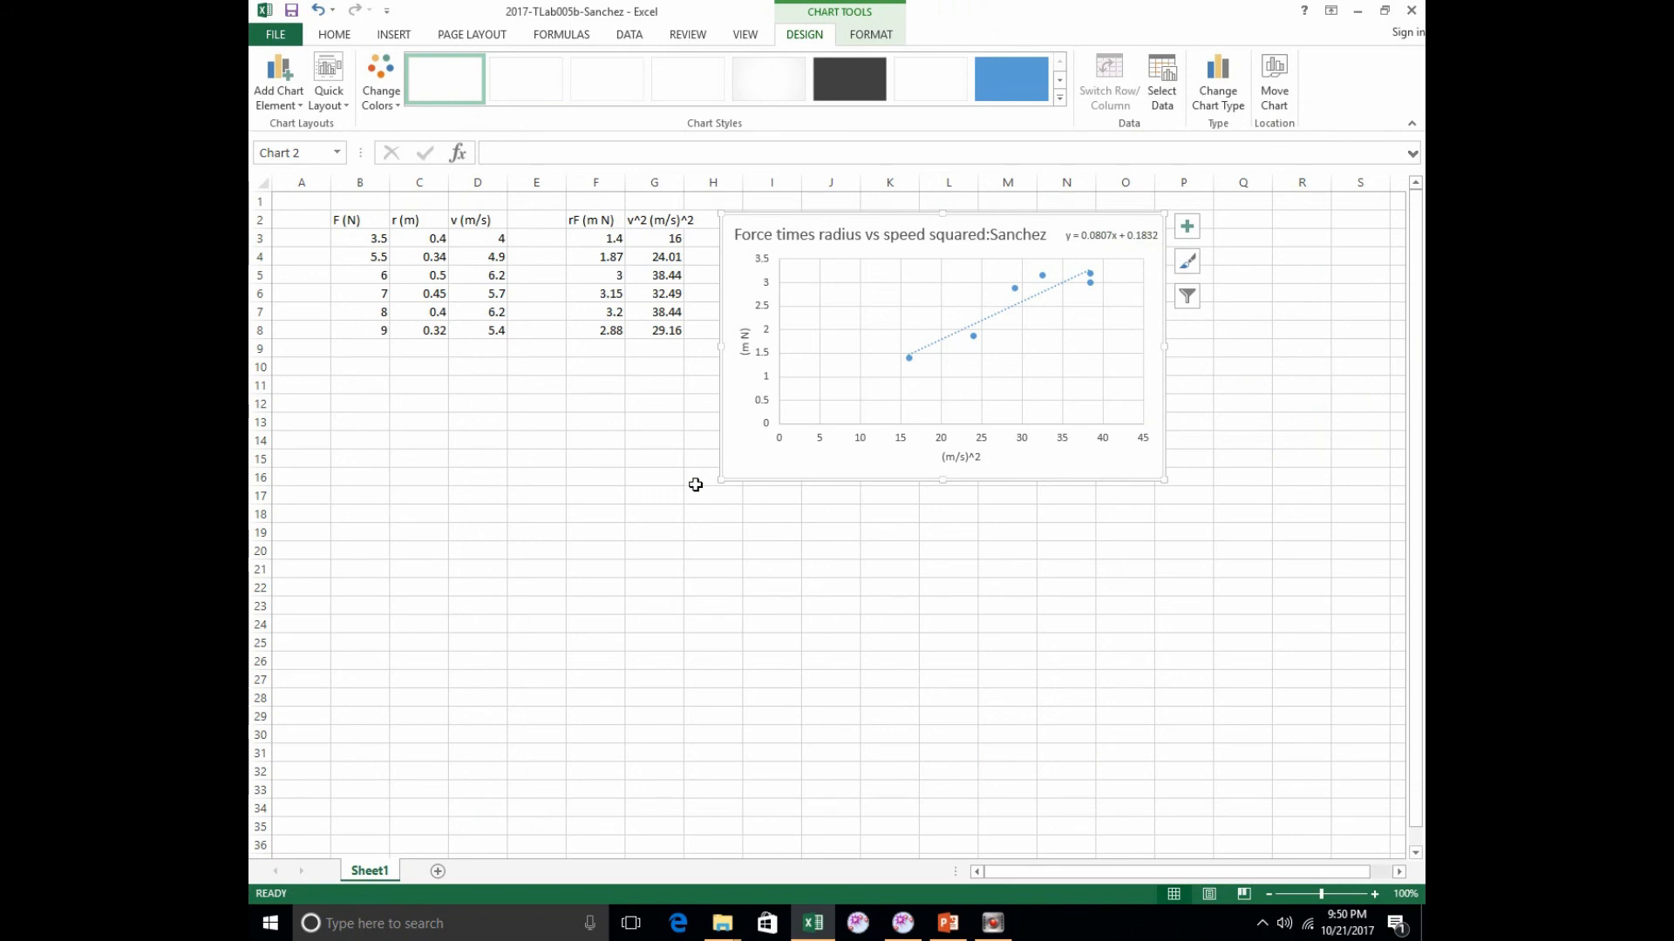
left_click(415, 238)
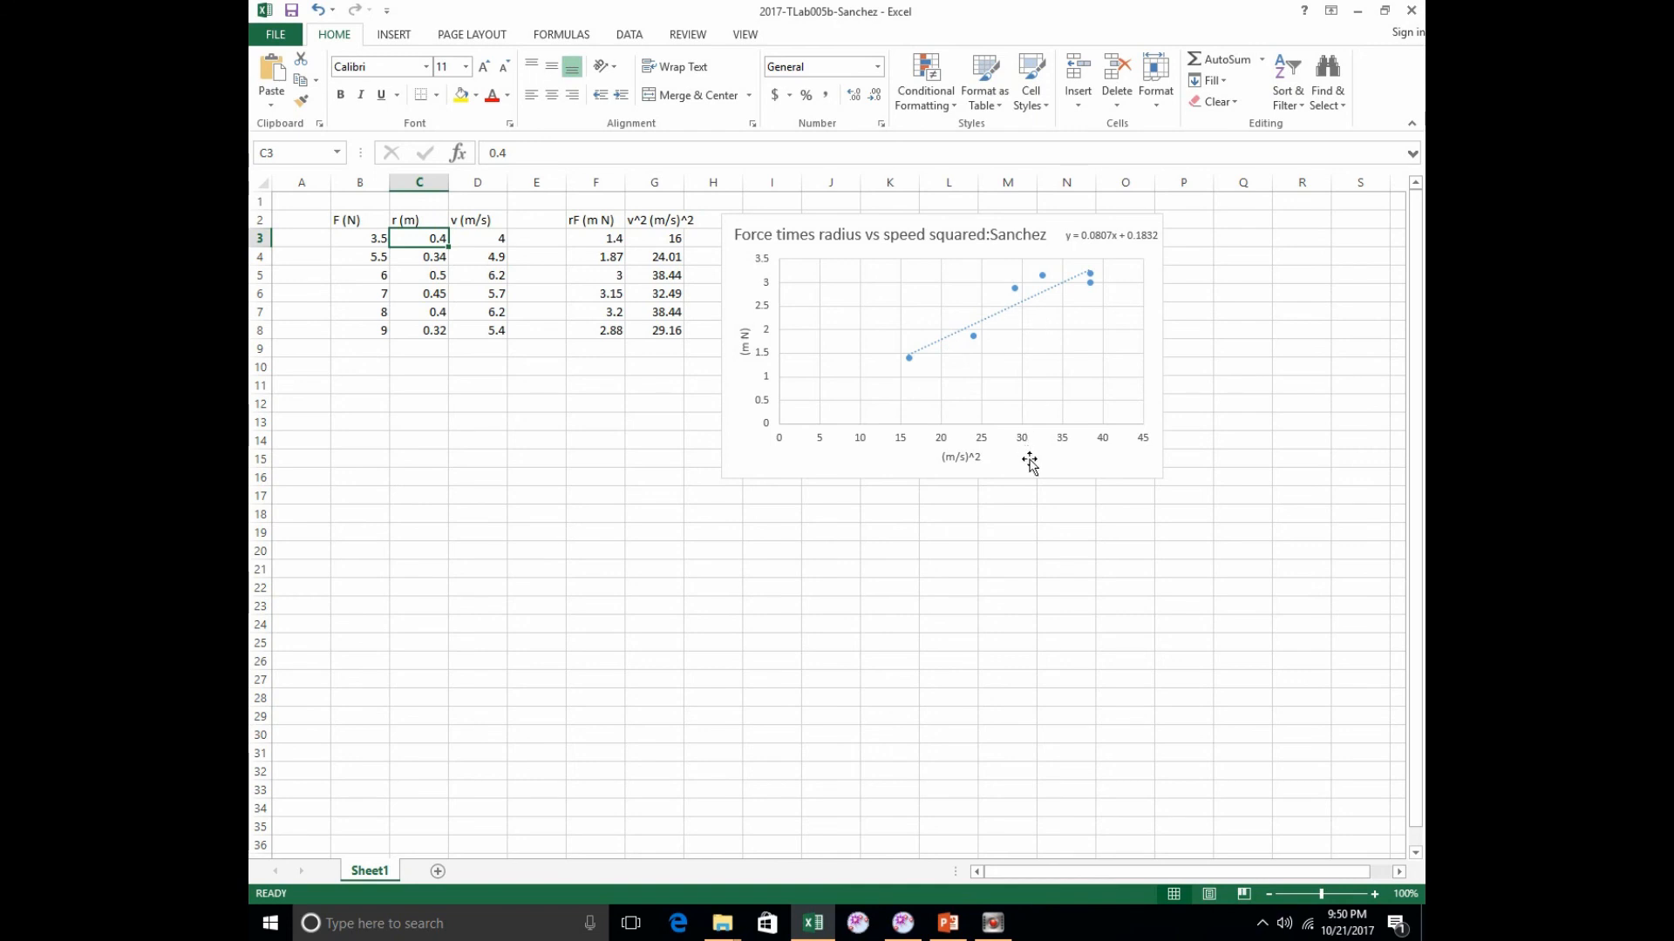
mouse_move(1088, 275)
left_click(738, 288)
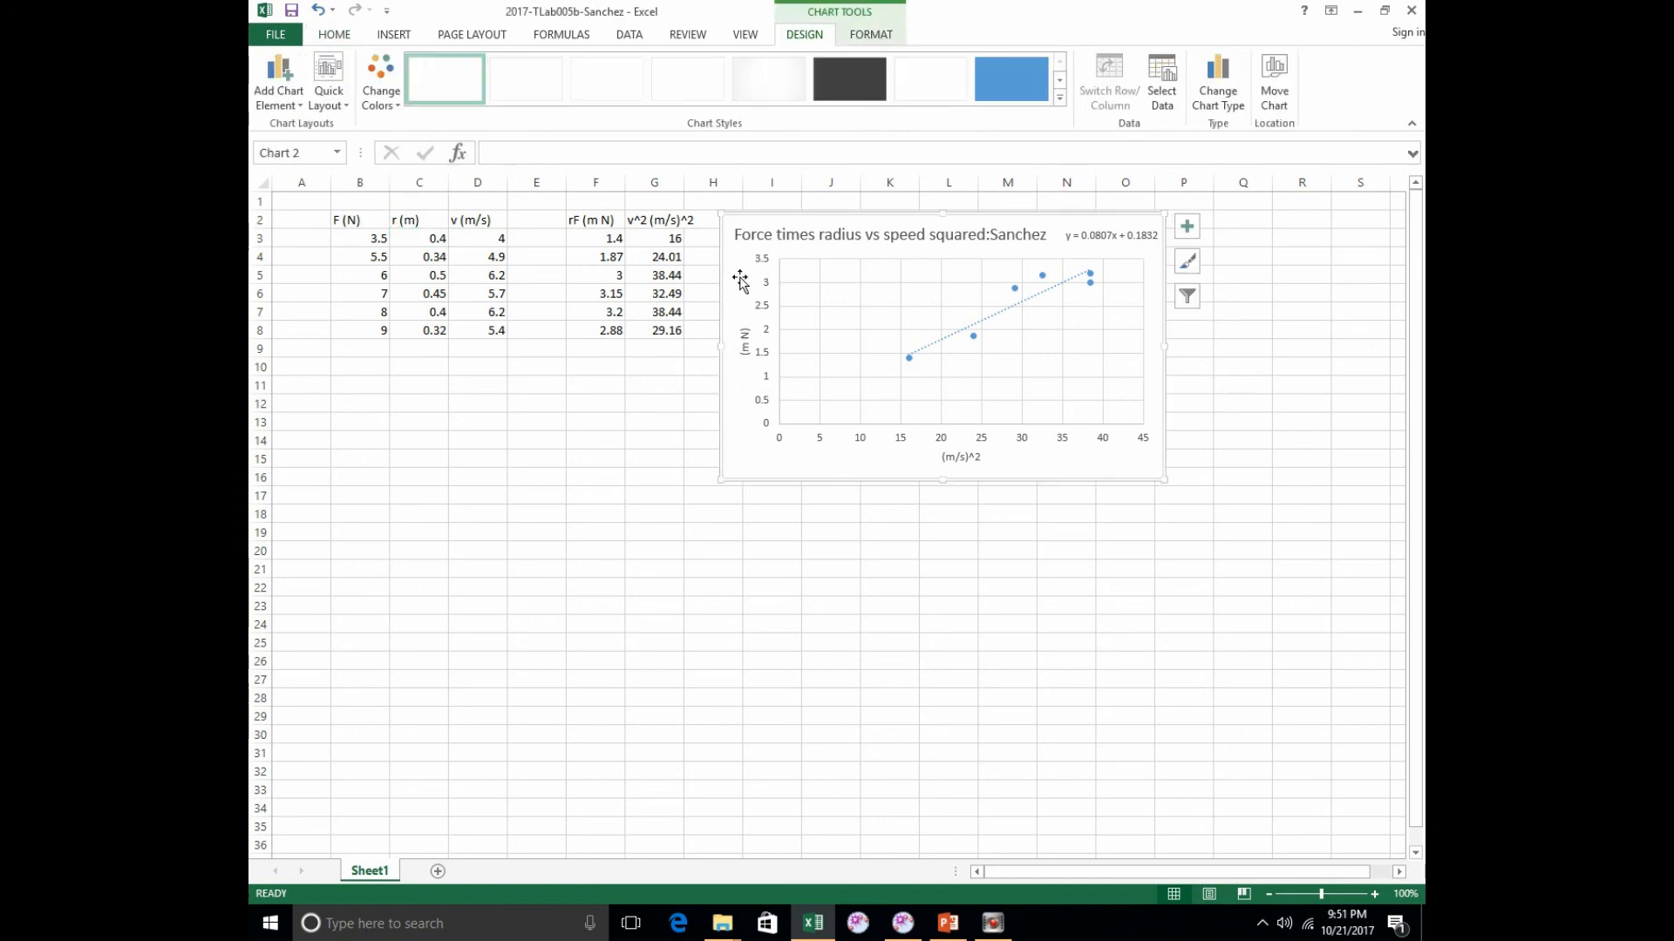